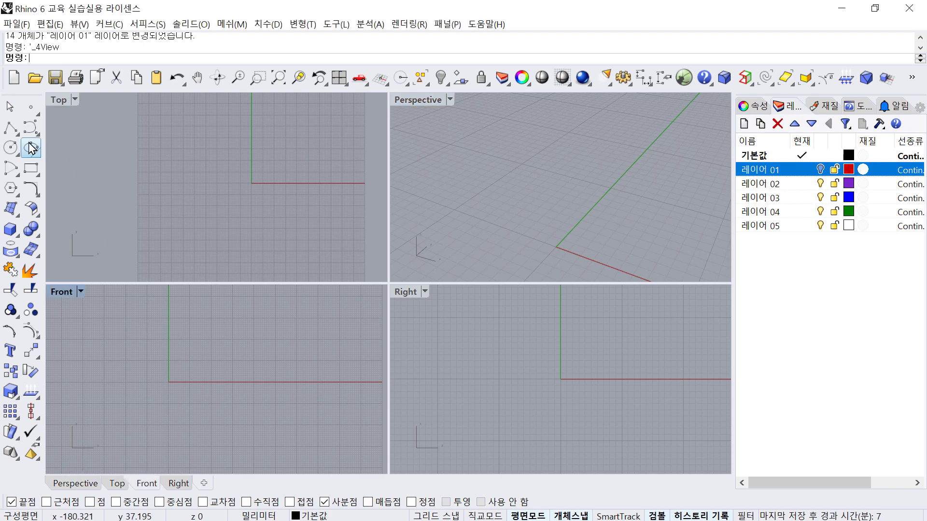
Draw a 17 mm diameter circle centred on the origin in the Front view
left_click(10, 147)
type("0")
key("Return")
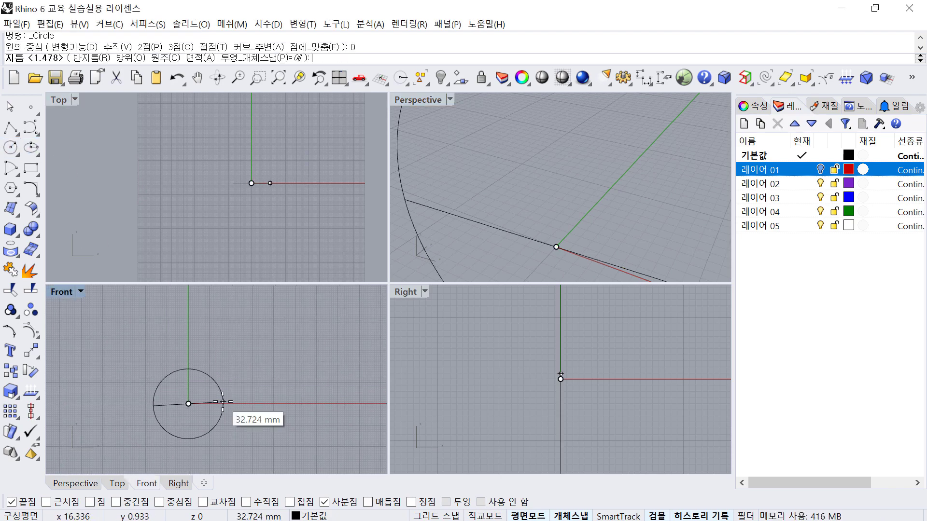
type("17")
key("Return")
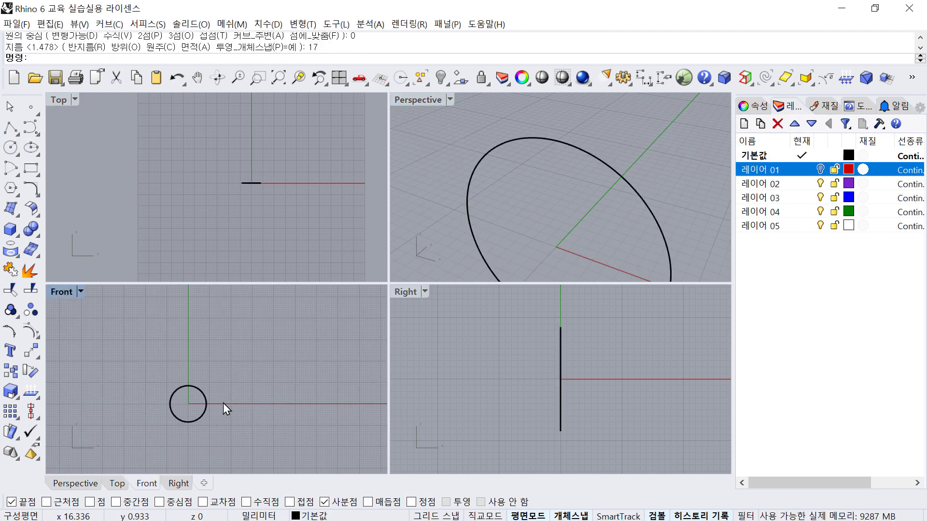
right_click_drag(223, 404, 222, 391)
left_click(183, 372)
key("Escape")
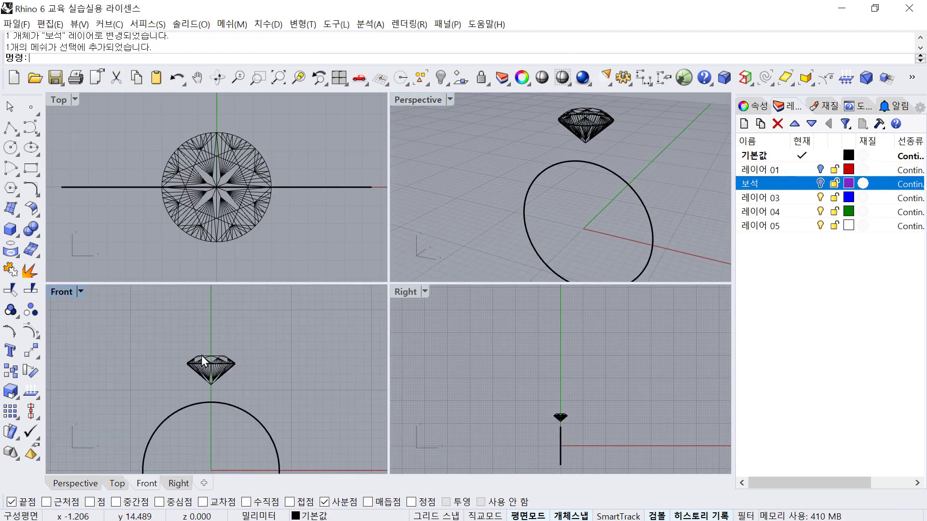
Examine the large gem and its distance from the ring circle in the Front view
left_click(198, 348)
scroll(215, 338, "up", 3)
scroll(216, 332, "down", 2)
right_click_drag(216, 332, 195, 331)
left_click(261, 371)
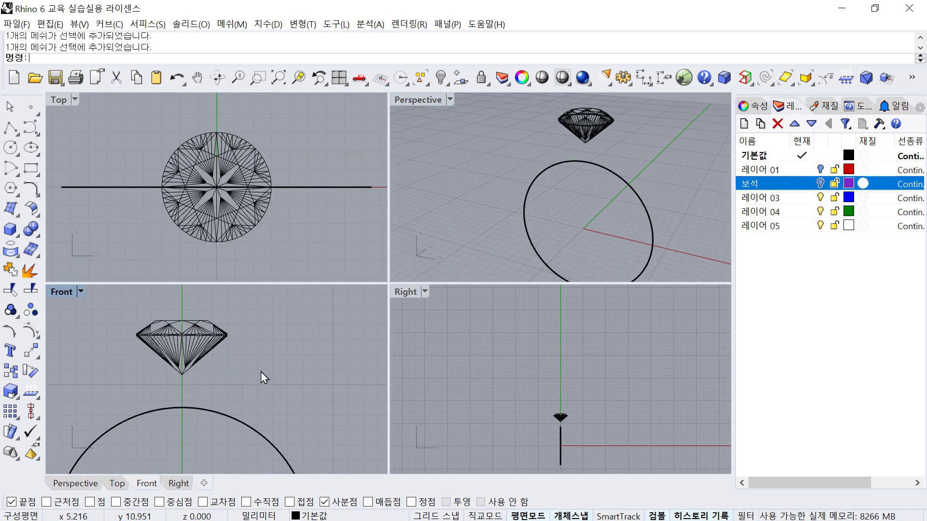
left_click(204, 410)
left_click(245, 386)
right_click_drag(180, 409, 207, 374)
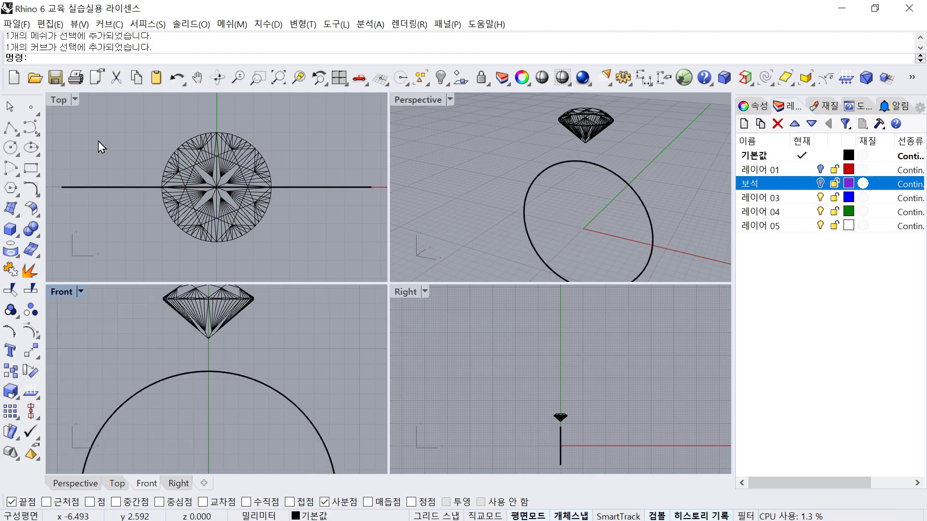
left_click(31, 168)
left_click(209, 372)
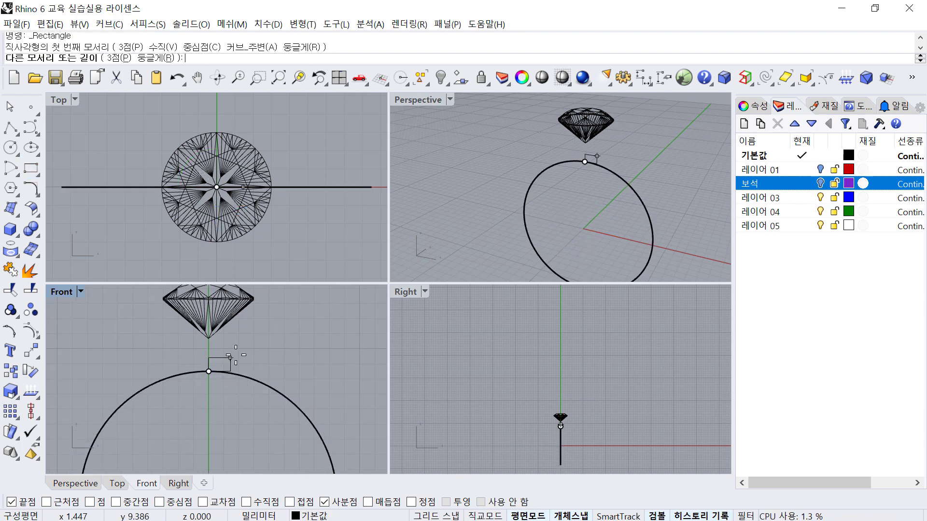
right_click_drag(229, 358, 178, 373)
left_click(268, 359)
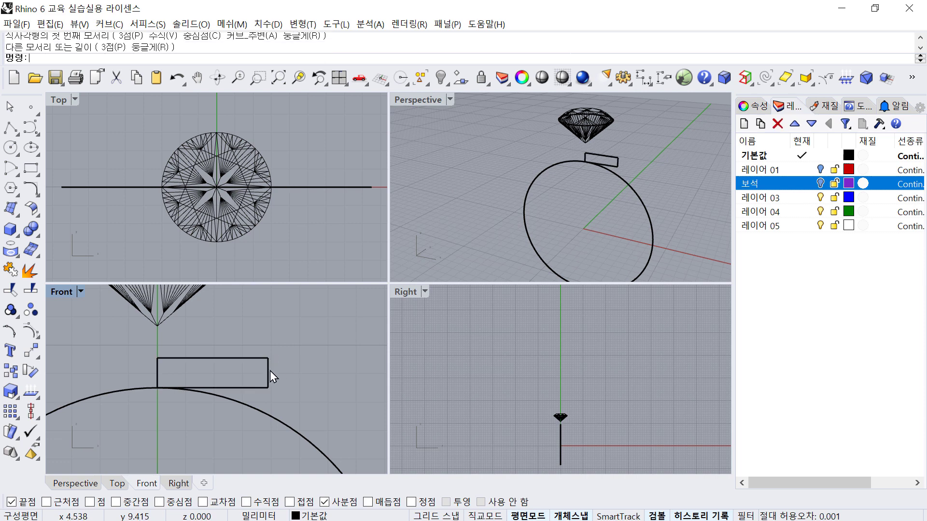
left_click(268, 371)
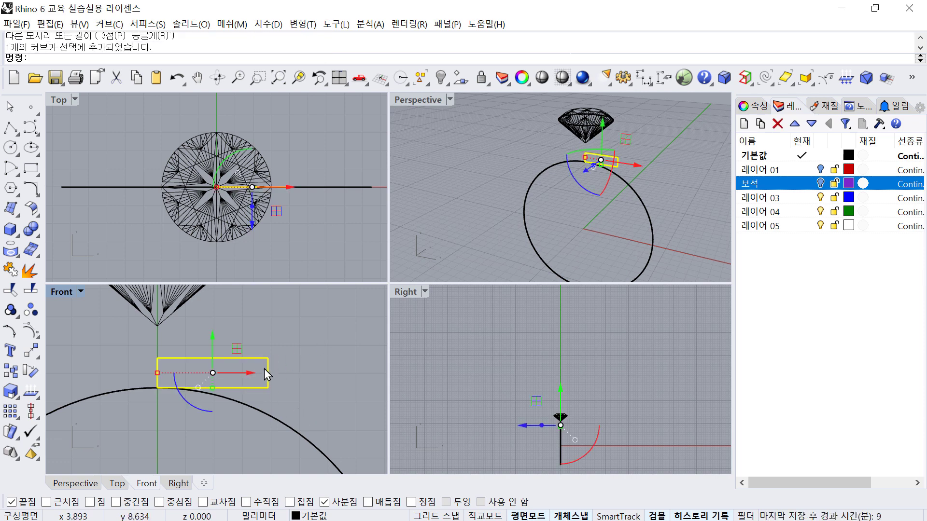
key("Delete")
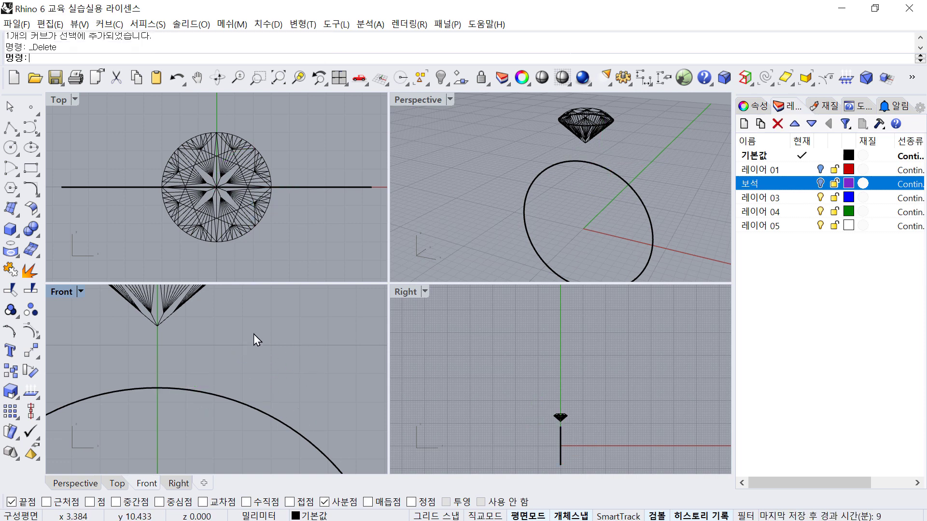
Draw a 1.5 by 1.5 mm square starting from the upper quadrant point of the ring circle in the Front view
left_click(31, 168)
left_click(158, 387)
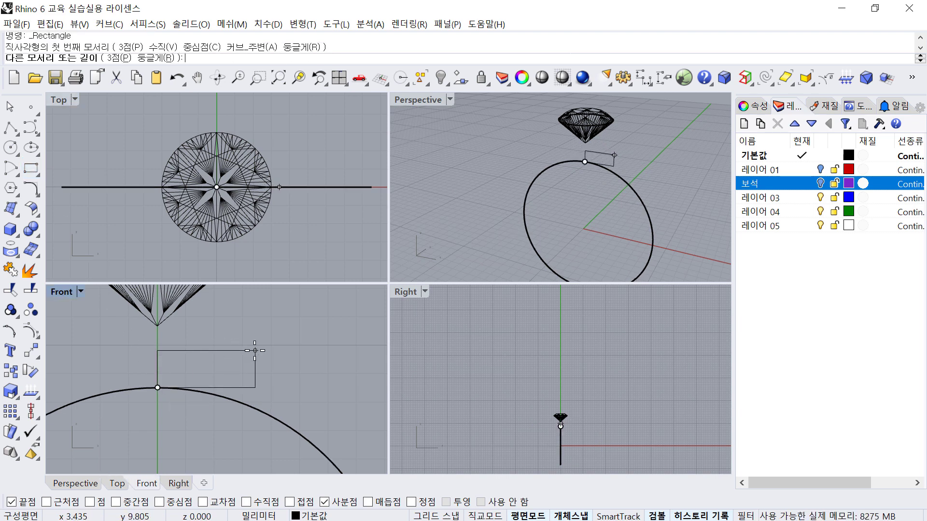
type("1.5")
key("Return")
type("1")
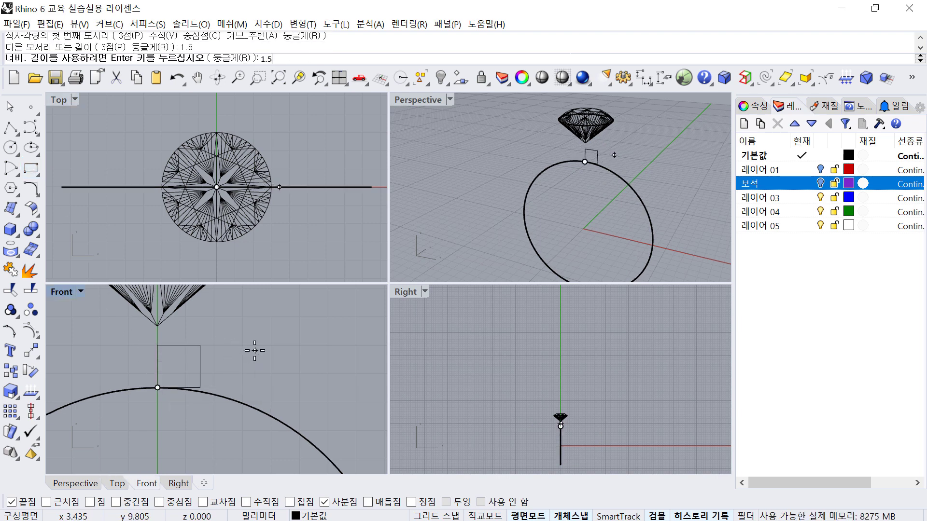
key("Return")
scroll(224, 352, "down", 2)
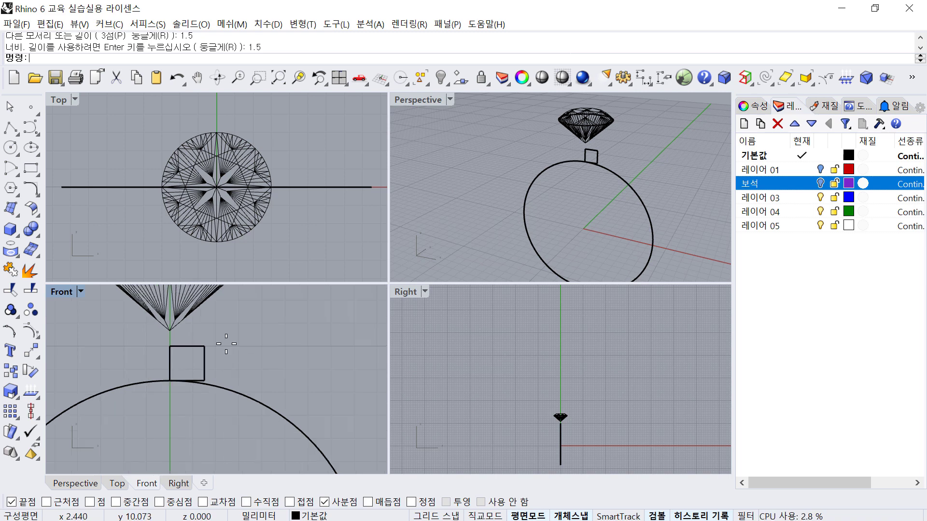
Draw a second rectangle about 2.8 mm wide and 1 mm high, above and to the right of the square
key("Return")
left_click(239, 321)
left_click(303, 345)
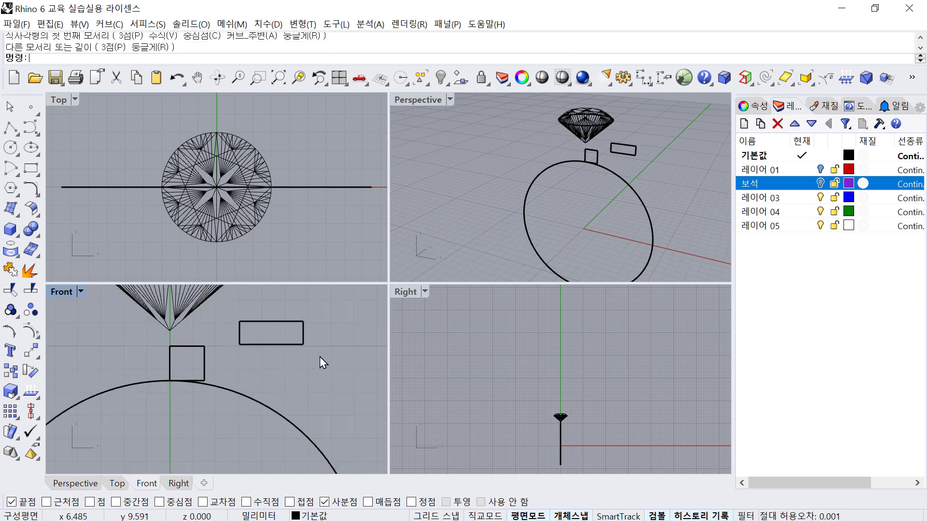
Set the wider rectangle's Z size to 1.5 mm with BoxEdit
left_click(290, 321)
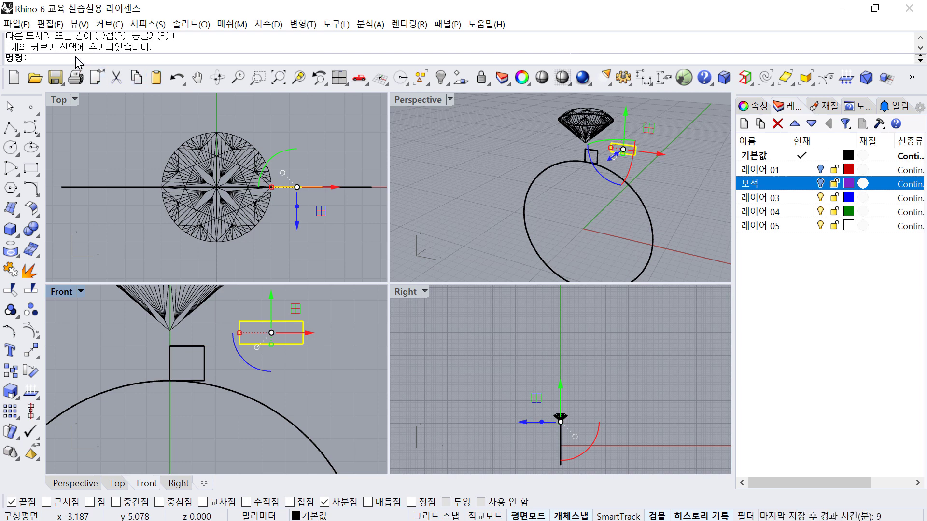
type("ㄷㅇ")
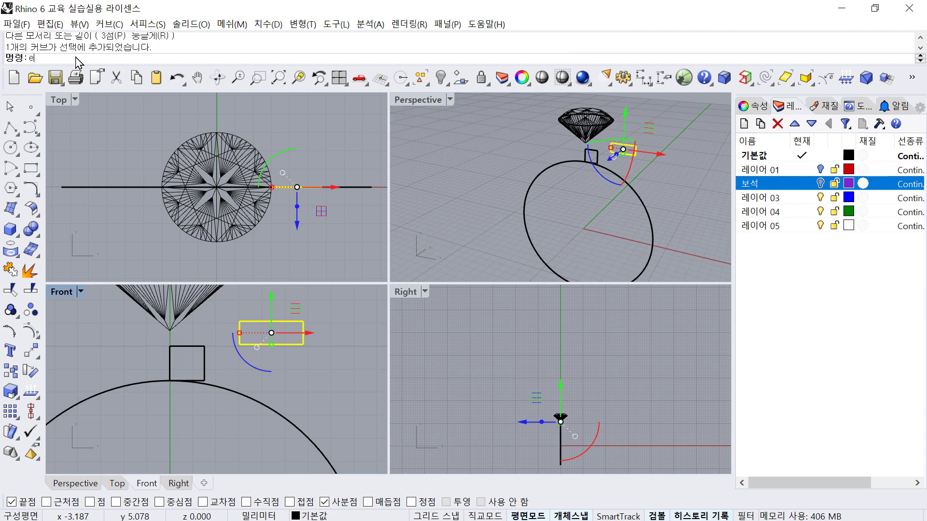
type("ditPtOn")
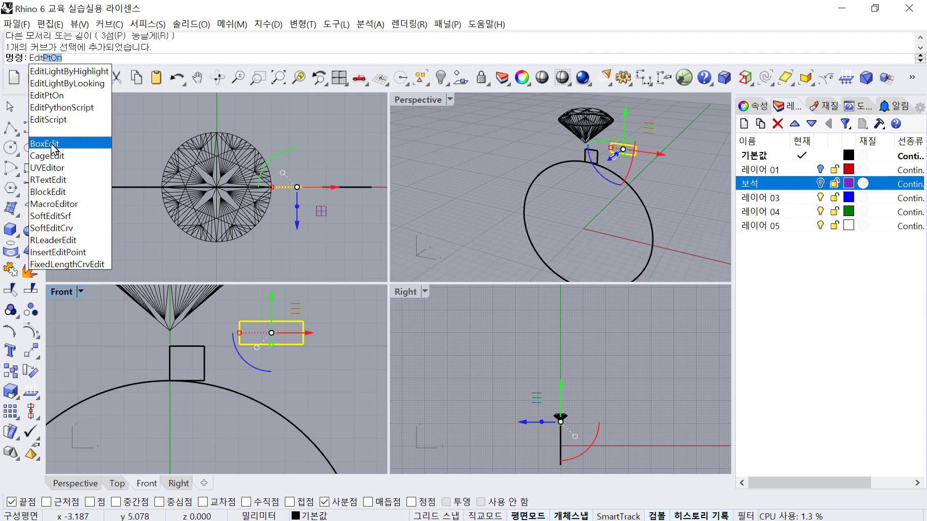
left_click(50, 148)
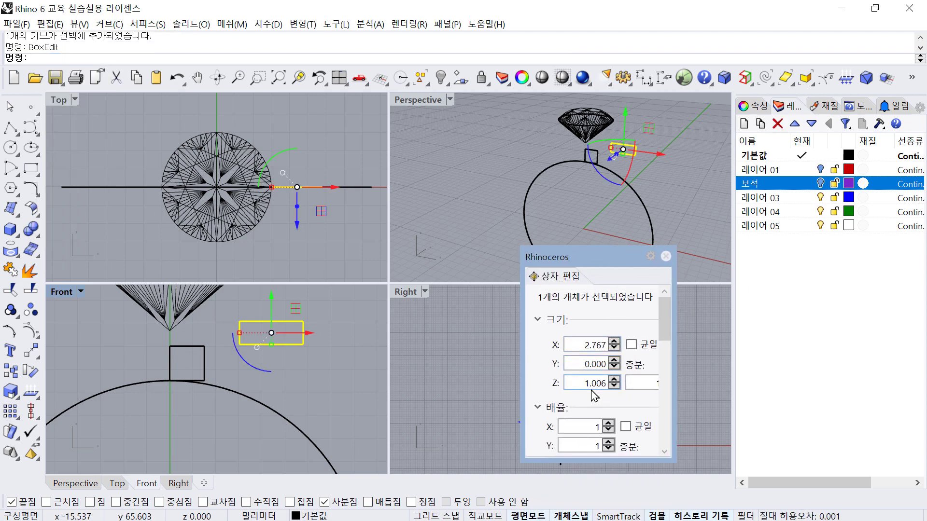
double_click(592, 384)
type("1.5")
key("Return")
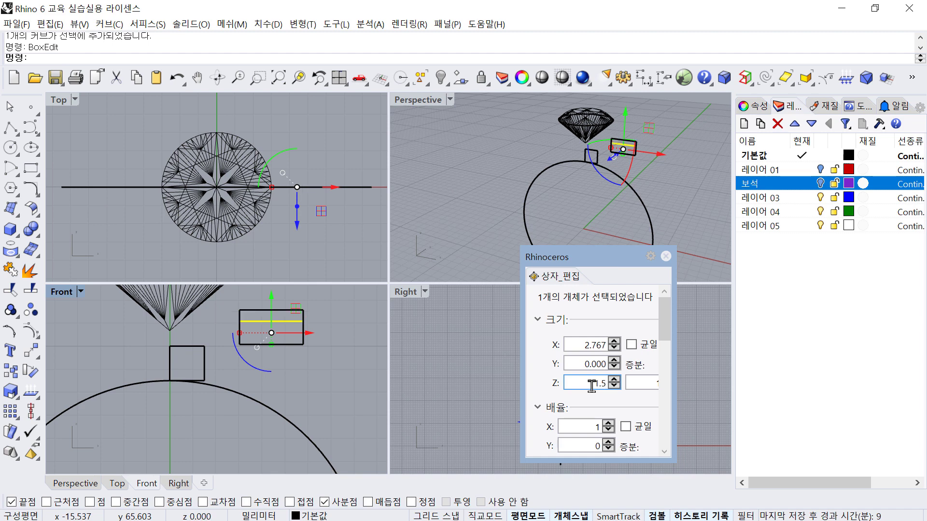
left_click(453, 344)
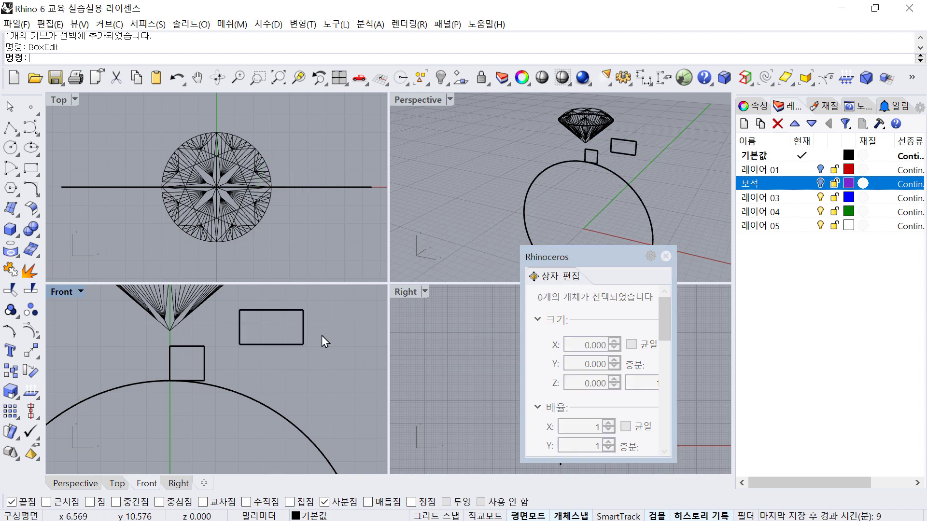
Align both rectangles to a shared vertical centre line through the origin (0)
left_click(283, 311)
left_click(193, 347, "shift")
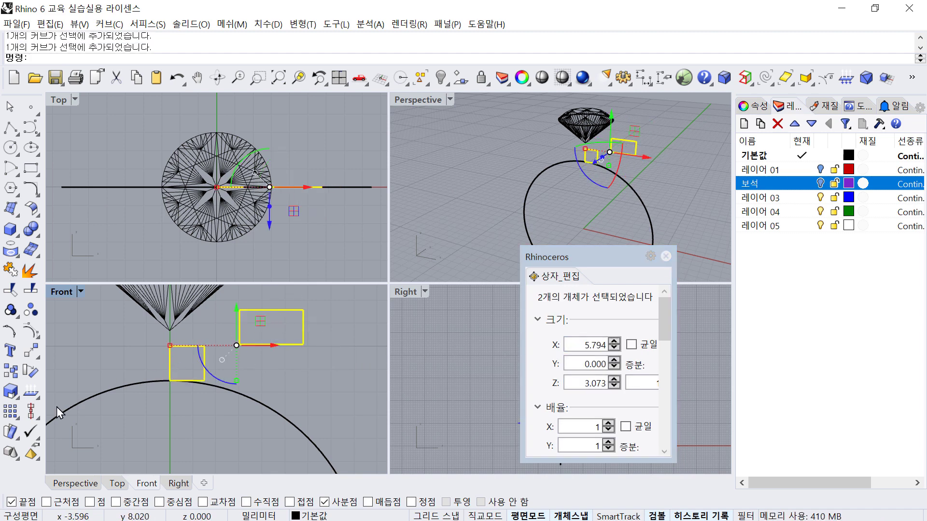
left_click(30, 420)
left_click(78, 440)
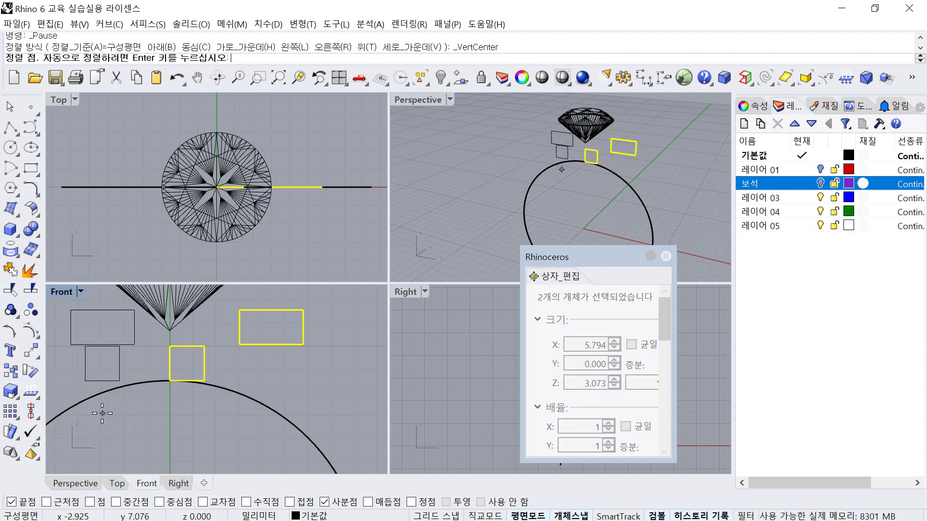
type("0")
key("Return")
left_click(266, 384)
Enable midpoint snapping and move the wider rectangle so its lower edge midpoint meets the square's upper edge midpoint
scroll(193, 349, "up", 10)
right_click_drag(202, 364, 227, 400)
left_click_drag(248, 394, 221, 355)
right_click_drag(177, 351, 207, 413)
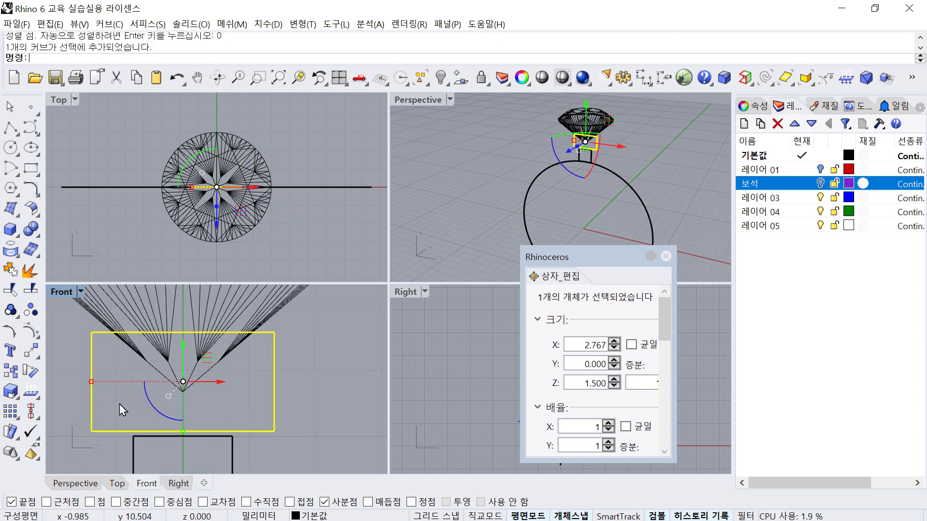
right_click_drag(120, 405, 172, 340)
scroll(172, 340, "up", 3)
type("V")
key("Return")
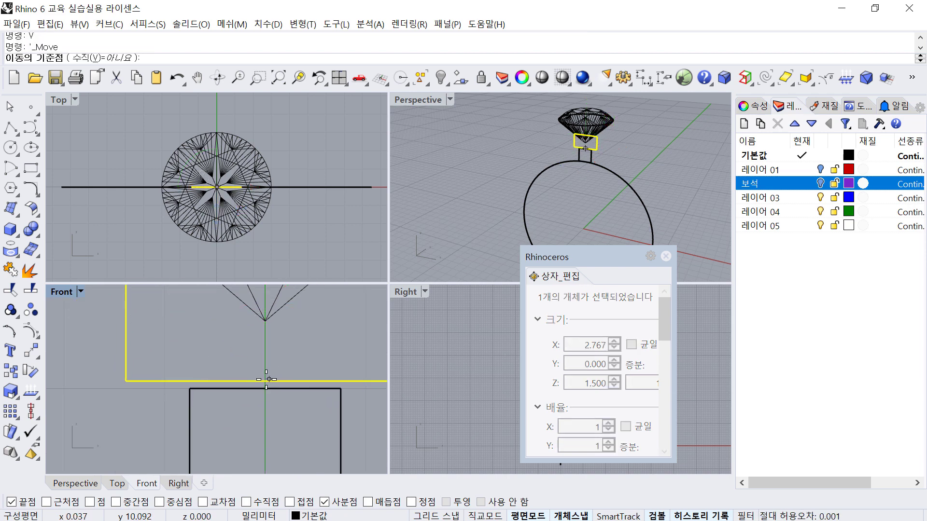
left_click(133, 503)
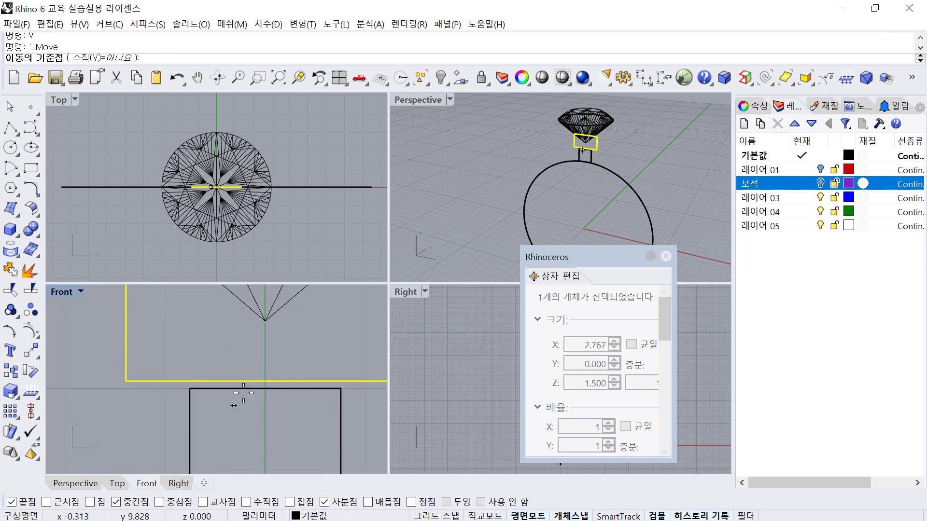
left_click(265, 382)
left_click(266, 390)
left_click(277, 424)
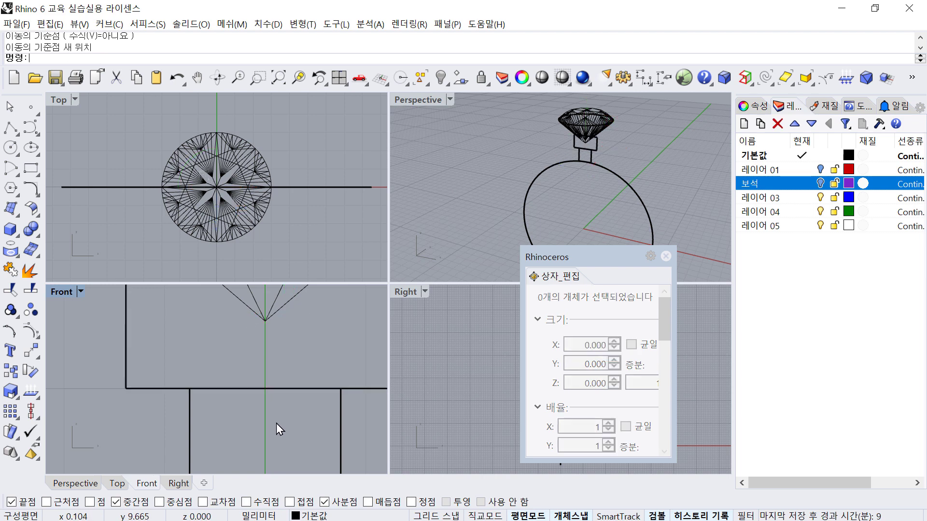
Show the 보석 layer and move the box editing window clear of the ring in the Right view
scroll(278, 422, "down", 12)
right_click_drag(278, 422, 320, 378)
scroll(275, 413, "up", 8)
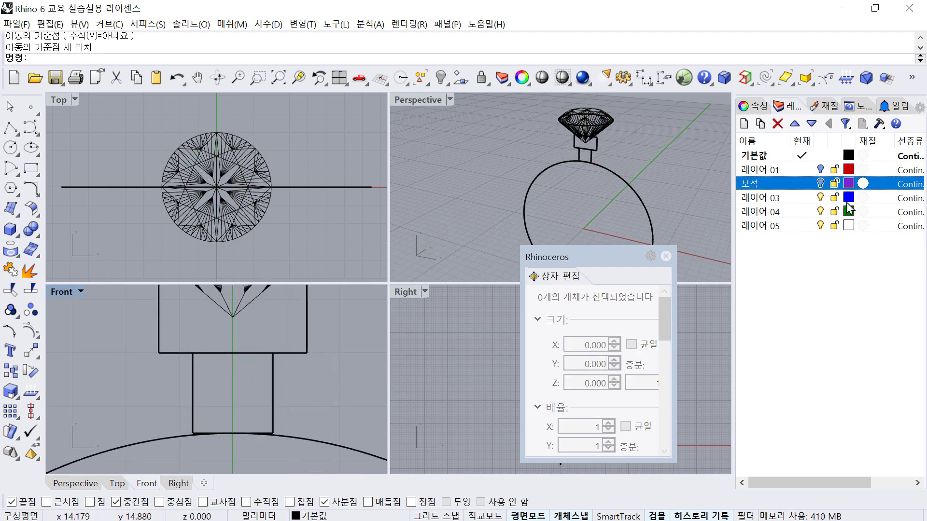
left_click(820, 183)
scroll(488, 342, "down", 10)
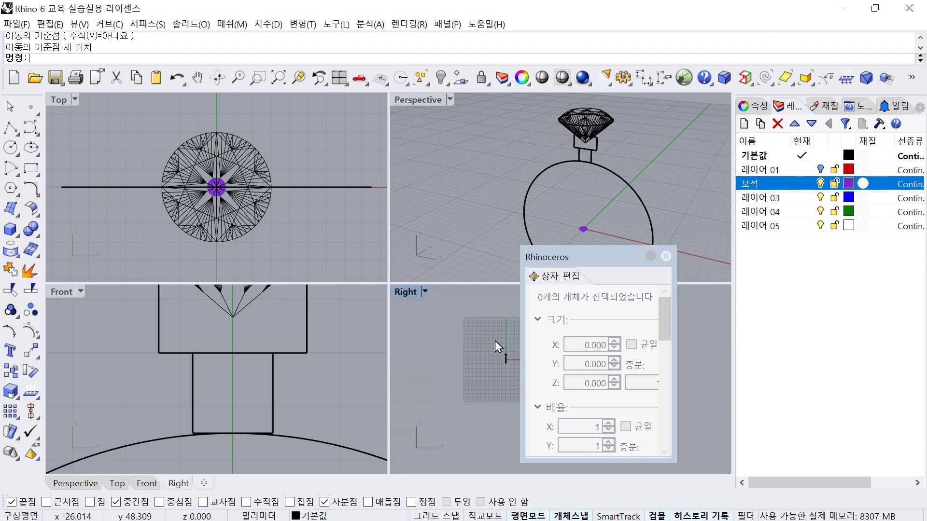
left_click_drag(575, 256, 687, 286)
scroll(505, 358, "up", 10)
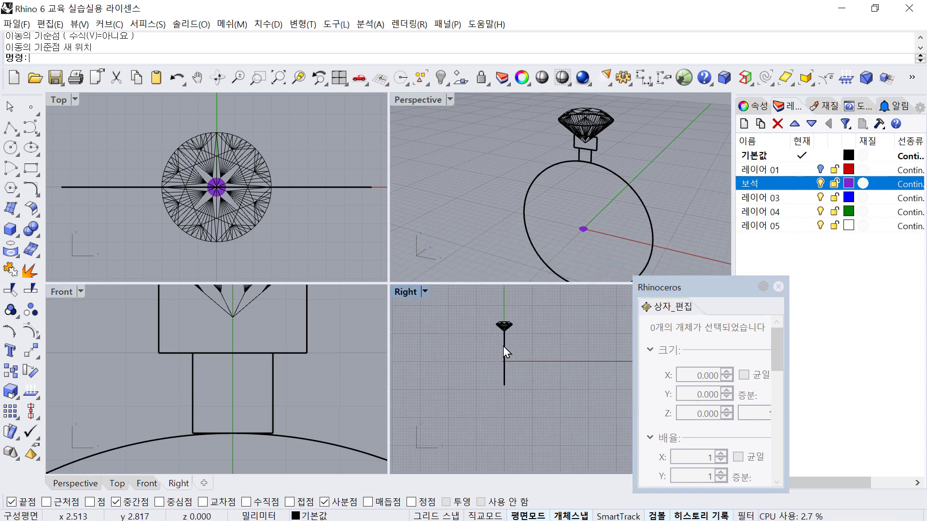
scroll(490, 350, "up", 8)
Copy the 1 mm gem up from the origin and rotate the copy to face front inside the small square
left_click(526, 369)
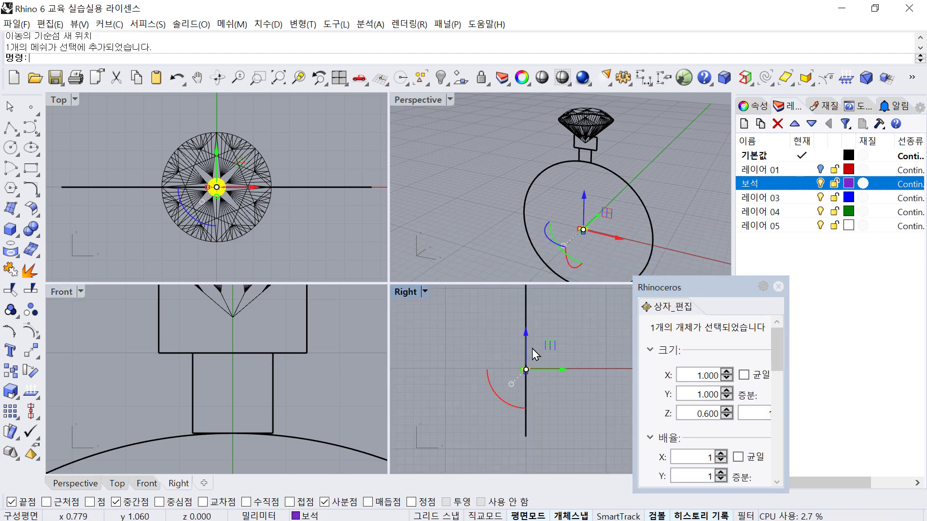
left_click_drag(532, 350, 526, 323)
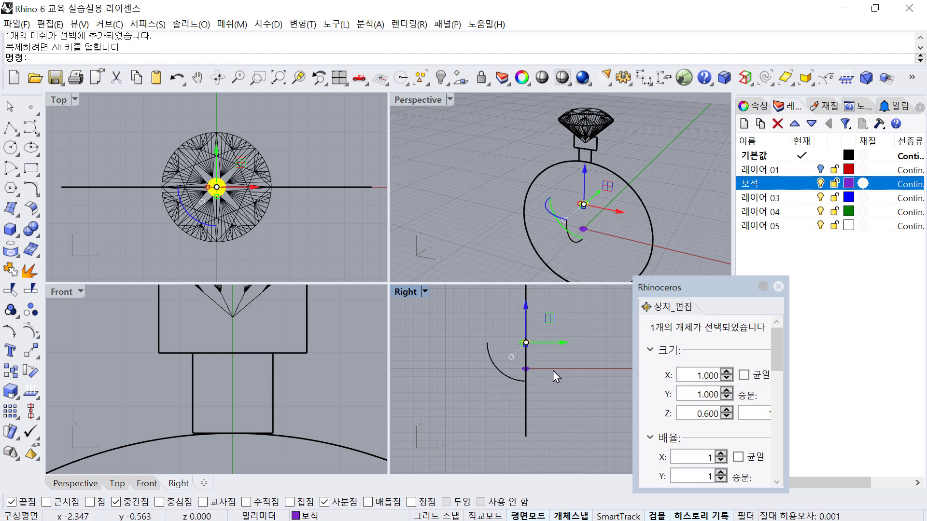
left_click(566, 349)
mouse_move(566, 350)
left_mouse_down()
mouse_move(525, 329)
mouse_move(551, 358)
left_mouse_up()
scroll(532, 339, "up", 8)
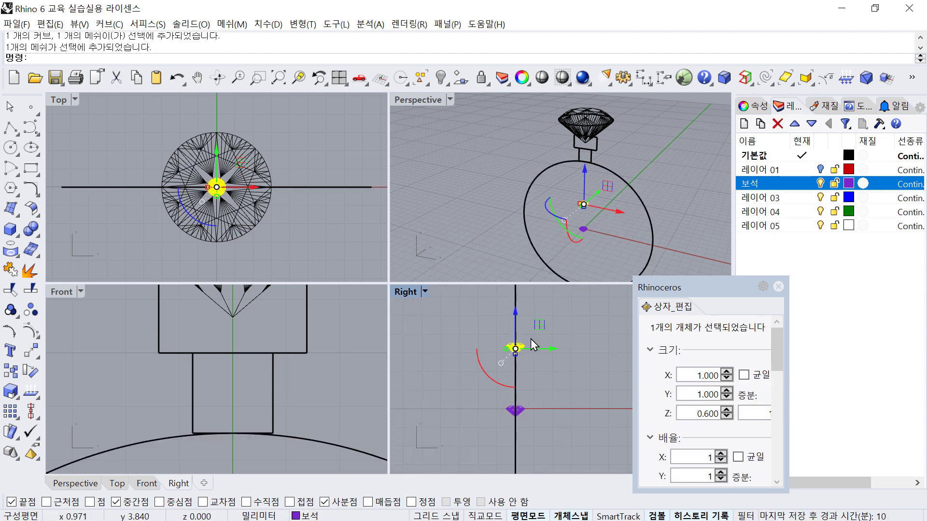
left_click_drag(485, 382, 543, 348)
scroll(540, 419, "down", 5)
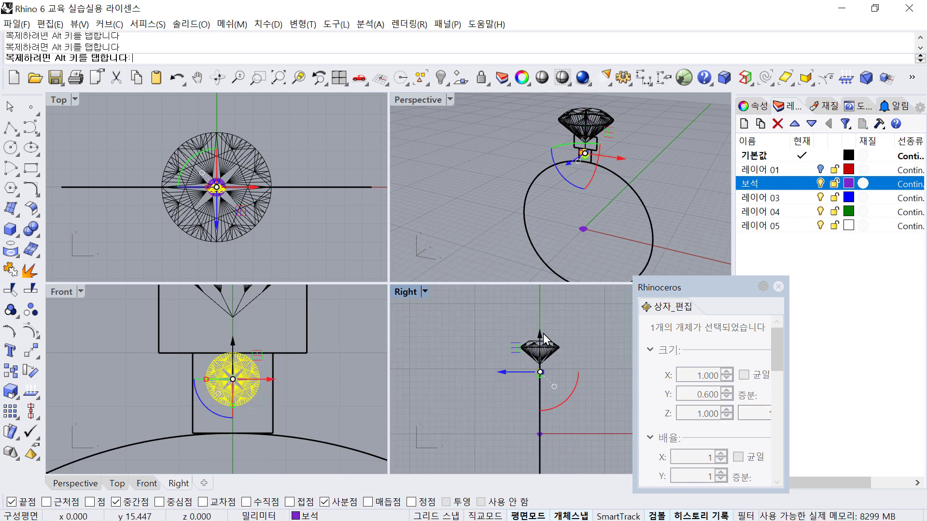
Assign the copied gem to the 기본값 layer and hide the 보석 layer
right_click(748, 155)
left_click(802, 385)
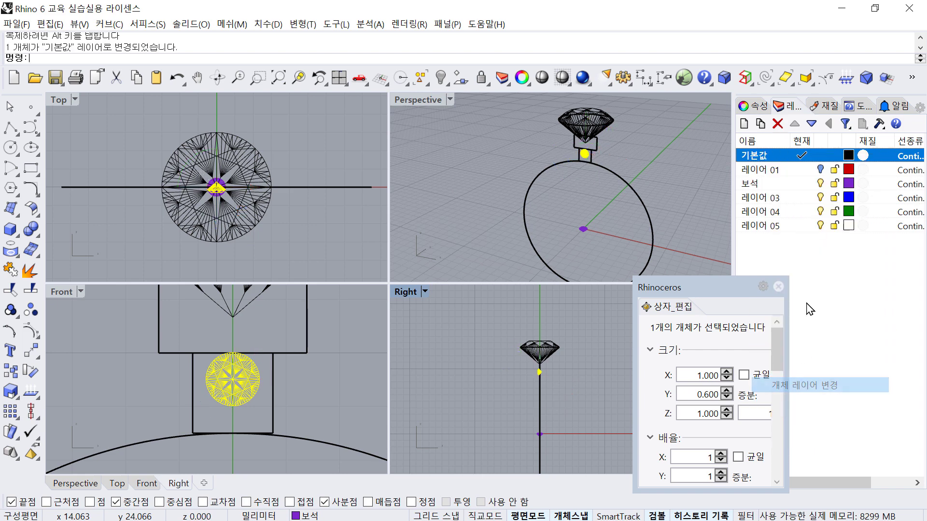
left_click(827, 183)
Copy the front-facing gem straight up from the small square into the wider rectangle
left_click_drag(232, 341, 250, 305)
scroll(234, 357, "down", 2)
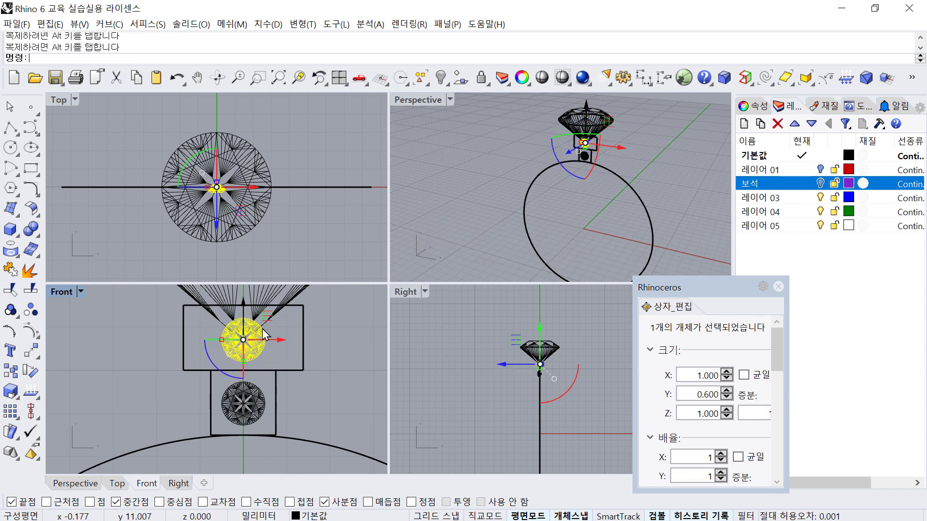
left_click(340, 343)
left_click(274, 381)
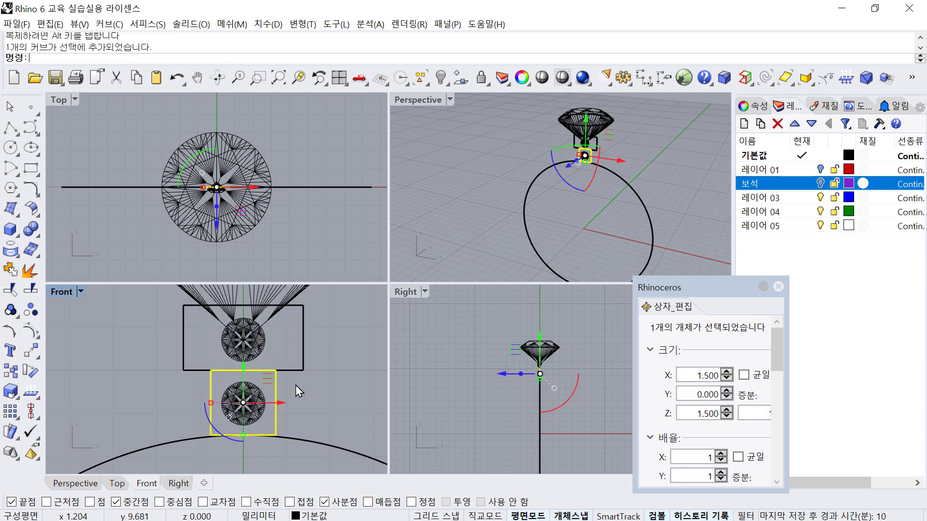
right_click_drag(304, 388, 303, 355)
left_click(303, 355)
left_click(252, 365)
left_click(10, 128)
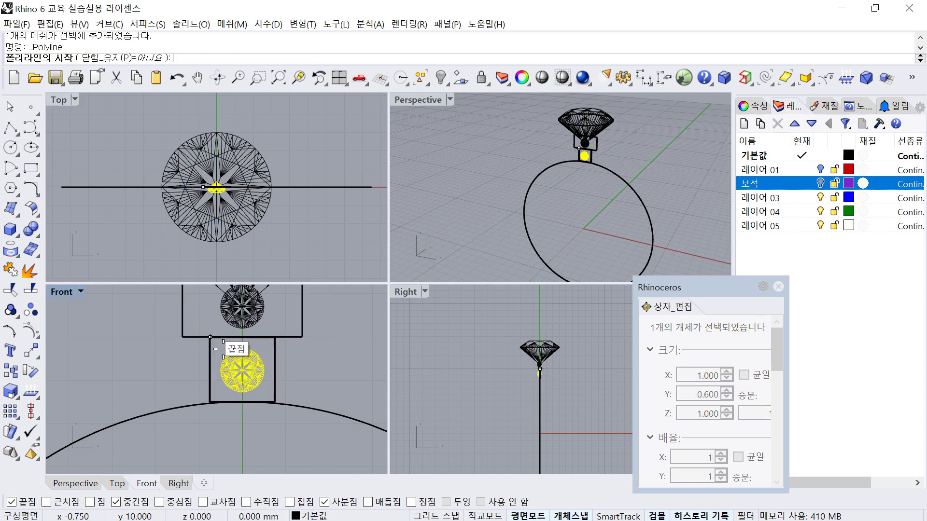
key("Escape")
left_click(210, 355)
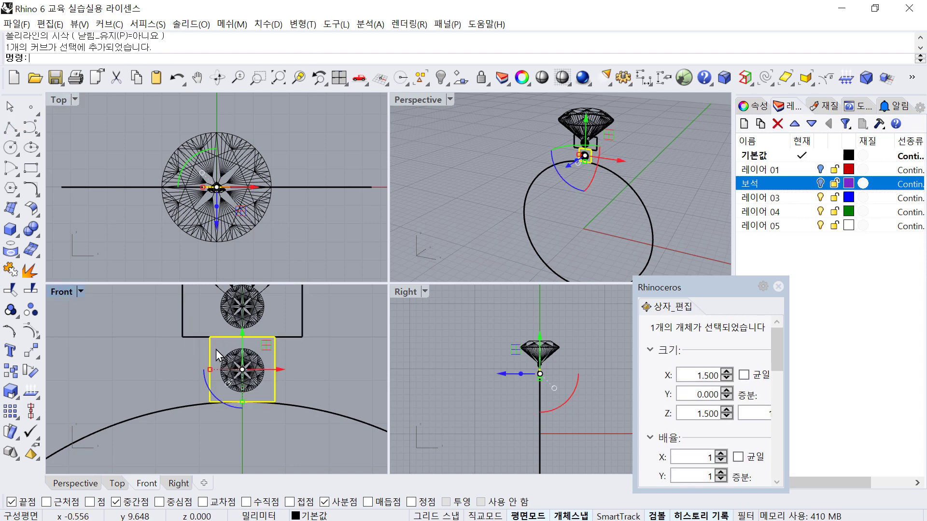
right_click_drag(218, 343, 225, 352)
type("O")
key("Return")
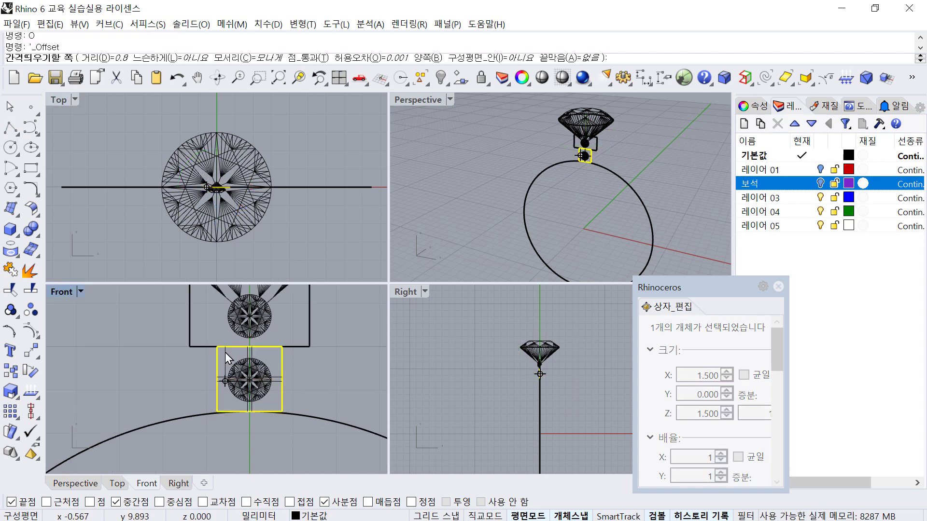
type("0.30.25")
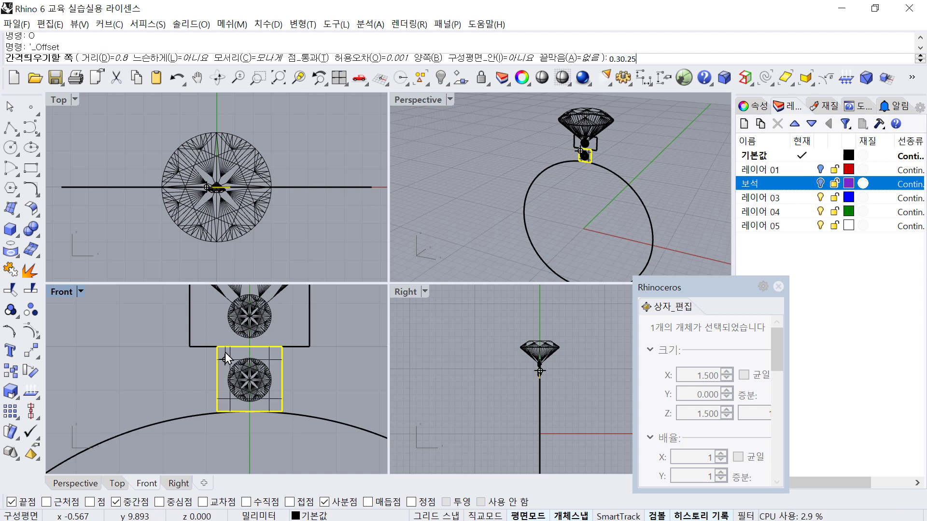
key("Return")
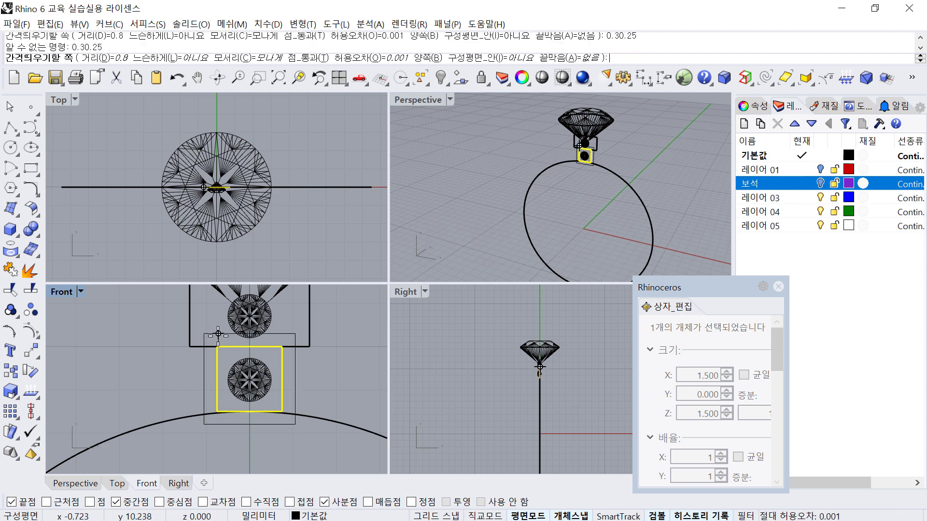
key("Escape")
left_click(282, 357)
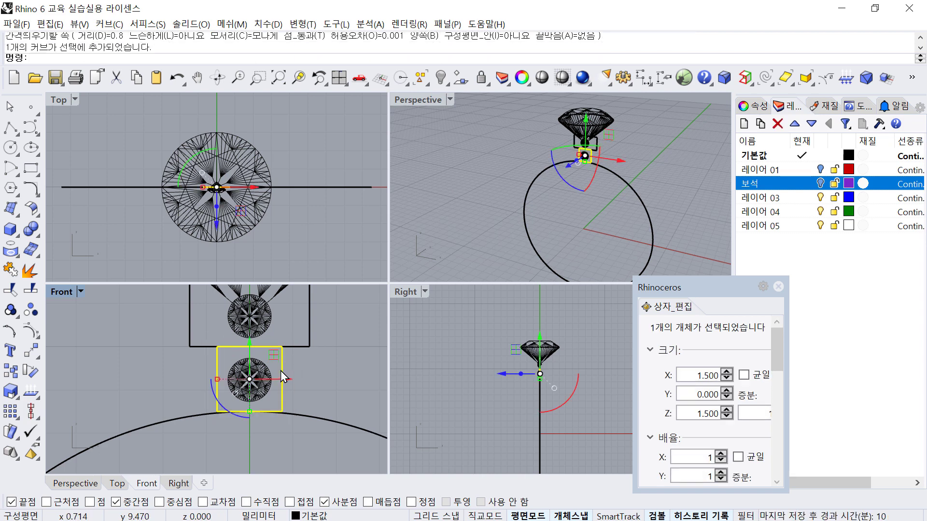
right_click_drag(281, 370, 282, 385)
left_click(318, 382)
left_click(268, 384)
left_click(308, 381)
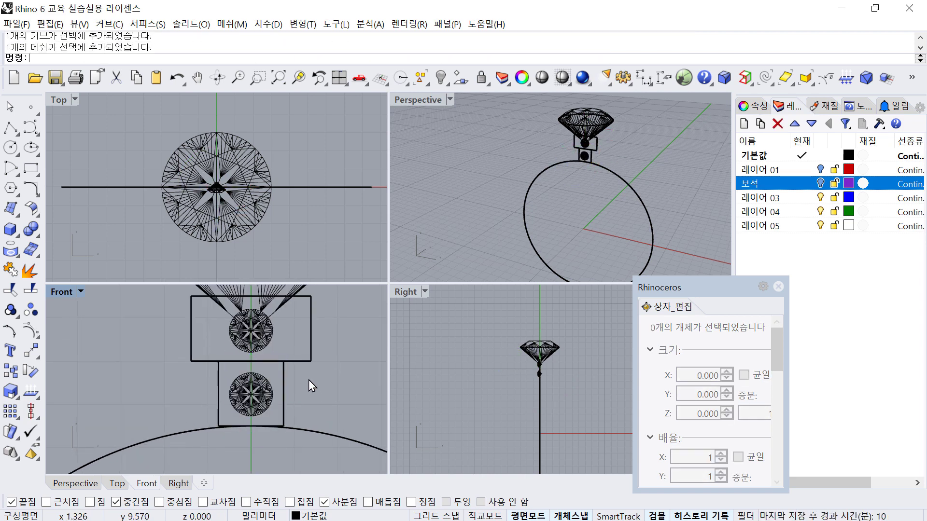
left_click_drag(283, 357, 282, 356)
right_click_drag(298, 372, 293, 372)
left_click(297, 379)
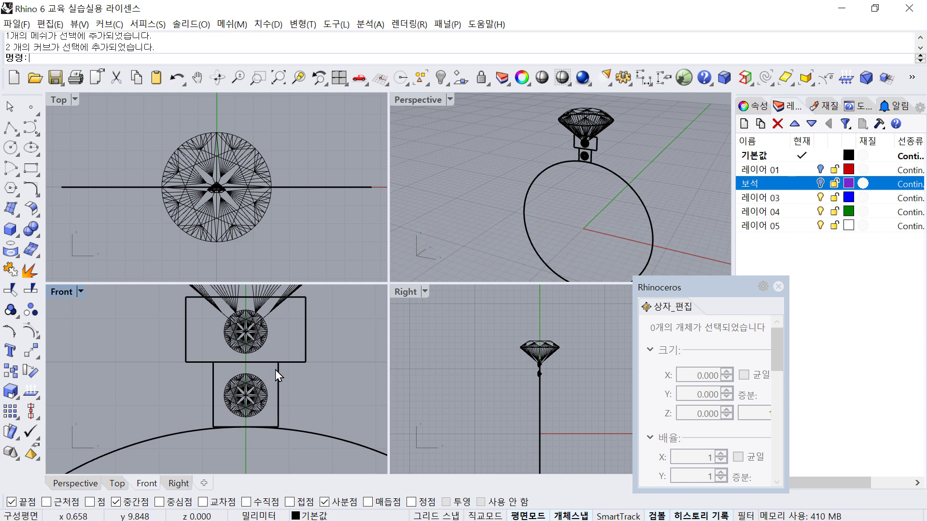
Set the height (Z size) of the small square above the ring circle to 1.7 mm
left_click(277, 370)
double_click(709, 414)
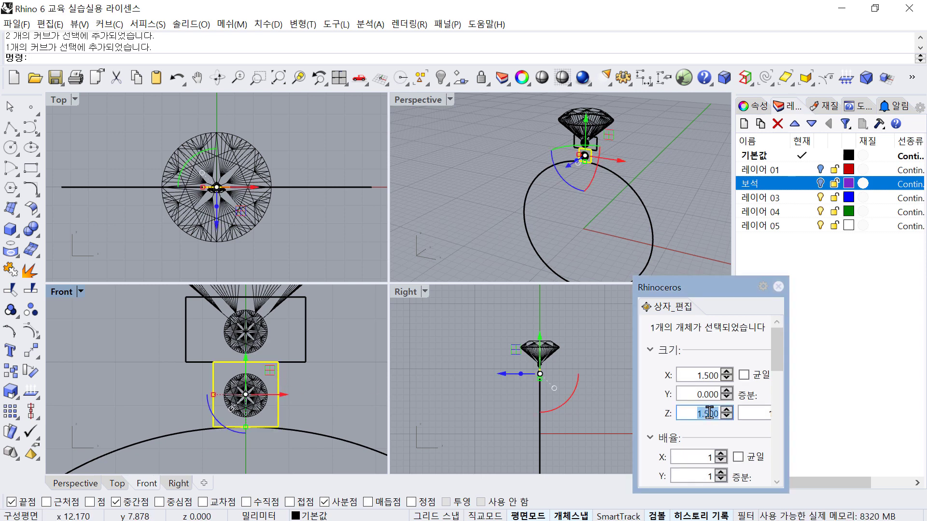
type("1.7")
left_click(300, 389)
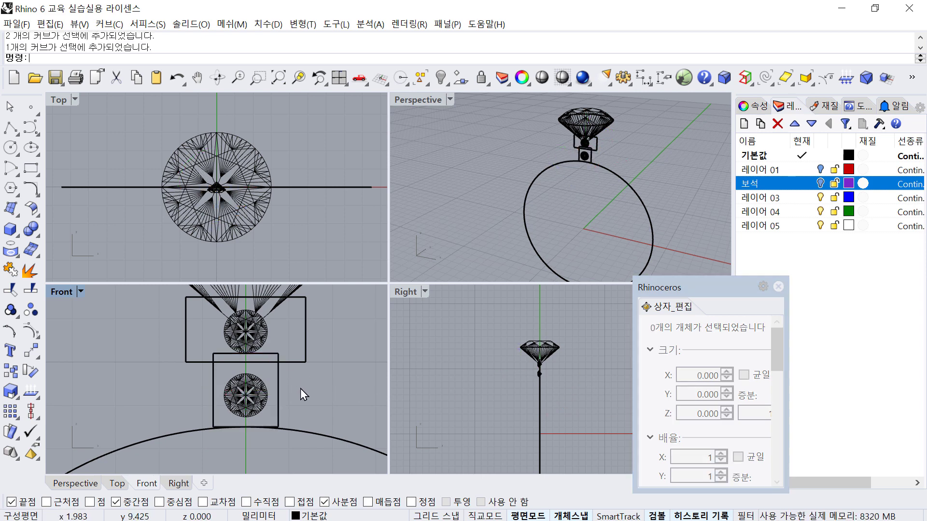
Move the lower gem up slightly to centre it vertically in the small rectangle
left_click(247, 386)
left_click_drag(245, 363, 245, 357)
left_click(300, 362)
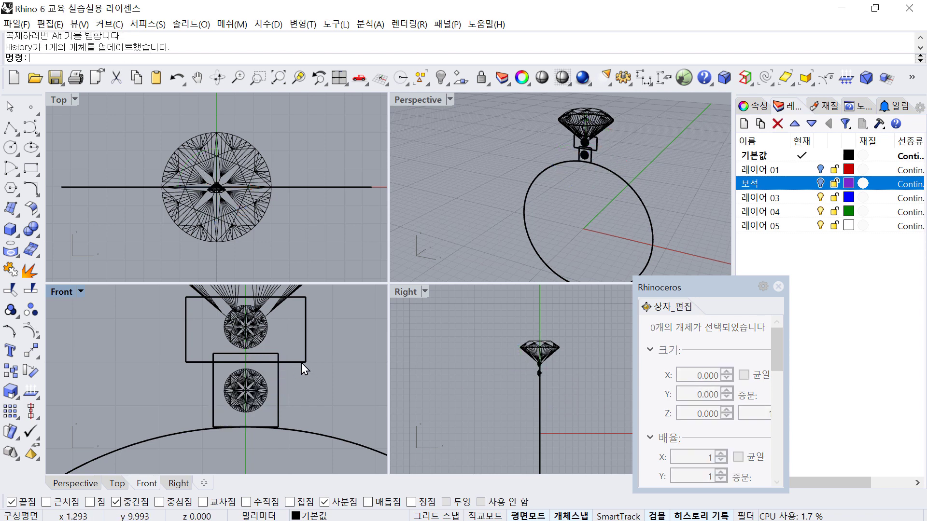
Raise the wide rectangle onto the small rectangle's top edge and centre the upper gem vertically inside it
right_click_drag(302, 395, 309, 437)
left_click_drag(253, 331, 253, 325)
left_click(262, 370)
left_click(312, 413)
left_click(265, 425)
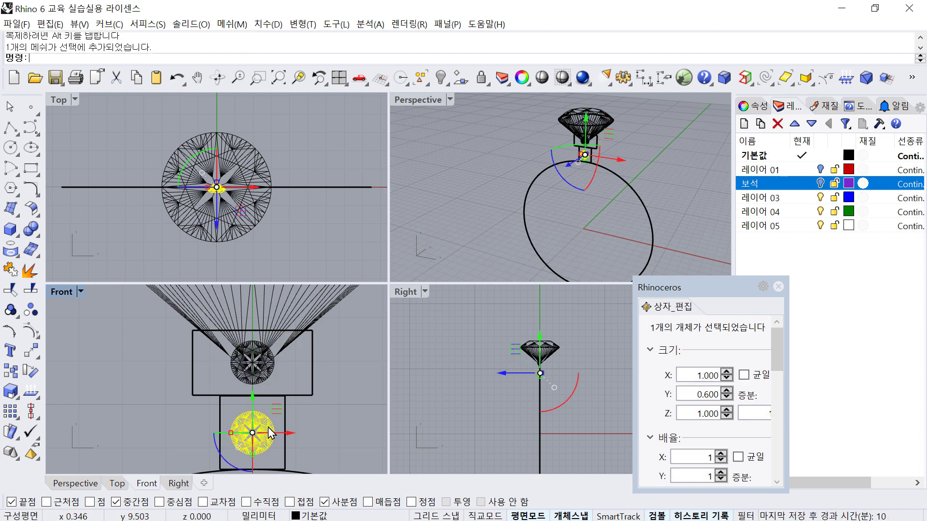
right_click_drag(326, 433, 324, 390)
left_click_drag(323, 392, 255, 372)
right_click_drag(306, 390, 303, 368)
left_click(300, 383)
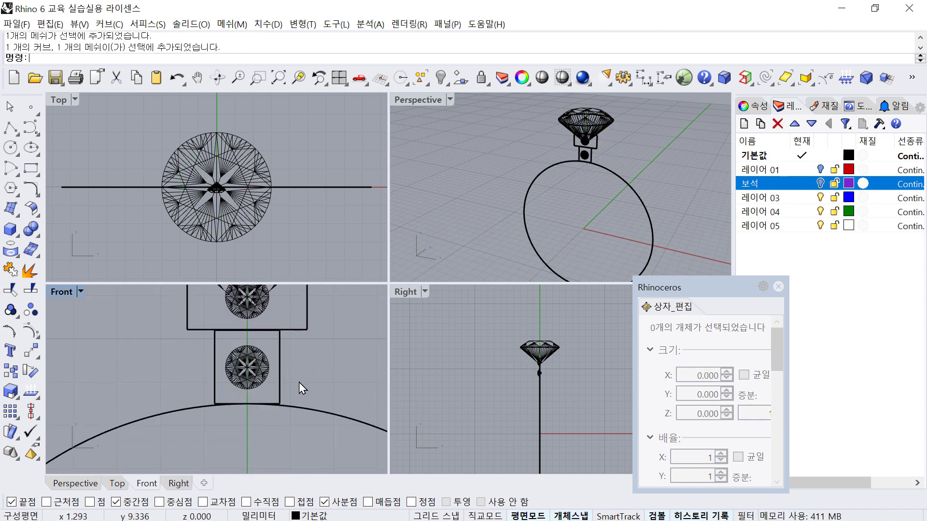
Move the small rectangle down slightly so its bottom edge overlaps the ring circle
left_click_drag(281, 356, 277, 355)
left_click_drag(248, 329, 248, 337)
left_click(327, 400)
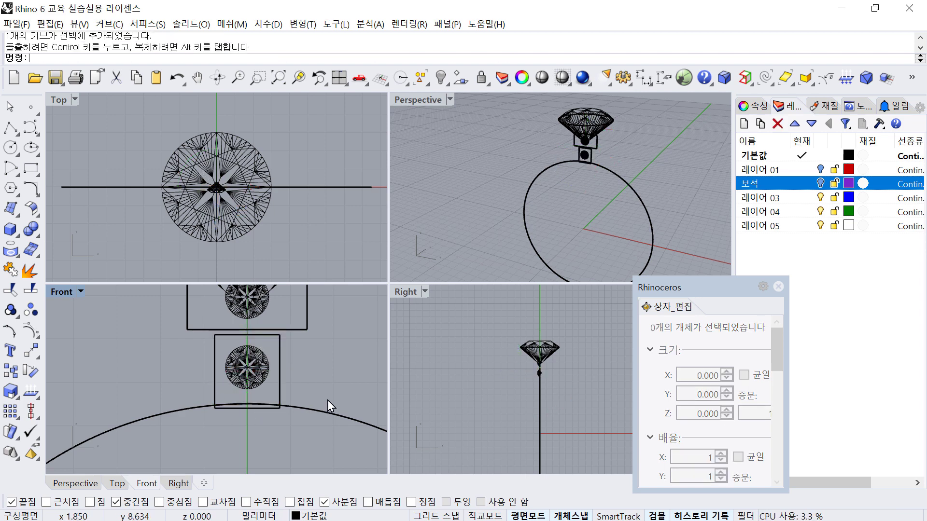
Offset the small rectangle inward by 0.3 mm
left_click(282, 374)
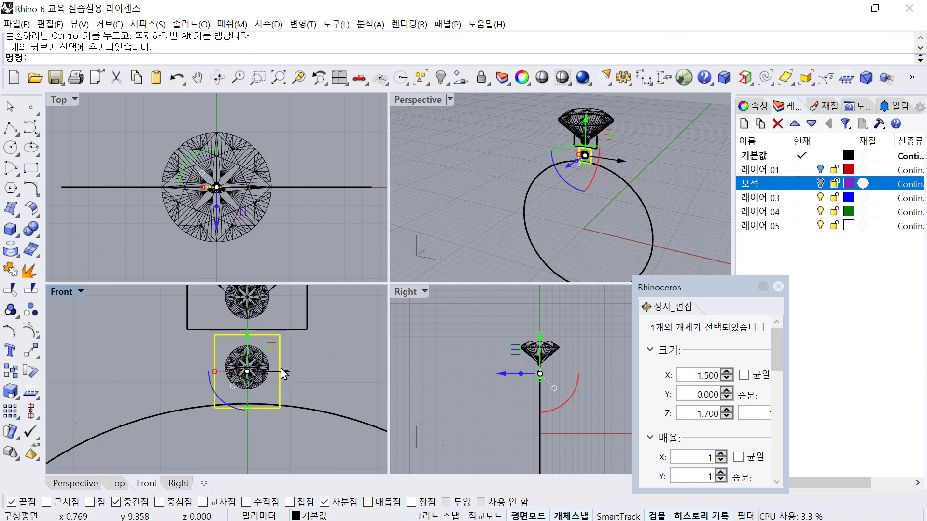
type("O")
key("Return")
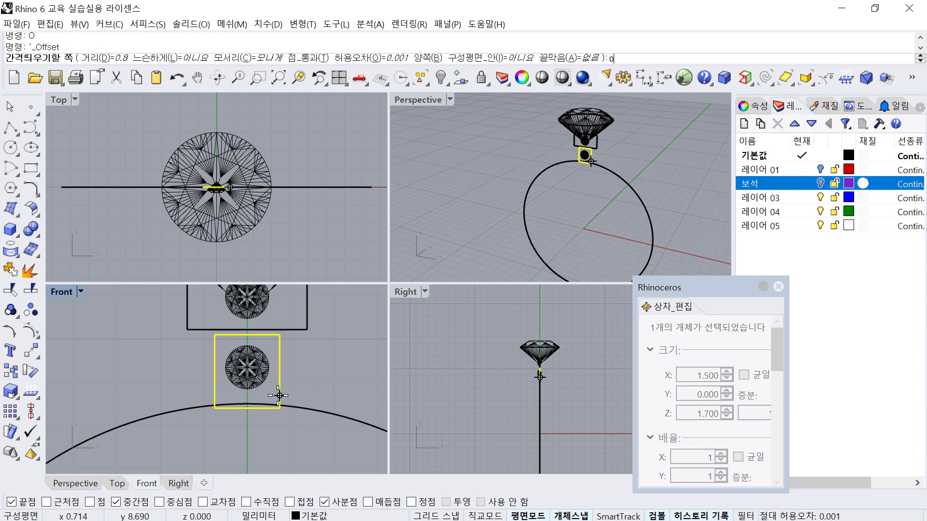
type("0.3")
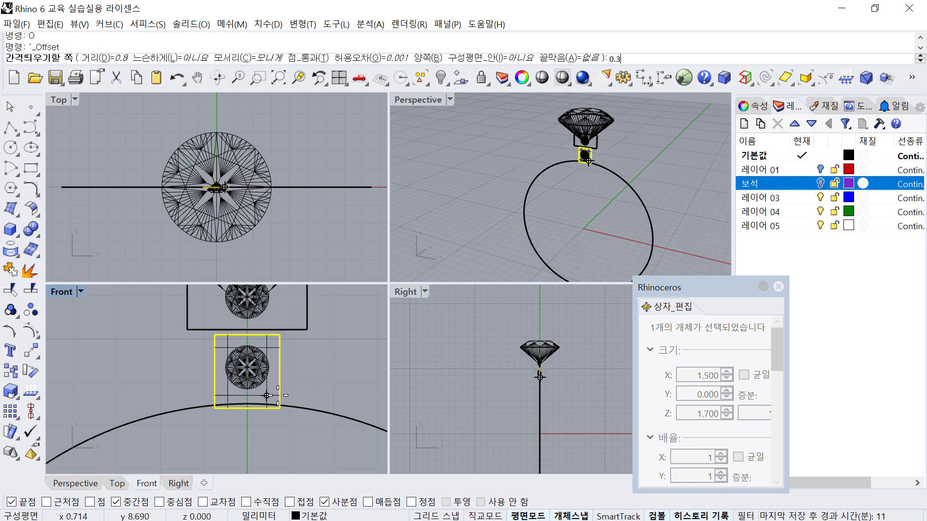
scroll(268, 397, "up", 3)
left_click(267, 398)
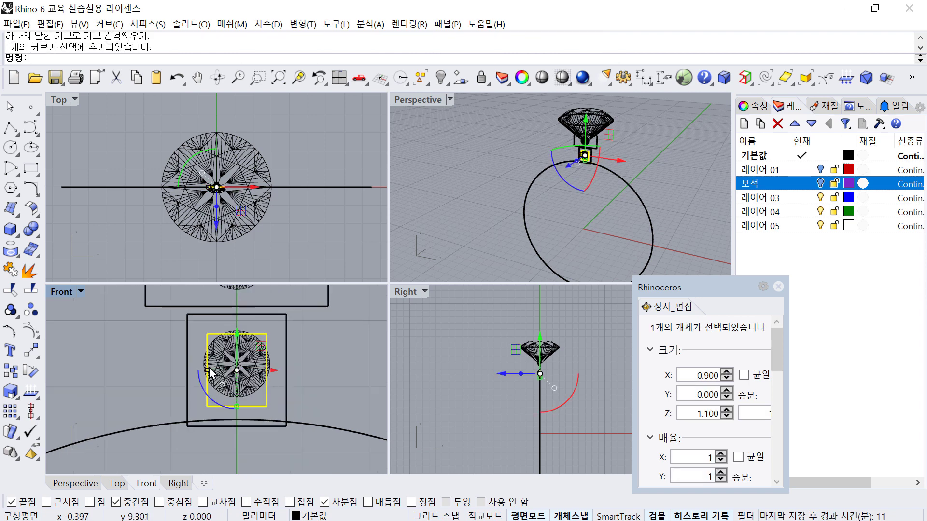
Widen the inner offset rectangle to about 2.75 mm, matching the upper rectangle's width, and centre the lower gem vertically in it
left_click_drag(208, 369, 146, 369)
left_click(265, 358)
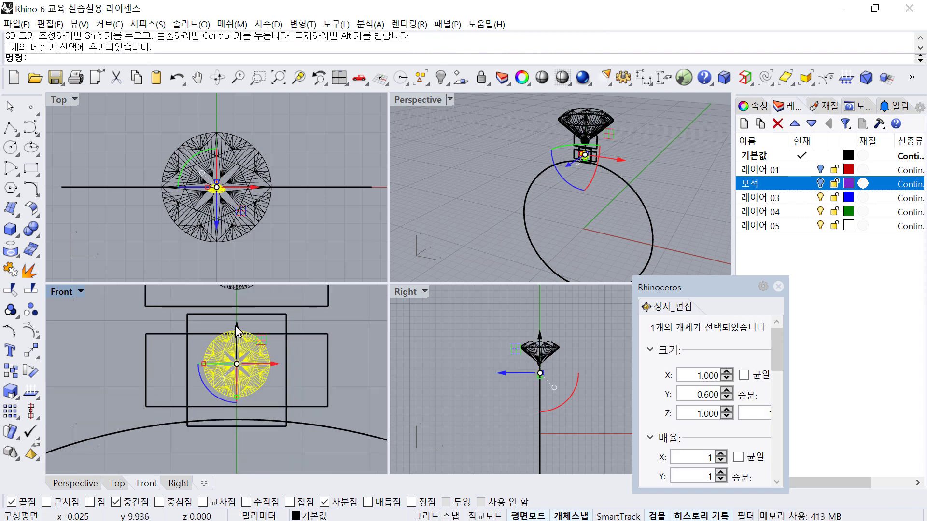
left_click_drag(237, 332, 245, 339)
scroll(254, 341, "down", 2)
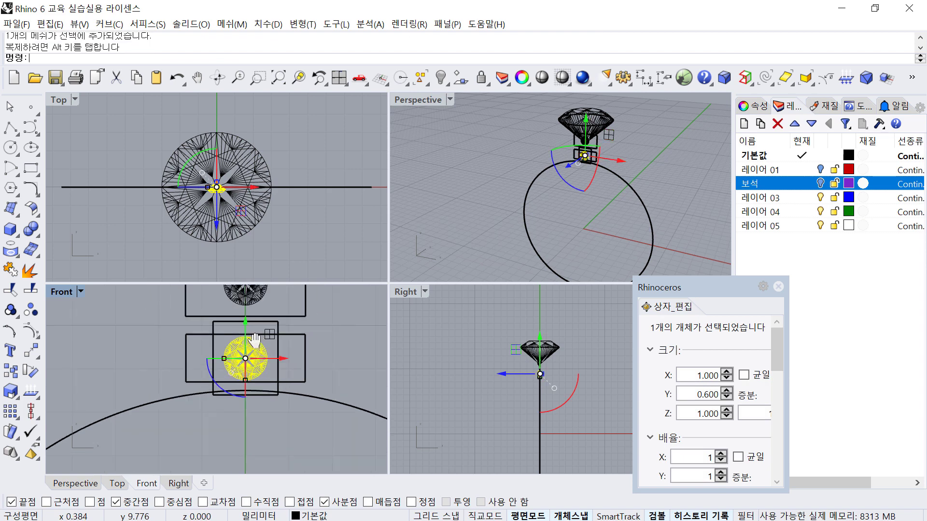
Try moving the widened lower rectangle and its gem up slightly, and undo the move
right_click_drag(255, 340, 220, 335)
left_click(292, 354)
left_click_drag(163, 329, 162, 328)
scroll(211, 346, "up", 4)
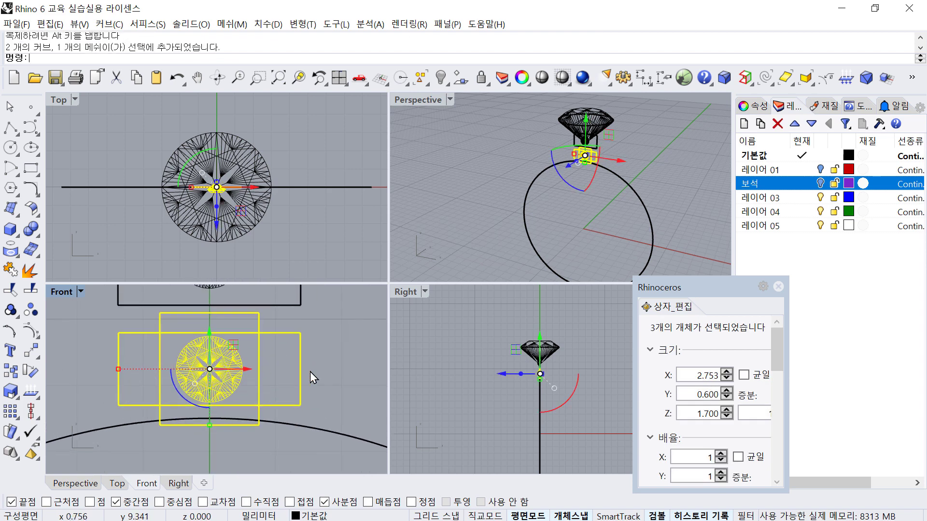
left_click_drag(355, 394, 288, 352)
left_click(218, 358, "shift")
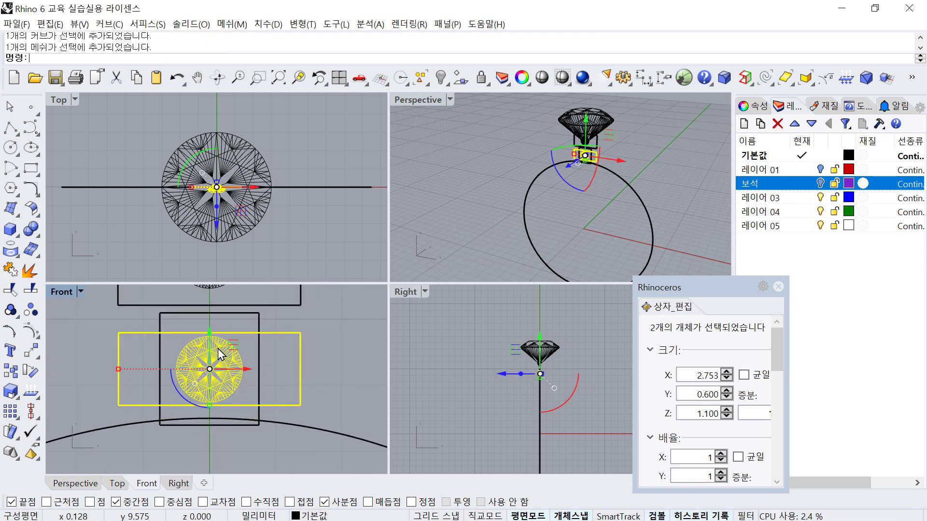
scroll(219, 349, "up", 2)
left_click_drag(214, 337, 215, 330)
key("ctrl+z")
scroll(249, 381, "down", 4)
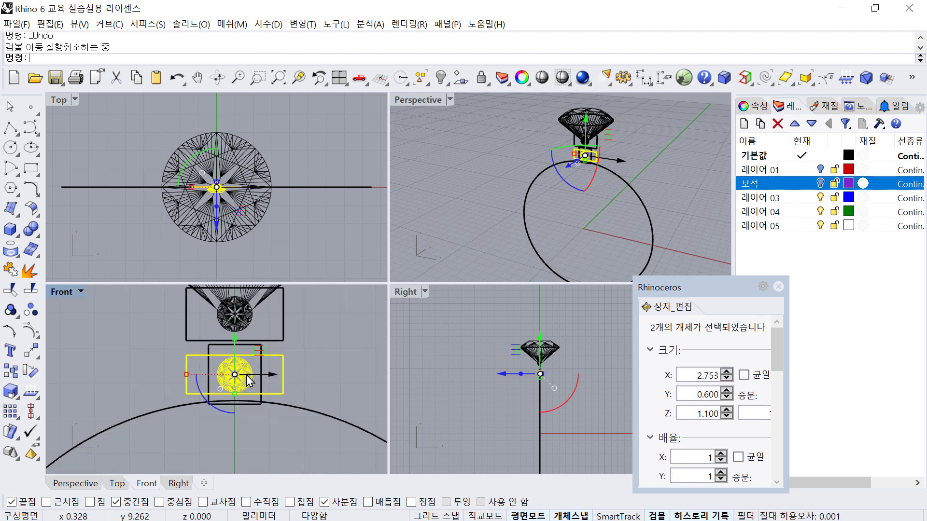
key("Escape")
Move the upper wide rectangle down from its bottom-edge midpoint to the top-edge midpoint of the small rectangle
left_click(268, 322)
scroll(266, 338, "up", 2)
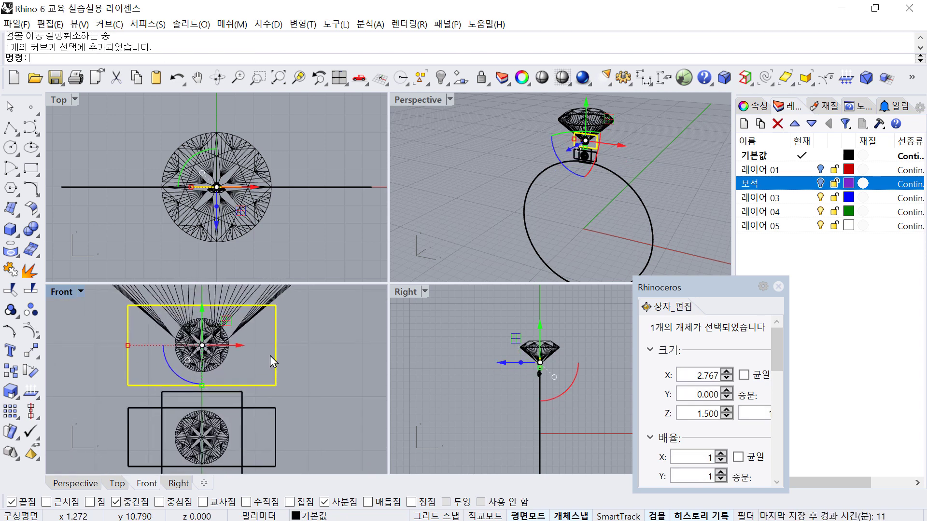
key("Escape")
right_click_drag(294, 361, 277, 369)
left_click(262, 381)
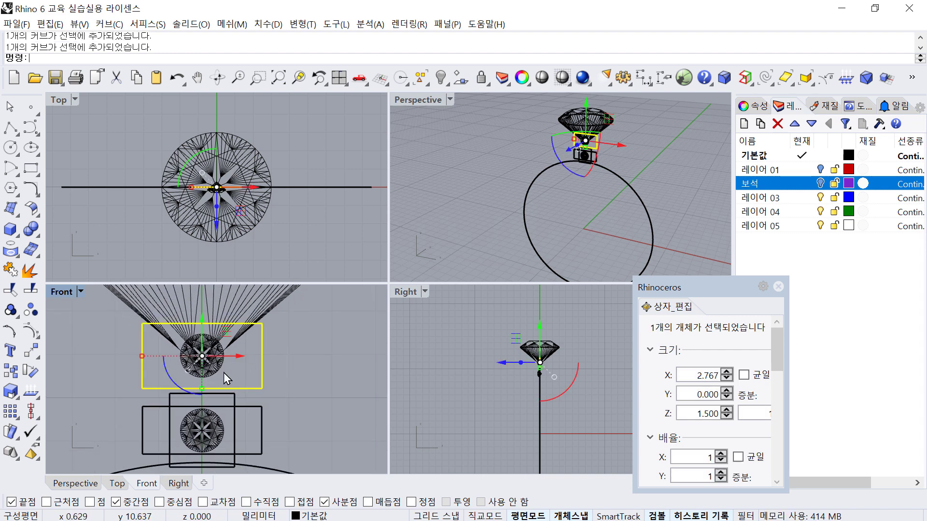
scroll(102, 382, "up", 1)
type("v")
key("Return")
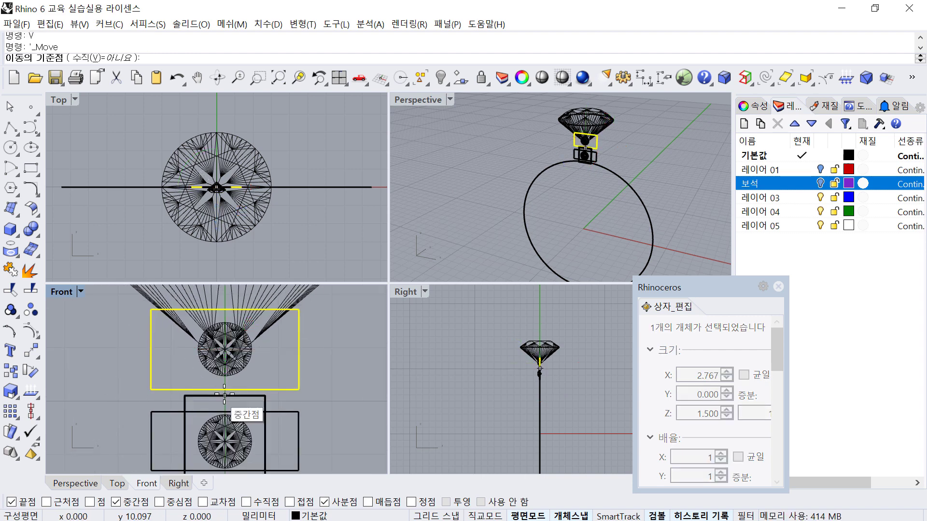
left_click(225, 389)
left_click(225, 396)
Move the upper gem down slightly to centre it in the upper wide rectangle
left_click(224, 319)
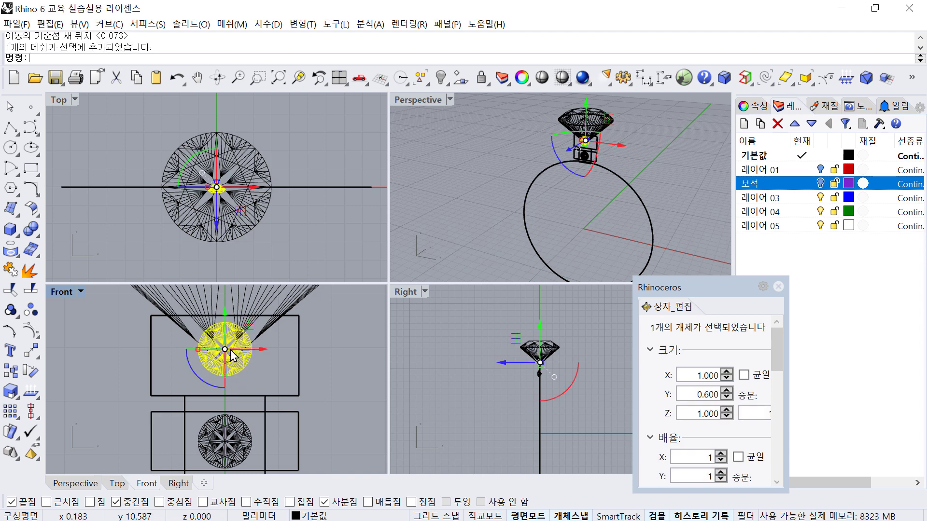
left_click_drag(224, 318, 224, 326)
scroll(240, 332, "down", 4)
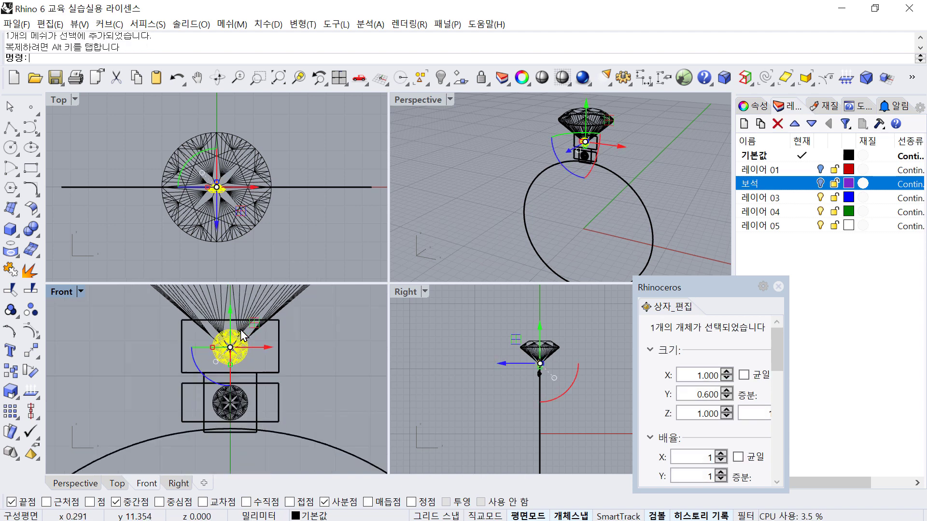
Raise the 6 mm main stone so its lower tip rests on the top edge of the upper wide rectangle
right_click_drag(238, 336, 244, 357)
scroll(350, 332, "down", 2)
scroll(324, 336, "down", 2)
right_click_drag(325, 335, 317, 345)
left_click_drag(329, 343, 295, 310)
scroll(337, 344, "down", 2)
right_click_drag(337, 344, 316, 354)
left_click_drag(326, 353, 275, 316)
right_click_drag(275, 316, 263, 366)
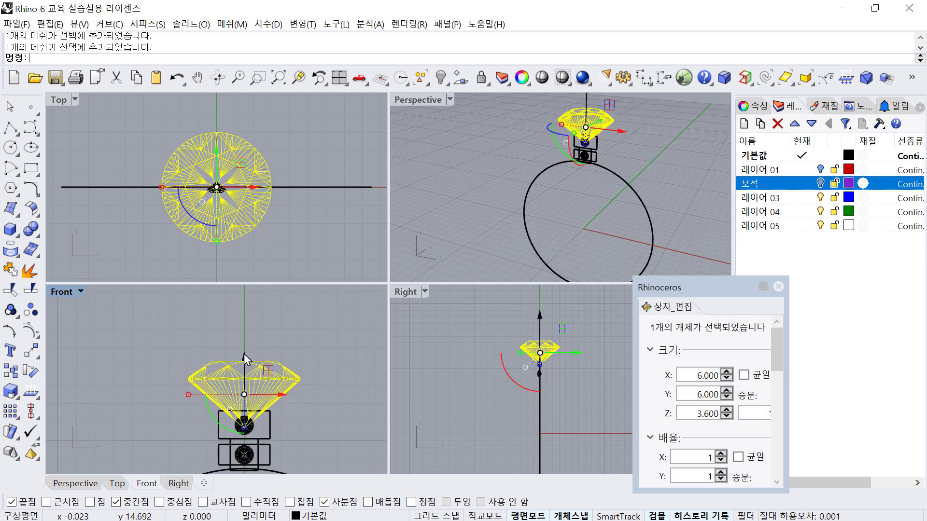
left_click_drag(245, 356, 245, 342)
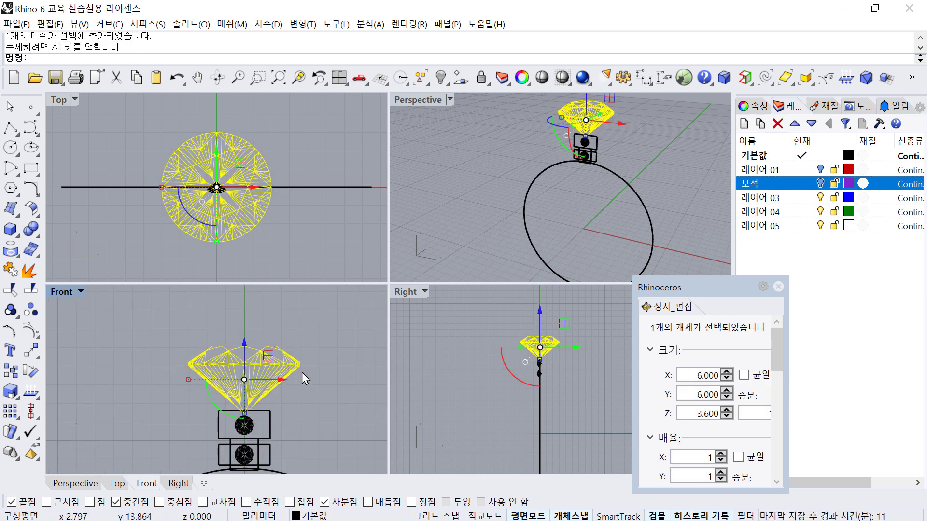
left_click(317, 383)
right_click_drag(318, 384, 266, 352)
scroll(264, 355, "down", 2)
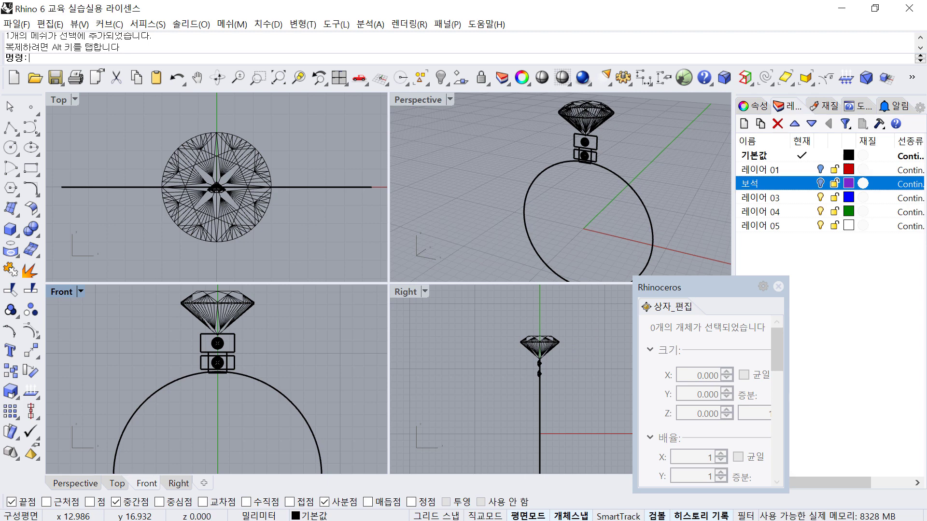
left_click(820, 169)
left_click(820, 169)
right_click_drag(207, 362, 199, 345)
scroll(222, 357, "up", 4)
scroll(222, 358, "down", 2)
left_click(230, 375)
scroll(230, 375, "down", 4)
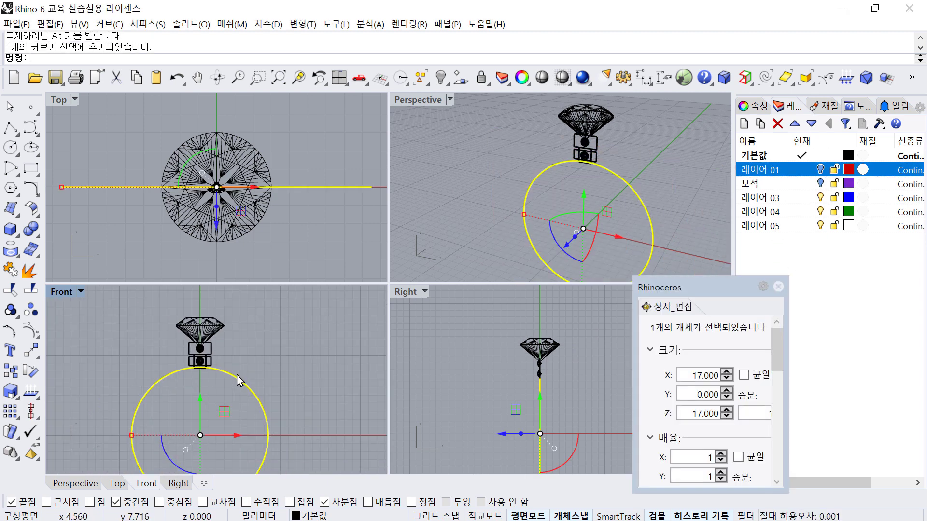
right_click_drag(237, 374, 254, 360)
left_click(262, 364)
left_click(256, 388)
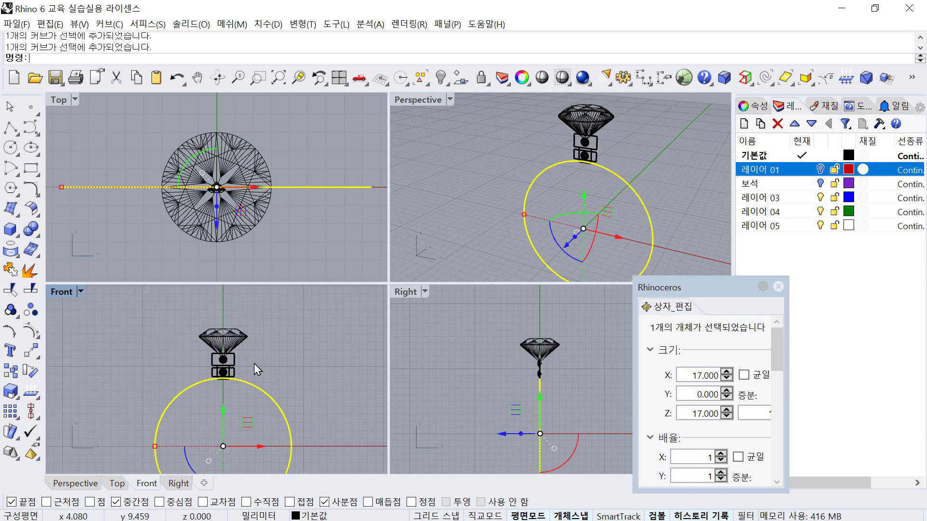
left_click(238, 340)
left_click(256, 387)
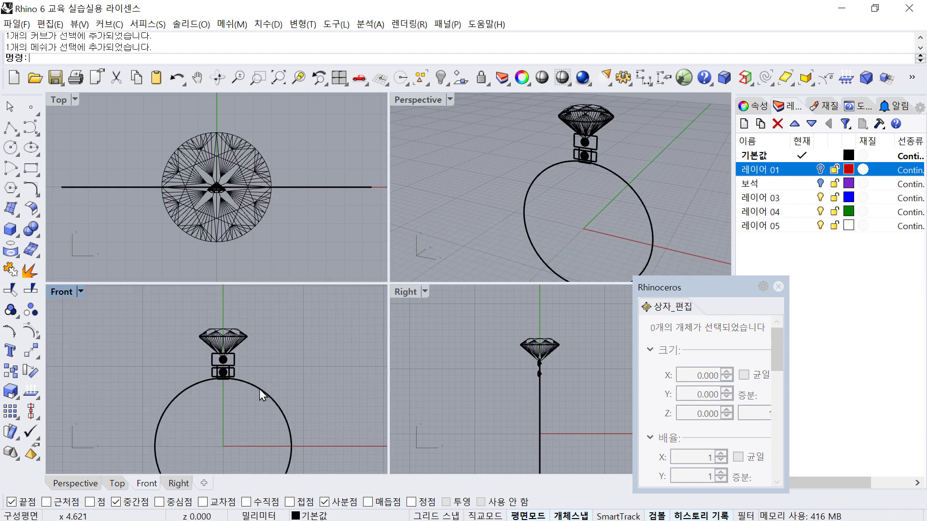
Offset the 17 mm ring circle outward into a concentric circle 21 mm across
right_click_drag(256, 388, 238, 364)
left_click(299, 352)
left_click(263, 369)
left_click(289, 405)
left_click(274, 401)
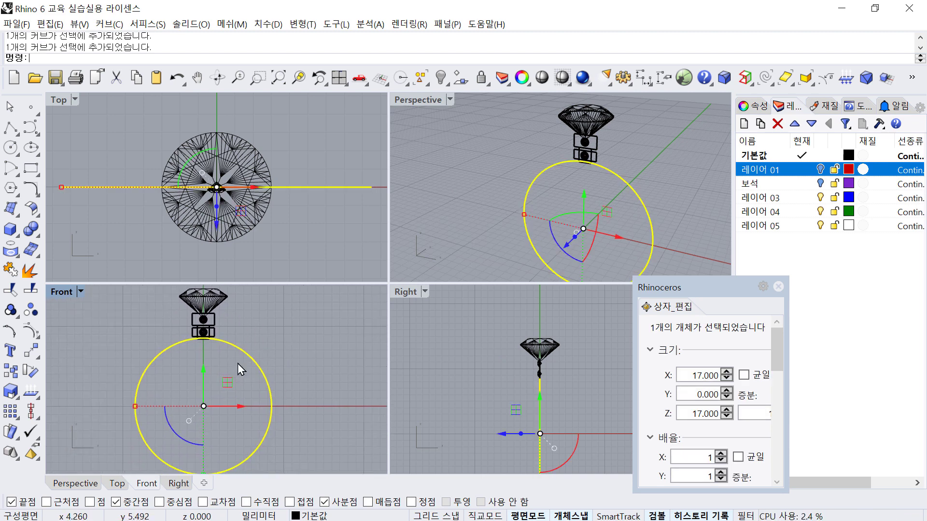
type("O")
key("Return")
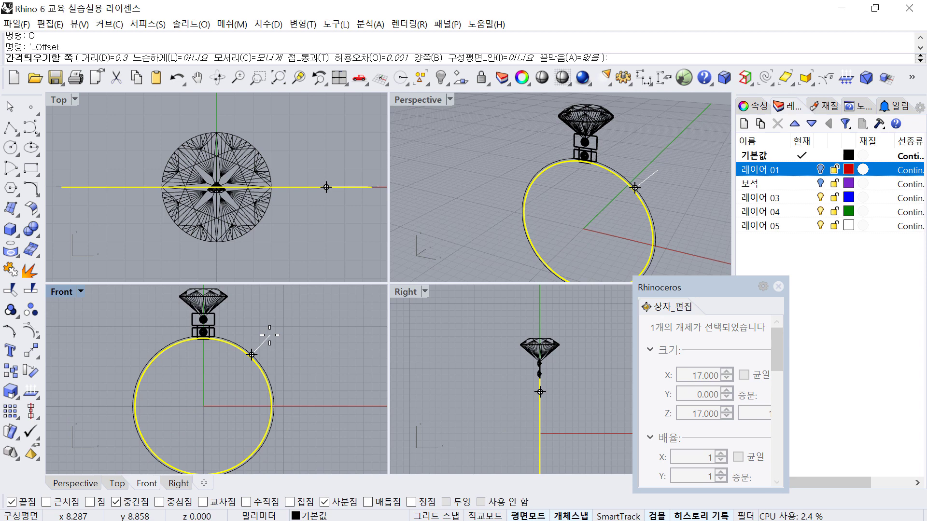
left_click(253, 338)
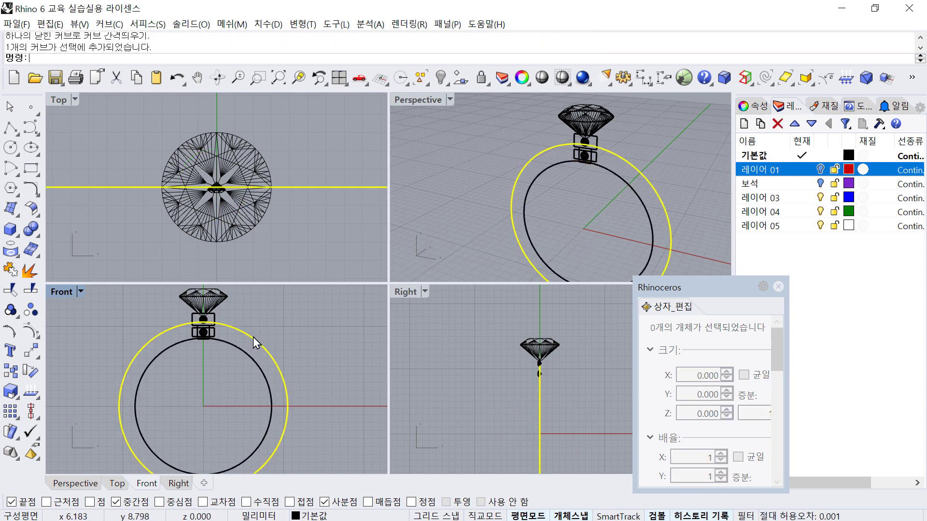
Raise the outer circle by about 0.42 mm and narrow it horizontally to about 20.57 mm wide
left_click(253, 337)
left_click_drag(201, 353, 202, 348)
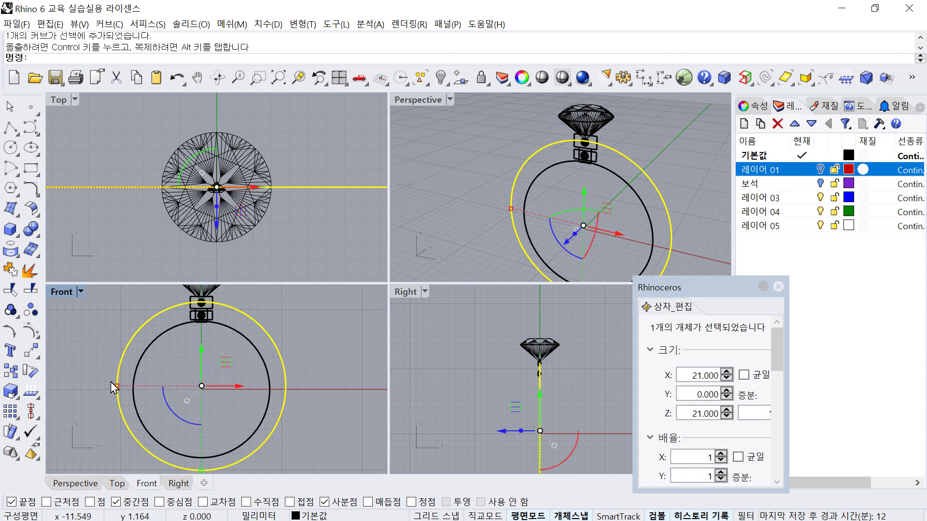
left_click_drag(117, 387, 117, 387)
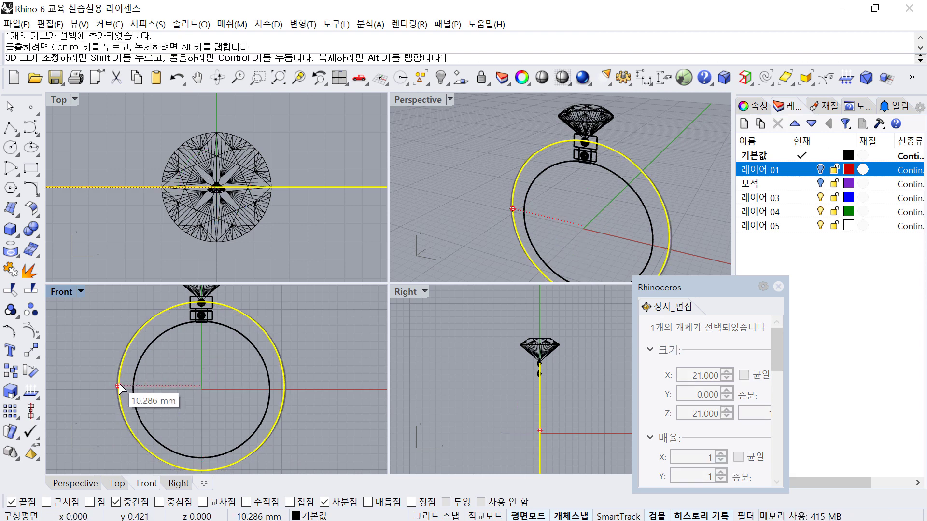
left_click(119, 385)
left_click(184, 355)
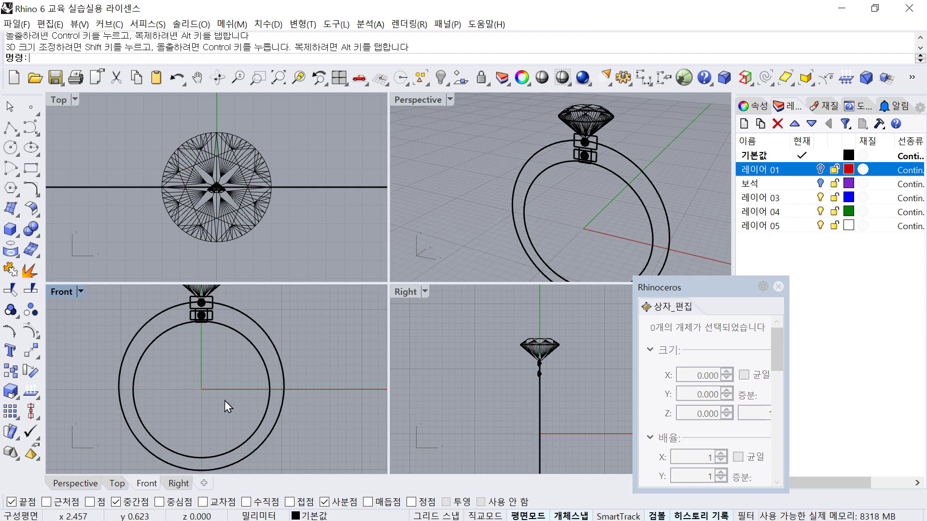
Dimension the vertical gap between the inner and outer ring curves at their lowest quadrant points
right_click_drag(205, 444, 191, 393)
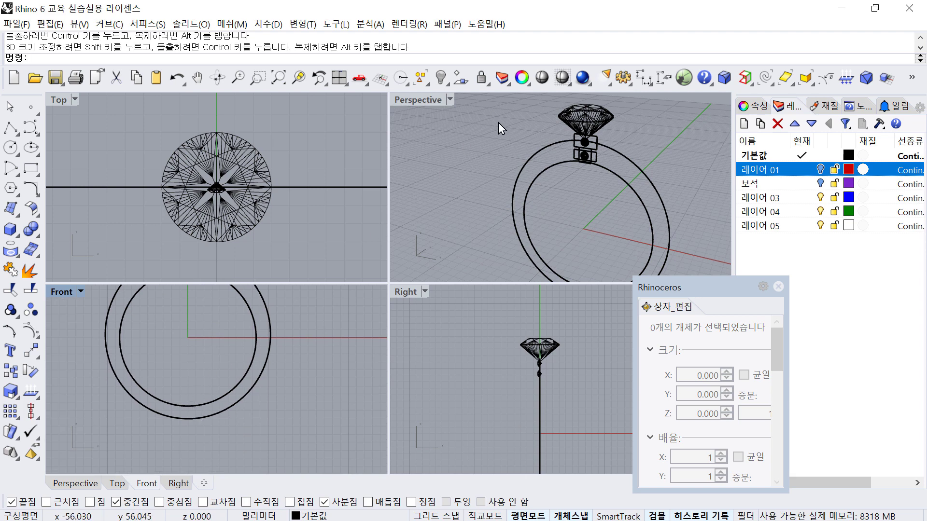
left_click(644, 77)
left_click(187, 406)
left_click(188, 419)
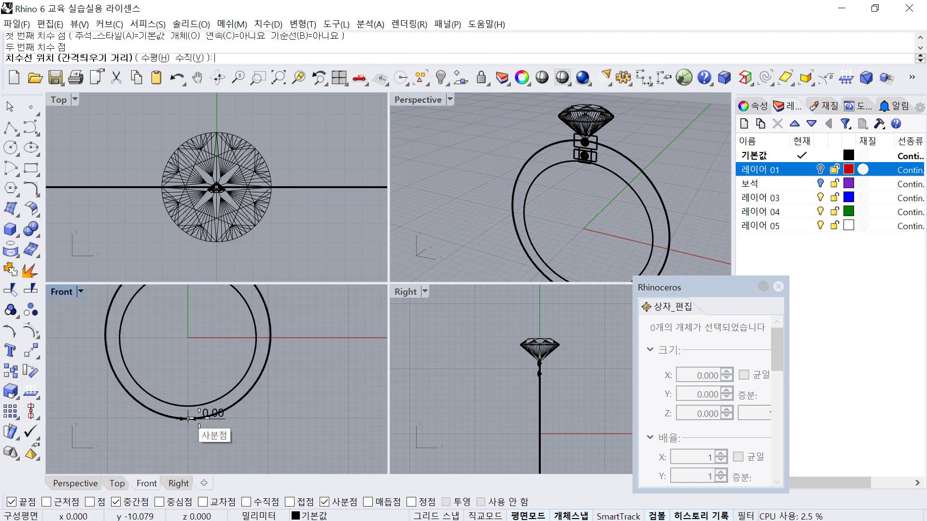
left_click(262, 420)
Dimension the horizontal gap between the inner and outer ring curves at their right-hand quadrant points
scroll(281, 396, "down", 4)
right_click_drag(279, 389, 286, 425)
scroll(268, 383, "up", 8)
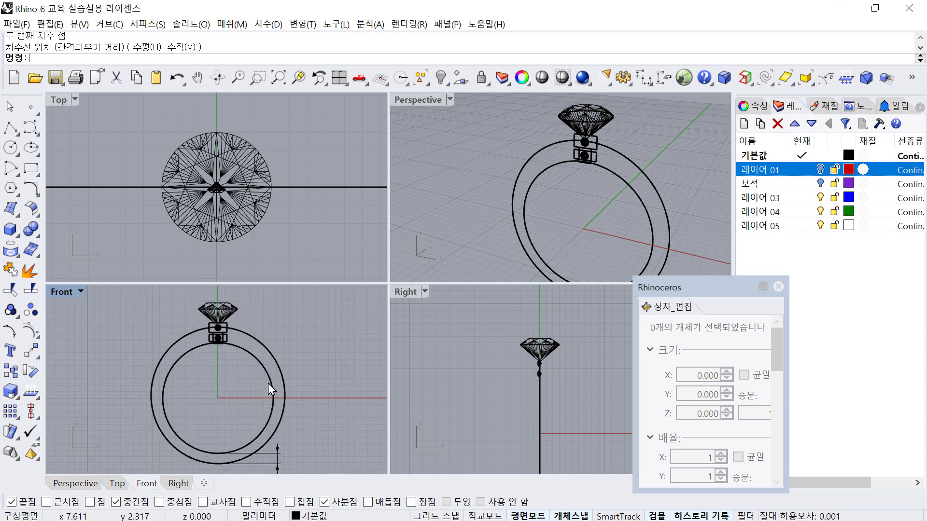
right_click(267, 397)
left_click(277, 412)
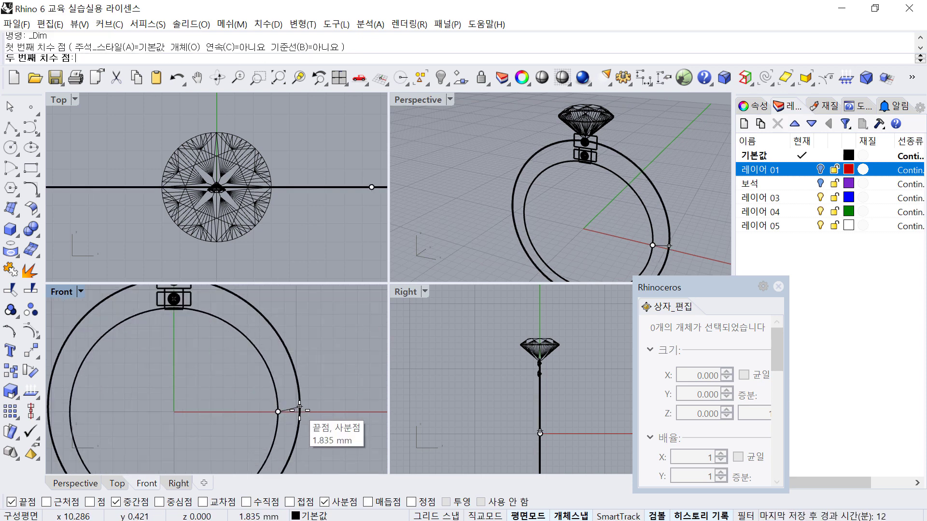
left_click(299, 412)
left_click(299, 362)
scroll(346, 399, "down", 6)
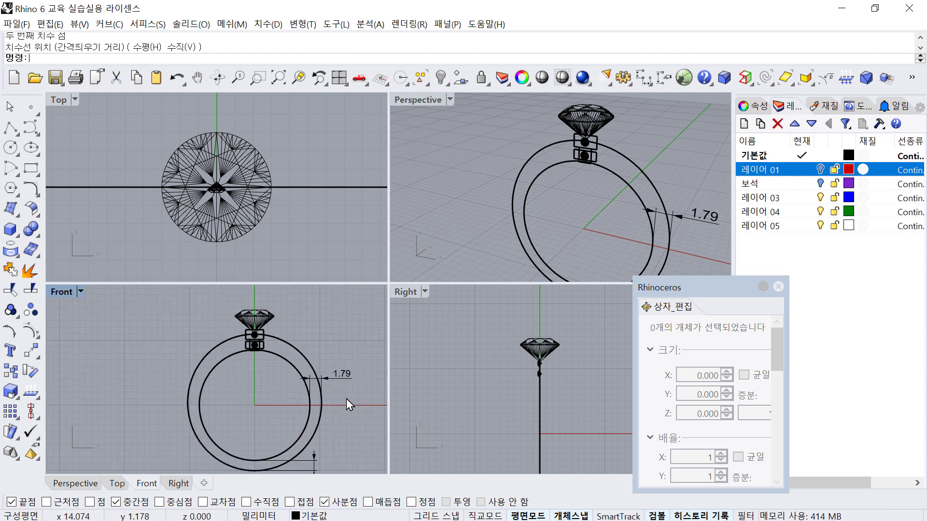
Inspect the outer ring curve's control points
right_click_drag(346, 399, 311, 353)
scroll(308, 349, "down", 2)
scroll(257, 311, "up", 4)
right_click_drag(247, 312, 205, 357)
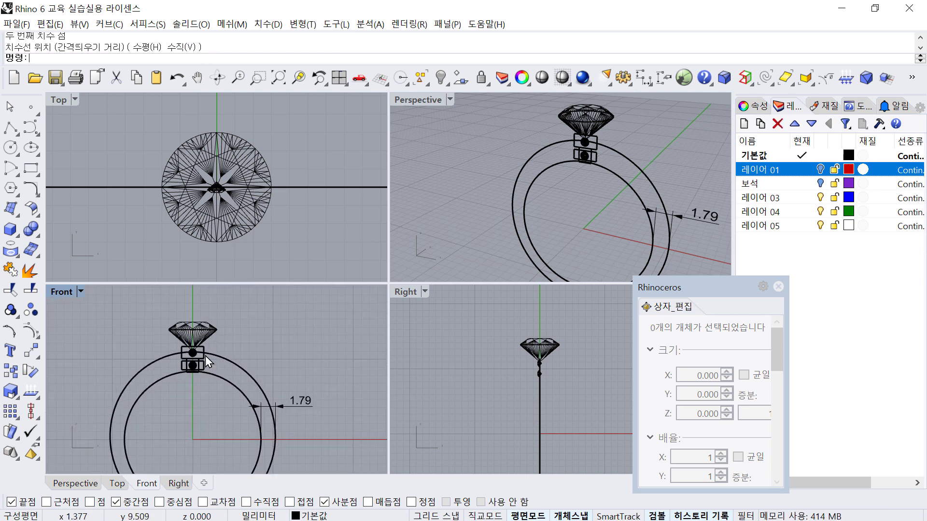
left_click(204, 355)
left_click(224, 360)
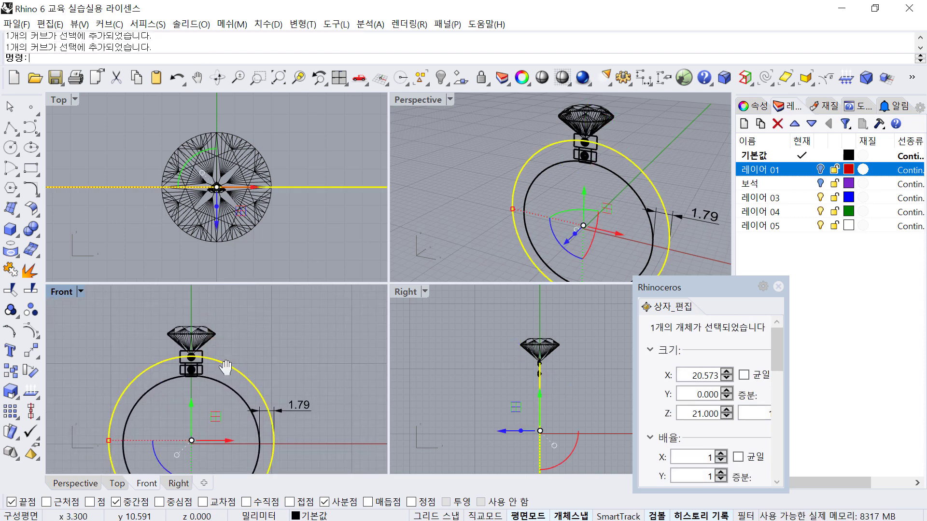
type("w")
key("Return")
key("Escape")
Rebuild both ring curves with 8 points and degree 3, and examine their control points
left_click(249, 380)
left_click(232, 388, "shift")
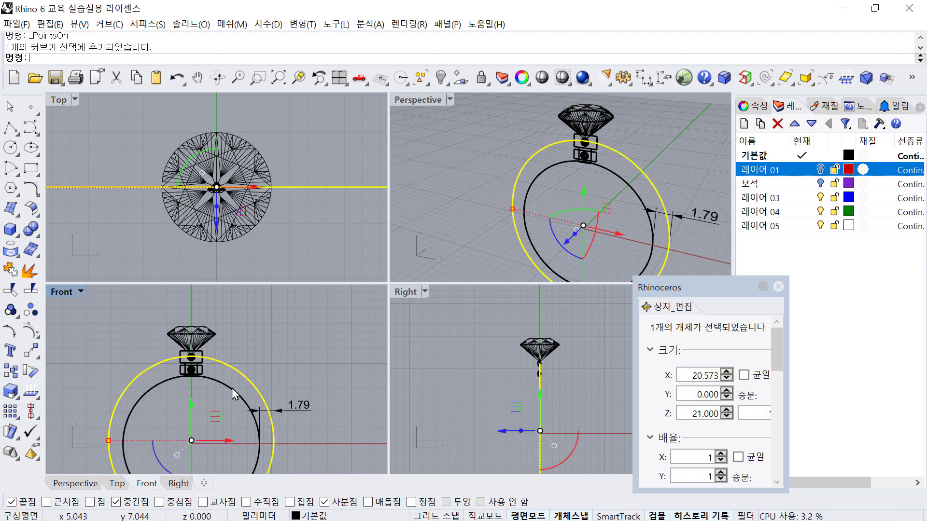
right_click_drag(231, 388, 234, 395)
type("rebuild")
key("Return")
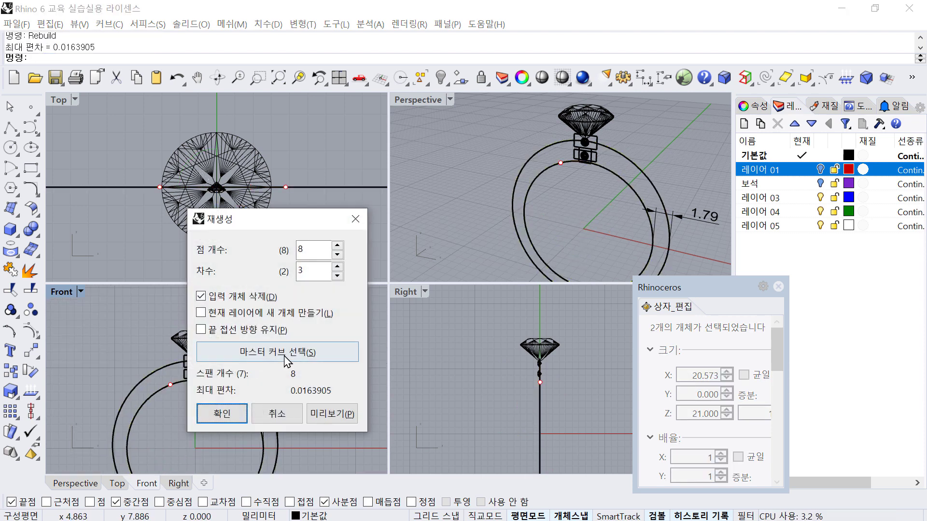
left_click(225, 414)
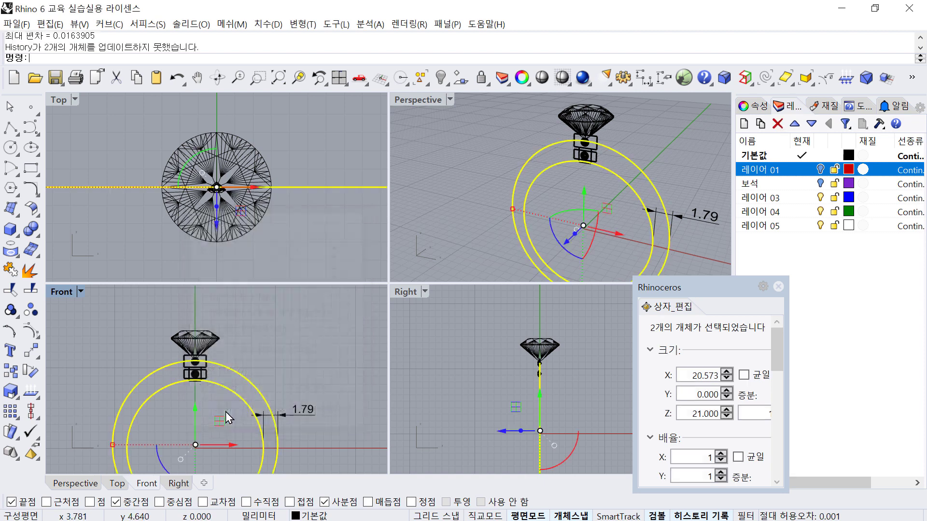
key("F10")
scroll(173, 371, "up", 1)
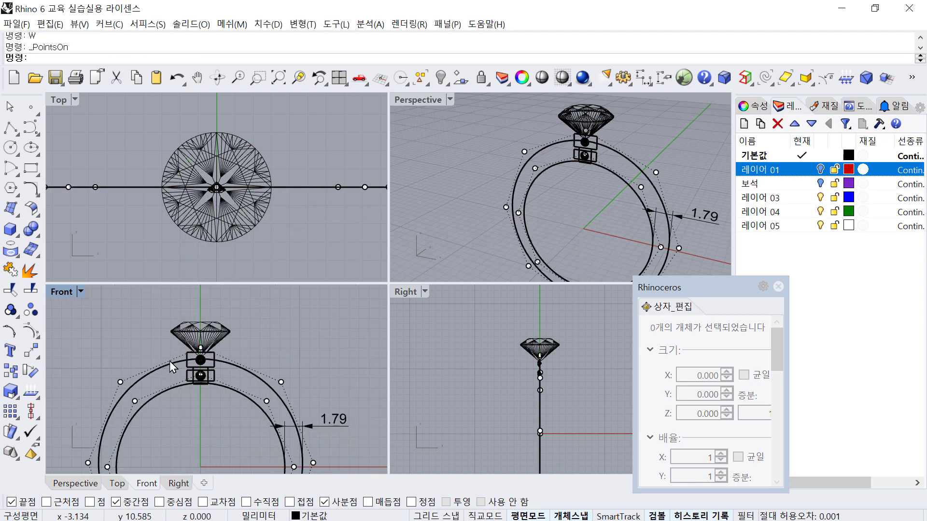
left_click(201, 347)
key("Escape")
key("Escape")
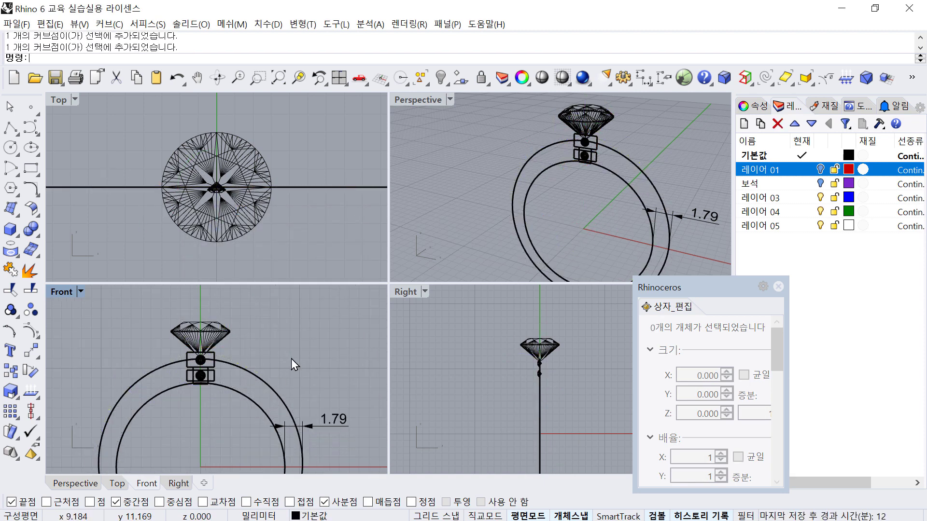
Rebuild both ring curves with 9 points and degree 3, and examine where their control points fall
left_click(250, 376)
left_click(246, 399, "shift")
type("re")
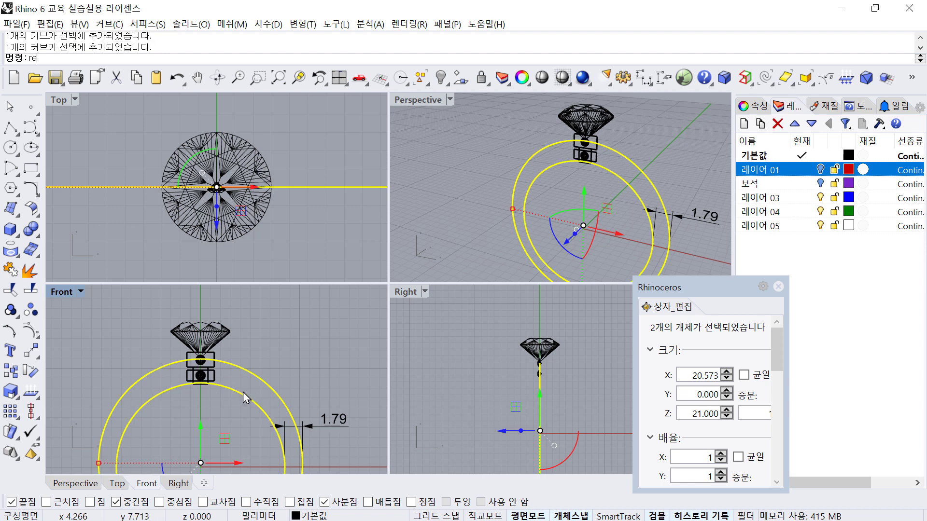
type("build")
key("Return")
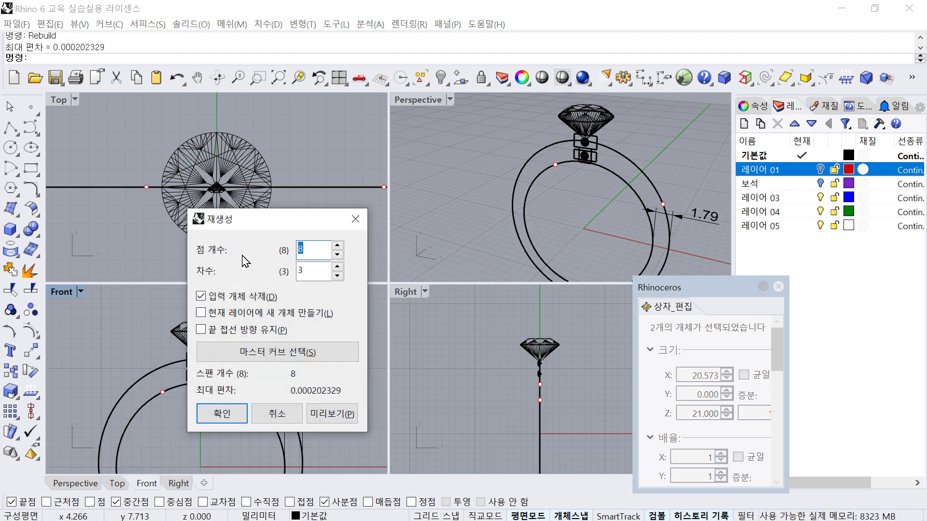
key("Return")
key("F10")
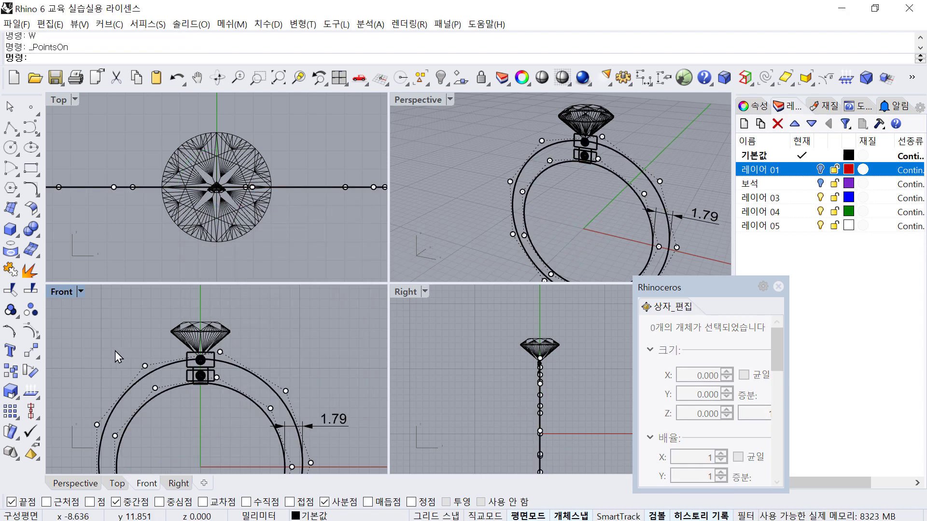
scroll(260, 389, "down", 3)
scroll(250, 346, "up", 2)
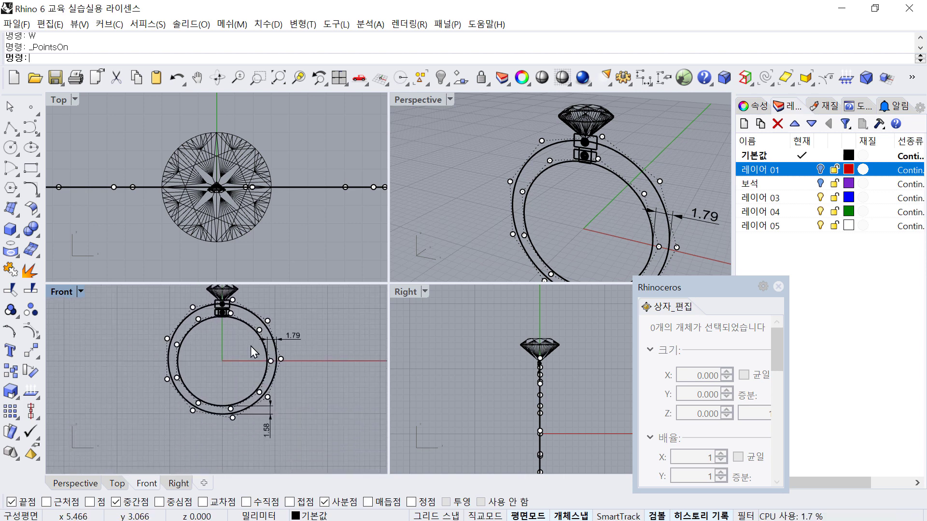
key("Escape")
Try rotating both ring curves slightly in the front view, and undo the rotation
left_click_drag(317, 391, 257, 371)
right_click_drag(260, 375, 252, 382)
left_click_drag(173, 399, 176, 375)
key("ctrl+z")
key("Escape")
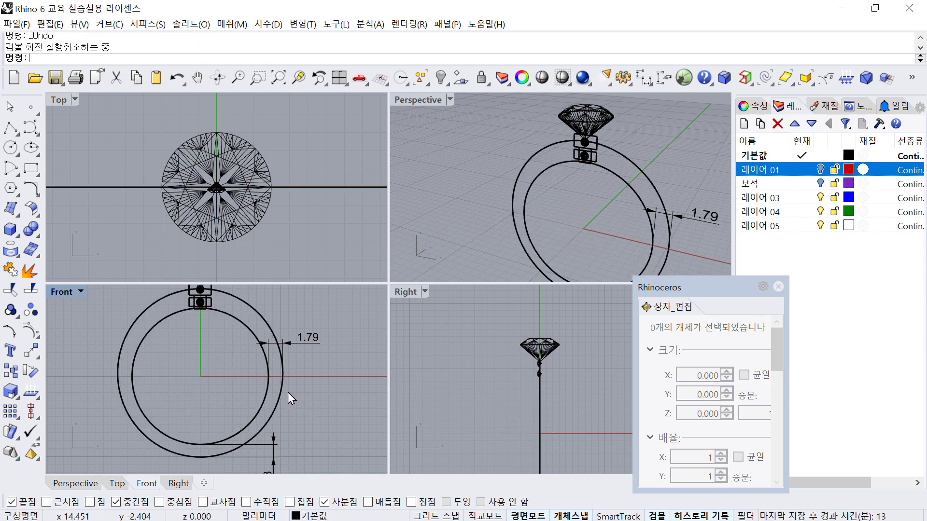
Rebuild both ring curves with 10 points and degree 3, and display their control points
left_click_drag(323, 402, 235, 383)
type("rebuild")
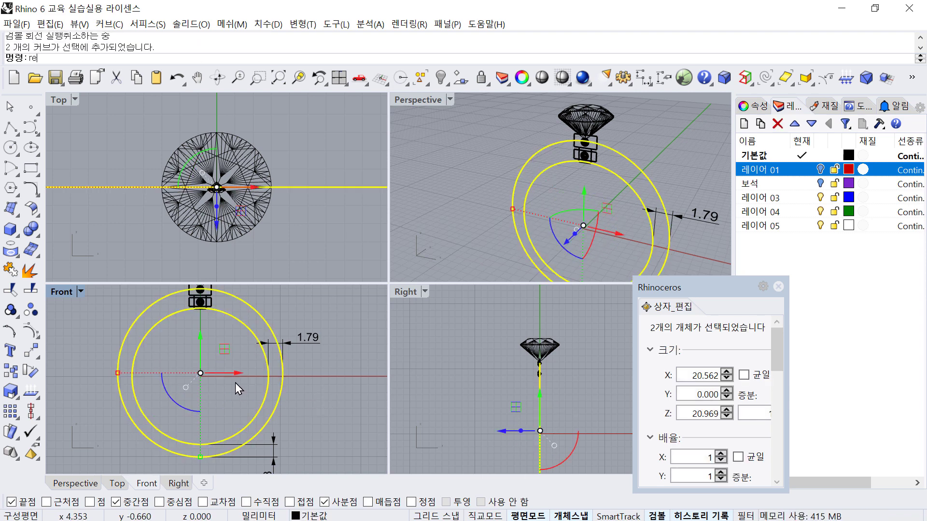
key("Return")
type("10")
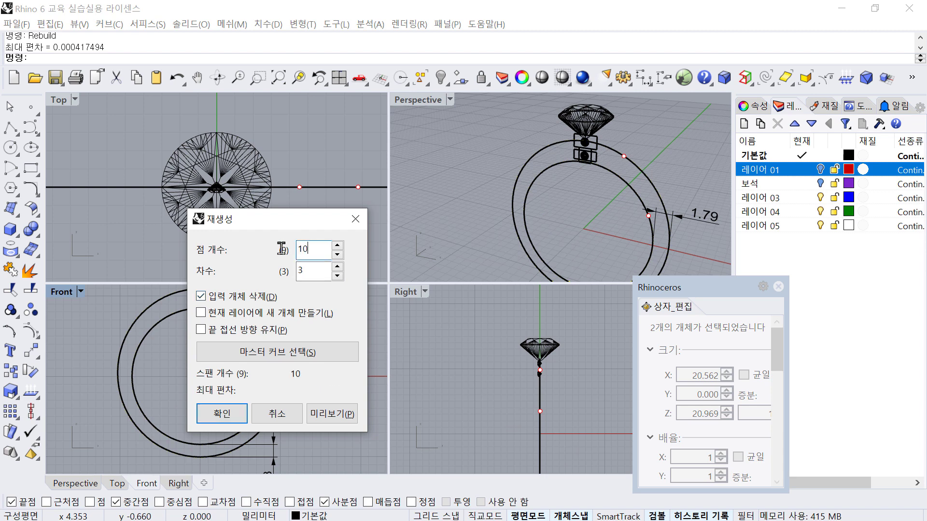
key("Return")
key("F10")
Move the outer curve's two uppermost control points up slightly to thicken the ring under the main stone
scroll(209, 338, "up", 3)
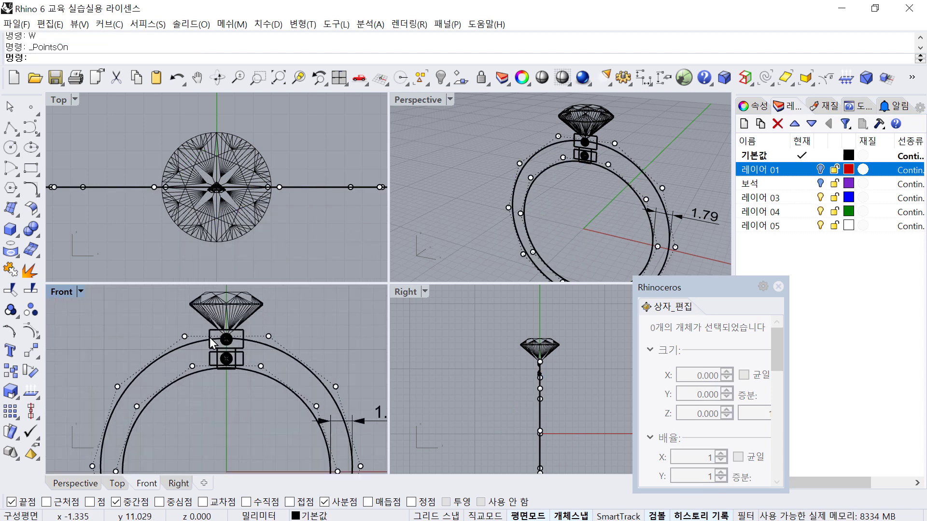
left_click(178, 337)
left_click(282, 336, "shift")
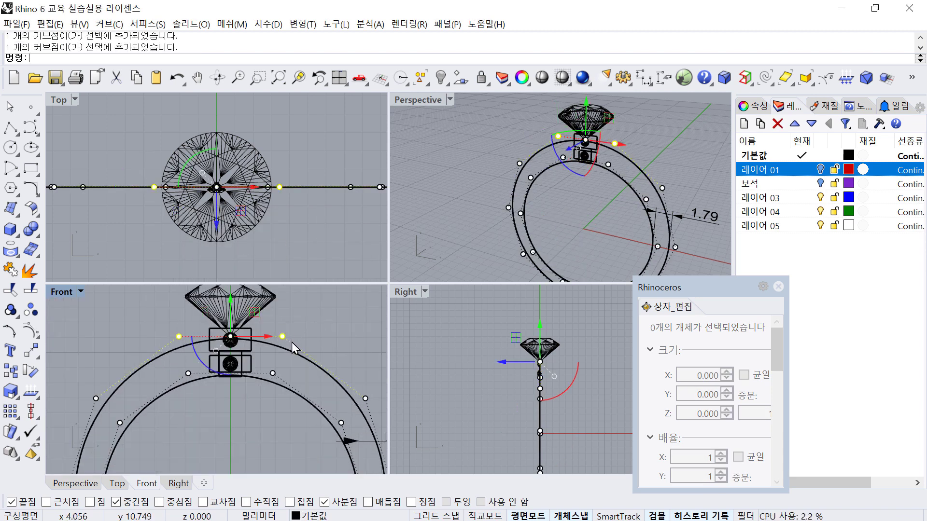
left_click_drag(230, 311, 231, 297)
key("Escape")
key("Escape")
Examine the reshaped outer curve against the inner curve, the guide rectangles and the gap dimensions around the ring
scroll(325, 318, "down", 4)
right_click_drag(326, 317, 306, 323)
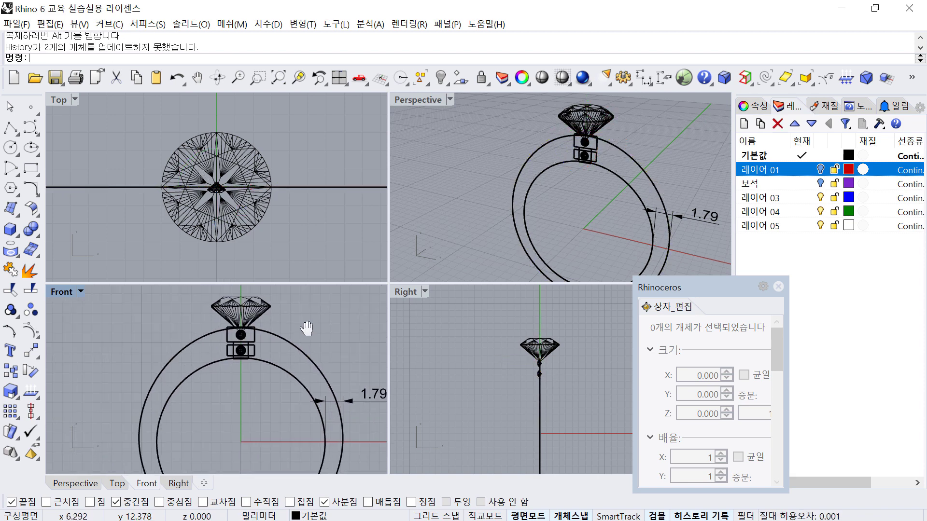
scroll(289, 323, "up", 3)
left_click(267, 350)
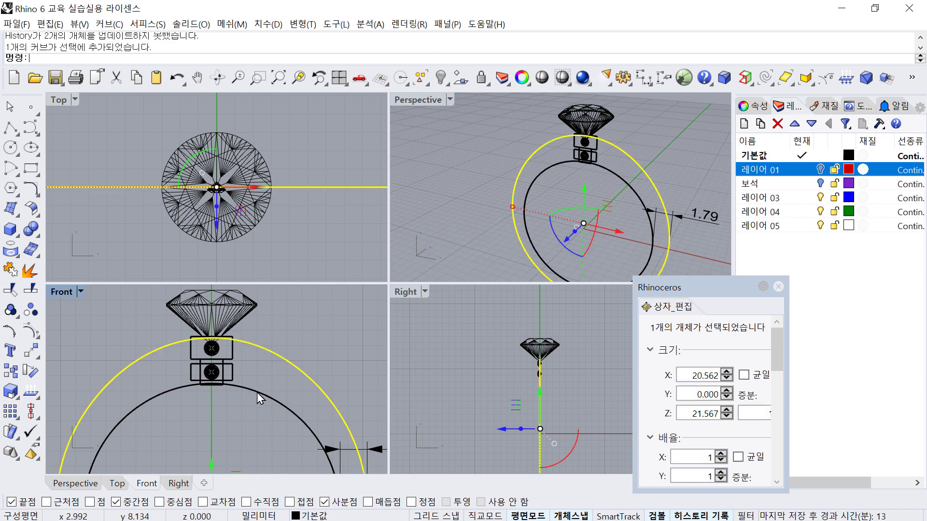
left_click(257, 392)
left_click(271, 351)
scroll(261, 371, "down", 4)
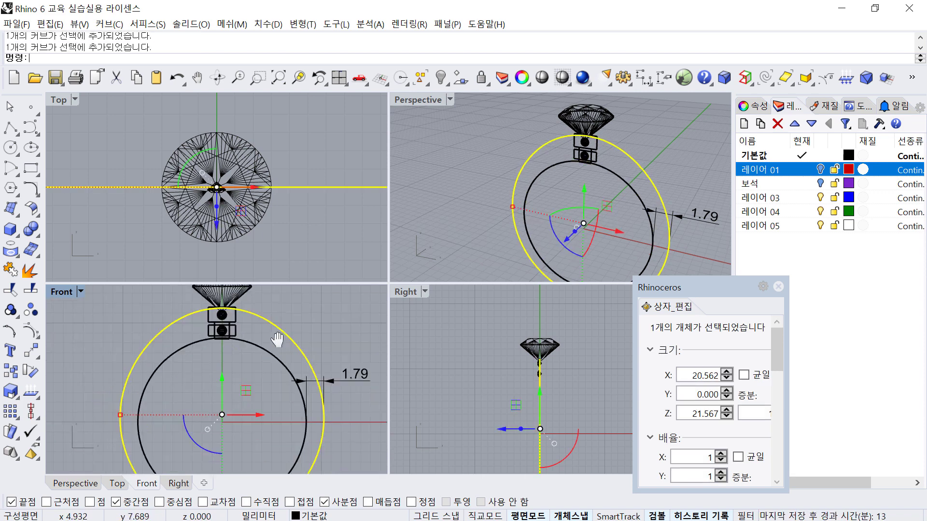
right_click_drag(278, 386, 258, 323)
scroll(272, 410, "down", 4)
right_click_drag(267, 430, 257, 400)
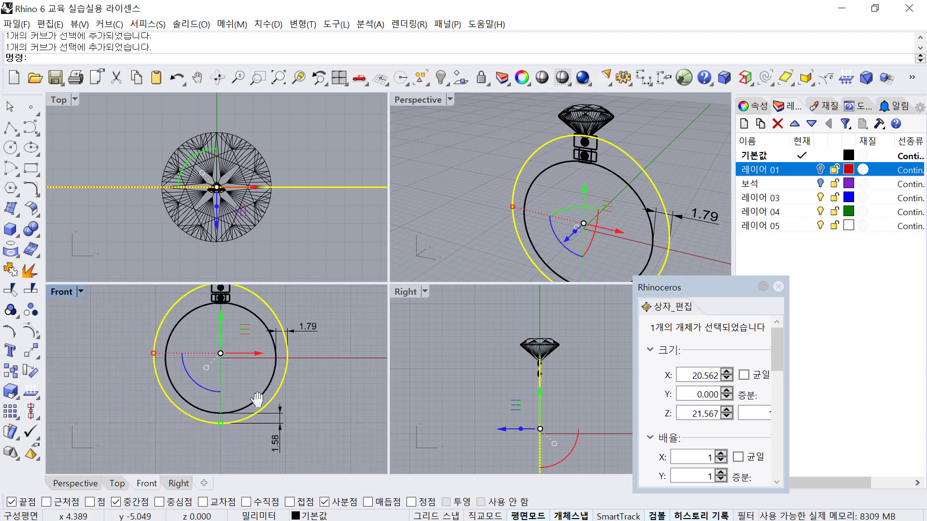
right_click_drag(247, 346, 250, 413)
scroll(239, 358, "up", 4)
right_click_drag(299, 364, 276, 308)
left_click(311, 395)
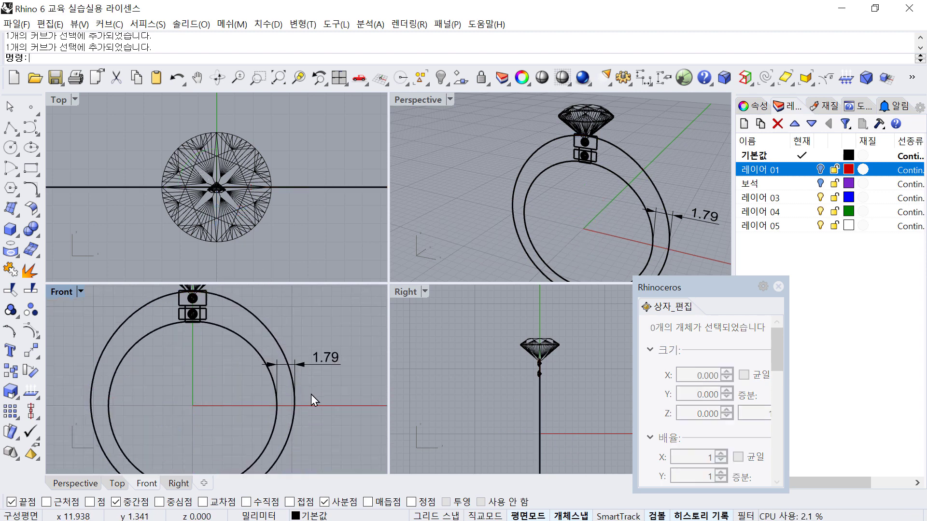
Delete the horizontal and vertical gap dimensions from the ring
left_click(340, 366)
scroll(337, 369, "down", 2)
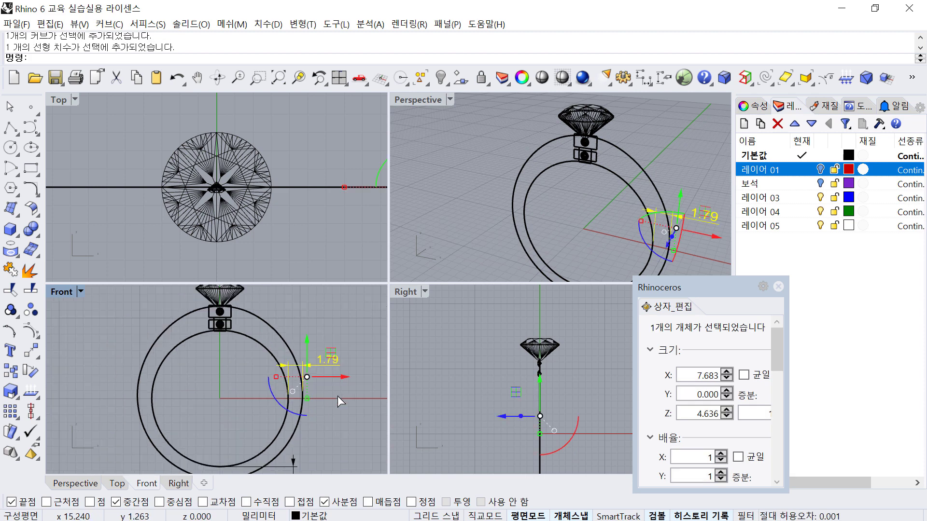
key("Delete")
right_click_drag(286, 454, 291, 365)
left_click(294, 409)
key("Delete")
Hide the three gems and the guide rectangles above the ring, leaving the two ring curves
left_click_drag(326, 367, 264, 333)
right_click_drag(282, 332, 272, 418)
key("ctrl+h")
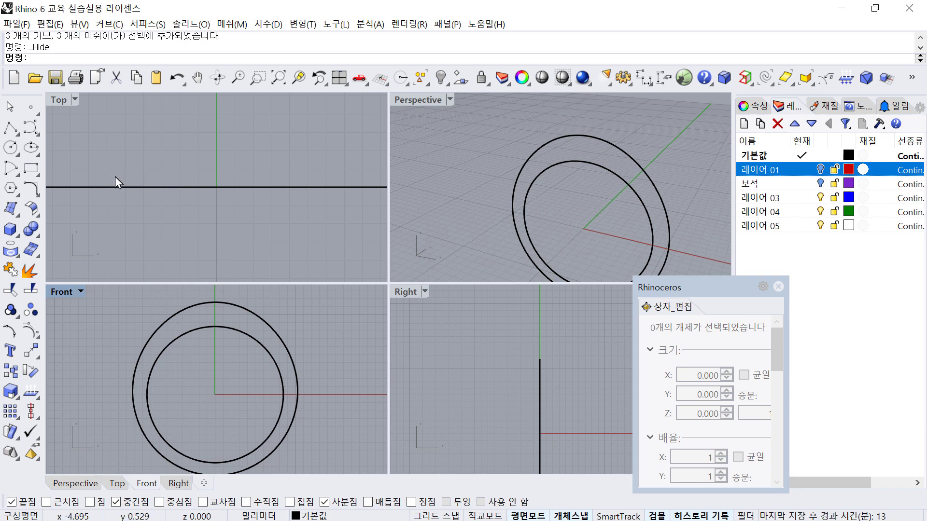
Draw a cross-section rectangle about 3.2 × 4.8 mm in the Right view, starting at the inner curve's top quadrant point
left_click(24, 170)
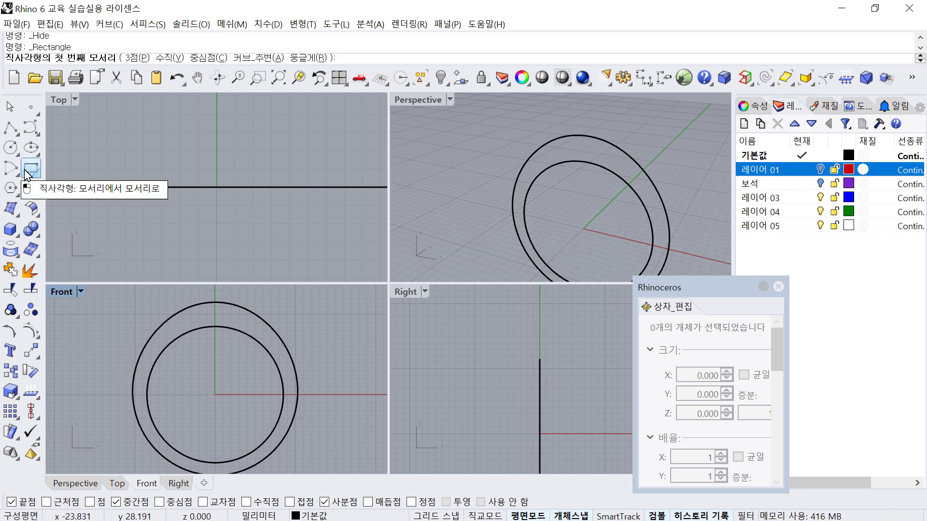
left_click(216, 327)
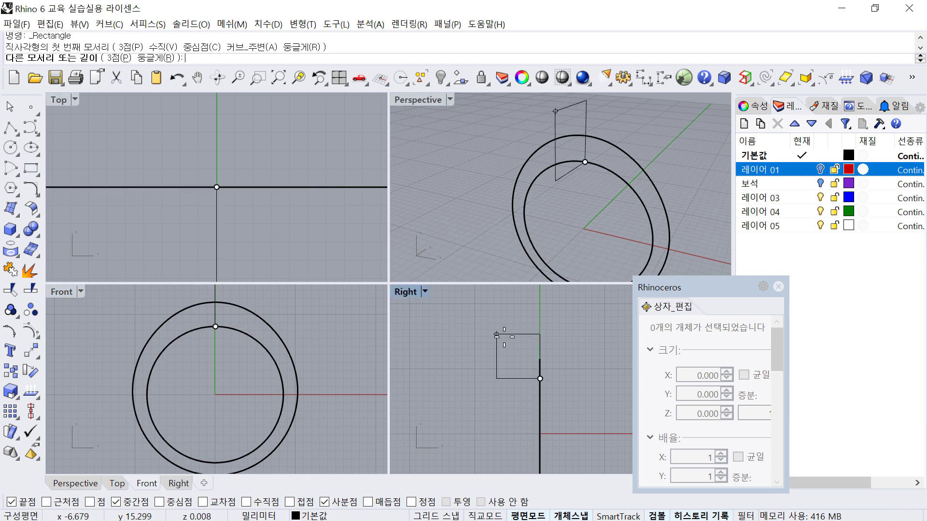
right_click_drag(541, 367, 522, 367)
left_click(560, 349)
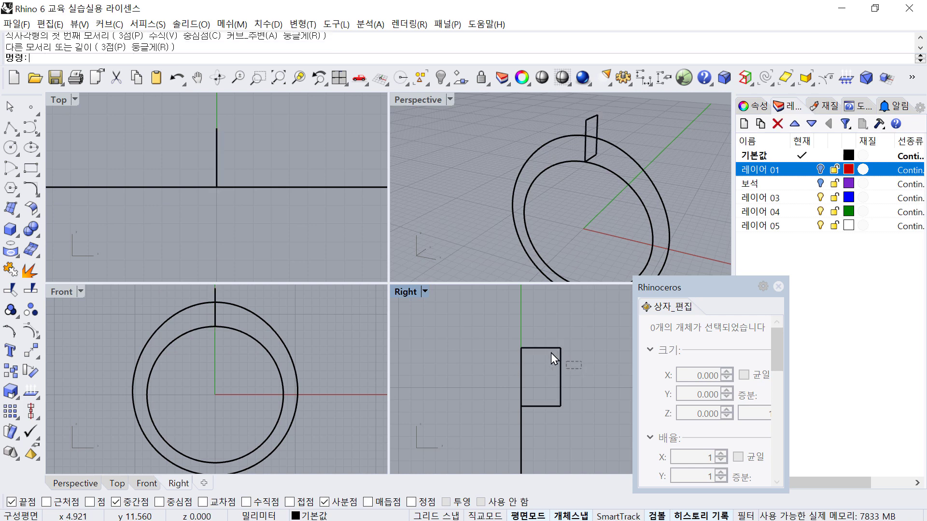
Align the rectangle's centre to the origin at 0 so it straddles the ring's centre plane
left_click_drag(551, 353, 544, 358)
right_click_drag(545, 357, 523, 324)
left_click(34, 412)
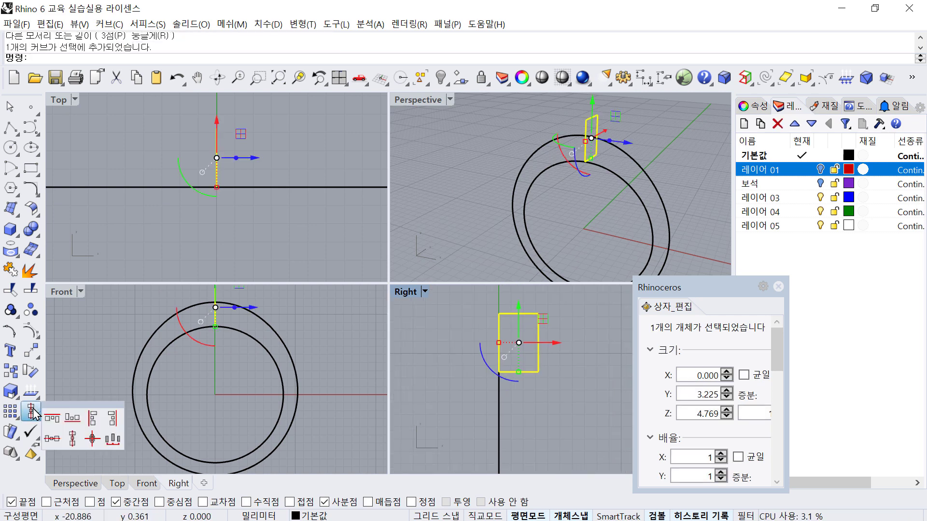
left_click(73, 423)
type("0")
key("Return")
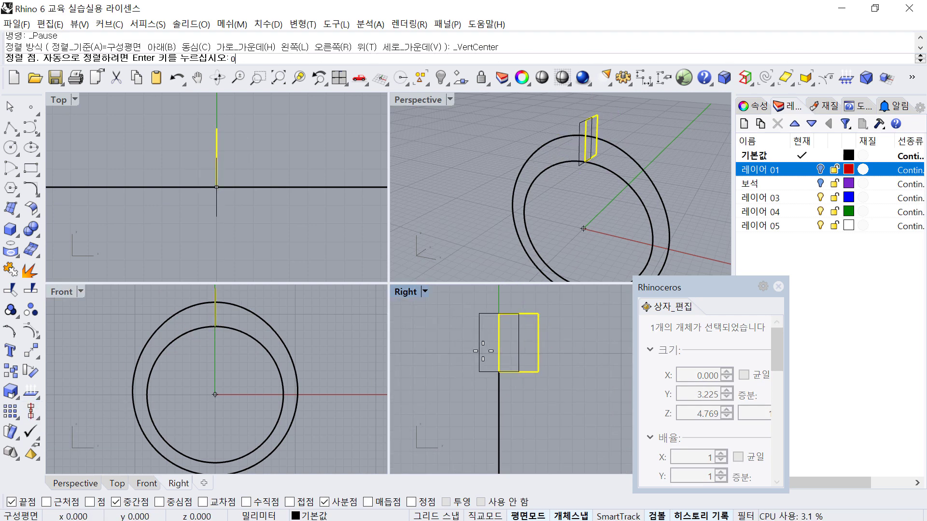
Try setting the rectangle's Z size to 2 mm, and undo that resize
scroll(528, 317, "up", 2)
right_click_drag(533, 340, 531, 348)
left_click_drag(568, 353, 502, 331)
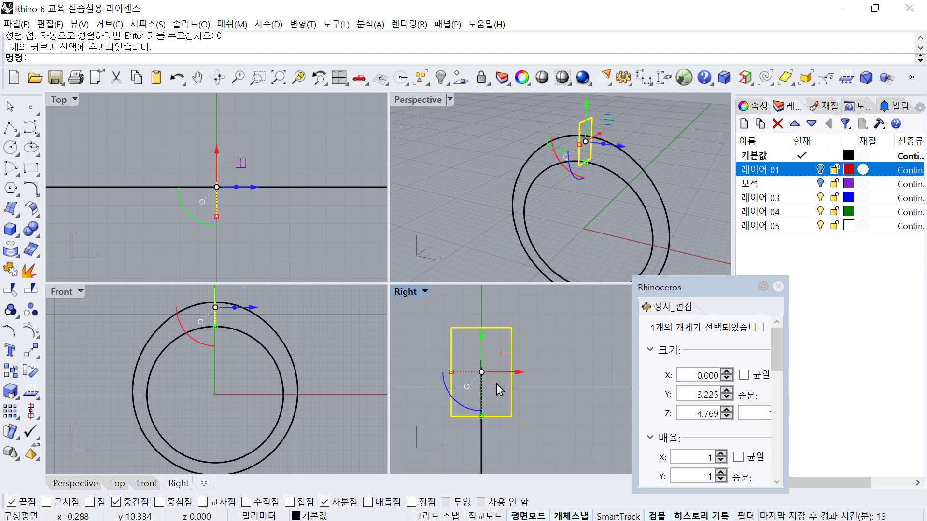
double_click(713, 413)
type("2")
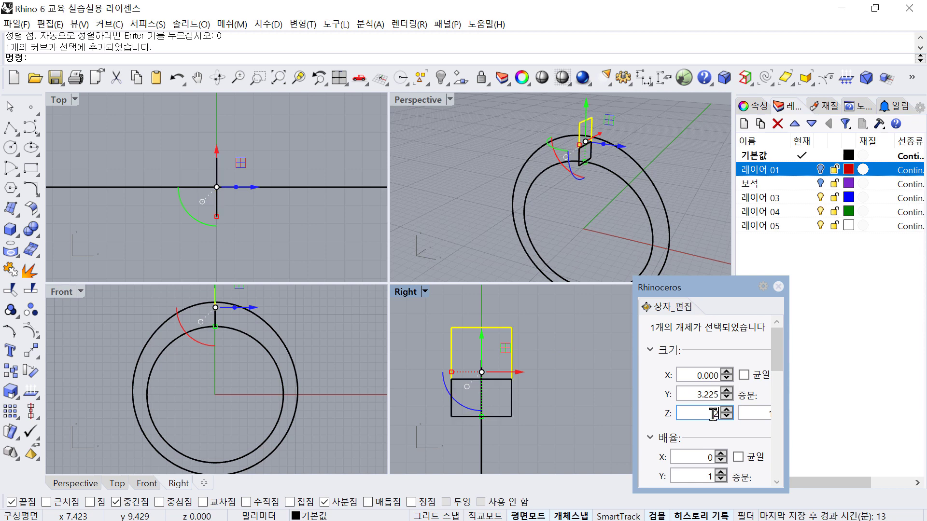
key("Return")
double_click(706, 395)
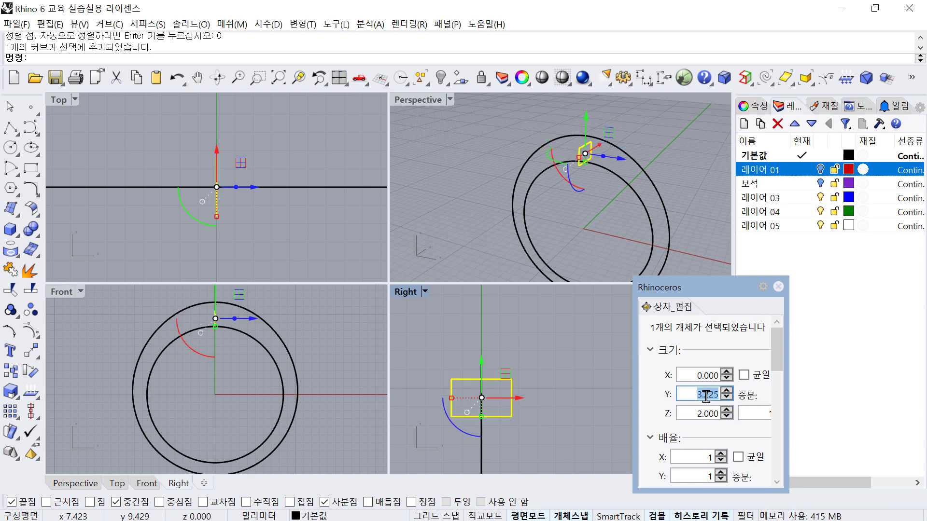
key("ctrl+z")
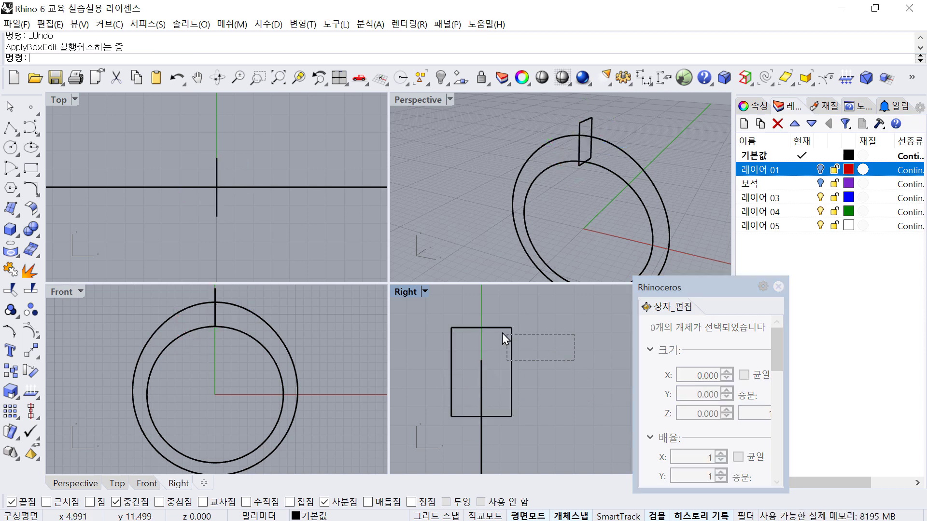
Set the rectangle's Y size to 2 mm and re-centre it on the origin at 0
left_click(503, 329)
left_click_drag(830, 373, 845, 373)
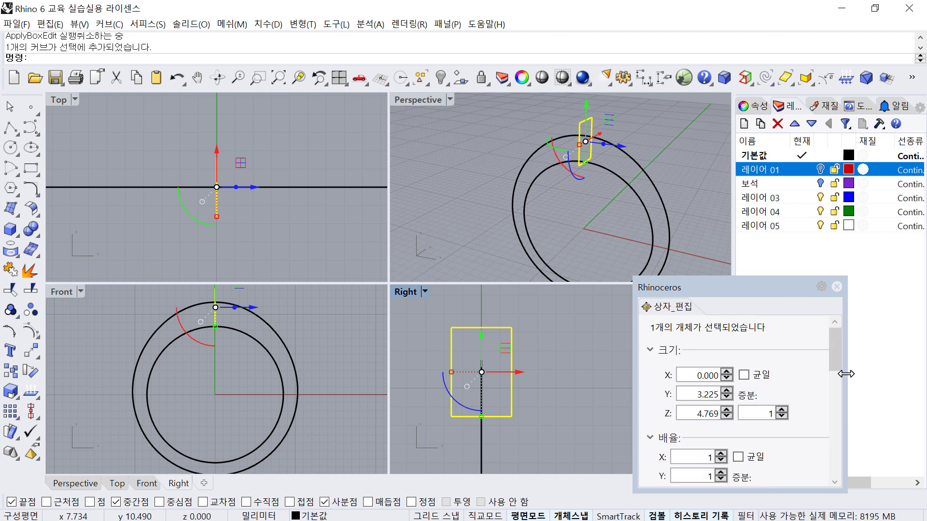
double_click(702, 395)
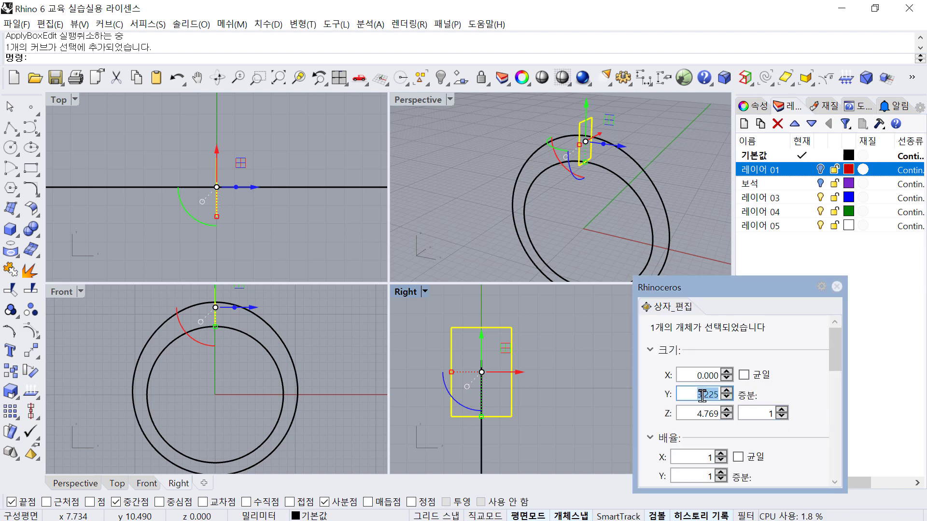
type("2")
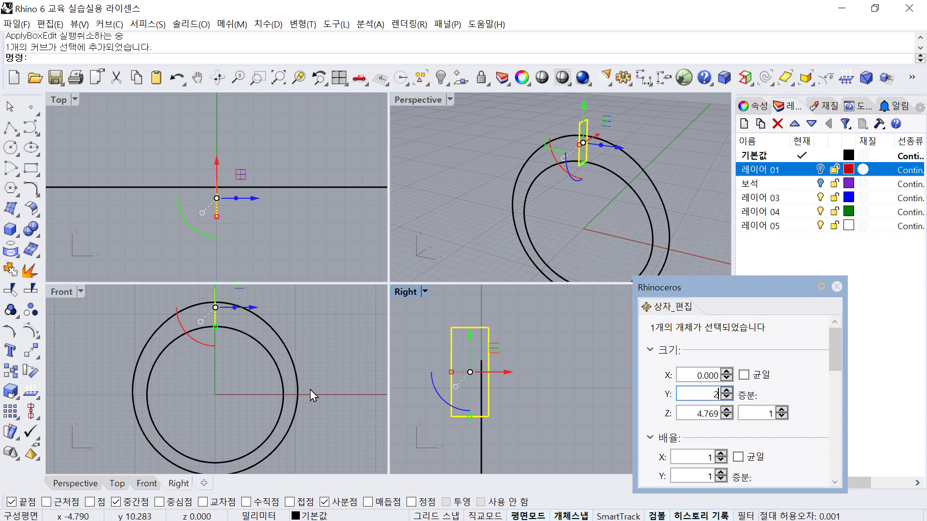
left_click(37, 418)
left_click(71, 439)
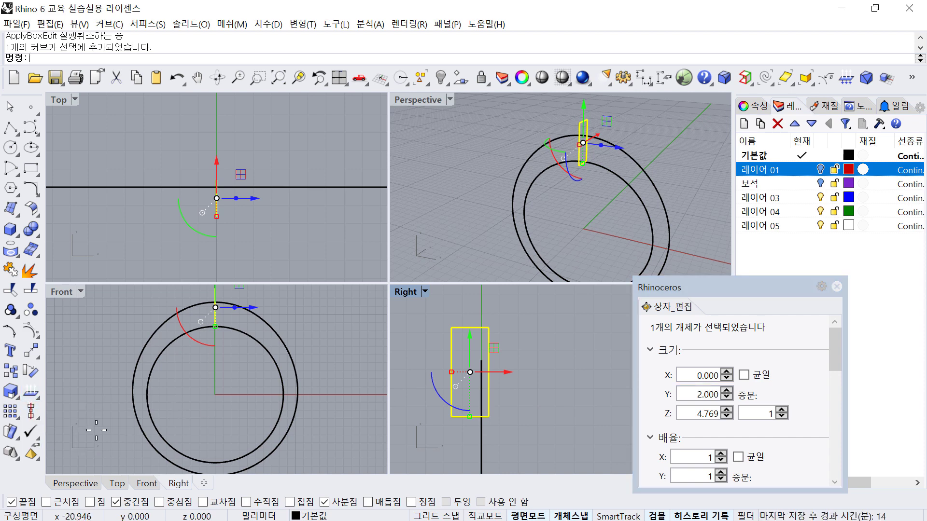
type("0")
key("Return")
left_click(548, 356)
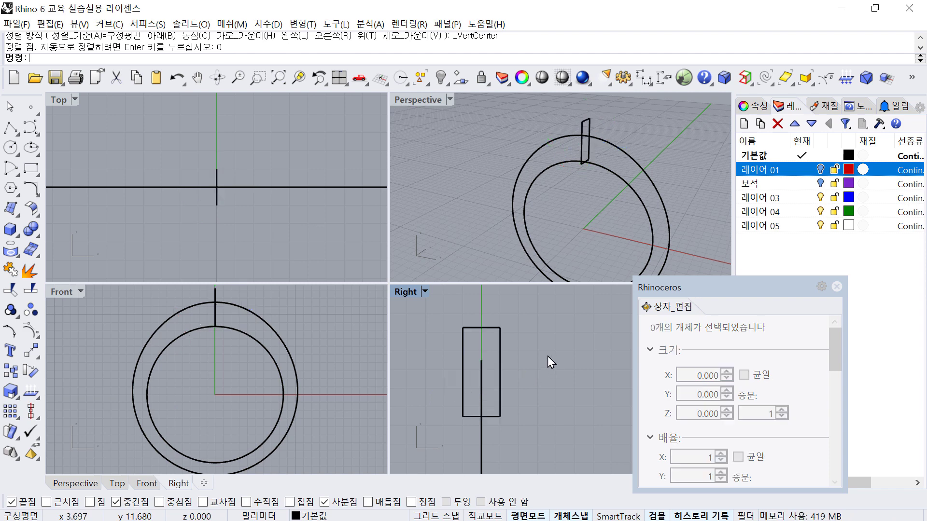
Move the rectangle's two upper control points down to the top of the outer curve, with projected object snaps on
left_click_drag(491, 329, 490, 331)
scroll(520, 358, "down", 1)
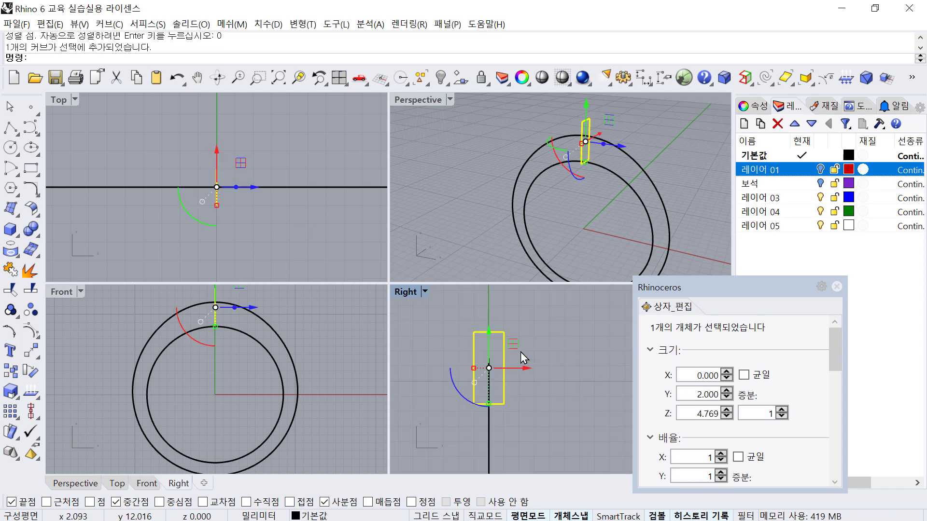
scroll(213, 335, "up", 3)
right_click_drag(268, 354, 252, 324)
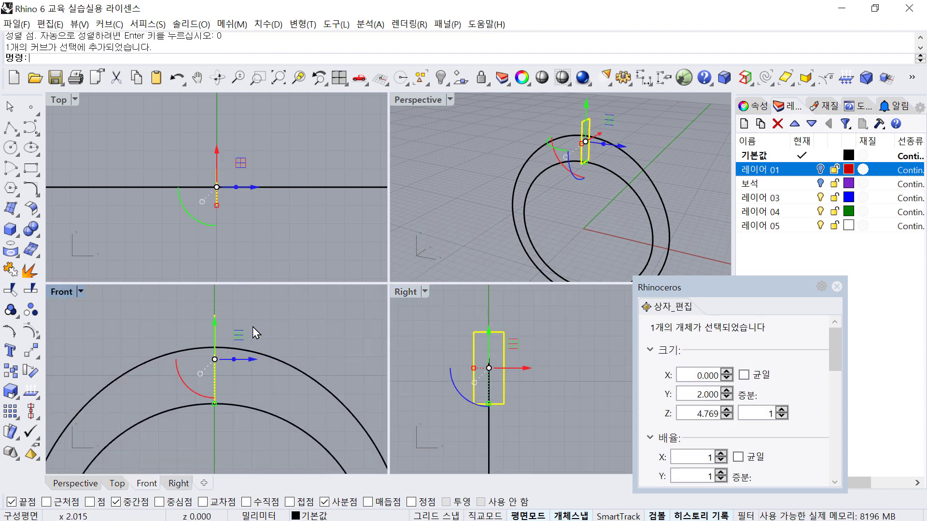
left_click(251, 324)
left_click_drag(252, 323, 234, 331)
key("F10")
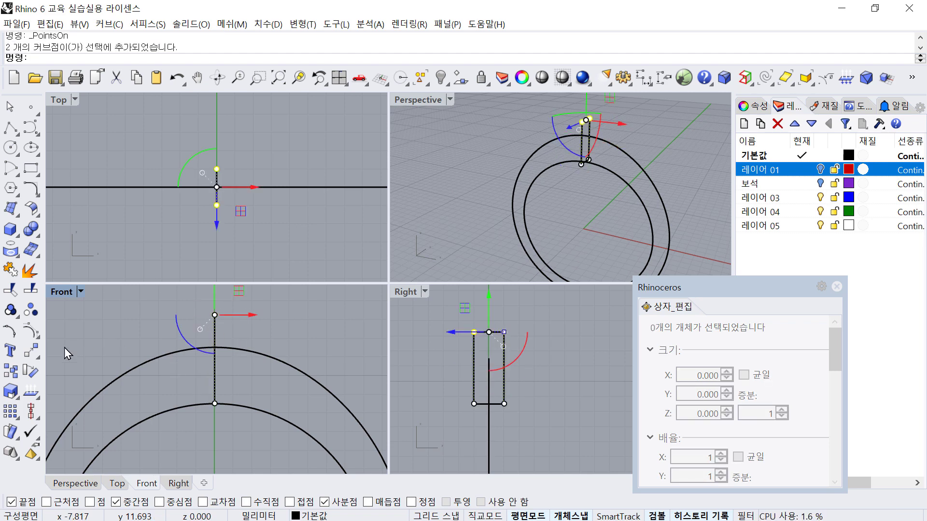
left_click(31, 352)
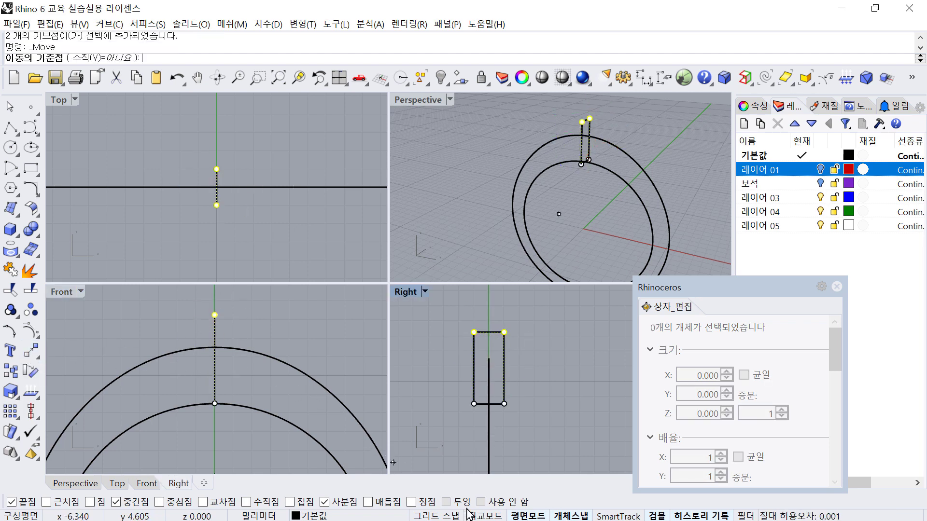
left_click(214, 315)
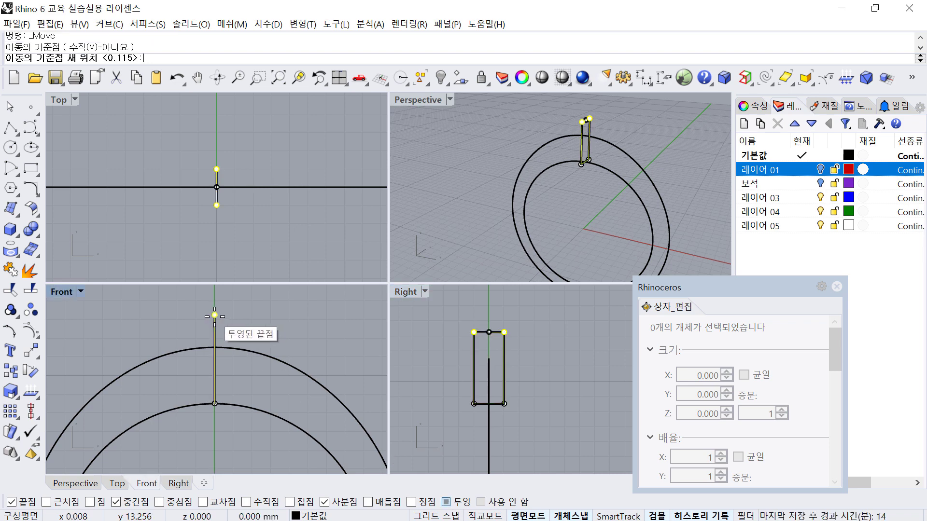
left_click(214, 347)
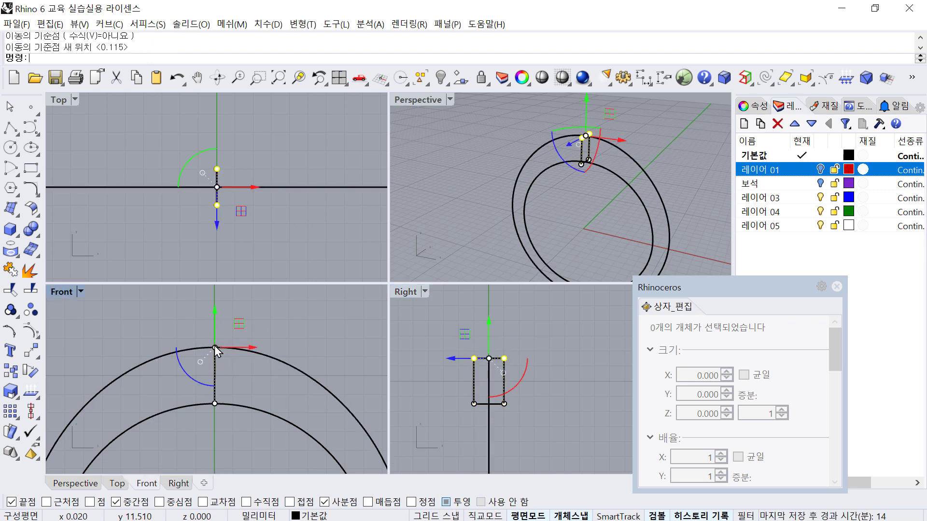
left_click(260, 324)
Examine the fitted rectangle and the side of the ring between the inner and outer curves in the Front view
scroll(260, 324, "down", 4)
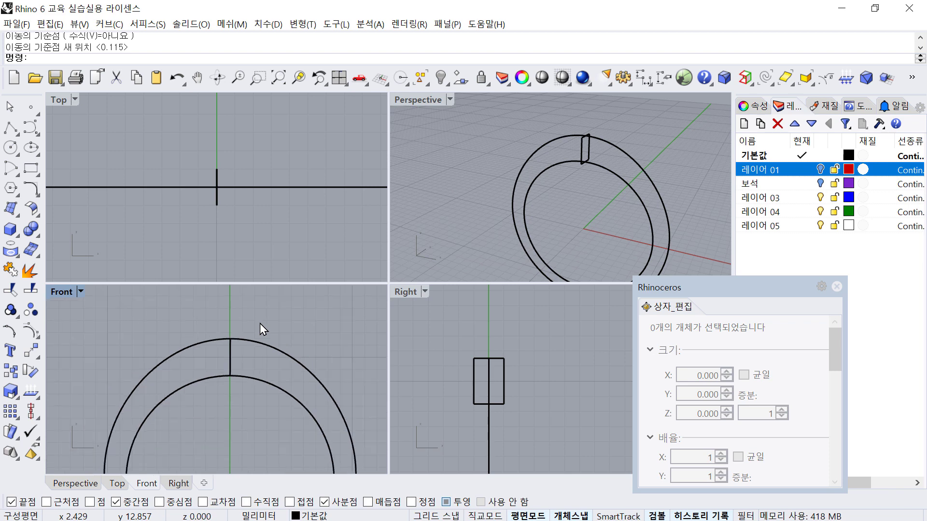
left_click_drag(215, 295, 254, 371)
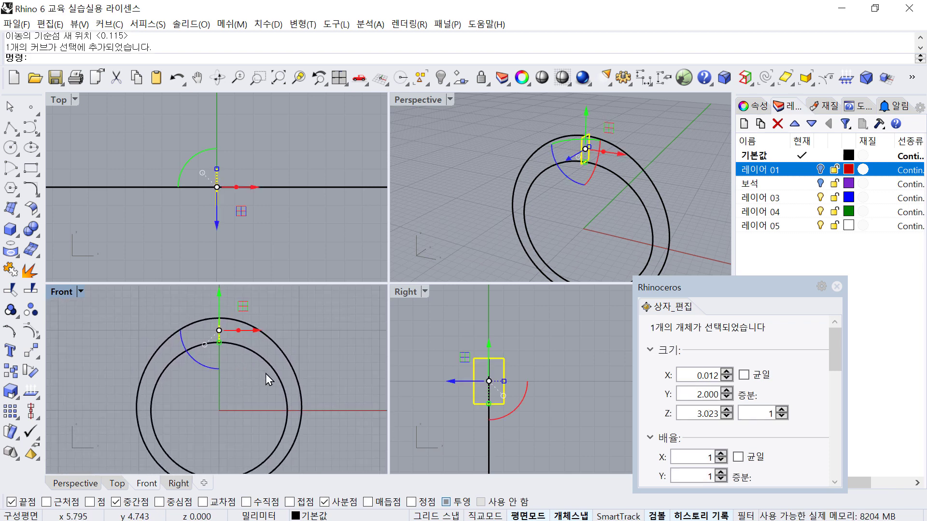
scroll(266, 374, "down", 2)
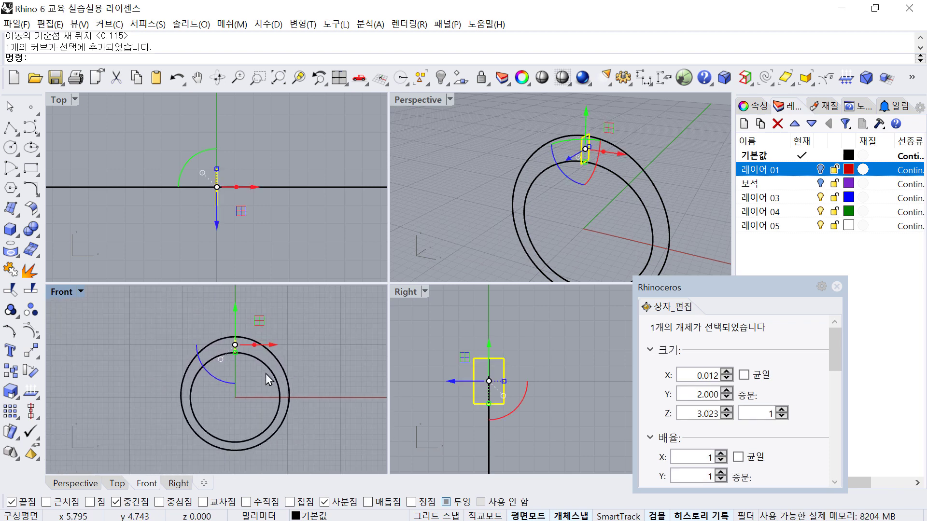
left_click(299, 388)
scroll(278, 367, "up", 4)
right_click_drag(263, 337, 263, 391)
scroll(280, 423, "up", 2)
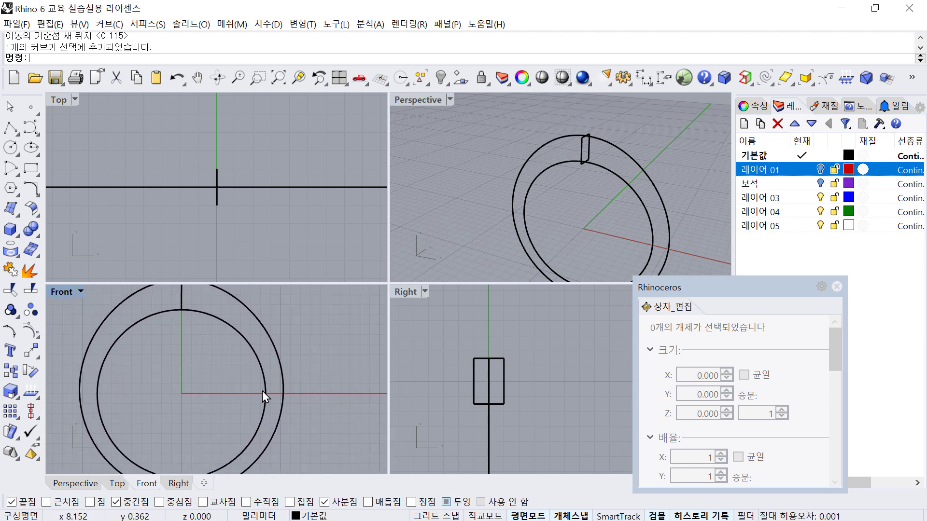
scroll(300, 396, "down", 2)
right_click_drag(258, 335, 222, 334)
Rotate a copy of the section rectangle a quarter turn about the origin onto the ring's positive X side
left_click(242, 374)
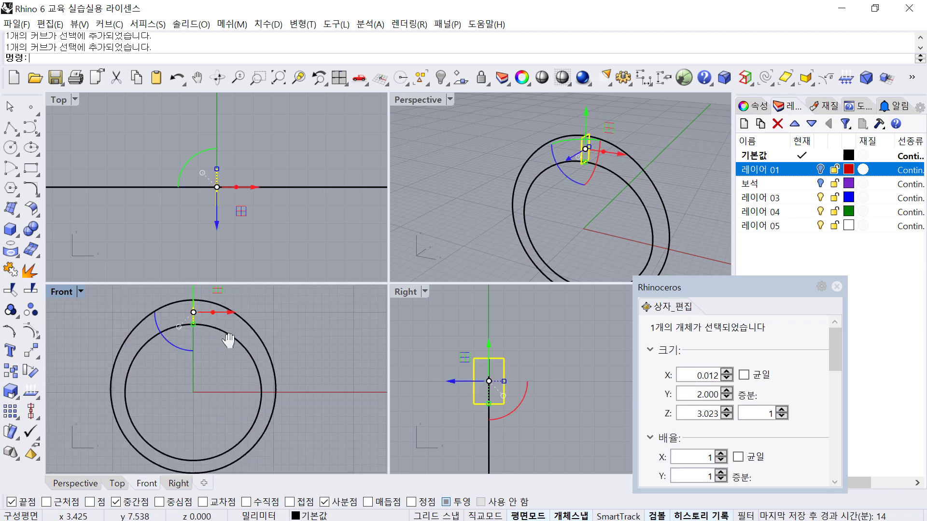
left_click(30, 370)
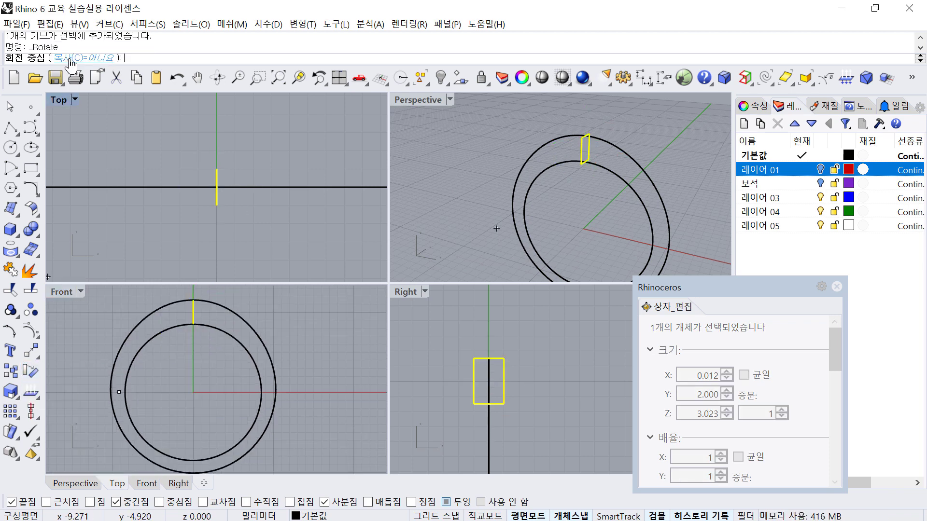
left_click(70, 58)
right_click_drag(221, 353, 250, 392)
key("Return")
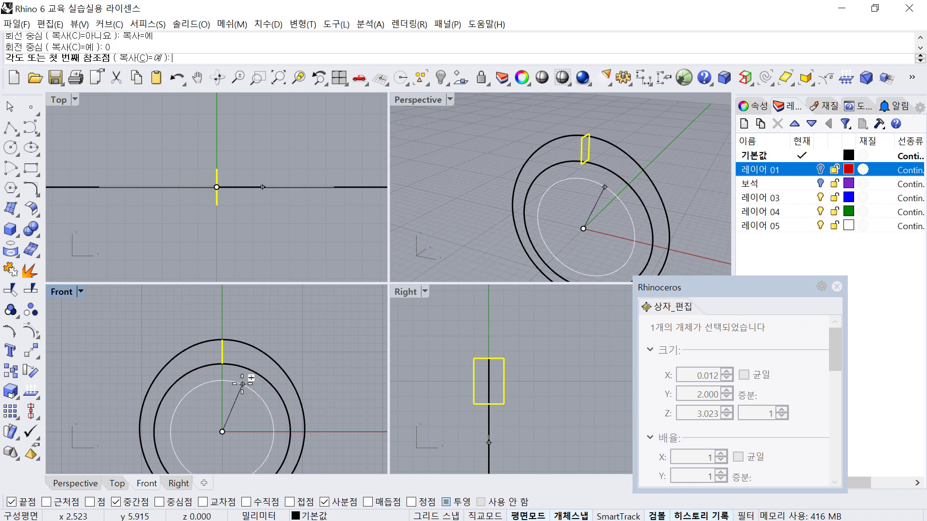
left_click(222, 306)
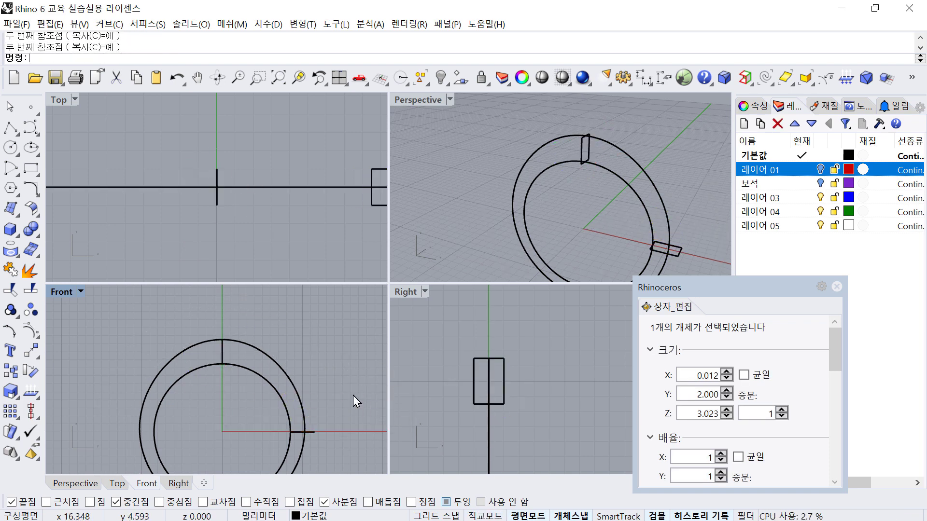
Draw a straight guide line about 1.7 mm long in the Top view from the outer curve's side quadrant point, perpendicular to the ring
left_click(314, 433)
right_click_drag(332, 248, 212, 228)
scroll(317, 199, "up", 2)
right_click_drag(316, 199, 188, 206)
left_click(11, 128)
left_click(246, 163)
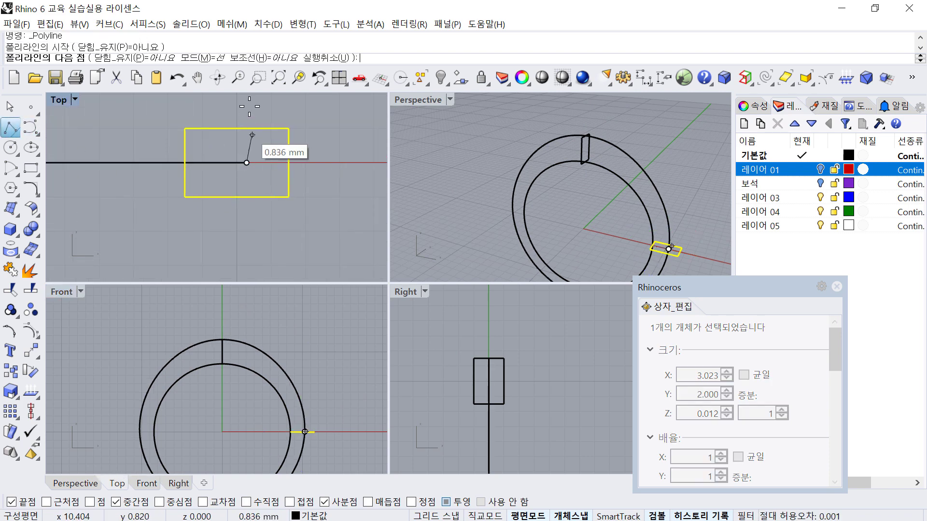
left_click(247, 103)
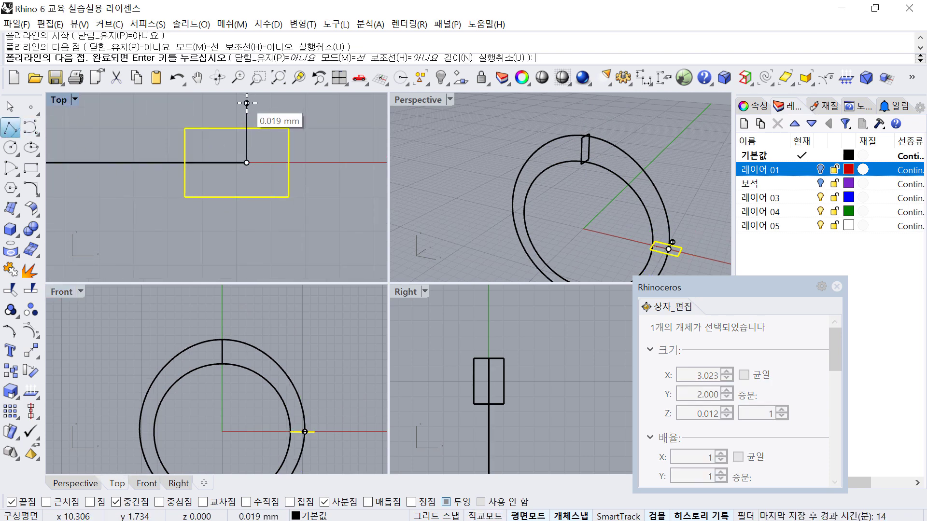
key("Return")
Move the side rectangle's two outer control points inward to the outer curve, from its edge midpoint to the guide line's start
left_click(287, 147)
type("W")
key("Return")
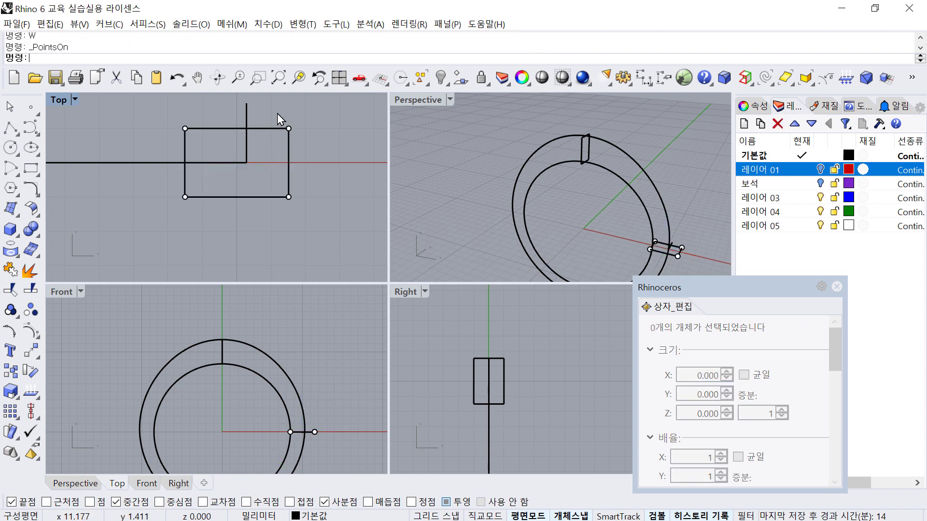
left_click_drag(277, 114, 306, 225)
type("V")
key("Return")
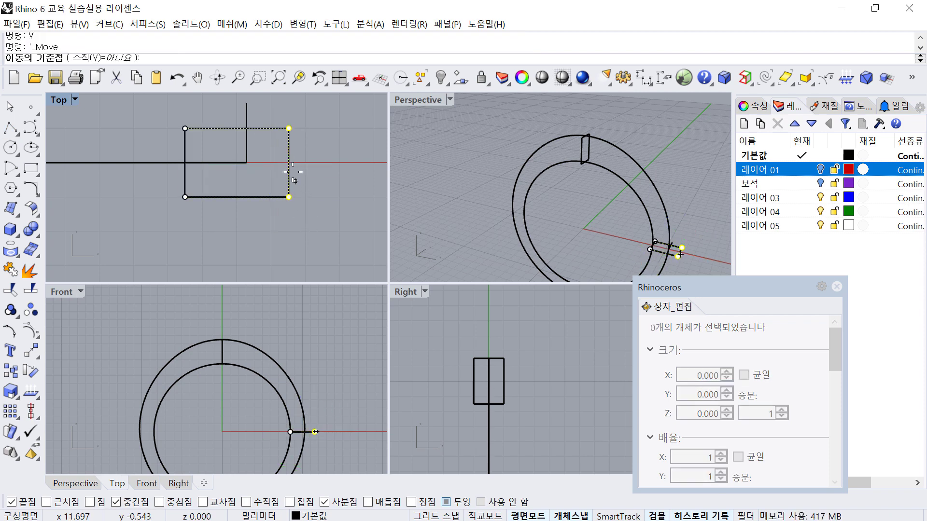
left_click(289, 162)
left_click(247, 163)
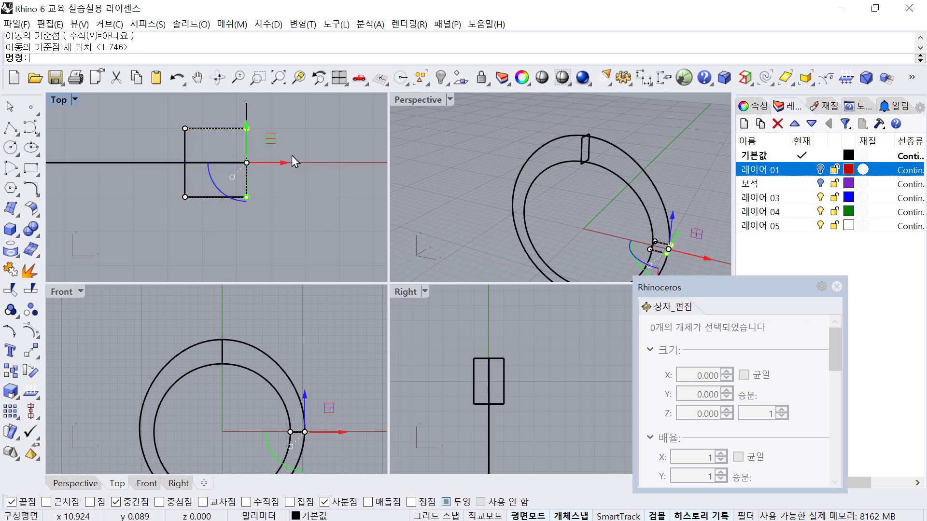
key("Escape")
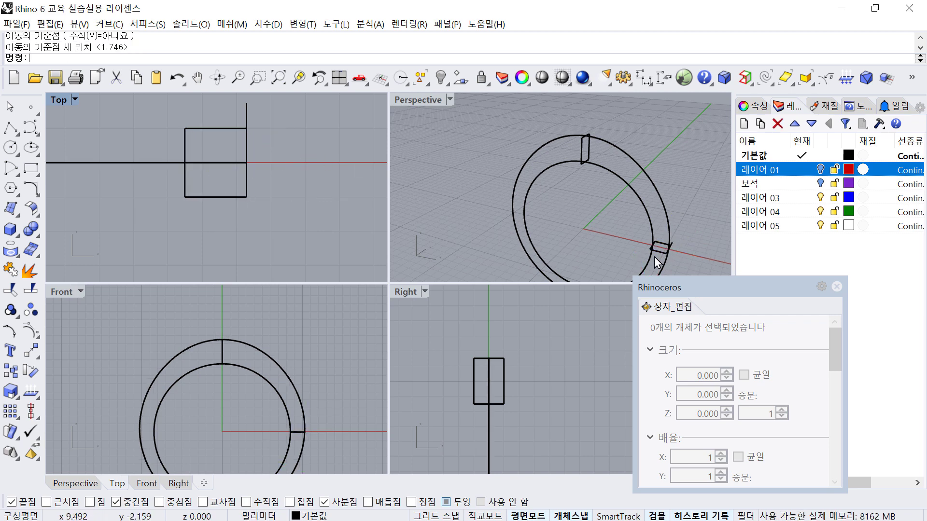
Delete the guide line beside the side section rectangle
scroll(657, 248, "up", 5)
right_click_drag(621, 218, 645, 232)
left_click(648, 222)
key("Delete")
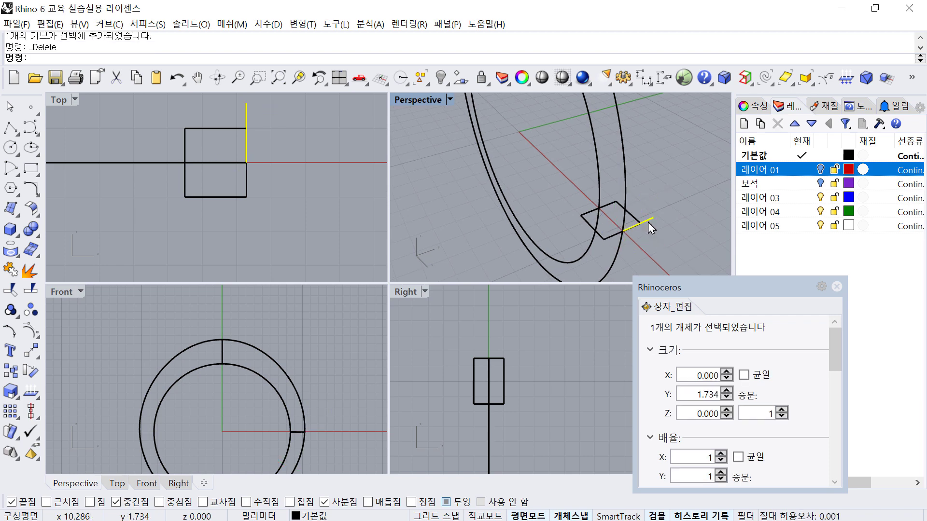
Explode the side section rectangle into its separate edge segments
left_click(635, 224)
type("W")
key("space")
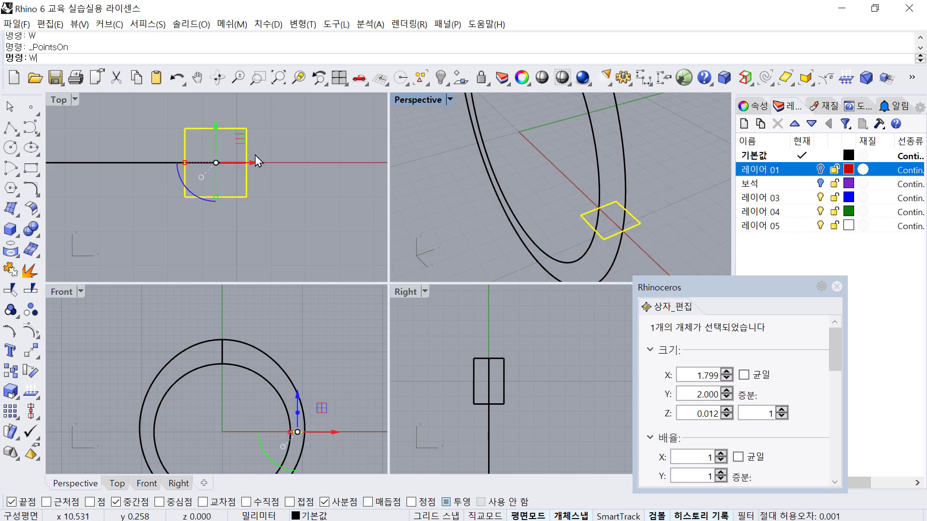
key("Escape")
left_click(248, 143)
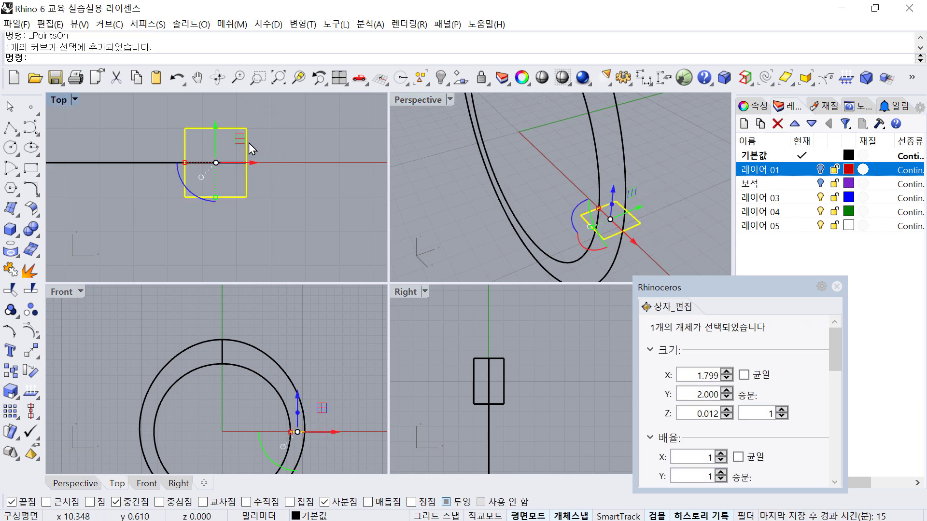
type("x")
key("space")
Rebuild the side section's outer edge with 4 points and degree 3
left_click(273, 140)
left_click(248, 141)
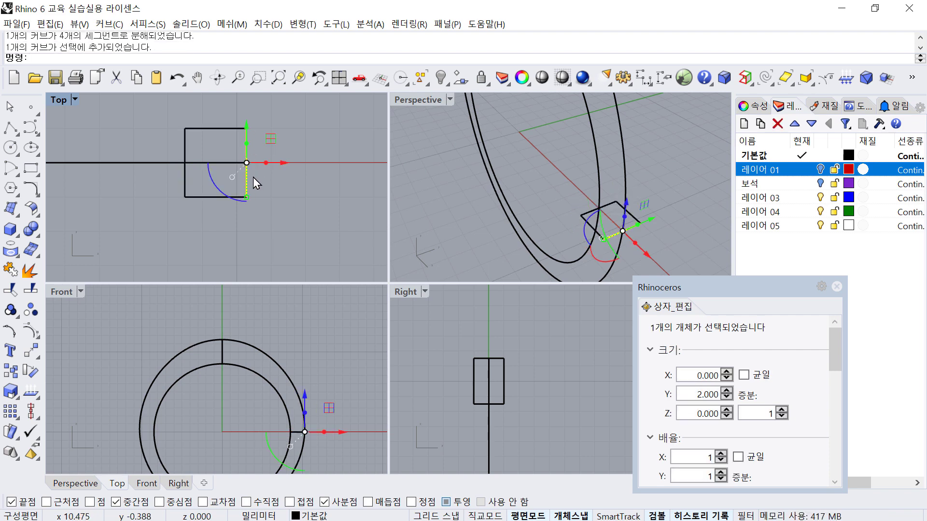
type("Rebuild")
key("Return")
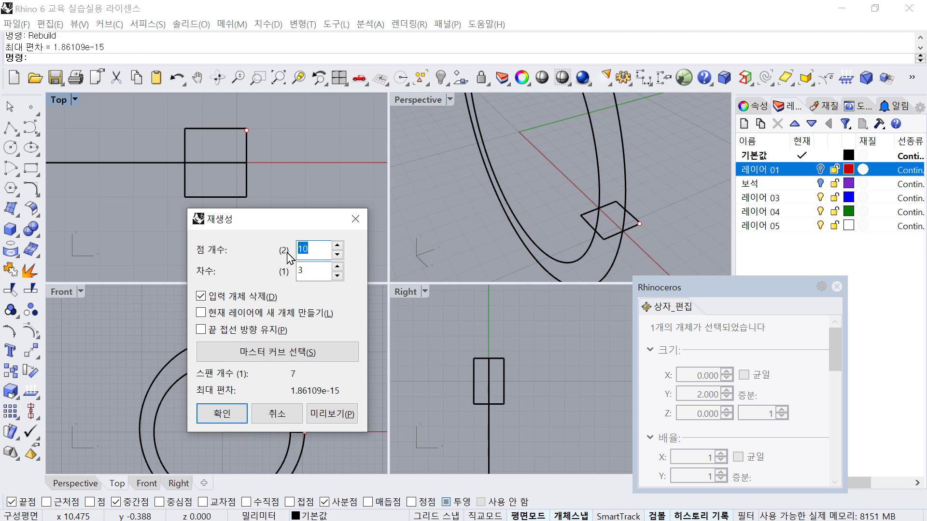
type("4")
key("Return")
Bow the side section's outer edge outward by its two middle control points, making the section about 1.94 mm deep
key("F10")
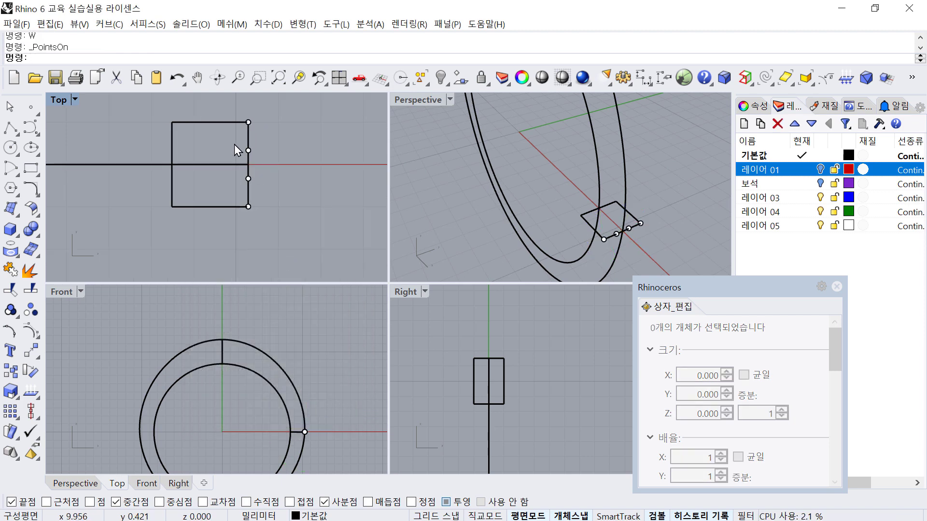
left_click_drag(263, 187, 254, 207)
scroll(254, 170, "up", 6)
left_click_drag(289, 160, 301, 168)
key("Escape")
key("Escape")
scroll(315, 187, "down", 12)
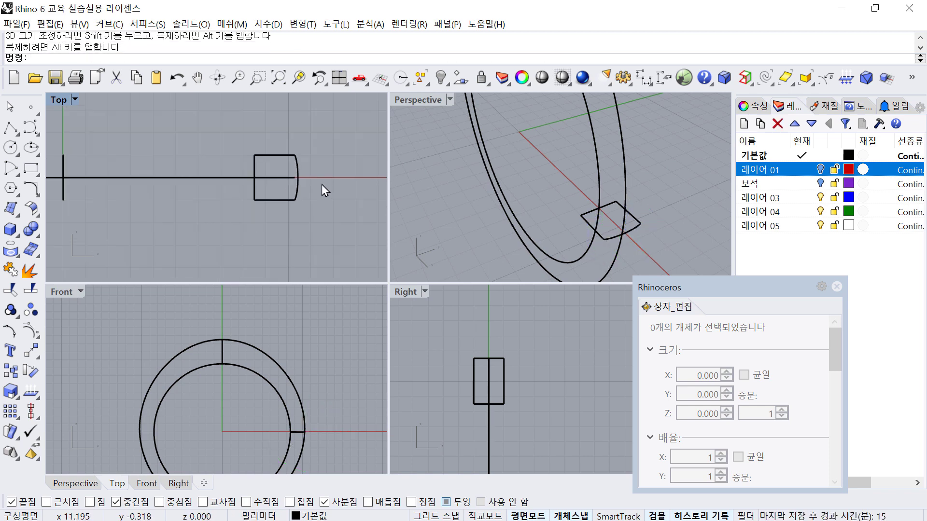
Join the four segments of the side section into one closed curve
scroll(532, 187, "down", 4)
right_click_drag(532, 186, 528, 121)
left_click(529, 122)
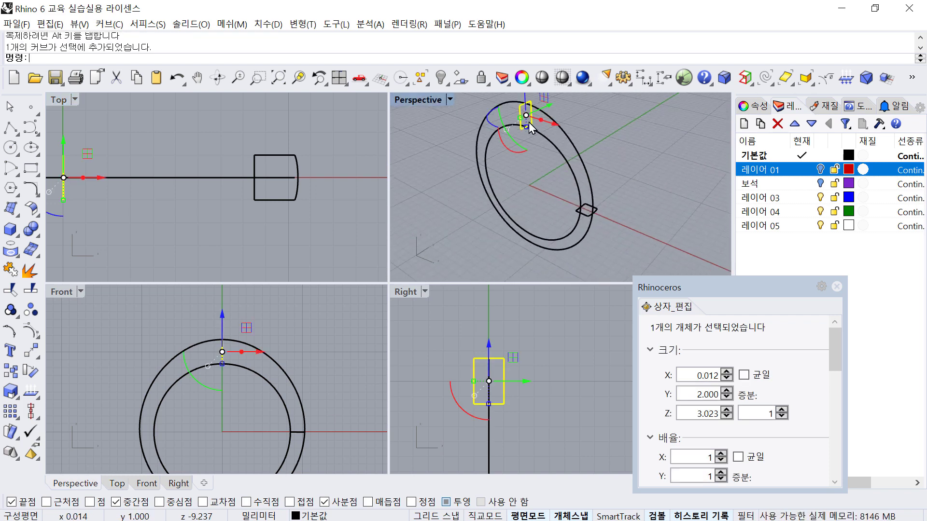
right_click_drag(537, 172, 545, 181)
left_click(607, 170)
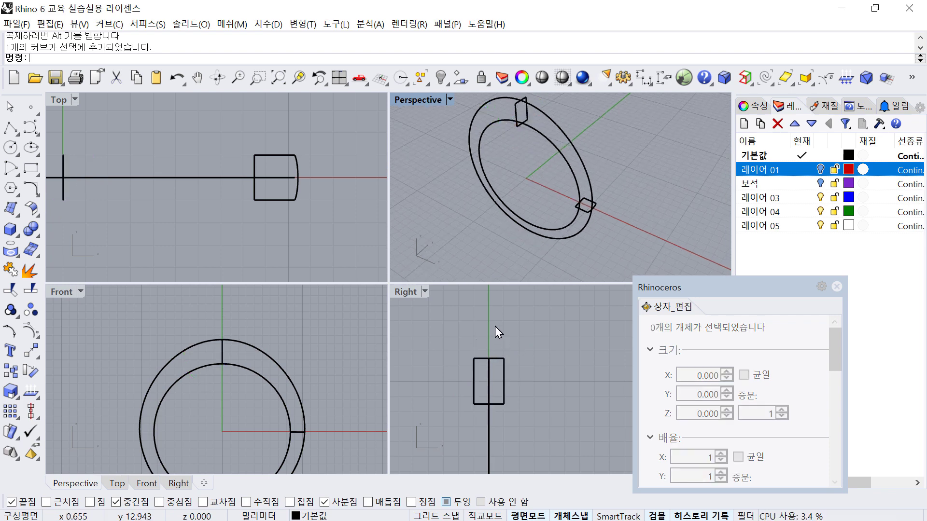
left_click_drag(236, 130, 324, 234)
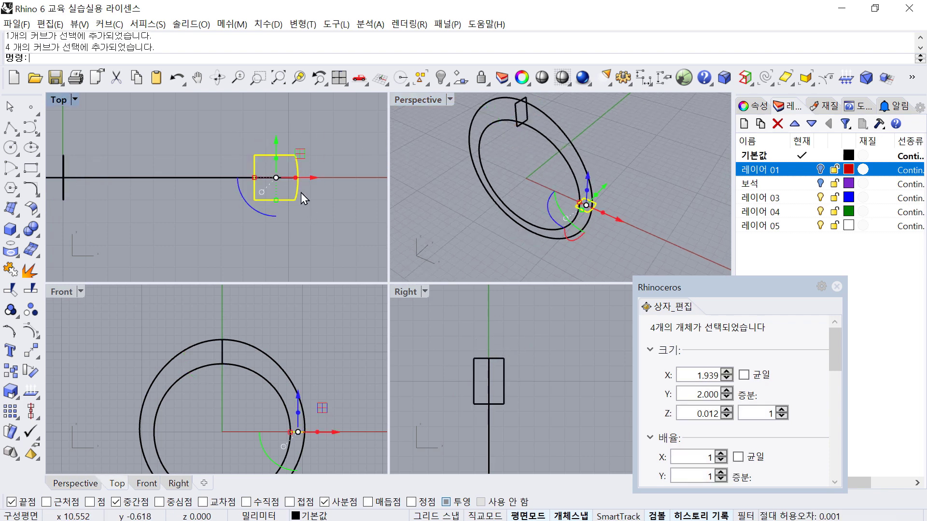
key("ctrl+j")
Widen the side section symmetrically in the Top view to about 2.95 mm across the band
left_click_drag(277, 200, 277, 208)
left_click(320, 197)
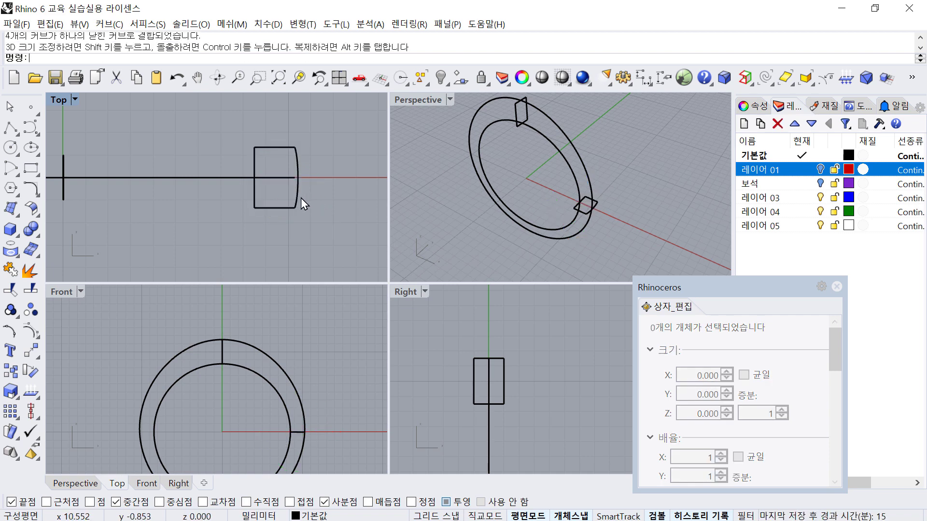
left_click(298, 197)
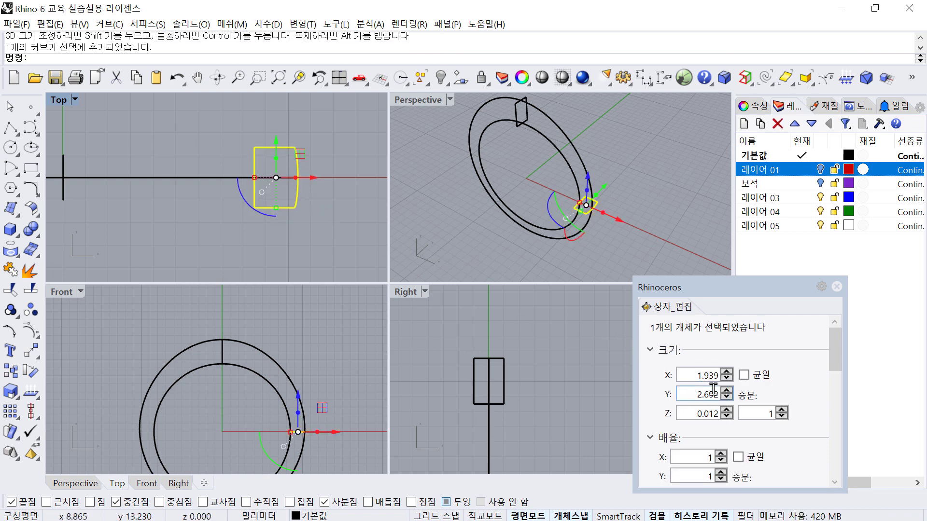
left_click(668, 219)
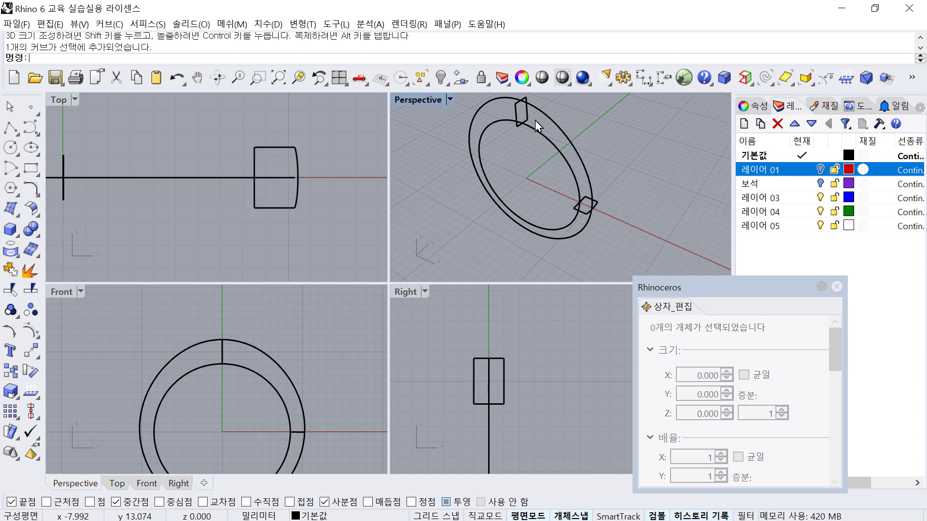
left_click(525, 112)
left_click(615, 196)
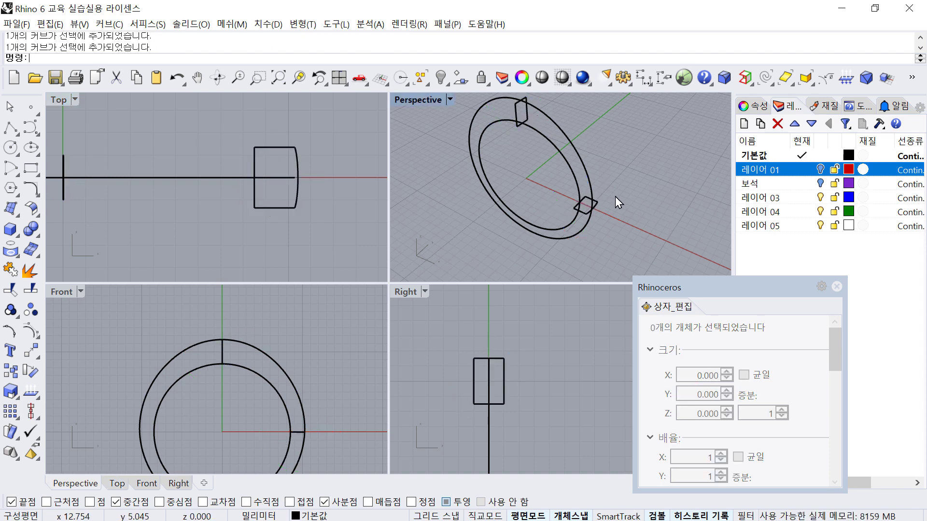
left_click(582, 213)
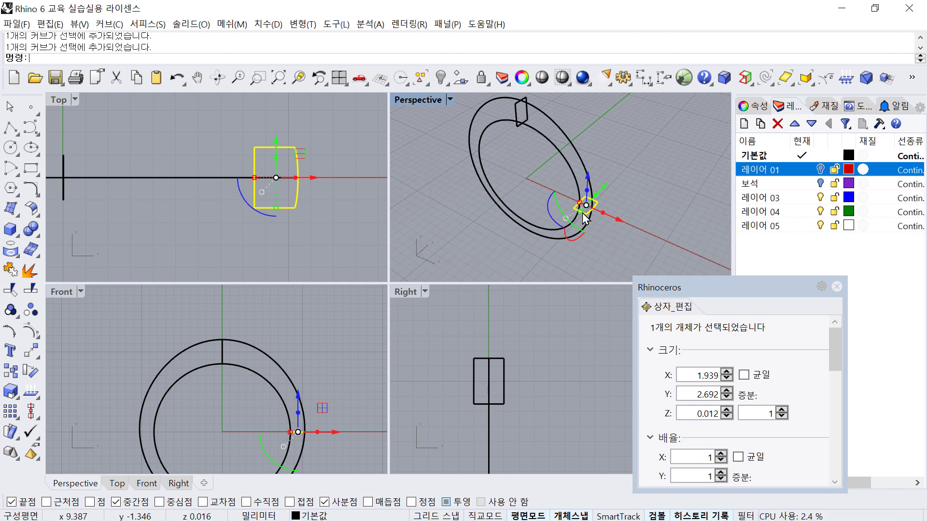
left_click_drag(278, 209, 277, 211)
left_click(352, 240)
Rotate a copy of the side section by -90 degrees about the origin in the Front view to the bottom of the ring
right_click_drag(590, 226, 593, 191, "shift")
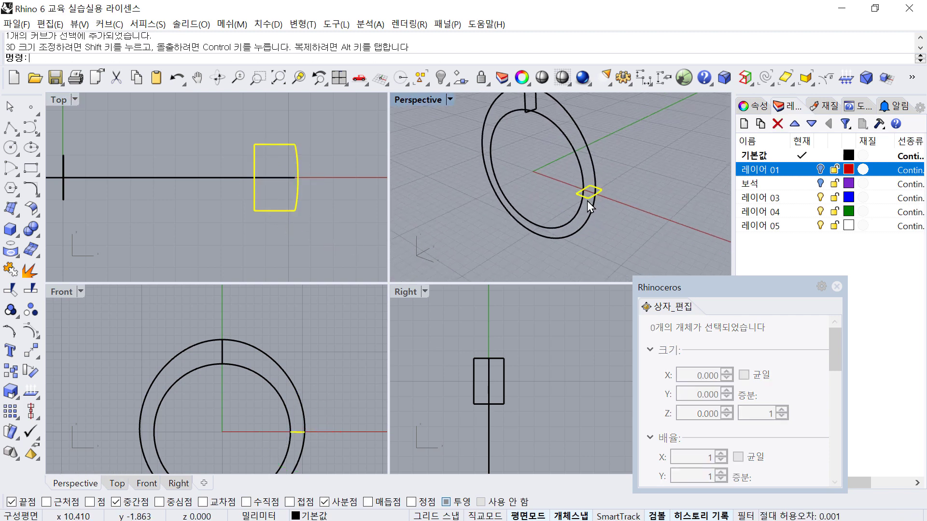
scroll(257, 370, "down", 8)
right_click_drag(260, 370, 233, 320)
scroll(247, 340, "up", 8)
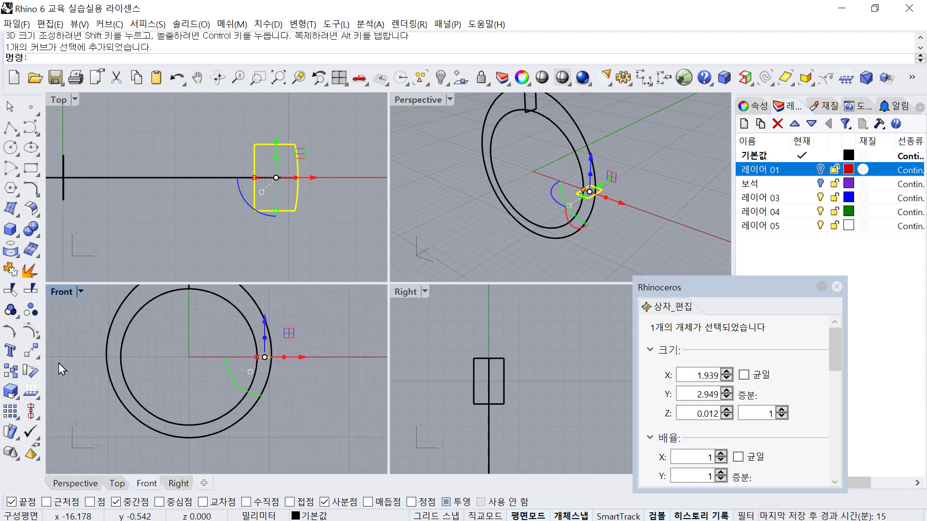
left_click(33, 374)
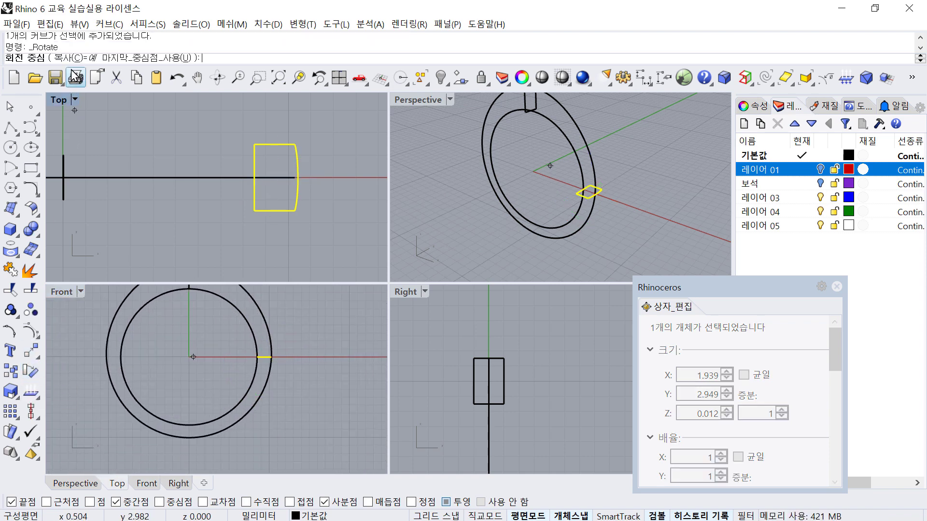
type("0")
key("Return")
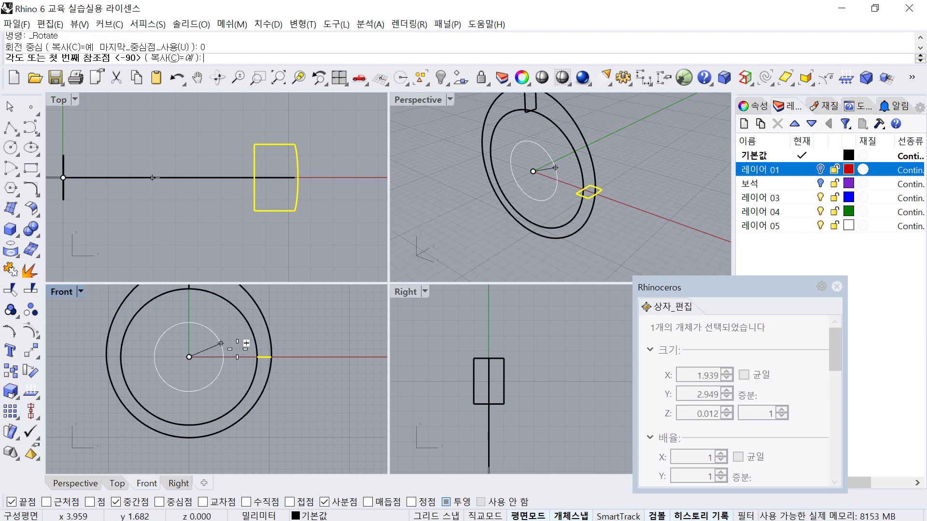
left_click(301, 358)
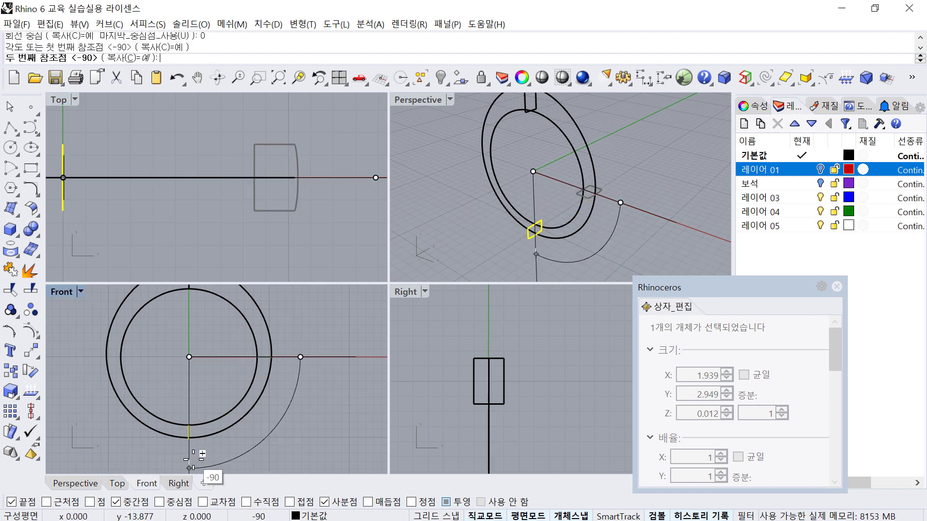
left_click(192, 457, "shift")
right_click(212, 453)
scroll(534, 230, "up", 5)
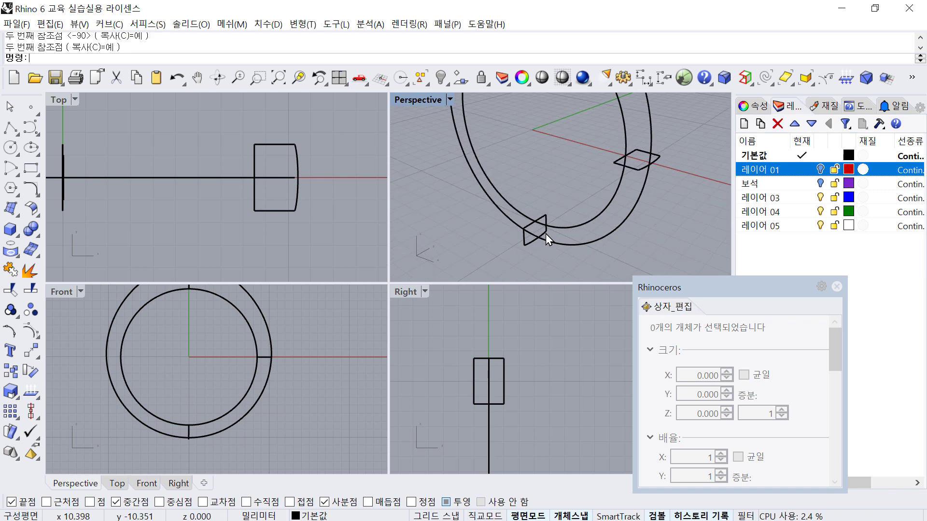
Move the bottom section's six lower control points up to the outer band curve, making the section about 1.57 mm tall
left_click(546, 233)
type("z")
key("Return")
scroll(540, 357, "down", 3)
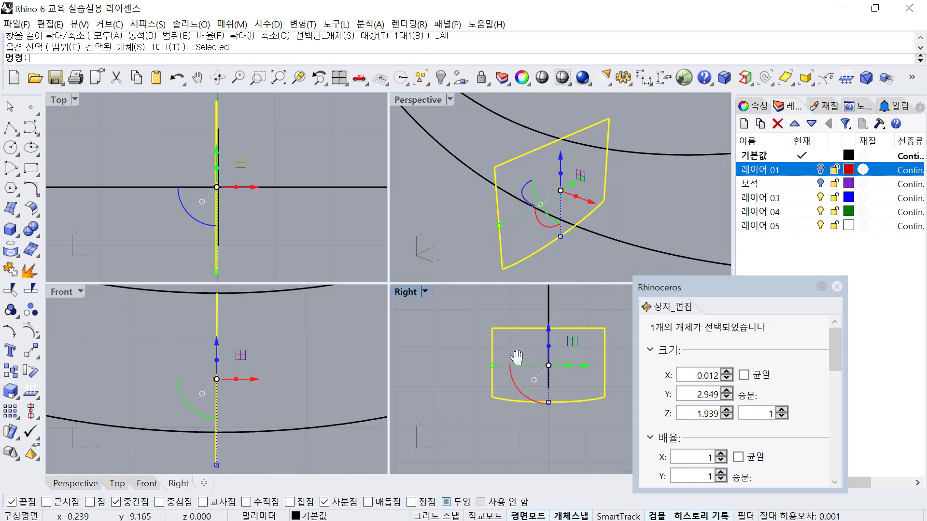
type("w")
key("Return")
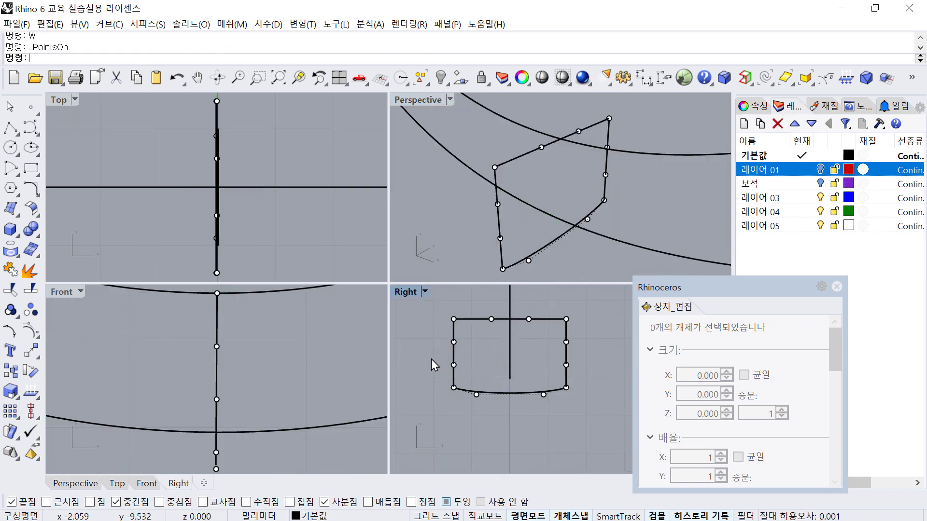
left_click_drag(430, 356, 579, 396)
scroll(510, 380, "up", 2)
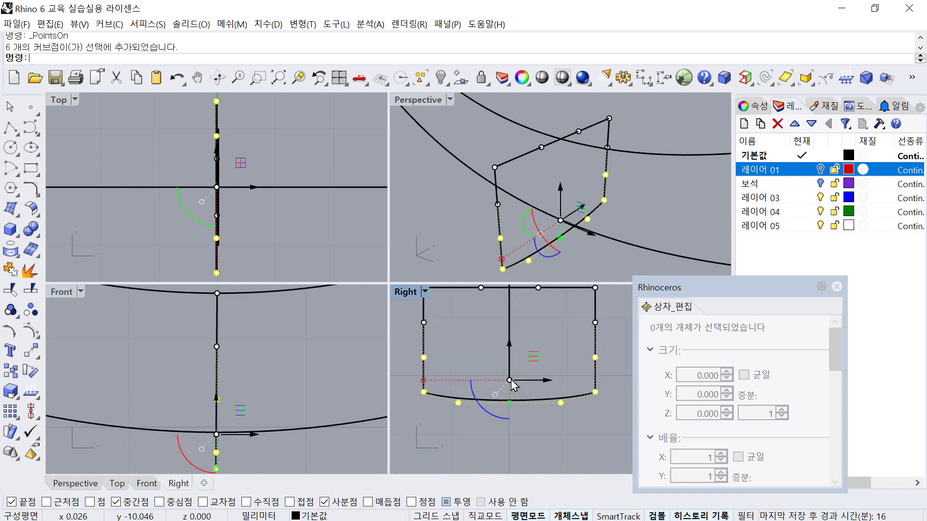
mouse_move(511, 380)
left_mouse_down()
mouse_move(507, 338)
mouse_move(509, 386)
mouse_move(510, 379)
left_mouse_up()
key("Escape")
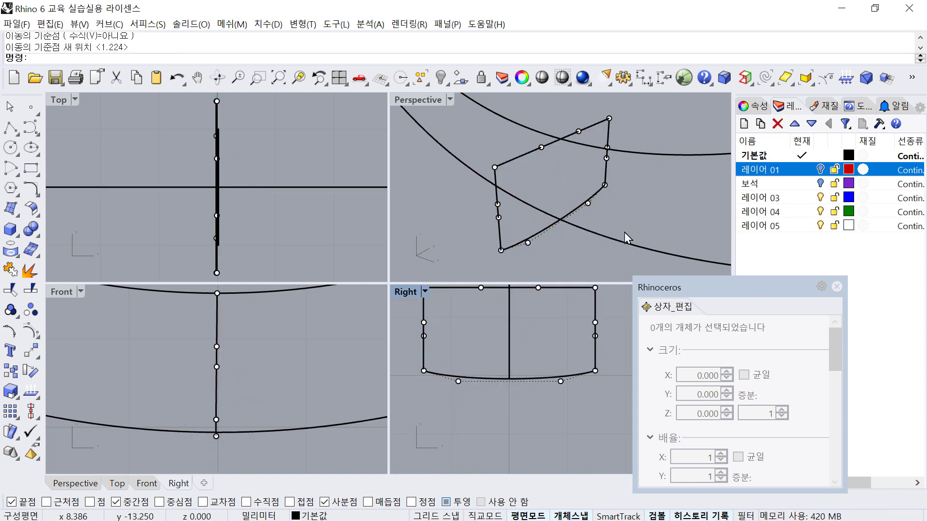
Examine the shapes and sizes of the bottom, top and side sections around the ring
scroll(625, 231, "down", 2)
scroll(612, 352, "down", 2)
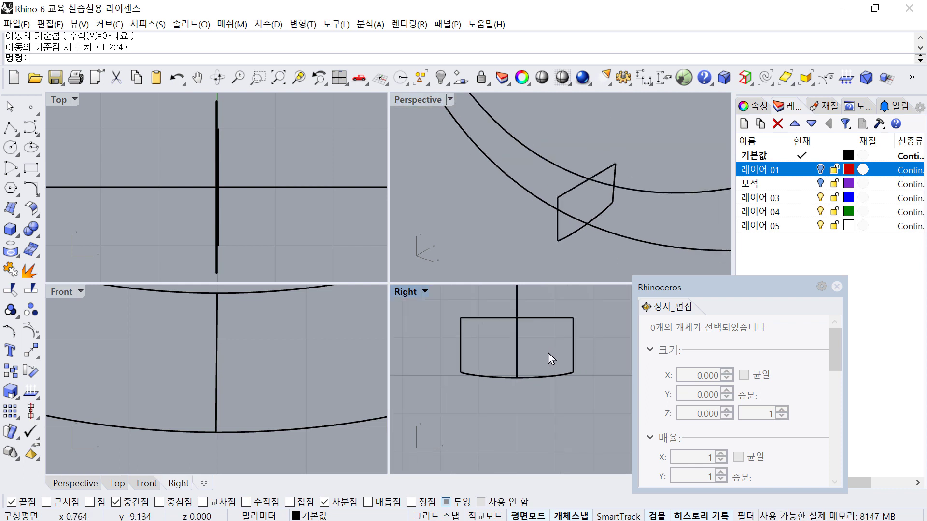
left_click(572, 340)
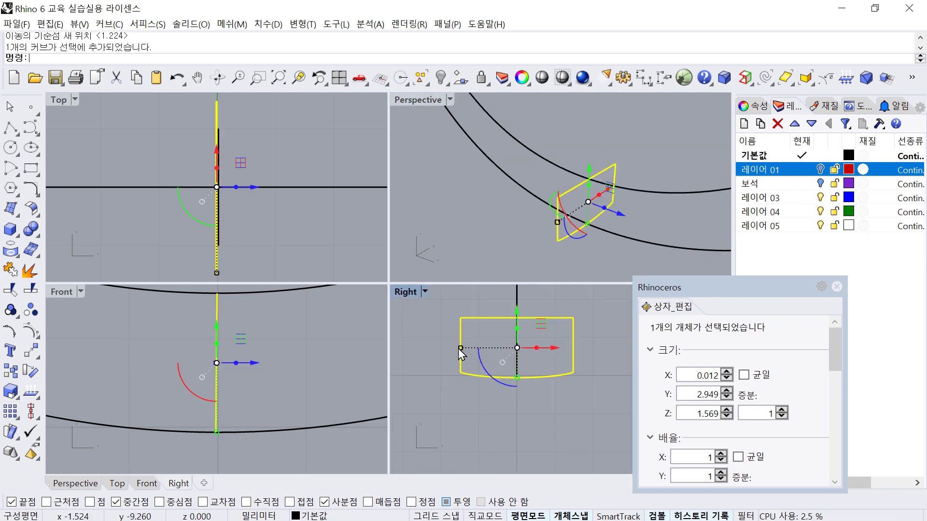
left_click(581, 380)
left_click(572, 353)
right_click_drag(583, 190, 613, 123)
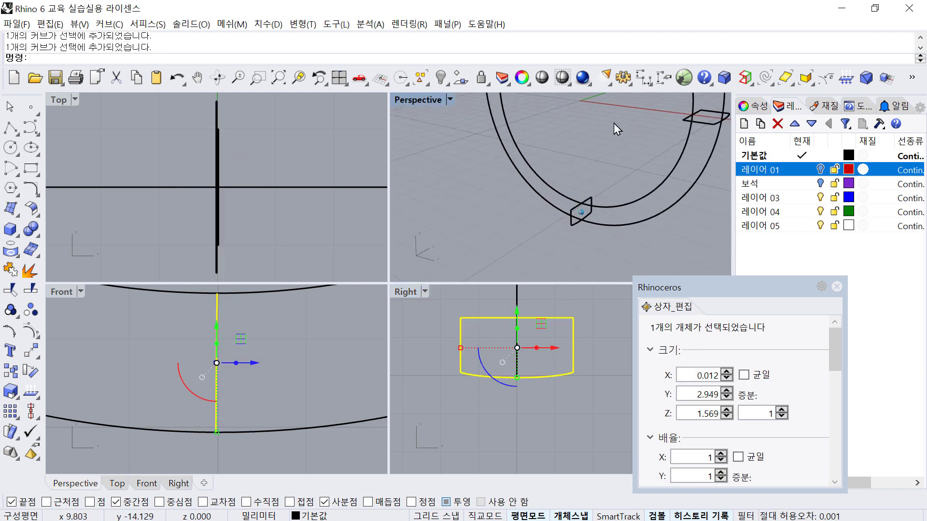
left_click(613, 124)
scroll(613, 123, "down", 3)
right_click_drag(668, 151, 494, 126)
left_click(497, 135)
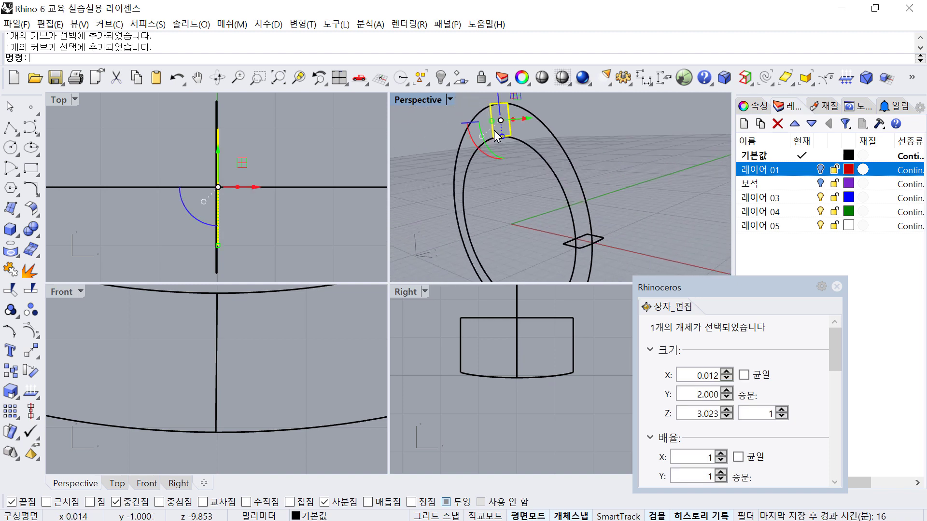
left_click(582, 246)
left_click(627, 276)
mouse_move(627, 277)
right_mouse_down("shift")
mouse_move(626, 238)
mouse_move(645, 230)
mouse_move(643, 284)
right_mouse_up("shift")
left_click(530, 248)
left_click(645, 226)
Explode the top section rectangle into its separate edge segments
right_click_drag(587, 189, 503, 196)
left_click(498, 196)
key("space")
scroll(534, 202, "down", 3)
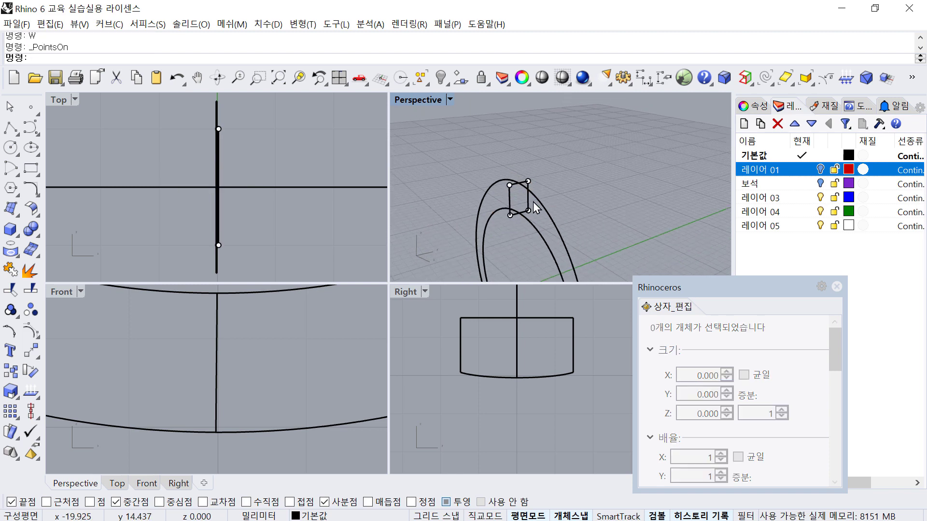
scroll(514, 183, "up", 2)
left_click(514, 184)
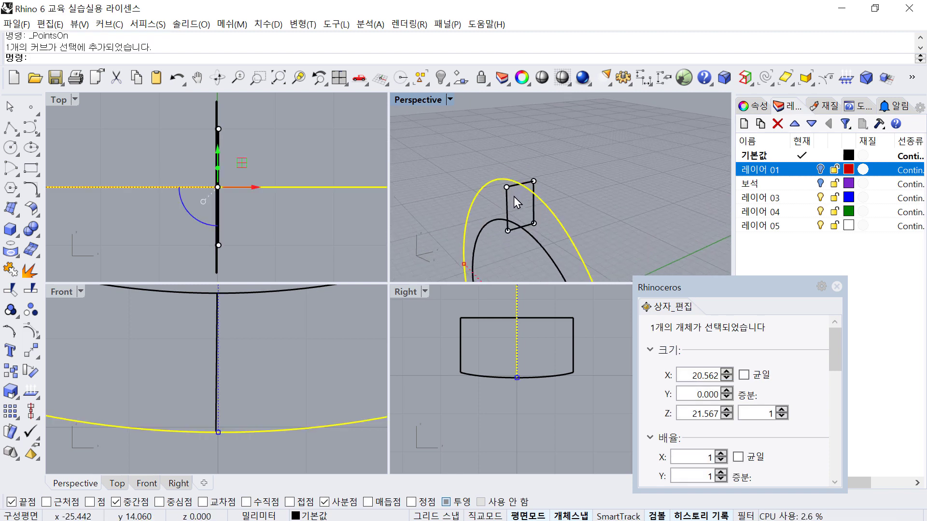
type("x")
key("space")
left_click(575, 186)
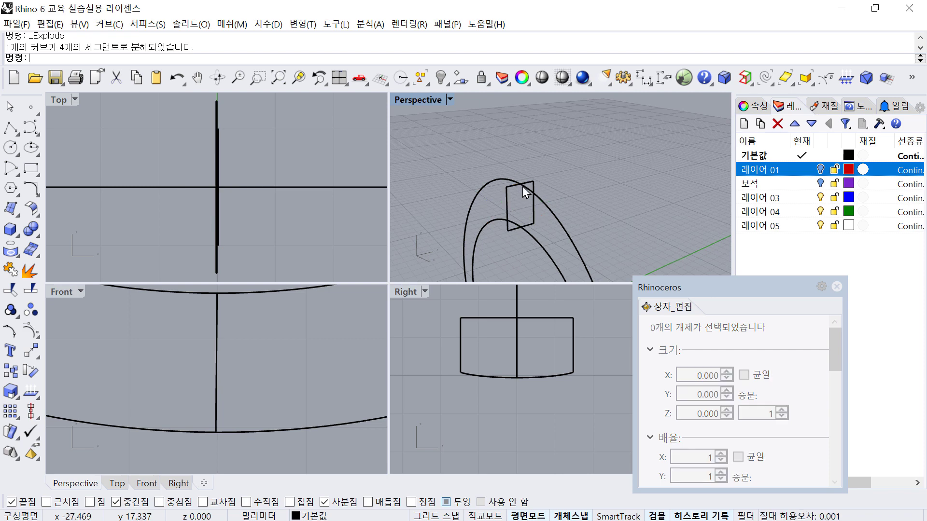
Rebuild the top section's outer edge with 4 points and show its control points
left_click(519, 185)
type("rebuild")
key("space")
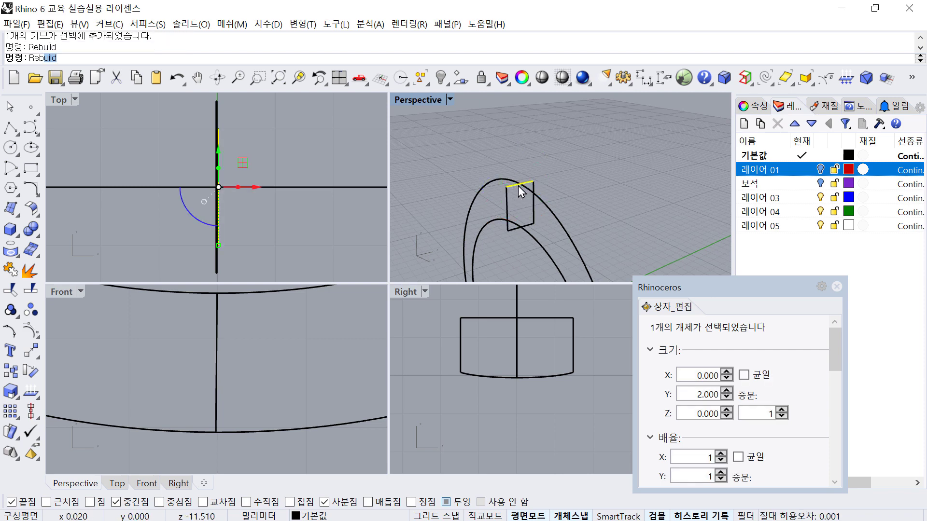
left_click(245, 404)
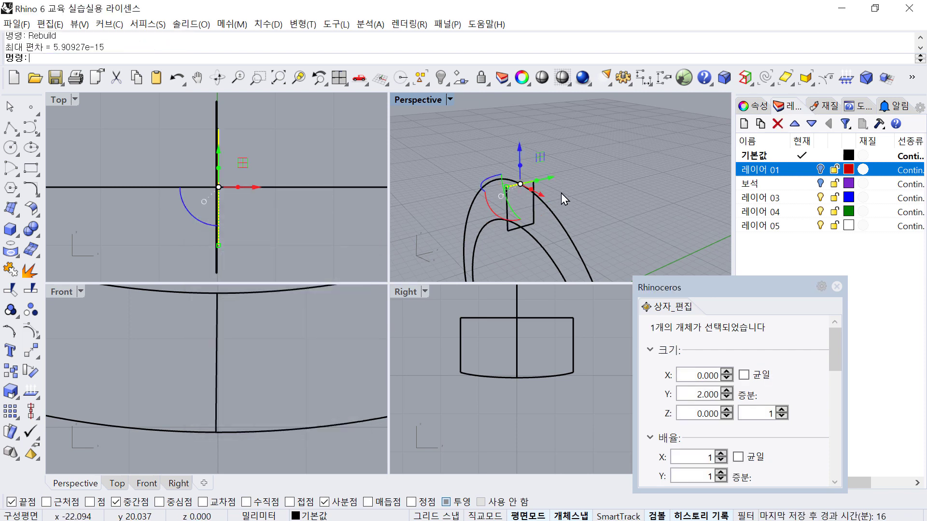
type("w")
key("space")
scroll(514, 193, "up", 6)
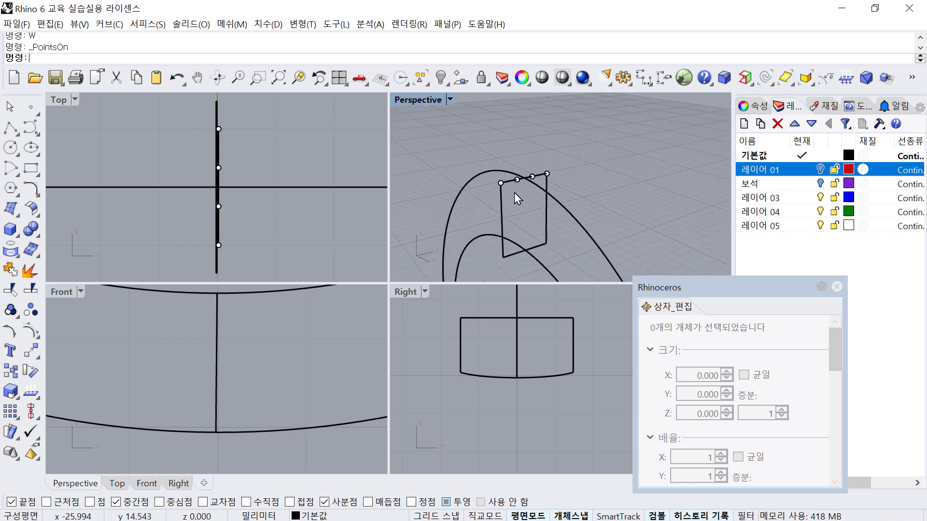
Join the top section's four edge segments into one closed curve and show its control points
key("Escape")
scroll(514, 192, "down", 4)
left_click_drag(483, 146, 576, 251)
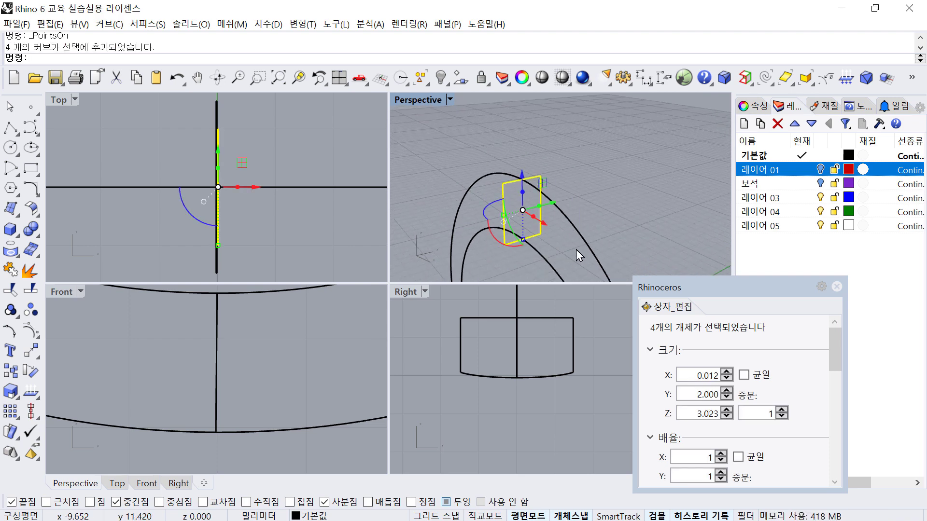
key("ctrl+j")
left_click(539, 227)
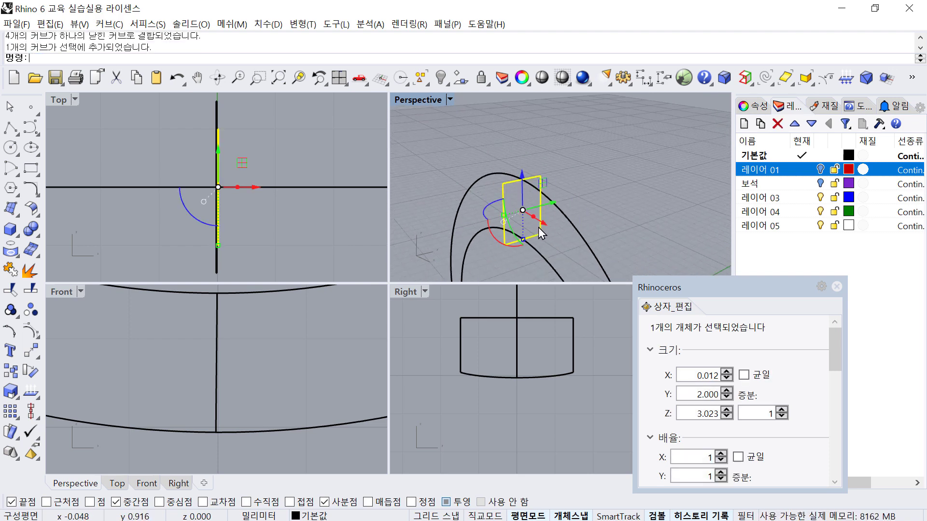
key("F10")
key("Escape")
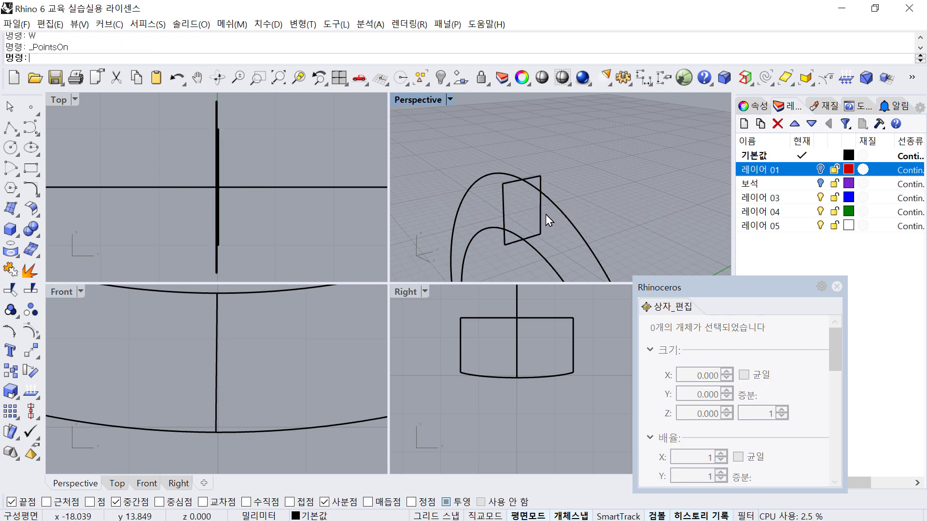
Examine and compare the control points of the side section and the top section
left_click(543, 214)
left_click(602, 194)
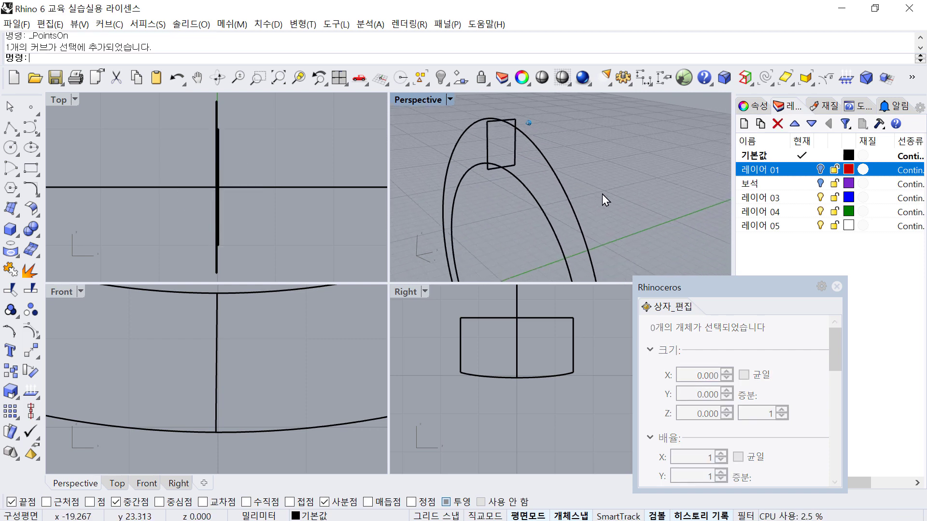
left_click(545, 192)
scroll(574, 196, "up", 2)
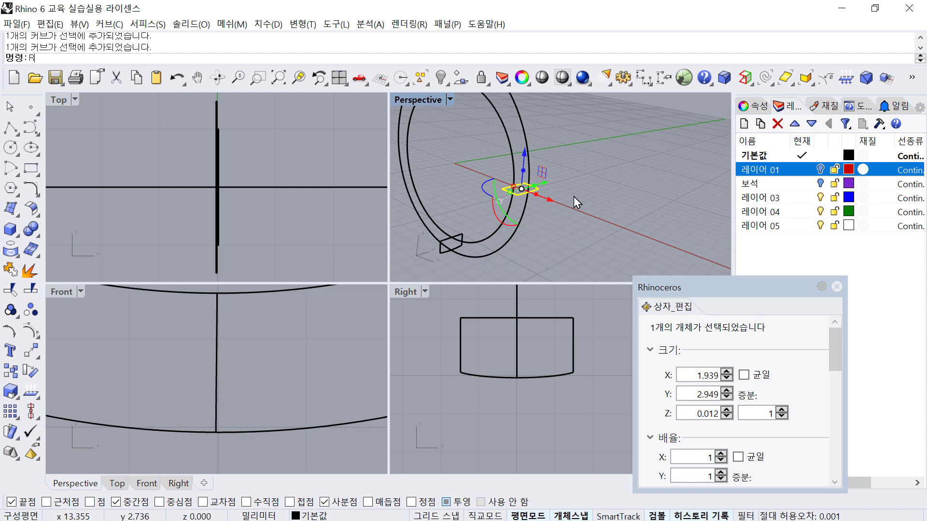
key("Escape")
key("Escape")
left_click(539, 190)
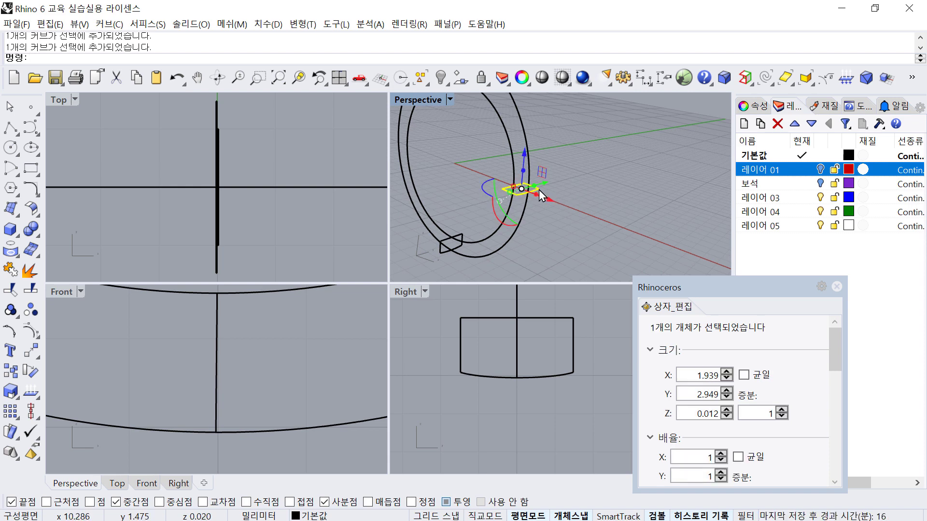
type("w")
key("space")
scroll(541, 190, "up", 5)
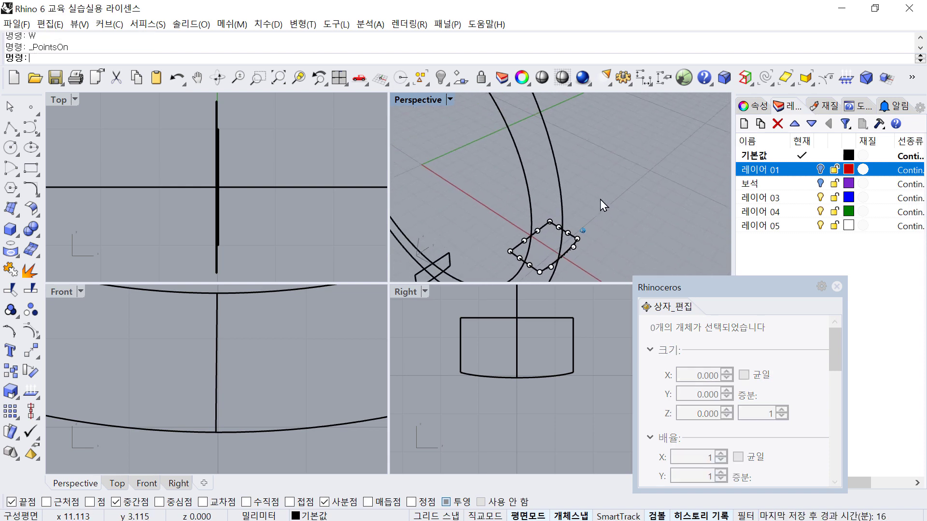
left_click(587, 210)
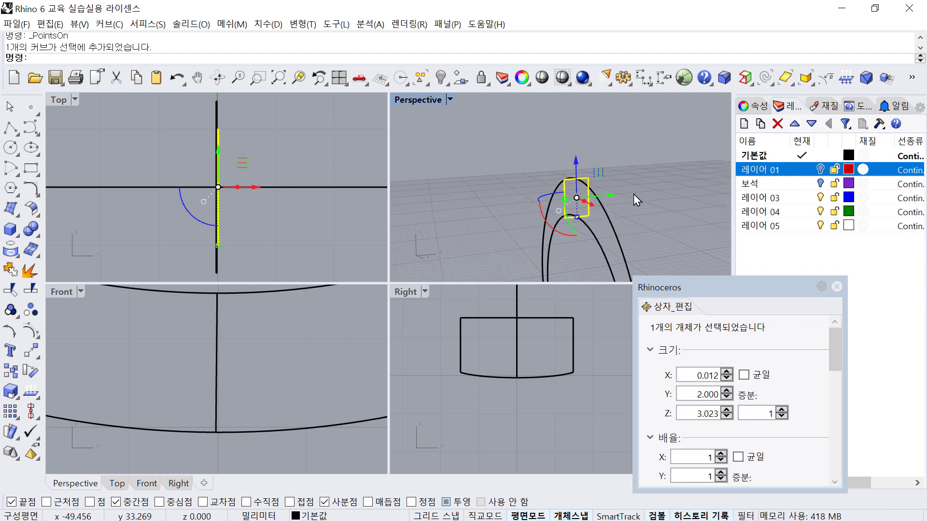
type("w")
key("space")
key("Escape")
Explode the joined top section into its separate edge segments
left_click(587, 202)
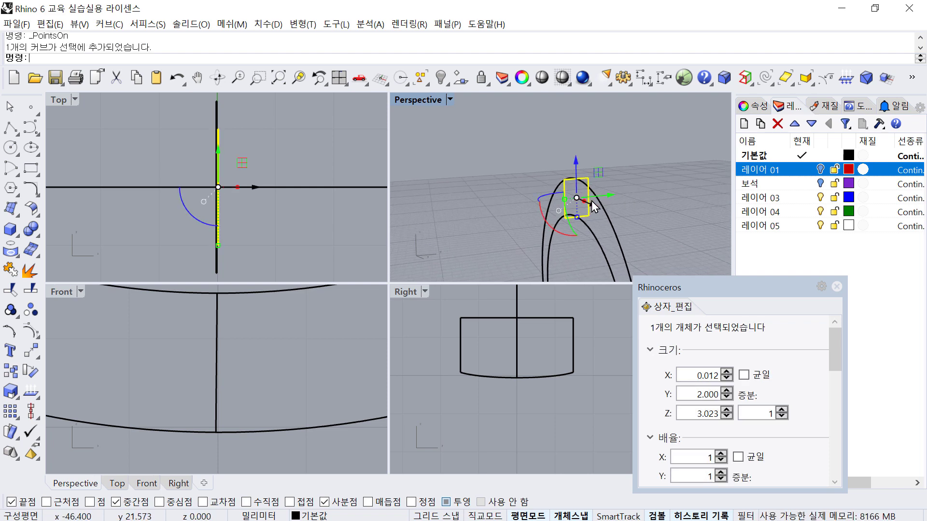
type("x")
key("space")
key("Escape")
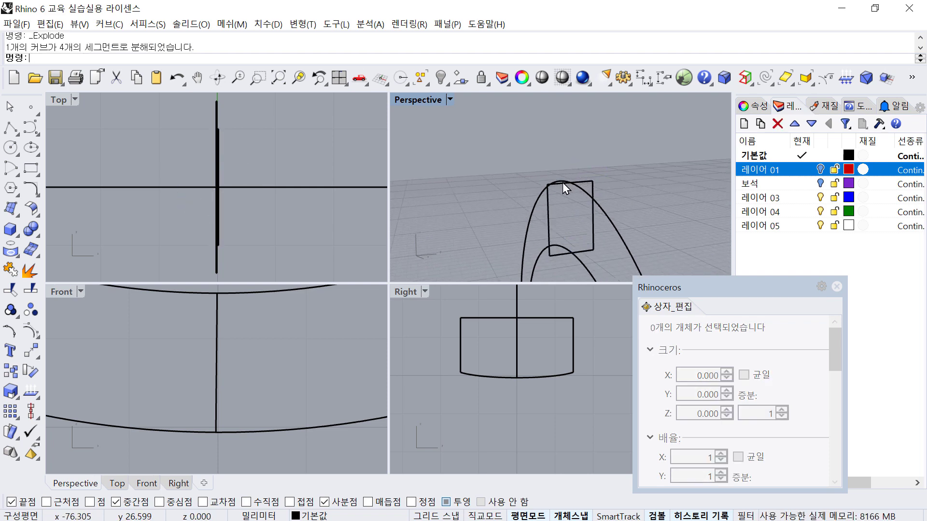
Rebuild all four top section edge segments with 4 points and degree 3, and display their control points
left_click(563, 185)
left_click(559, 190)
right_click_drag(558, 193, 593, 208)
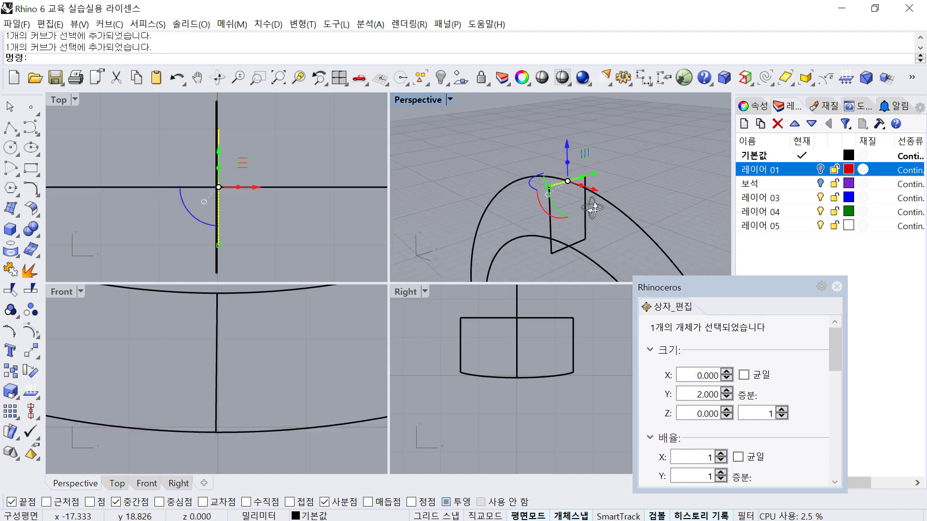
left_click(622, 222)
left_click_drag(606, 245, 569, 223)
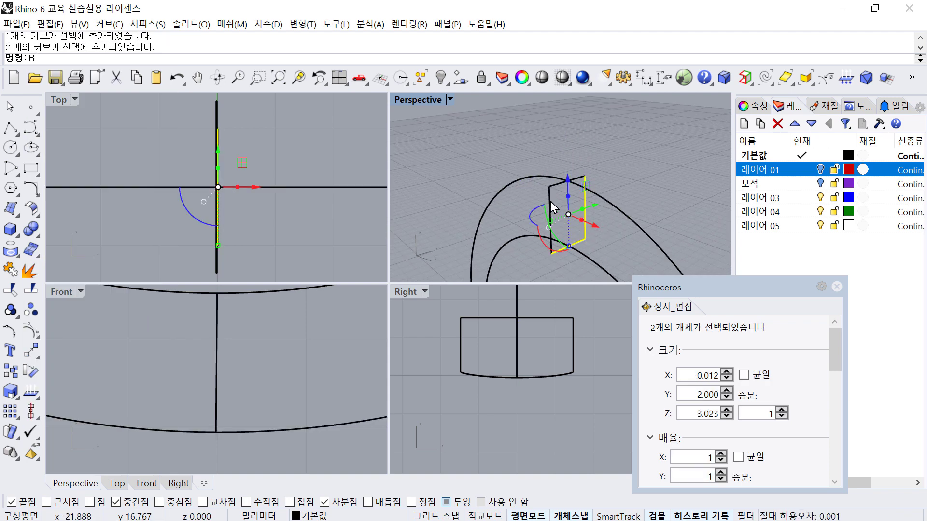
left_click(550, 201, "shift")
left_click(557, 185, "shift")
type("Rreb")
key("Return")
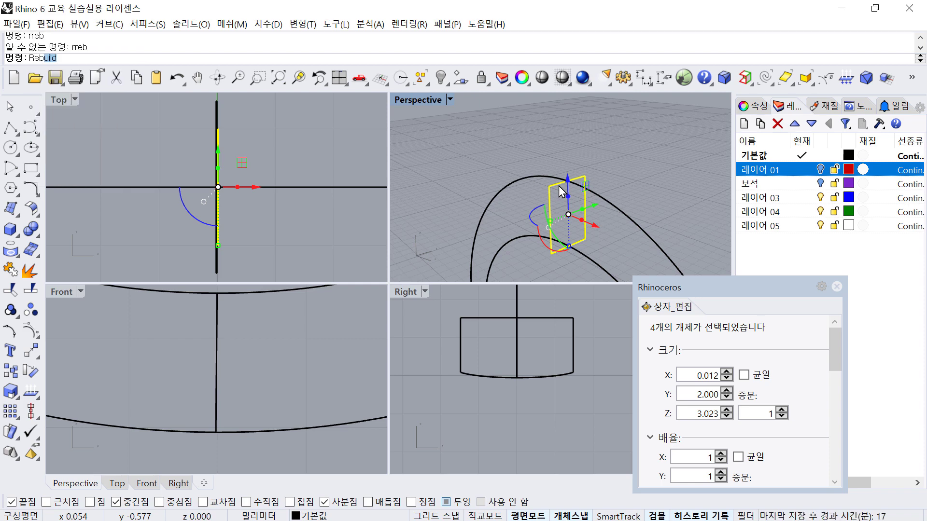
type("Reb")
key("Return")
left_click(209, 409)
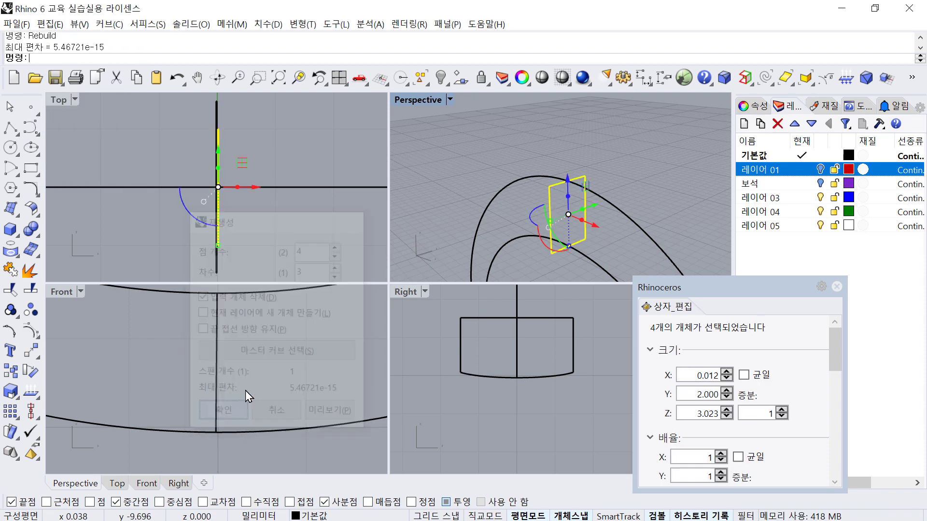
key("F10")
right_click_drag(607, 227, 626, 178)
key("Escape")
Join the four rebuilt top section segments into one closed curve
left_click_drag(501, 115, 597, 196)
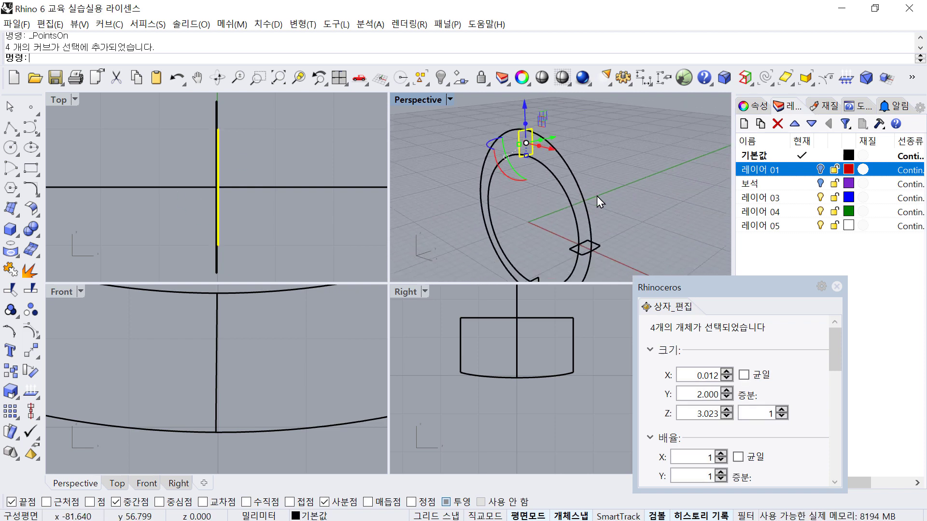
type("L")
key("BackSpace")
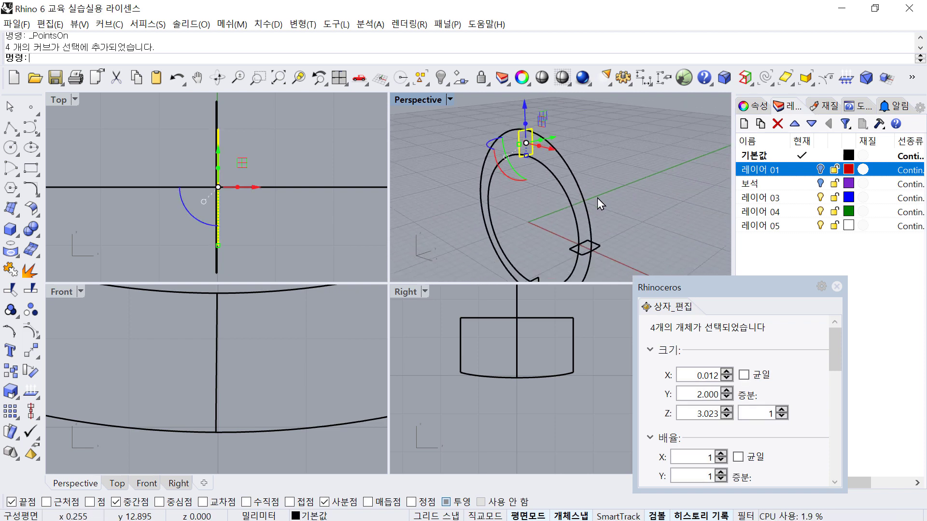
type("Join")
key("Return")
left_click_drag(549, 221, 610, 256)
key("Escape")
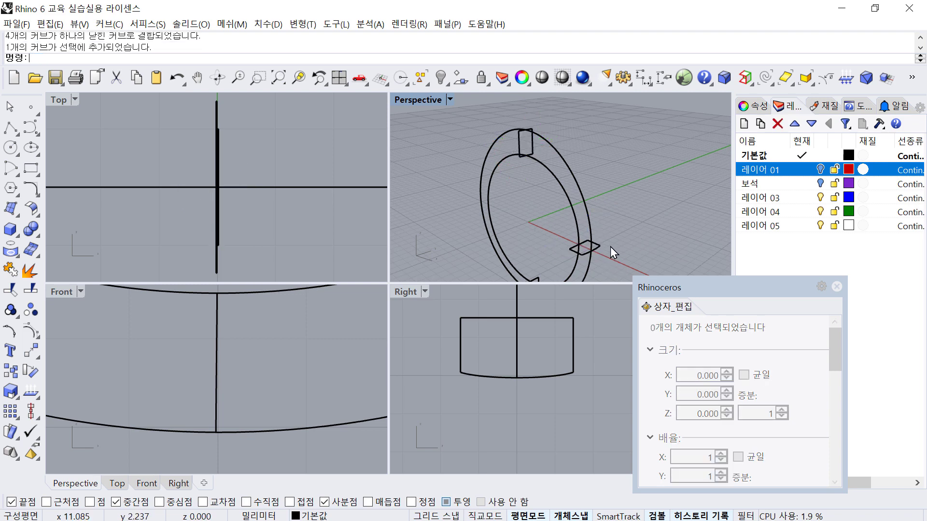
Check the side and bottom section curves around the ring and the history recording options
left_click(595, 250)
key("Escape")
right_click_drag(572, 261, 538, 240)
left_click(540, 245)
key("Escape")
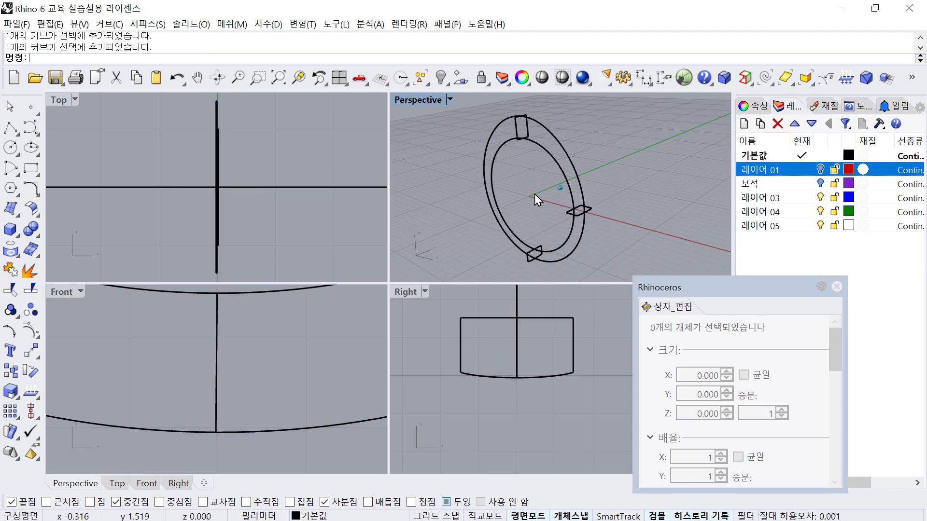
right_click_drag(534, 194, 534, 209, "shift")
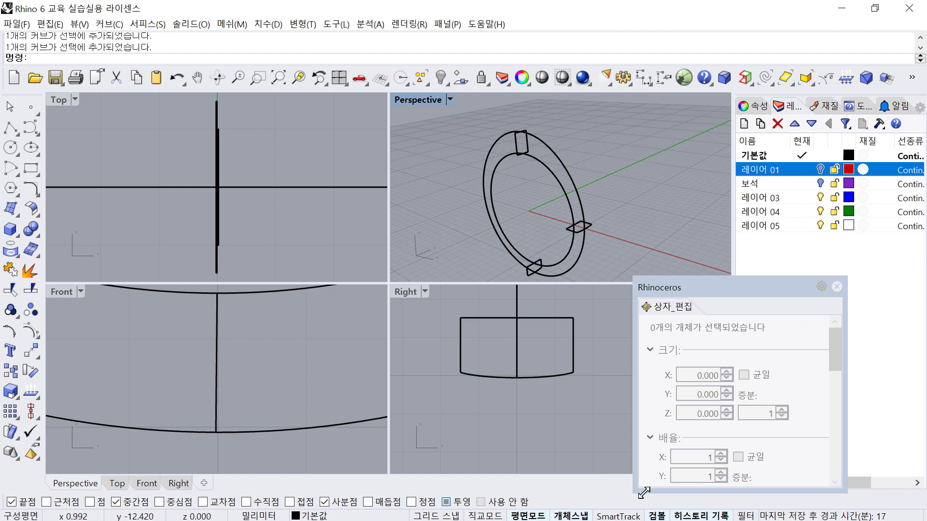
left_click(702, 516)
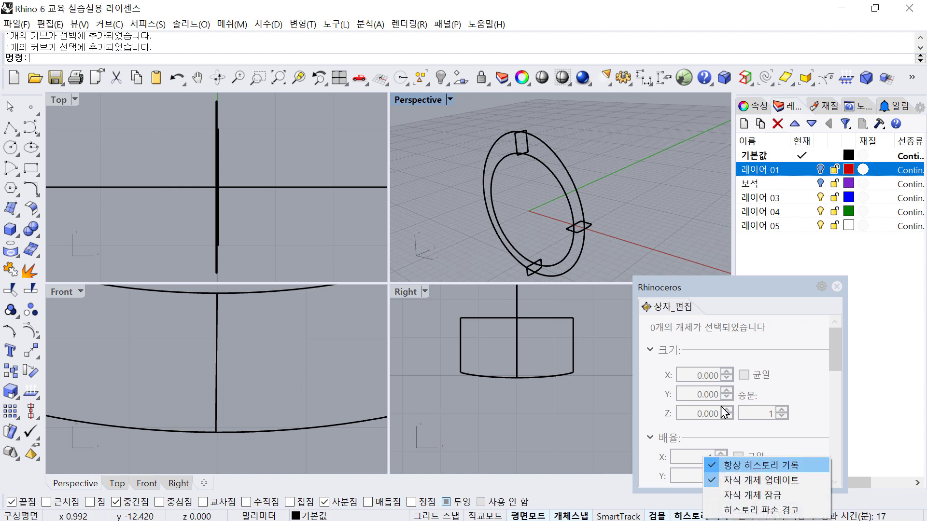
key("Escape")
Start a two-rail sweep with the inner and outer band curves as rails and the top, side and bottom sections as profiles
left_click(15, 210)
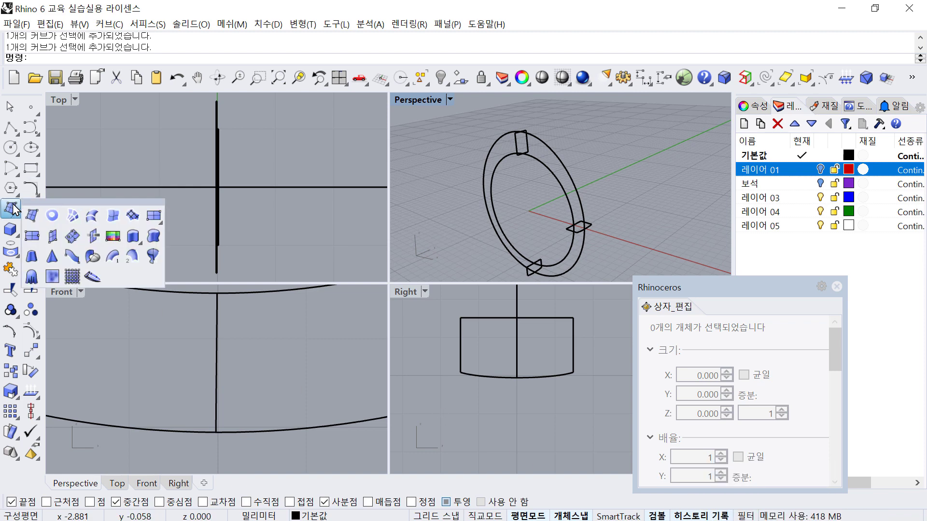
left_click(134, 257)
left_click(565, 180)
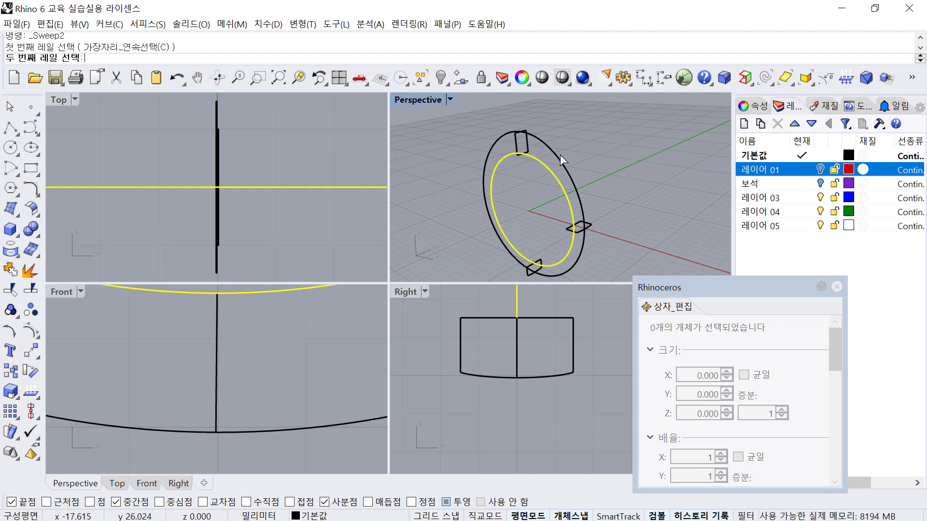
left_click(560, 155)
left_click(516, 142)
left_click(578, 233)
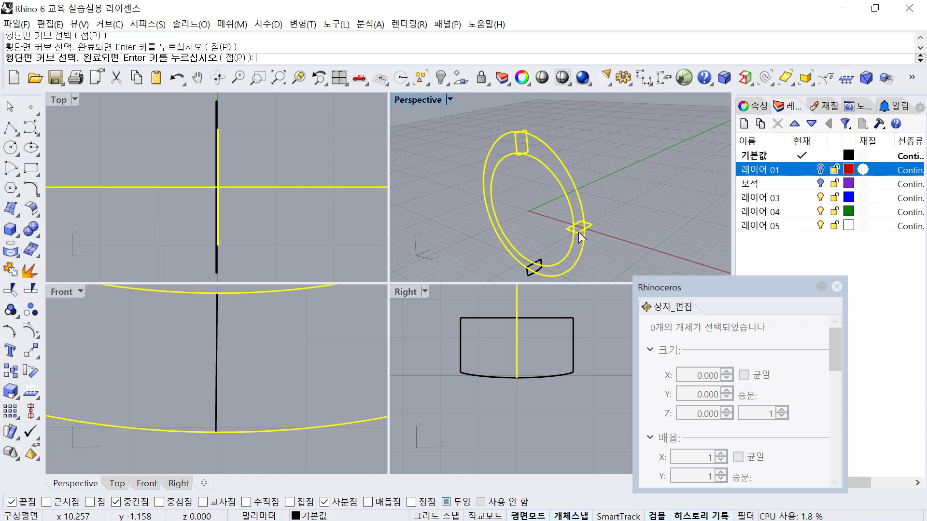
left_click(541, 261)
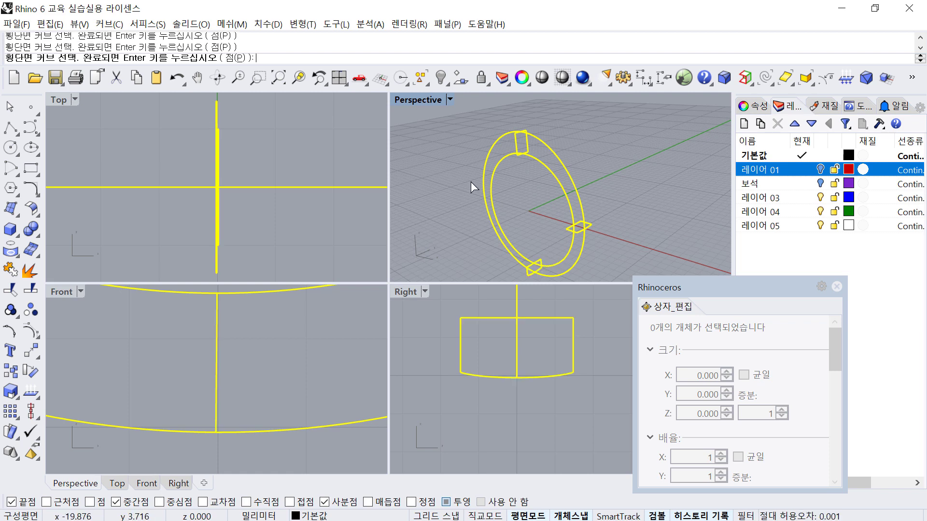
key("Return")
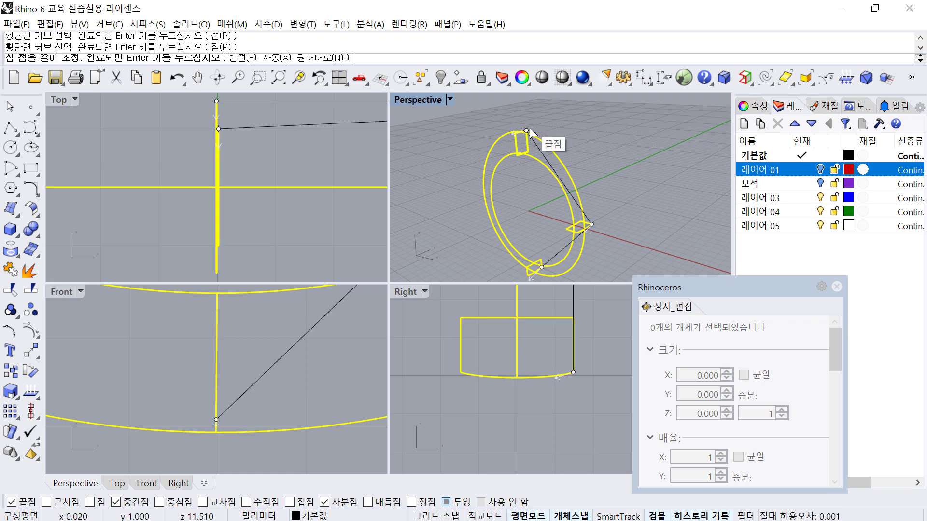
Align the three sections' seam points at the midpoints of their inner edges and complete the sweep with the cross sections left unchanged
left_click_drag(525, 130, 526, 159)
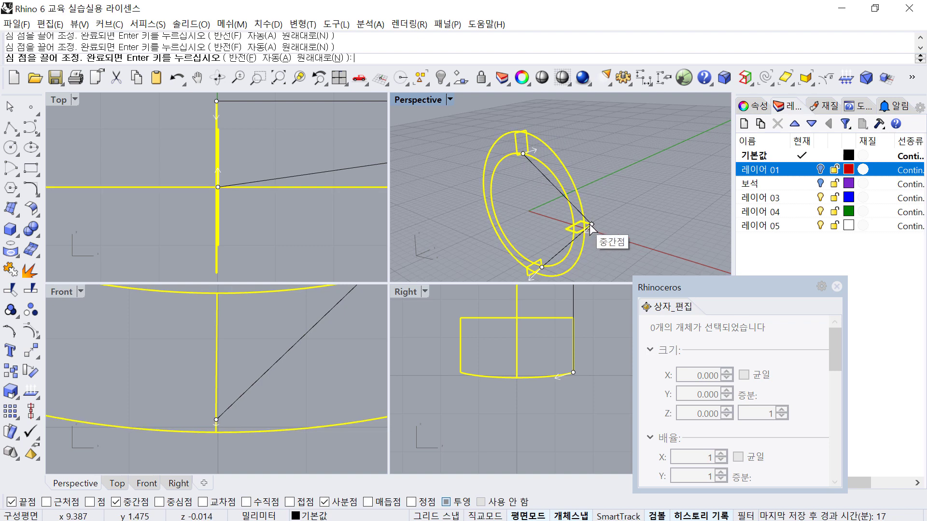
left_click_drag(590, 224, 574, 225)
left_click_drag(542, 267, 534, 264)
right_click_drag(629, 251, 579, 195)
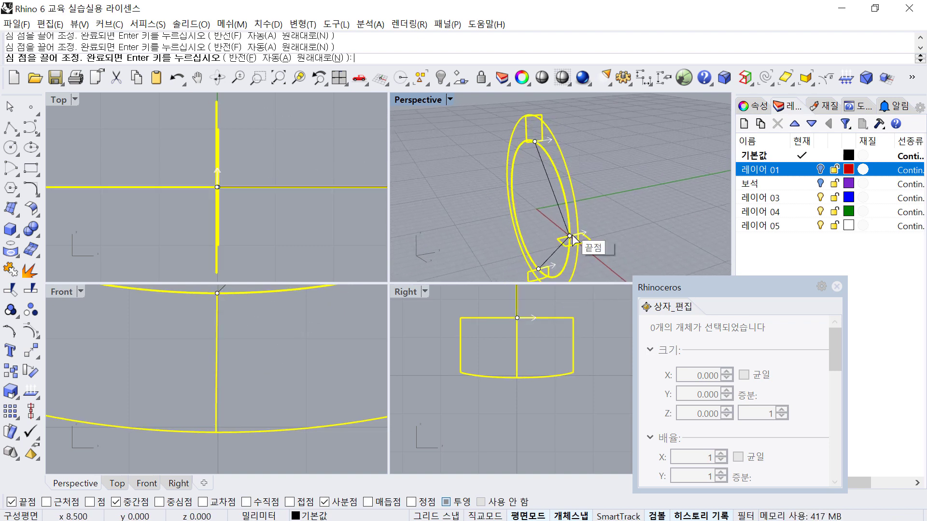
right_click_drag(628, 246, 632, 236)
key("Return")
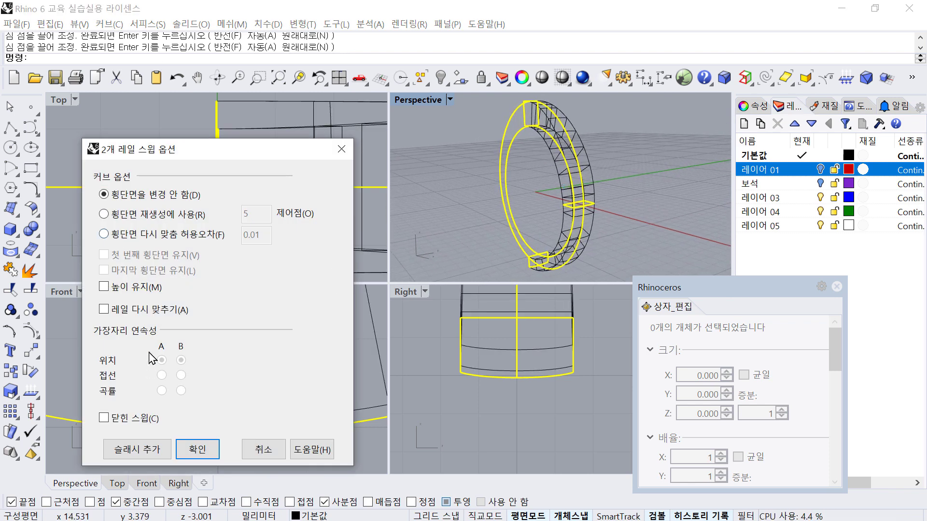
left_click(188, 451)
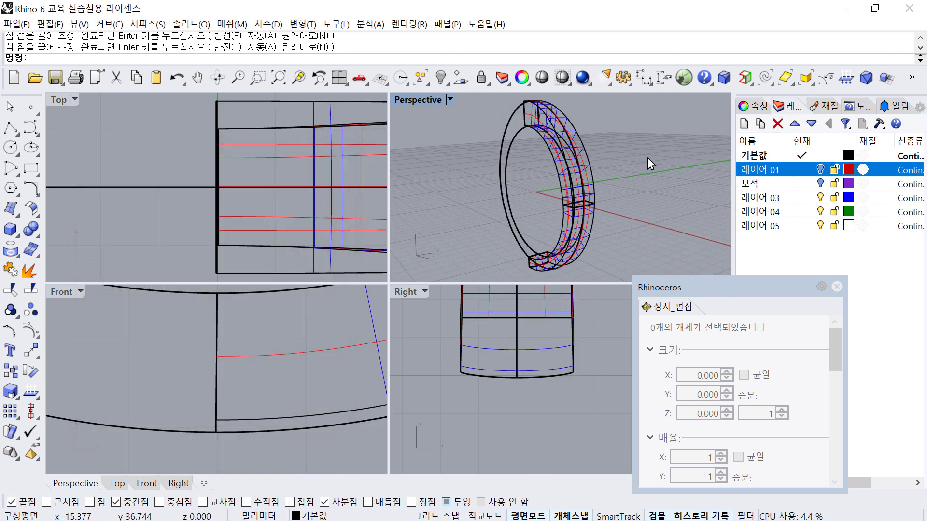
Set the Perspective view to shaded display and select the swept band polysurface
left_click(451, 100)
left_click(488, 55)
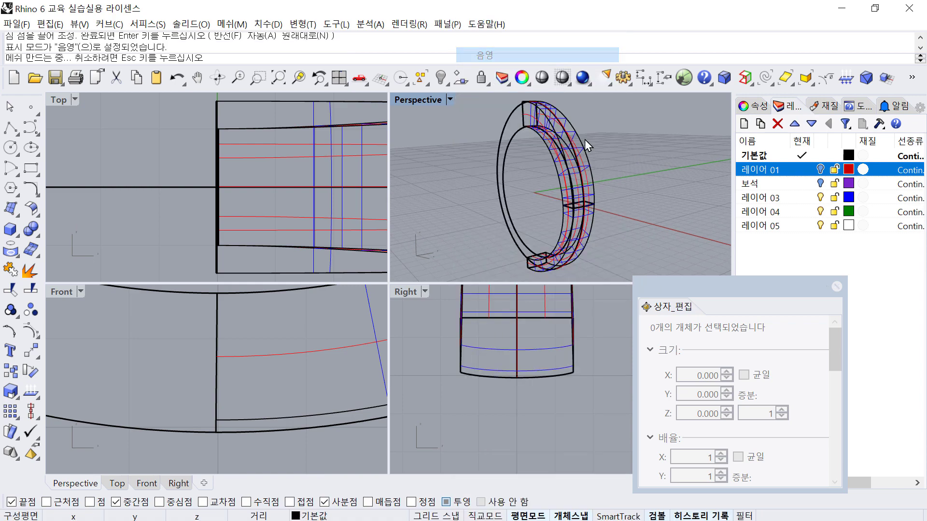
scroll(639, 164, "up", 5)
right_click_drag(639, 161, 554, 166)
left_click(550, 166)
left_click(498, 280)
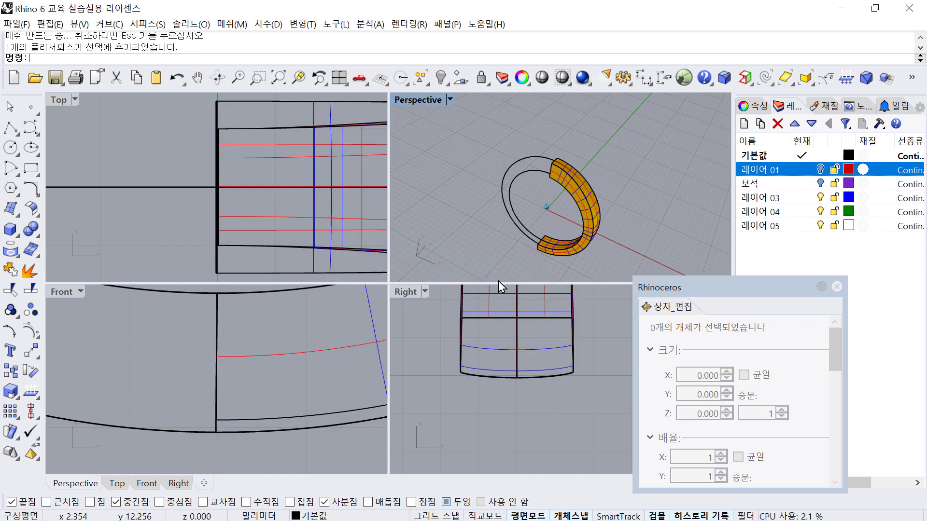
Scale the top section curve's width symmetrically to about 1.71 mm so the history-linked sweep updates
scroll(492, 270, "down", 1)
scroll(501, 207, "down", 2)
scroll(221, 236, "down", 4)
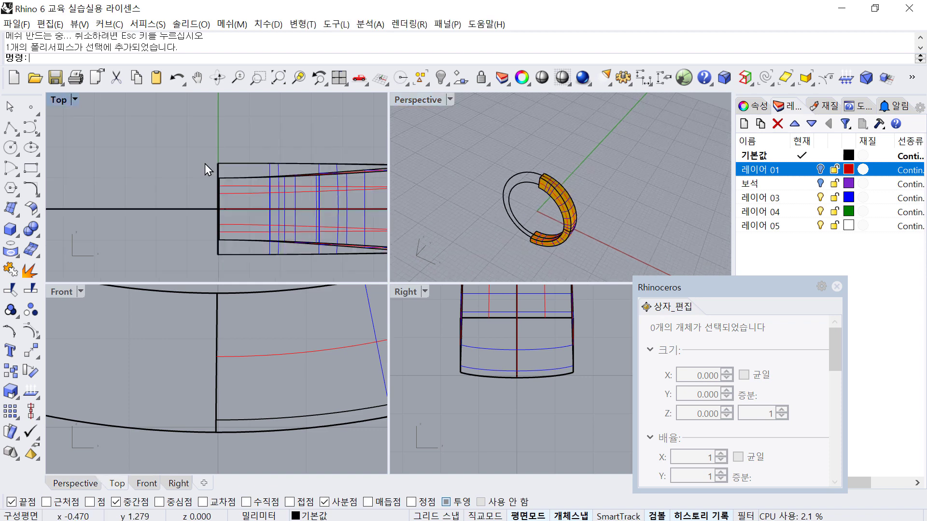
scroll(529, 190, "up", 3)
left_click(533, 186)
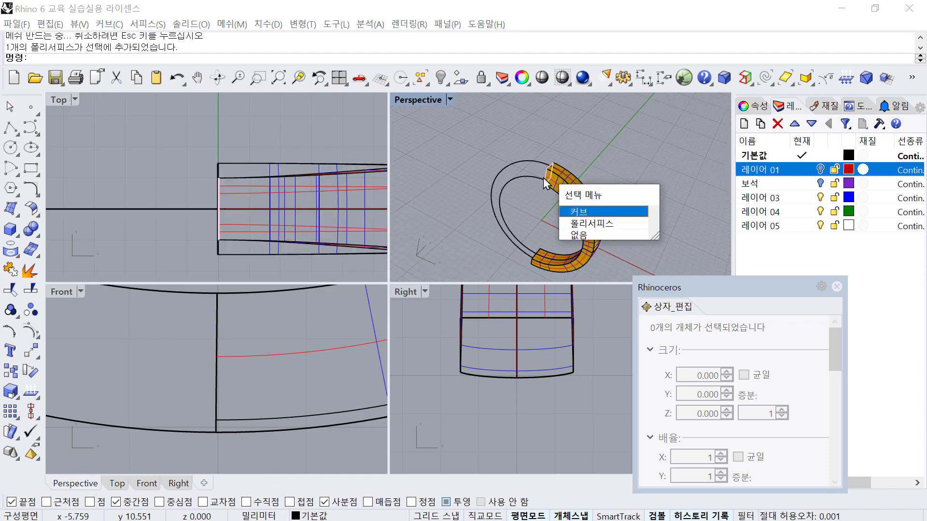
left_click(570, 221)
scroll(218, 237, "up", 2)
left_click_drag(219, 245, 219, 239)
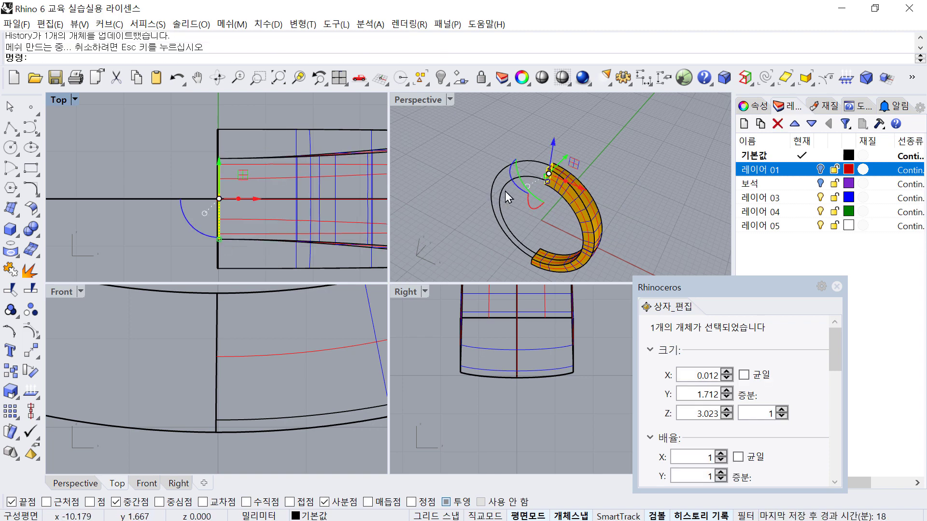
scroll(552, 178, "up", 5)
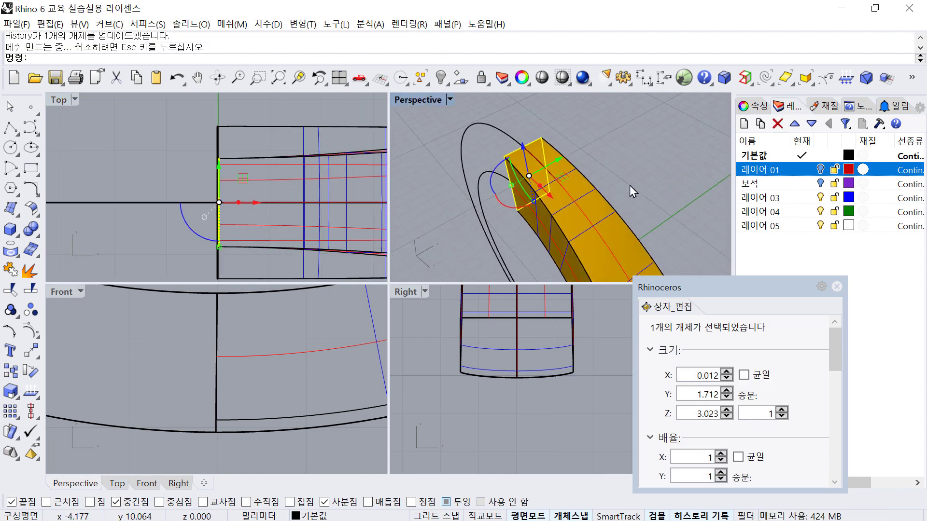
Undo and redo the top section's width change to compare the two band shapes, and clear the selection
key("ctrl+z")
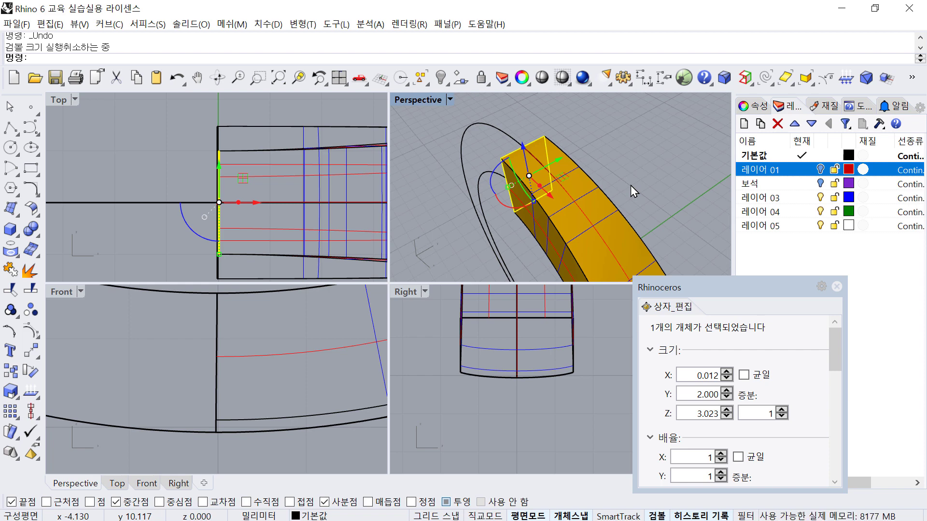
key("ctrl+y")
key("ctrl+z")
key("ctrl+y")
left_click(647, 177)
Mirror the swept half band across the vertical axis through the origin in the Front view to complete the ring
right_click_drag(648, 175, 571, 150)
scroll(620, 191, "down", 3)
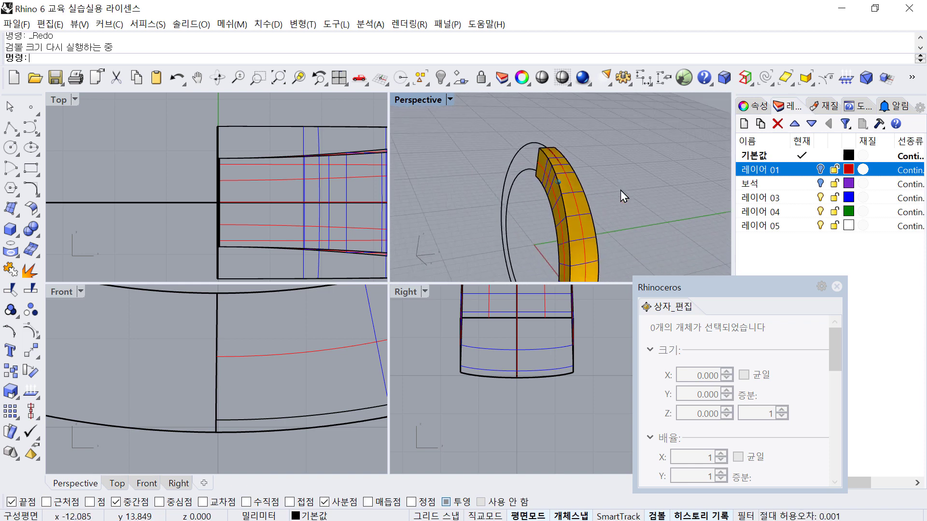
scroll(607, 184, "down", 3)
right_click_drag(607, 184, 634, 194)
scroll(268, 348, "down", 10)
scroll(268, 349, "down", 5)
scroll(300, 359, "up", 4)
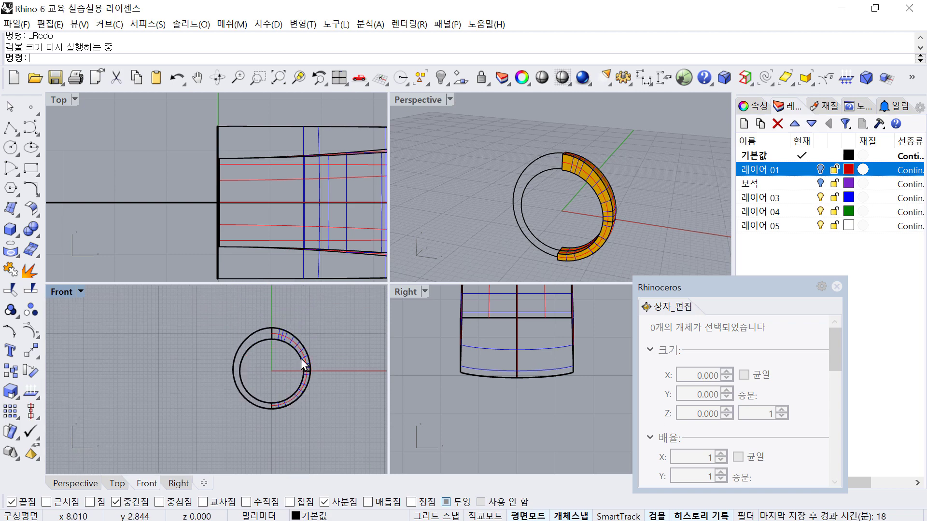
left_click(298, 344)
type("m")
key("Return")
type("0")
key("Return")
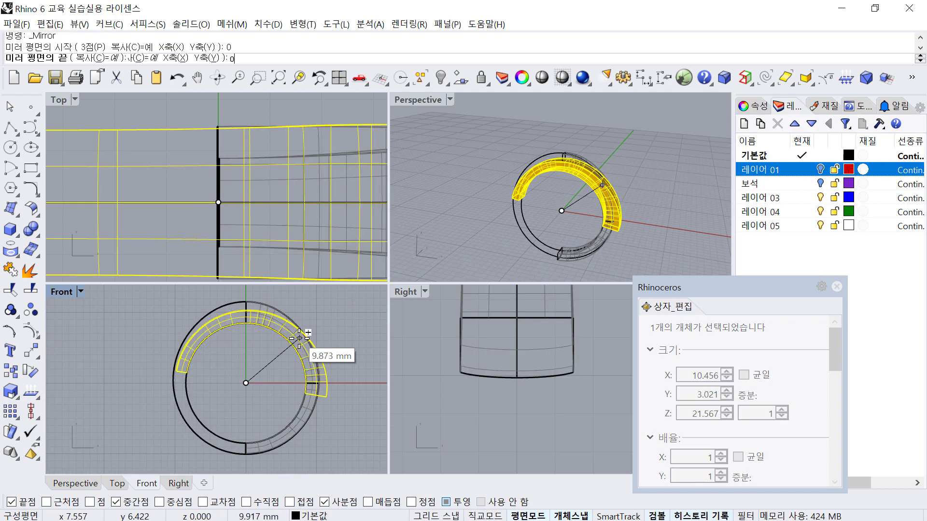
left_click(266, 300)
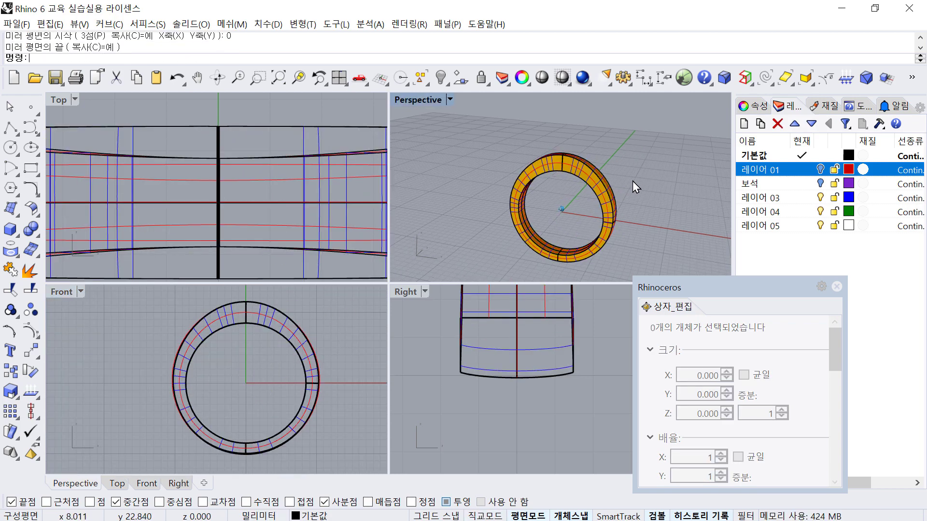
Show all hidden objects so the gems and setting rectangles are displayed with the finished band
right_click_drag(633, 181, 668, 177)
scroll(291, 330, "down", 2)
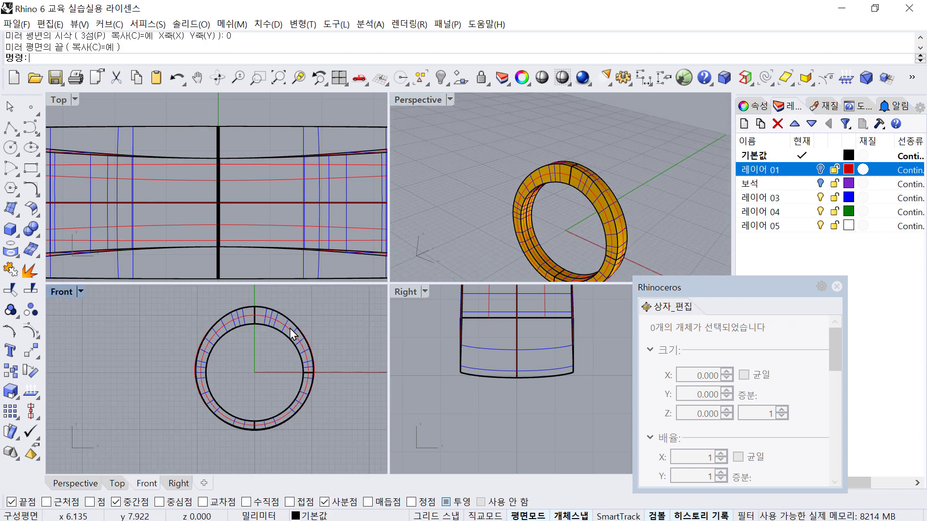
right_click_drag(285, 339, 266, 360)
key("ctrl+alt+h")
scroll(248, 331, "up", 5)
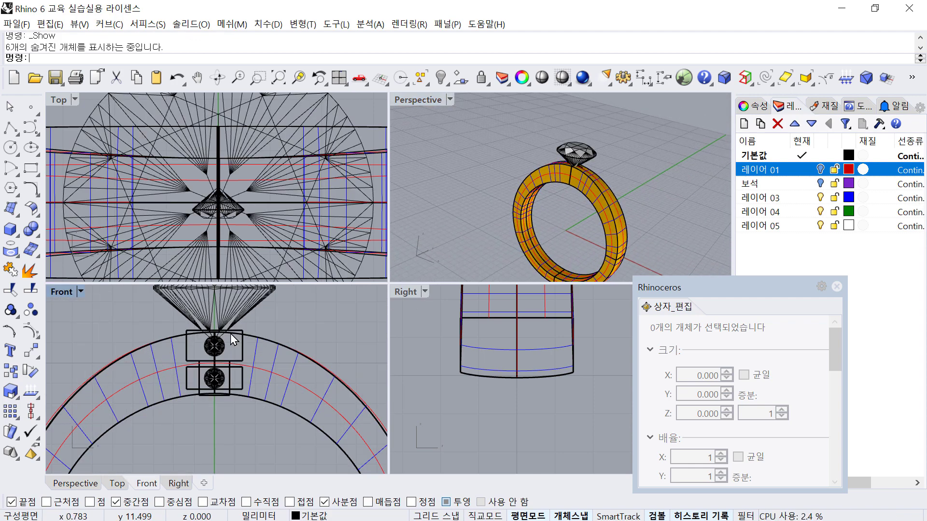
scroll(233, 360, "up", 3)
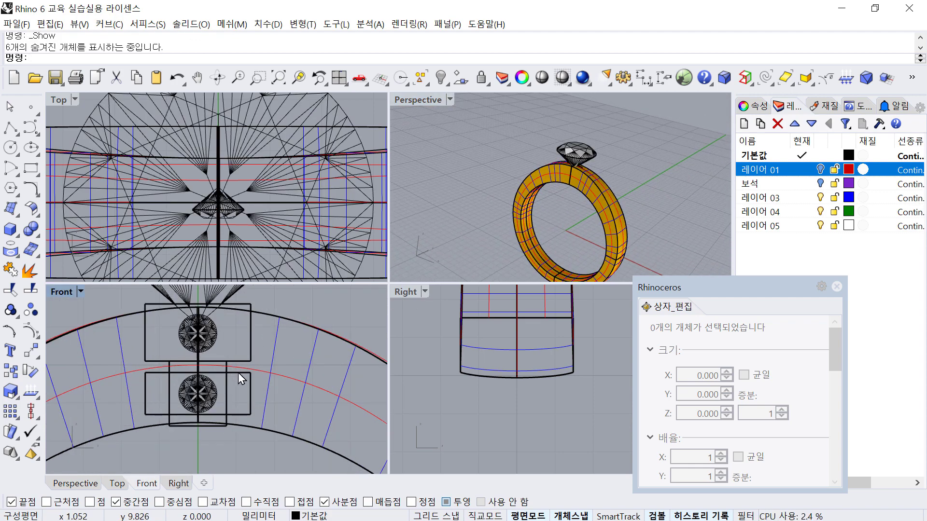
Delete the lower small gem and the wide rectangle around it in the Front view
left_click(246, 414)
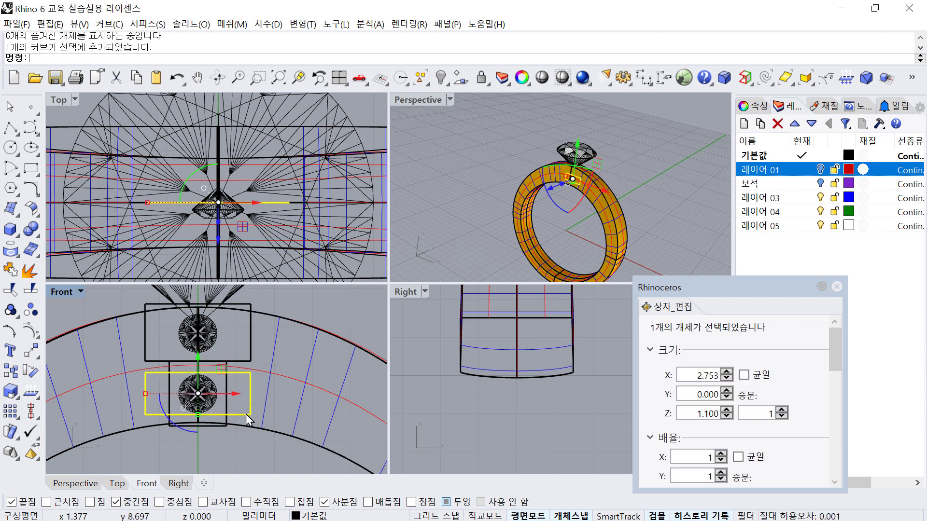
left_click(208, 387)
left_click(239, 415)
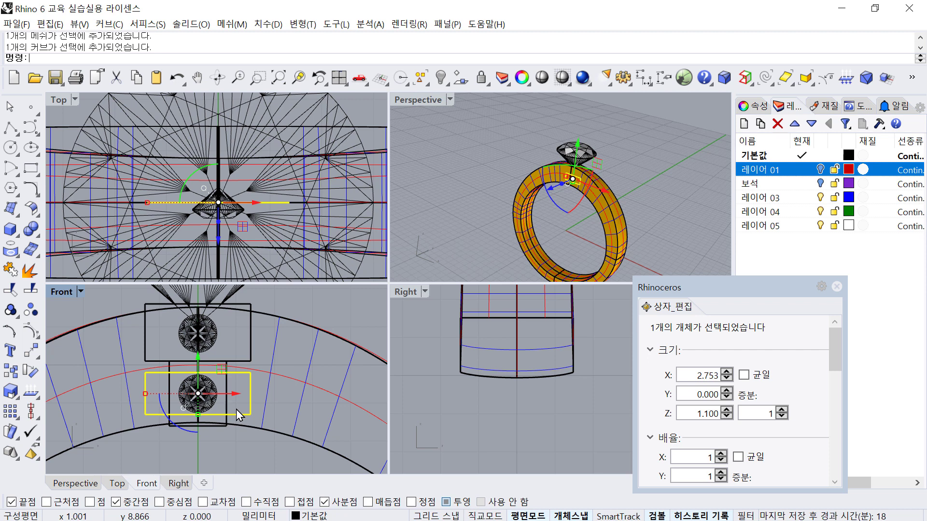
key("Delete")
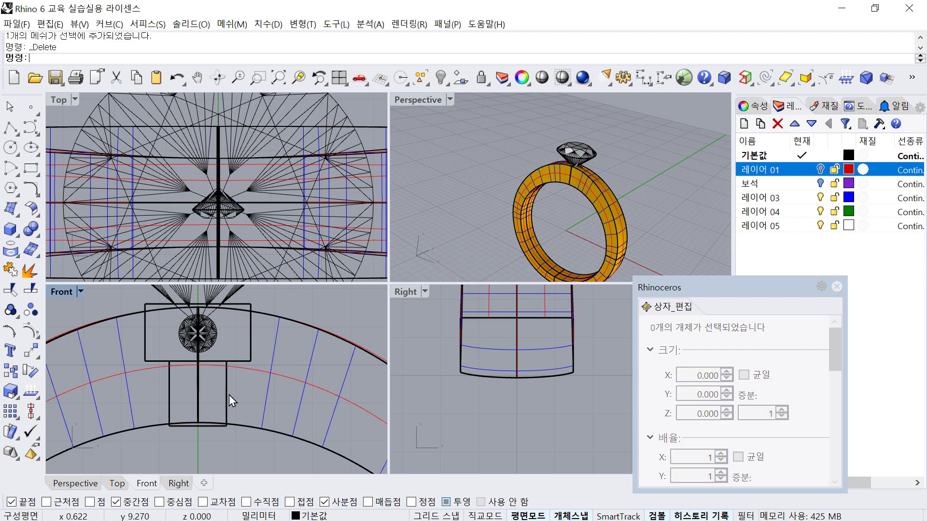
Scale the height of the narrow lower rectangle and adjust it vertically so its bottom edge meets the inner band curve
left_click(227, 388)
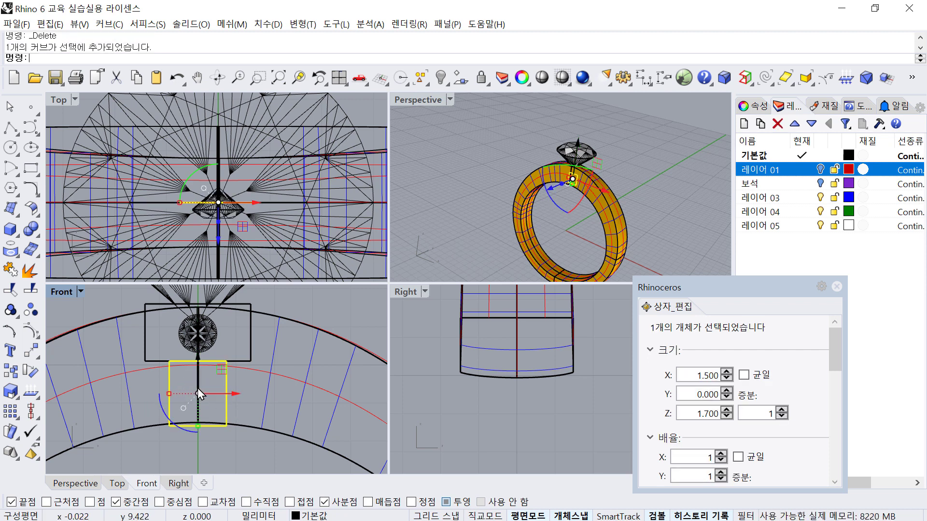
left_click(245, 361)
left_click(227, 390)
scroll(195, 430, "up", 4)
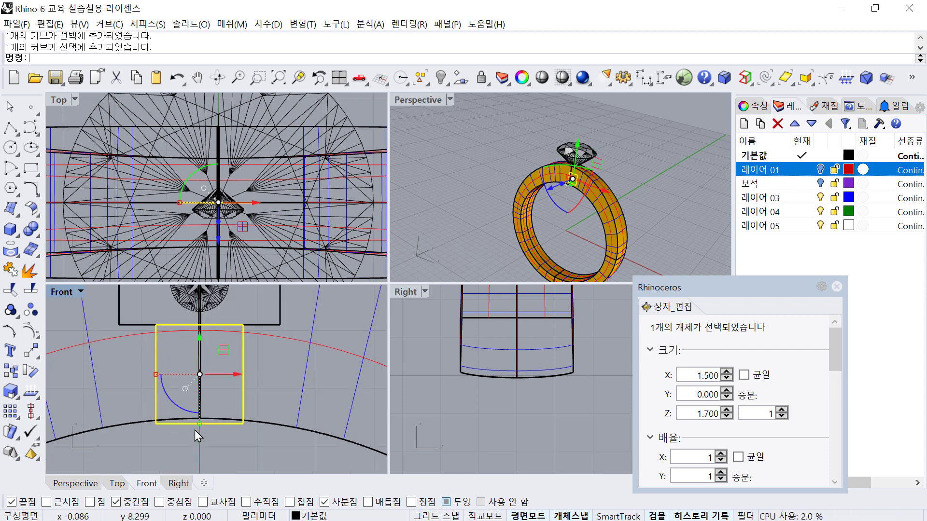
left_click_drag(201, 424, 201, 417)
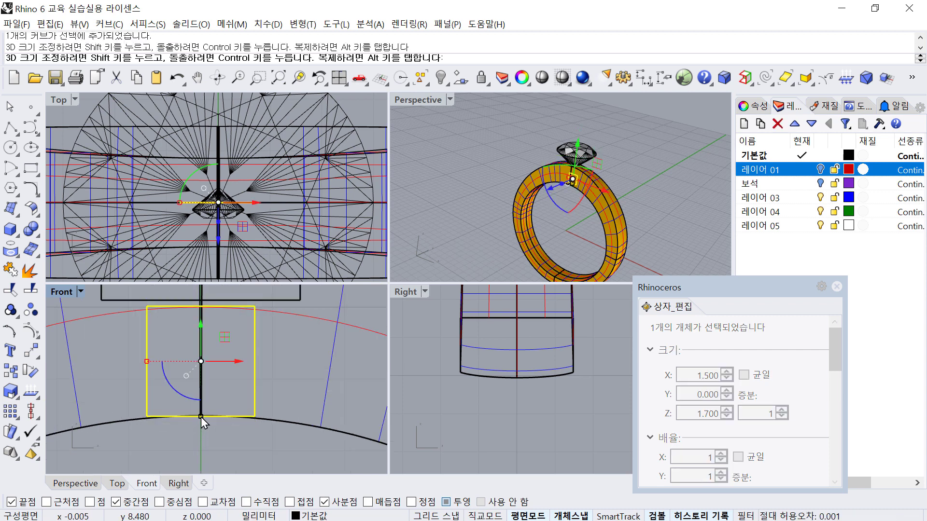
left_click_drag(201, 326, 201, 327)
Move the upper rectangle from its bottom-edge midpoint onto the top-edge midpoint of the lower rectangle
right_click_drag(231, 331, 230, 360)
left_click(277, 354)
type("m")
key("space")
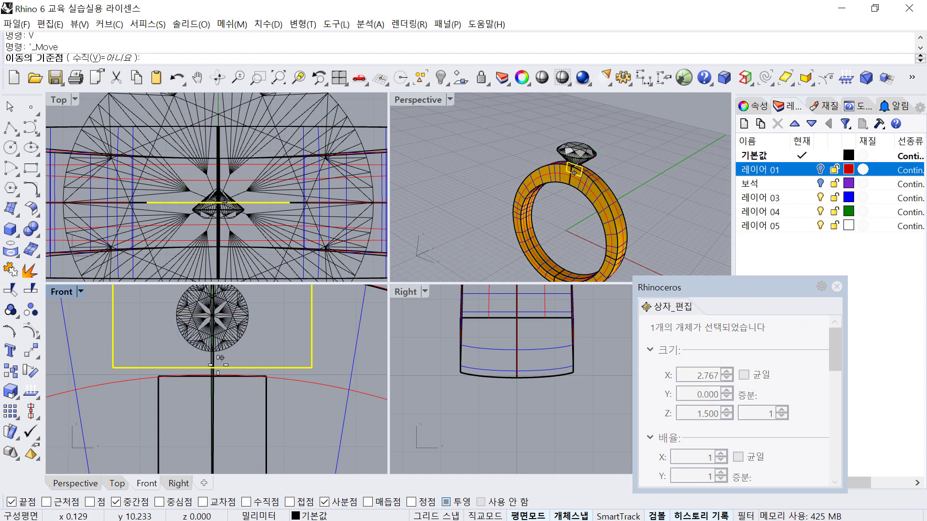
left_click(213, 368)
left_click(212, 376)
left_click(233, 403)
Move the small round gem slightly down inside the upper rectangle in the Front view
scroll(238, 396, "down", 6)
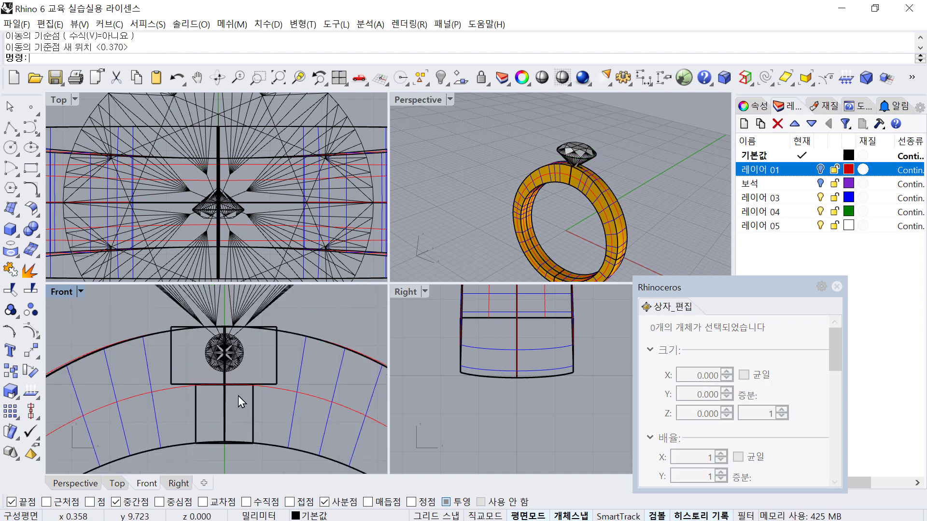
right_click_drag(238, 395, 245, 443)
left_click(243, 403)
scroll(231, 385, "up", 4)
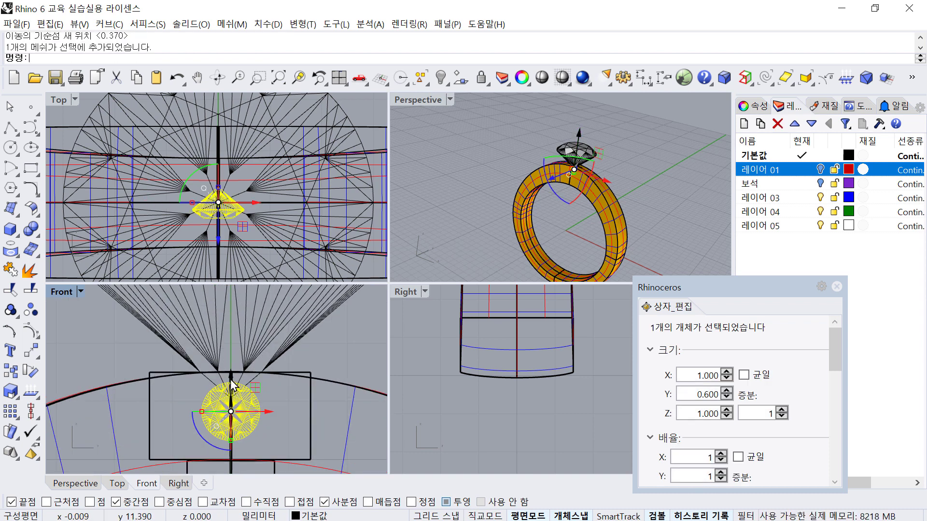
left_click_drag(231, 379, 230, 384)
scroll(258, 385, "down", 4)
right_click_drag(258, 385, 249, 404)
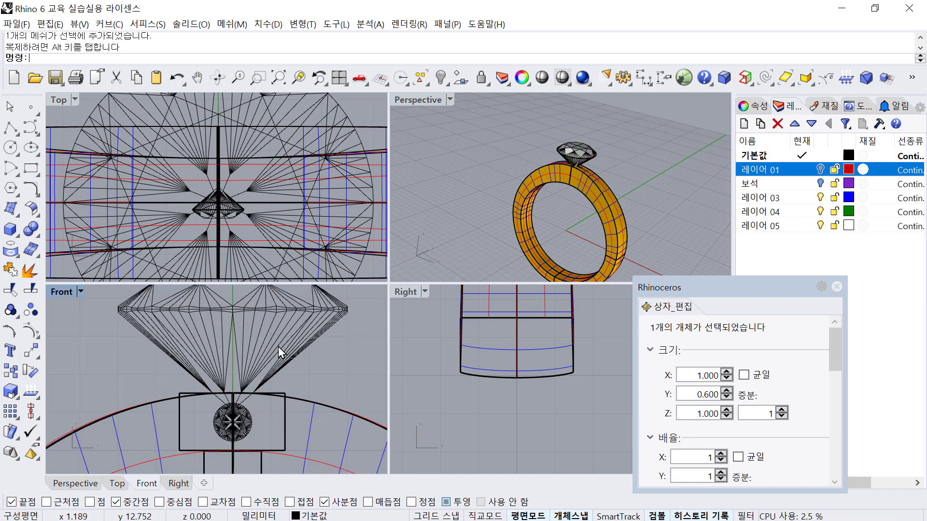
Lower the large 6 mm gem slightly toward the top of the band in the Front view
left_click(278, 347)
right_click_drag(269, 350, 254, 391)
left_click_drag(217, 353, 217, 362)
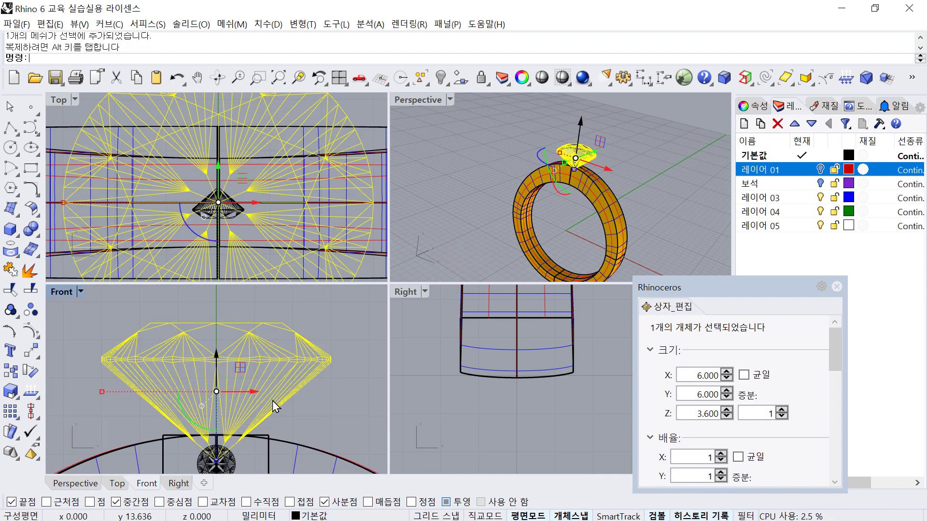
left_click(350, 402)
scroll(674, 176, "down", 3)
right_click_drag(673, 175, 608, 212)
scroll(277, 372, "down", 10)
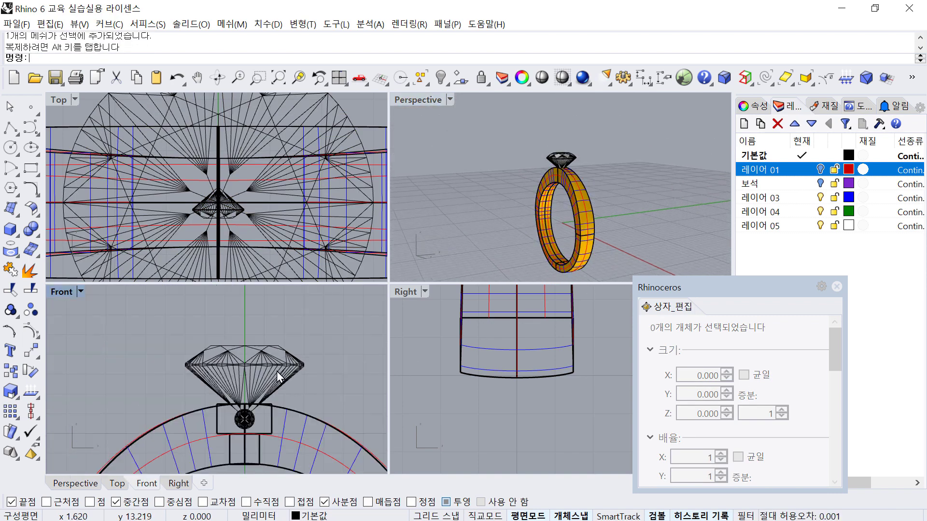
Show layer 레이어 01 to compare the ring with the reference photos, and hide the layer again
right_click_drag(288, 375, 227, 376)
scroll(253, 364, "up", 4)
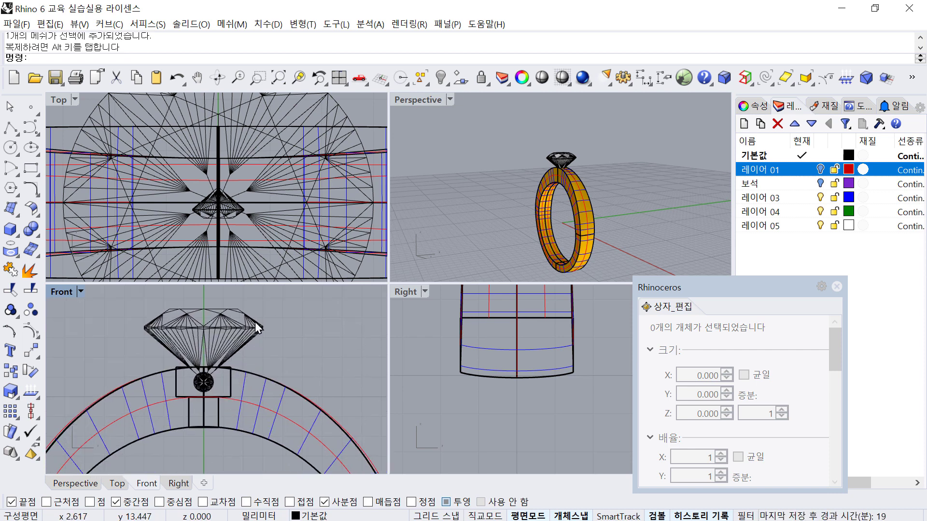
right_click_drag(377, 354, 274, 372)
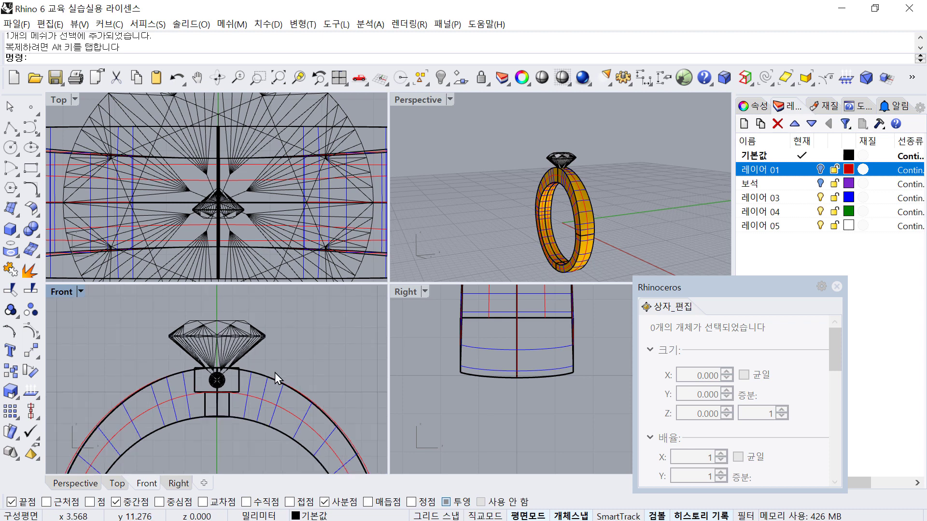
scroll(274, 372, "down", 8)
left_click(820, 170)
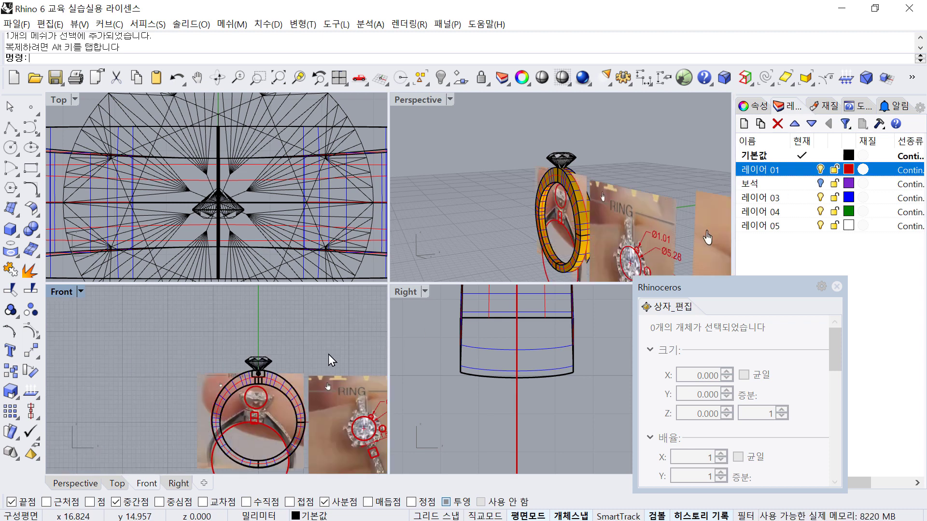
right_click_drag(327, 359, 260, 290)
scroll(318, 415, "down", 1)
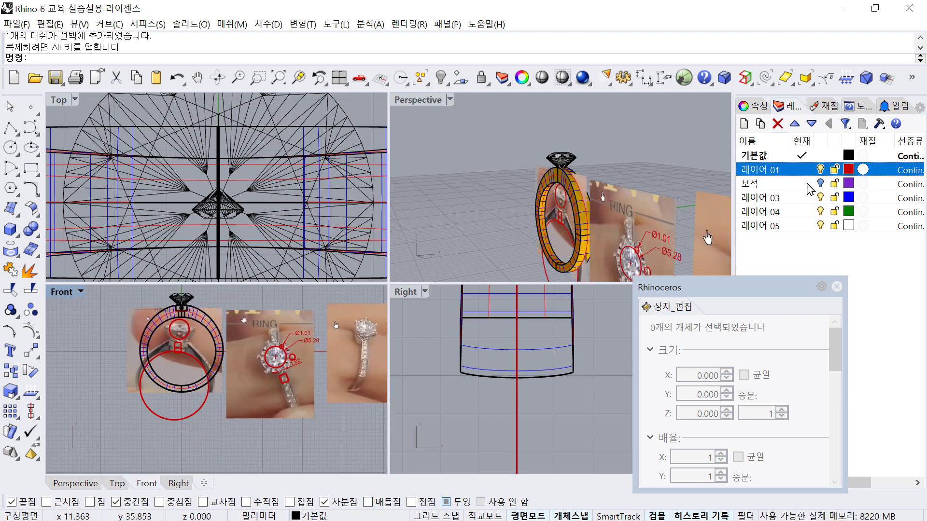
left_click(820, 169)
Select all visible ring curves, polysurfaces and gems in the Front view and hide them
scroll(308, 382, "down", 3)
left_click_drag(179, 318, 178, 318)
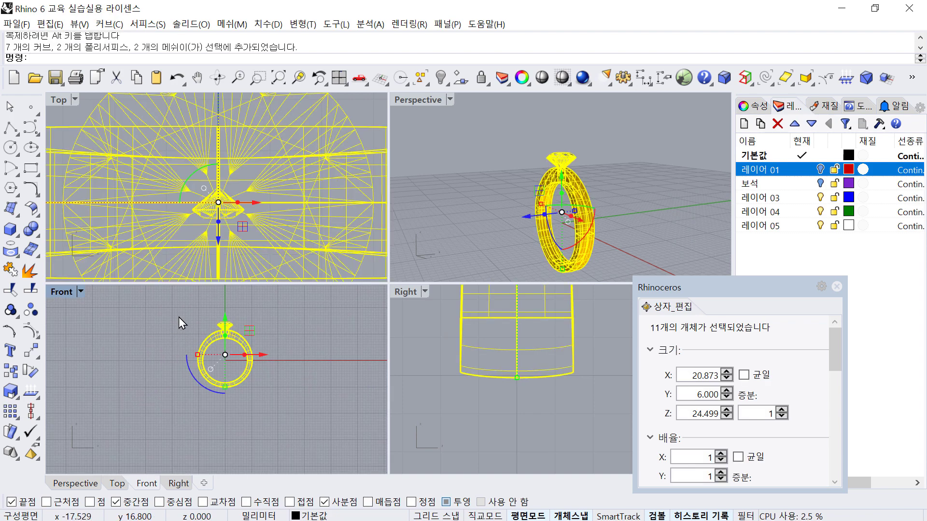
type("h")
key("Return")
type("H")
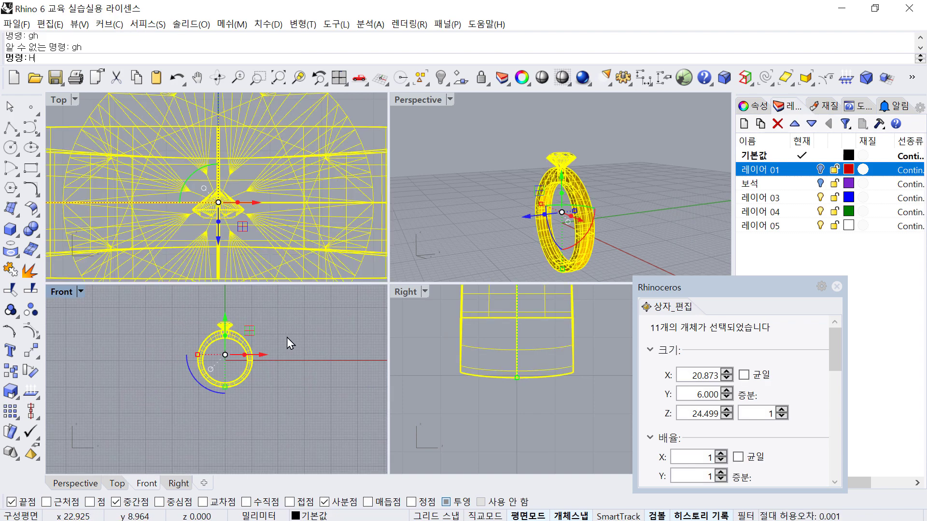
key("Return")
Show layer 레이어 01 and move all reference photos and red sketches down, away from the ring's location
left_click(819, 169)
scroll(215, 348, "up", 5)
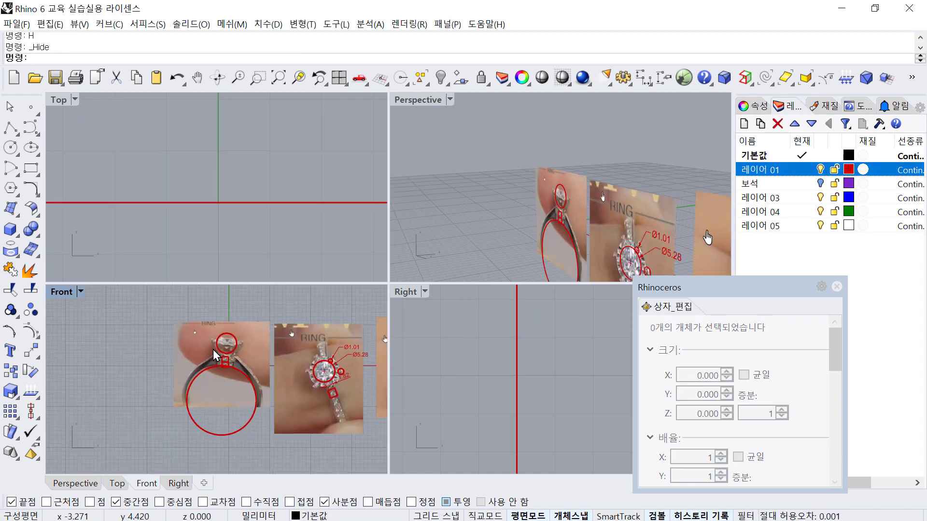
right_click_drag(215, 348, 152, 338)
scroll(152, 337, "down", 5)
left_click_drag(337, 409, 95, 295)
left_click_drag(224, 348, 212, 402)
left_click(256, 327)
Examine the ring reference photo around the gem setting and the shoulders of the band
scroll(234, 326, "up", 6)
right_click_drag(190, 388, 241, 363)
scroll(234, 326, "up", 4)
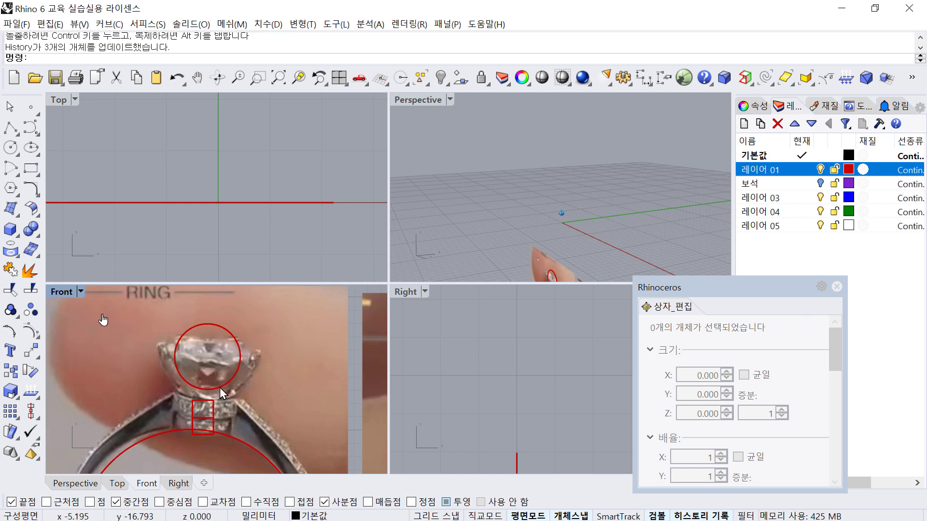
scroll(213, 388, "down", 1)
scroll(207, 390, "down", 1)
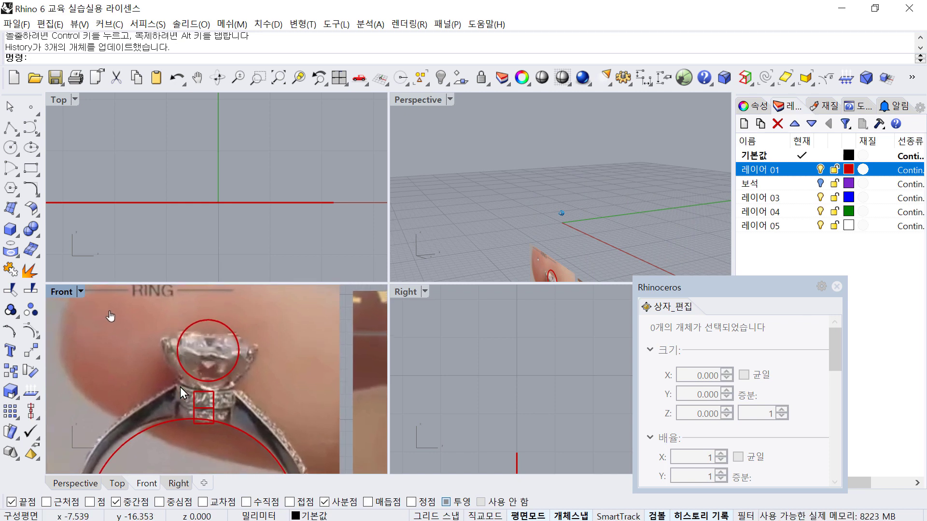
scroll(241, 400, "down", 3)
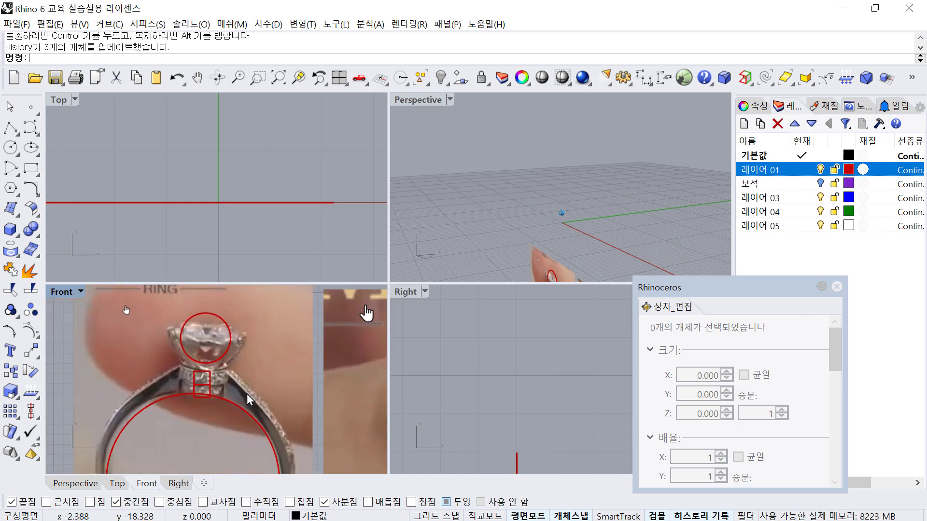
left_click(556, 224)
left_click(375, 201)
Hide layer 레이어 01 and show all hidden ring objects again around the gem setting in the Front view
left_click(820, 169)
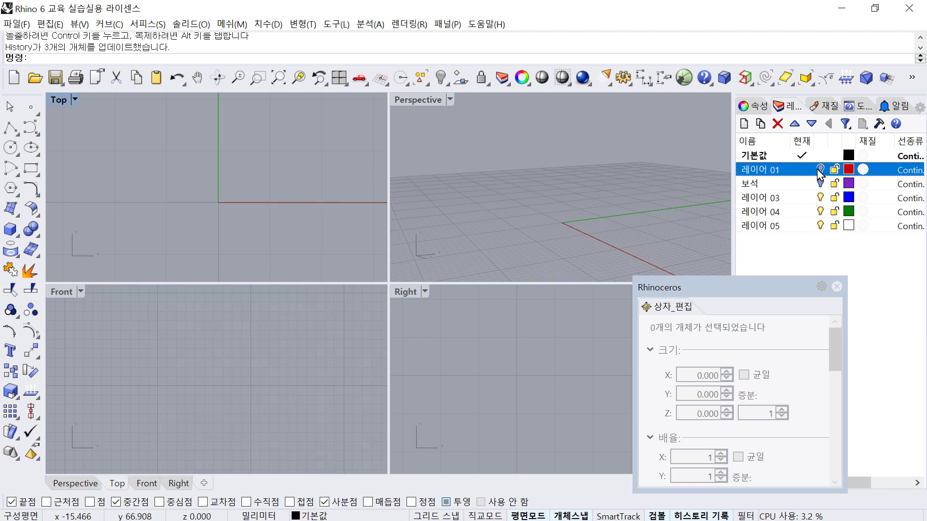
key("ctrl+alt+h")
scroll(292, 345, "down", 8)
right_click_drag(290, 346, 301, 412)
scroll(291, 346, "up", 8)
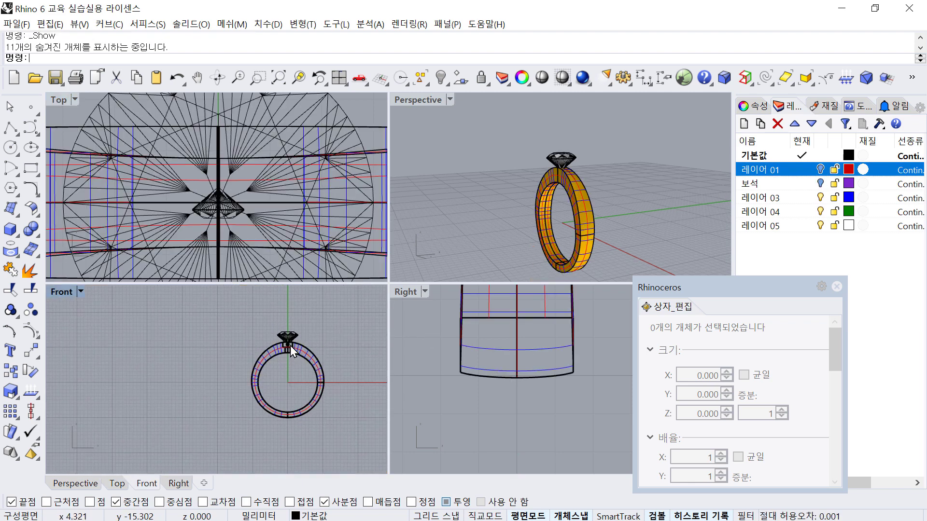
scroll(290, 367, "up", 3)
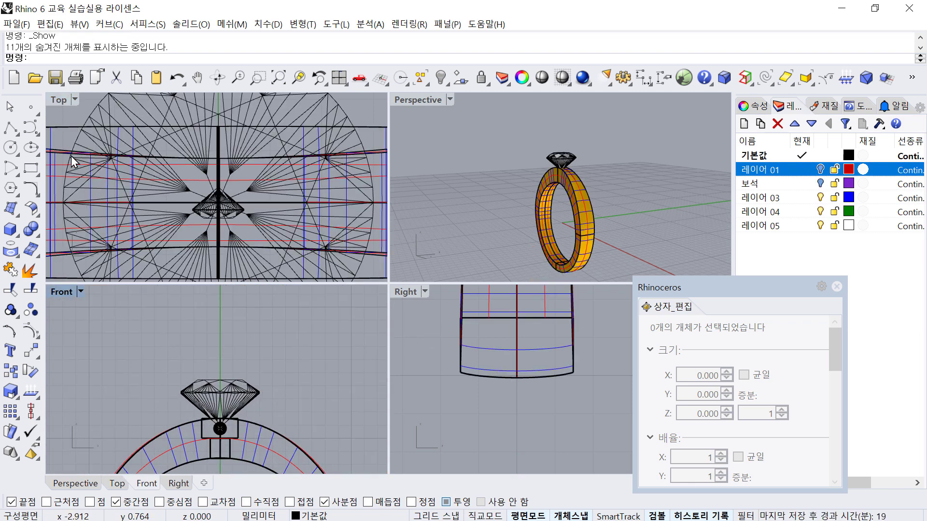
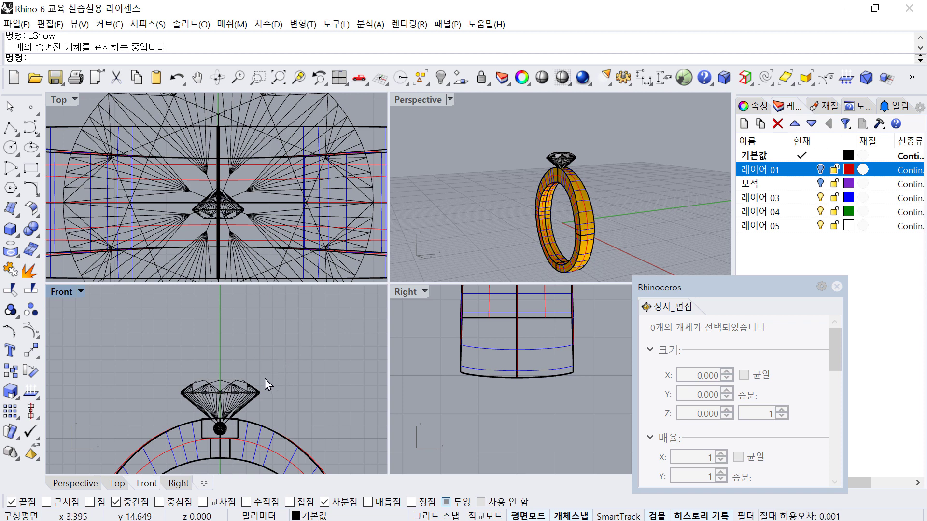
Draw a three-point curved prong profile about 2.6 mm wide and 5.9 mm high in the Front view, from the band up beside the gem
left_click(31, 127)
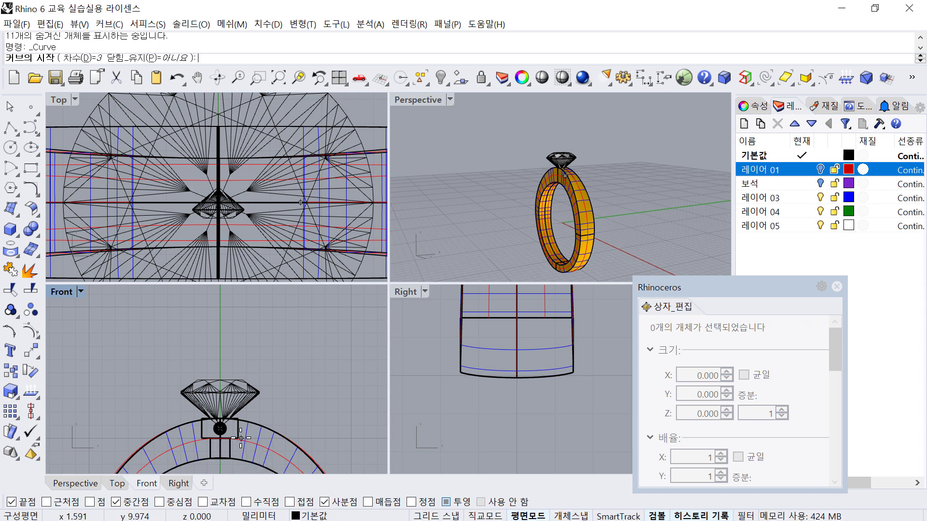
left_click(237, 440)
left_click(272, 406)
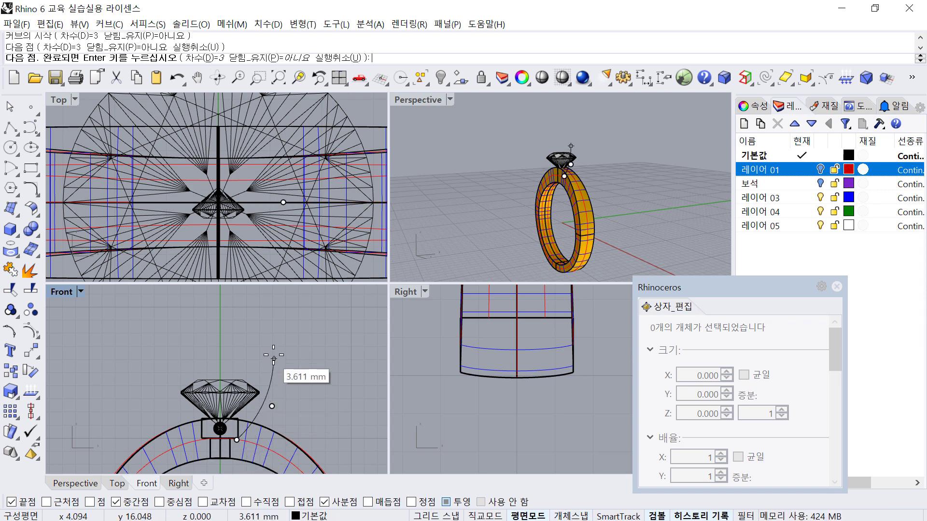
left_click(270, 365)
key("Return")
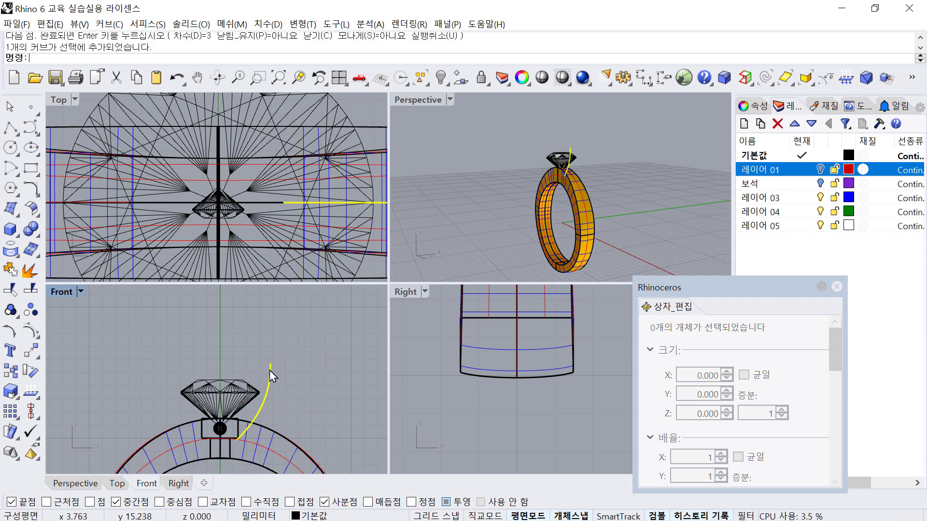
Isolate the new prong curve and the right half of the band by hiding all other visible objects
left_click(265, 447, "shift")
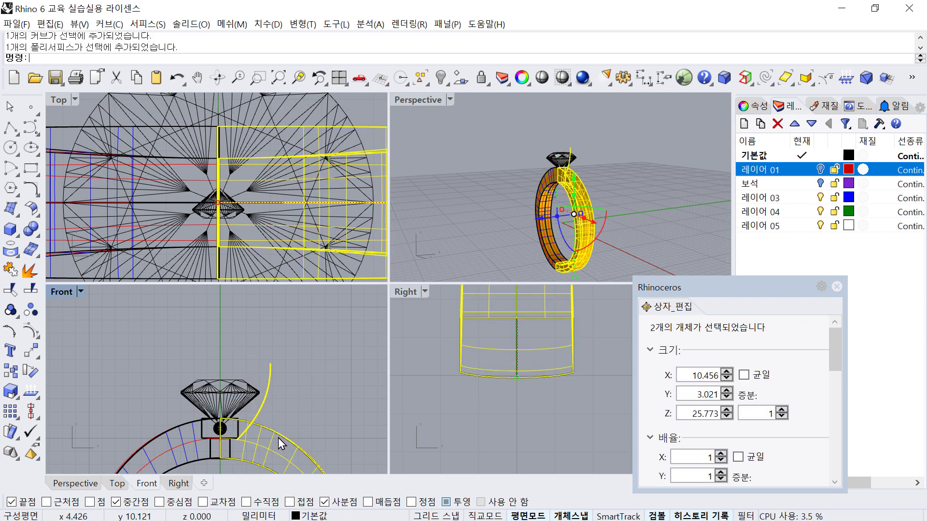
key("ctrl+i")
key("ctrl+h")
left_click(665, 175)
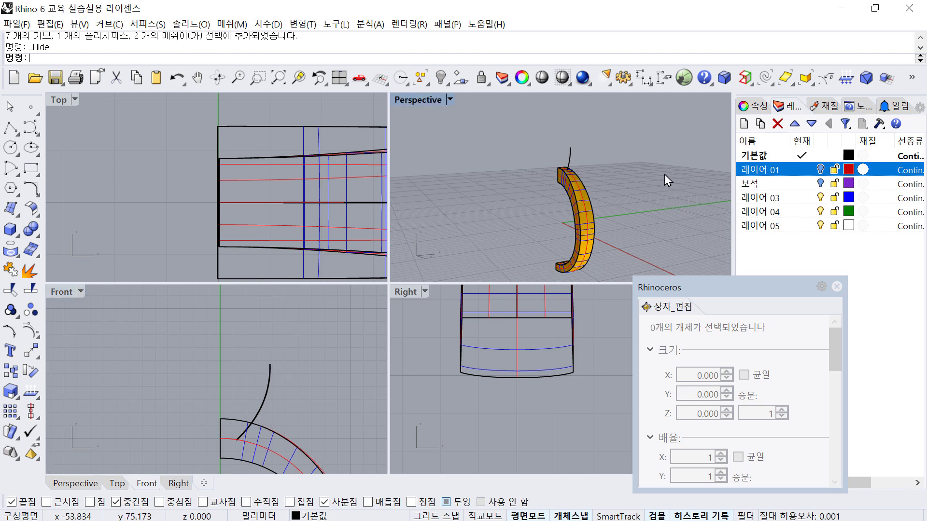
right_click_drag(664, 174, 570, 181)
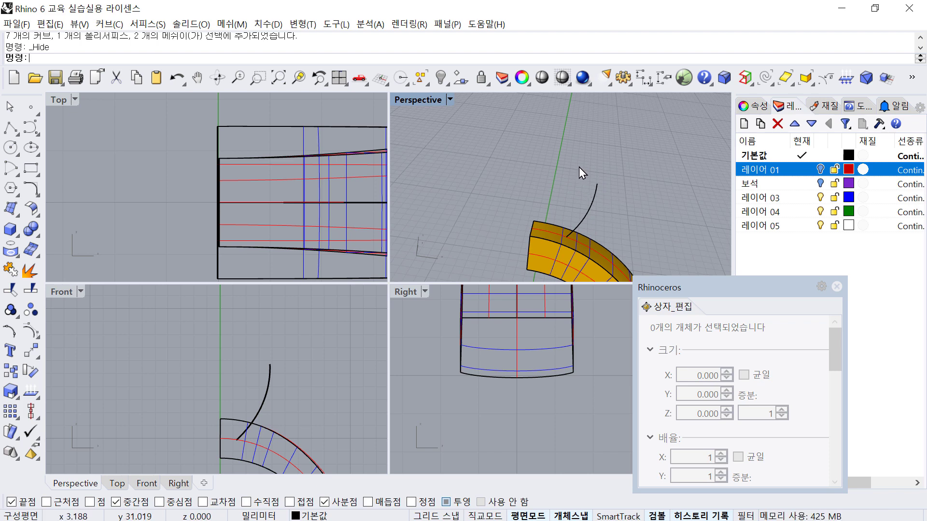
right_click_drag(595, 175, 600, 181)
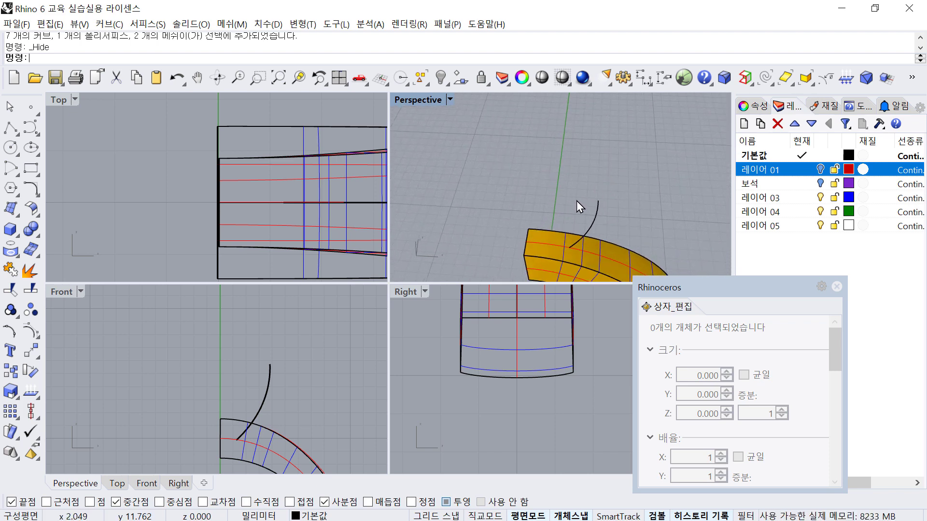
Hide the remaining half band, keeping only the prong curve on display near the origin in the Top view
left_click(597, 208)
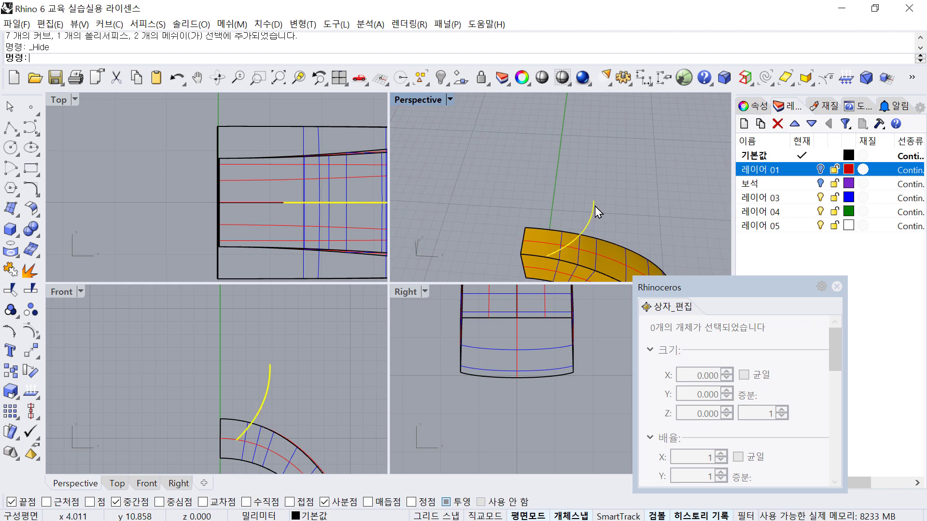
scroll(158, 202, "down", 8)
right_click_drag(158, 205, 145, 209)
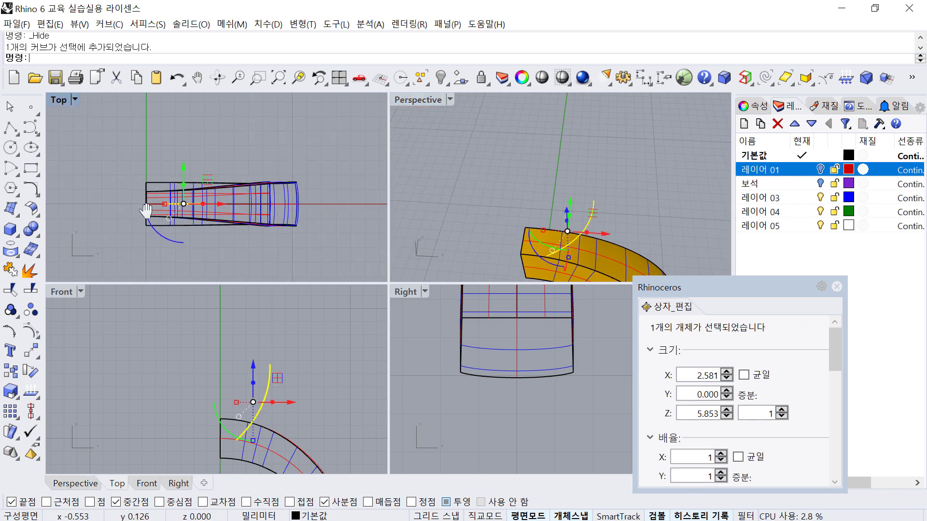
scroll(159, 203, "up", 6)
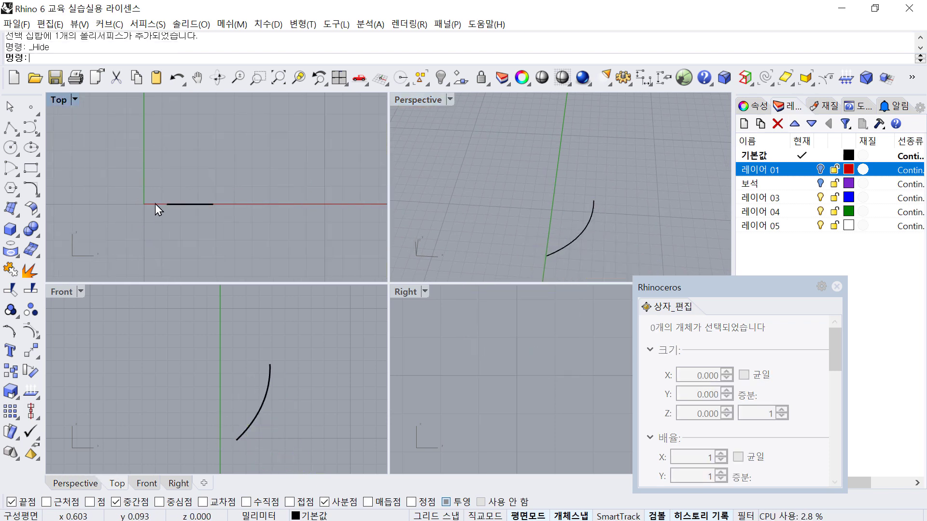
right_click_drag(155, 207, 123, 215)
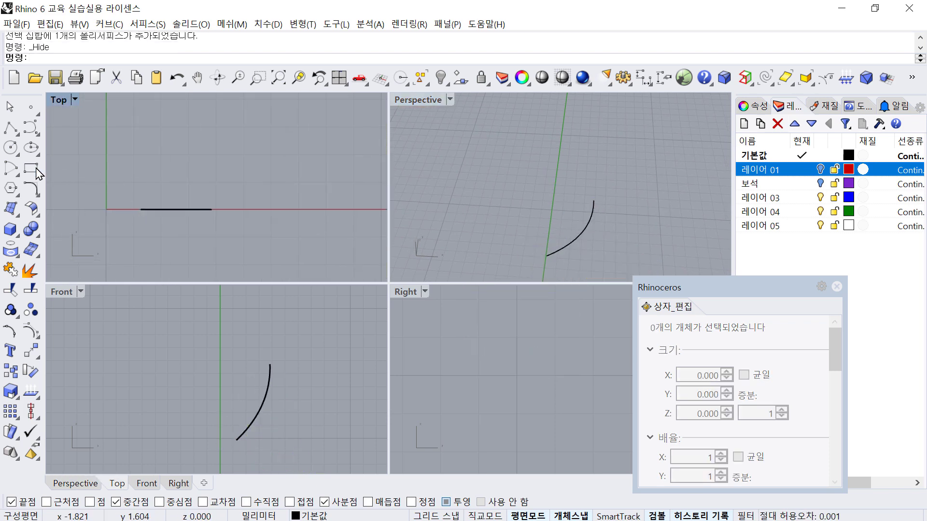
Turn off projected snapping and draw a centre-based rectangle about 0.81 × 1.33 mm on the arc's upper end in the Top view
left_click(30, 170)
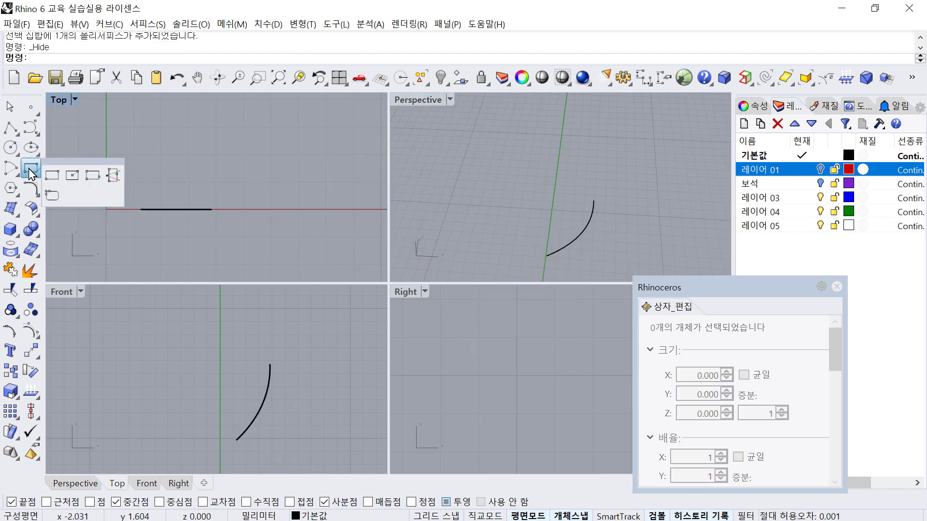
left_click(72, 175)
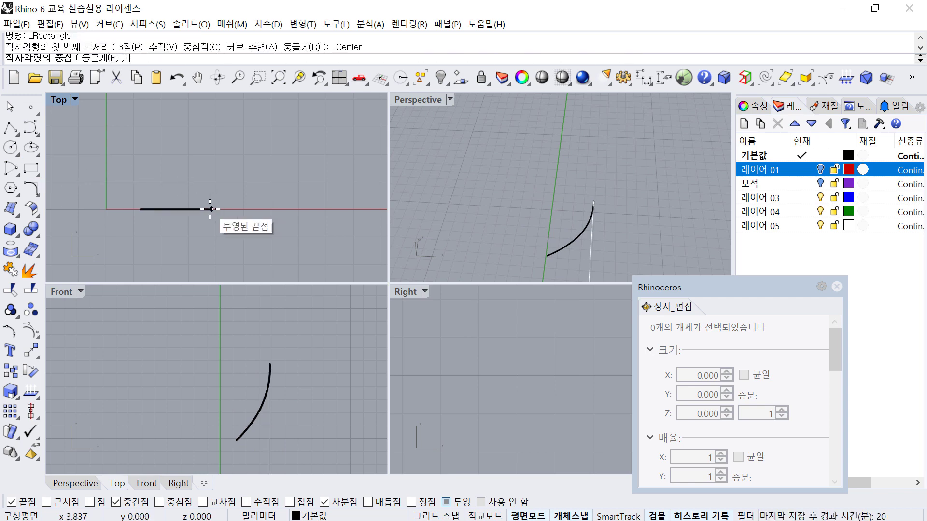
left_click(446, 502)
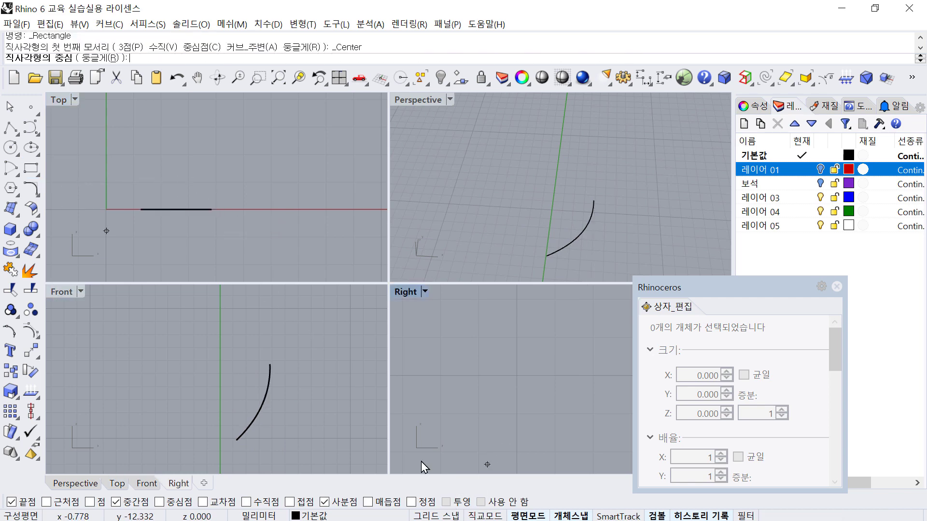
left_click(212, 209)
scroll(234, 192, "up", 2)
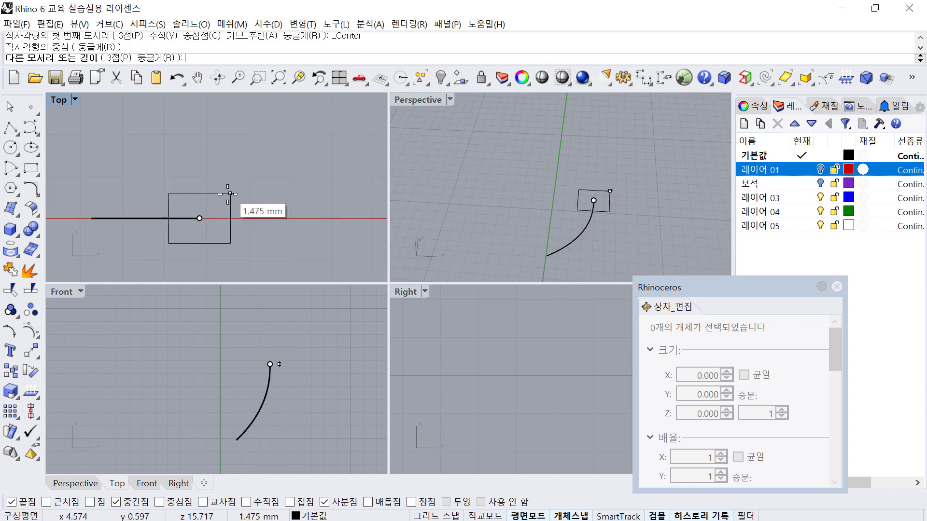
left_click(216, 190)
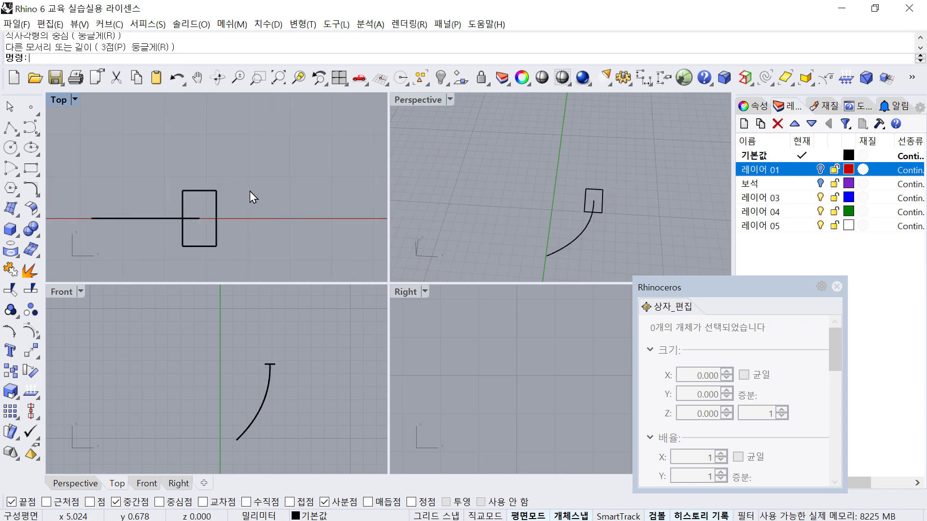
Dimension the rectangle's outer vertical edge in the Top view
left_click(217, 196)
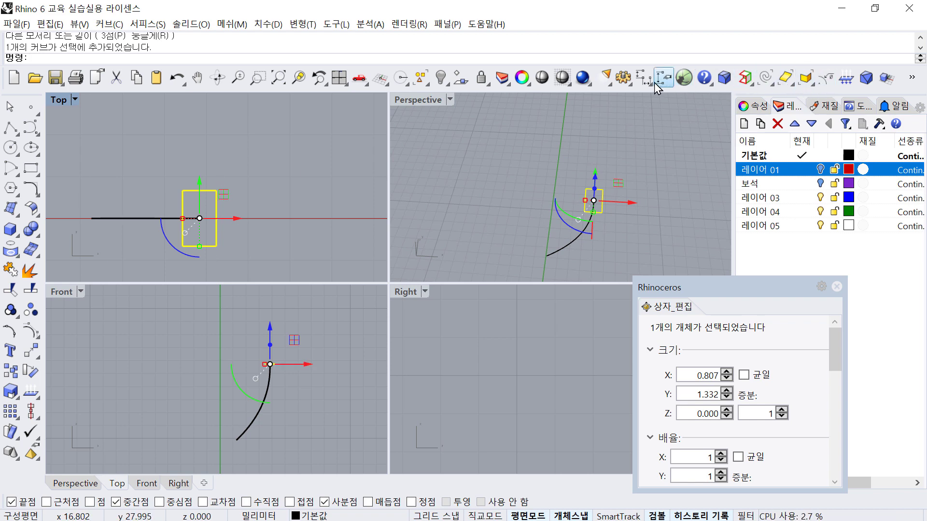
left_click(664, 78)
left_click(216, 191)
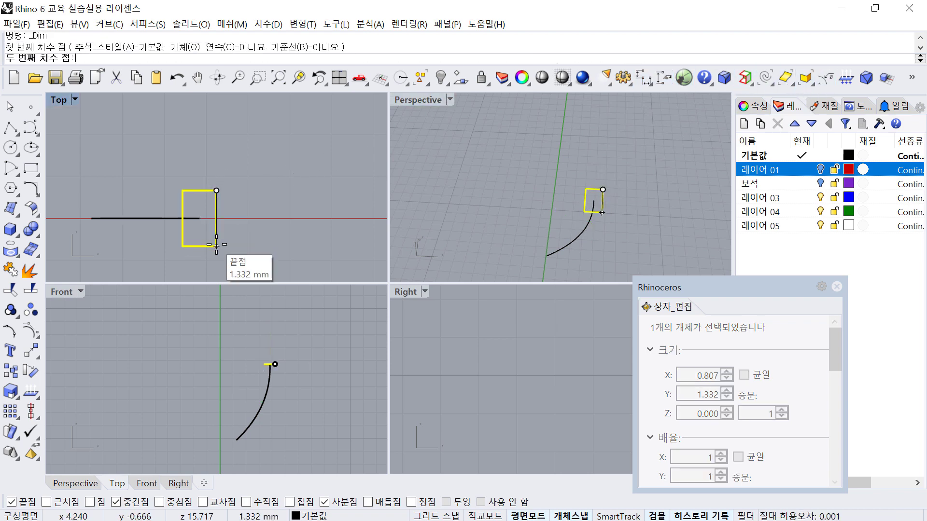
left_click(217, 246)
left_click(284, 231)
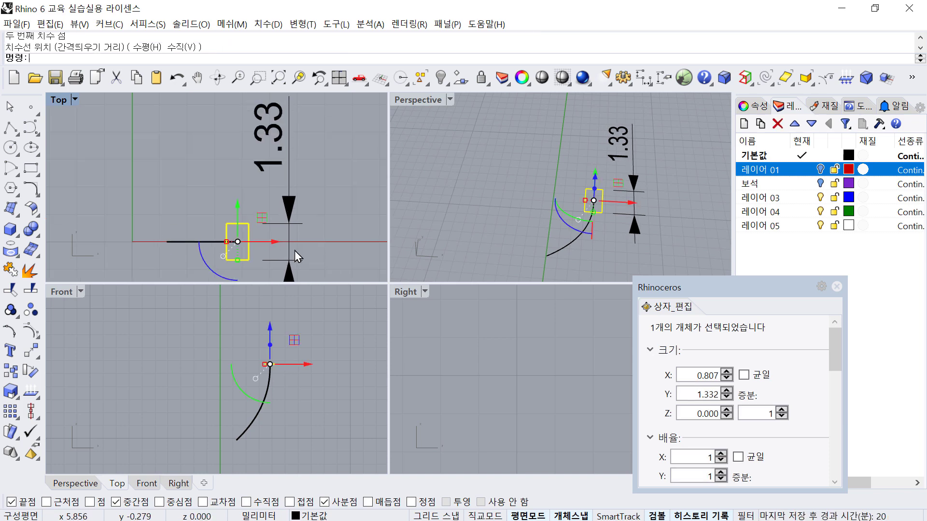
Show the rectangle's control points and shorten its inner edge symmetrically to form a trapezoid
scroll(236, 225, "up", 2)
key("F10")
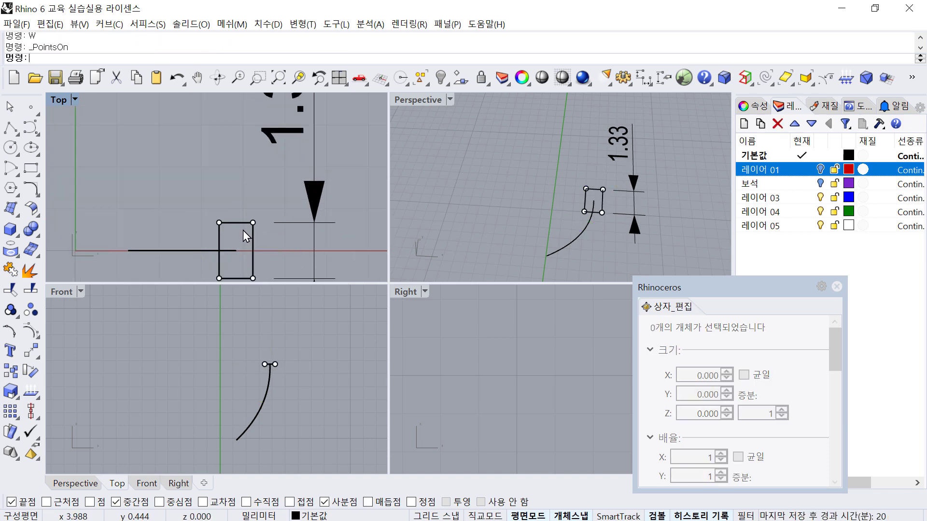
scroll(243, 231, "up", 1)
left_click_drag(193, 147, 209, 239)
key("Escape")
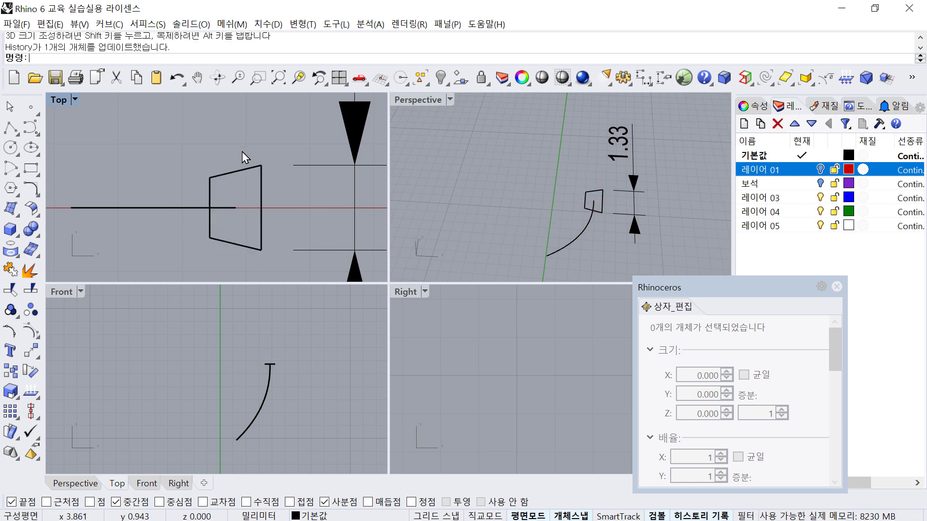
Explode the trapezoid into separate line segments
left_click(264, 190)
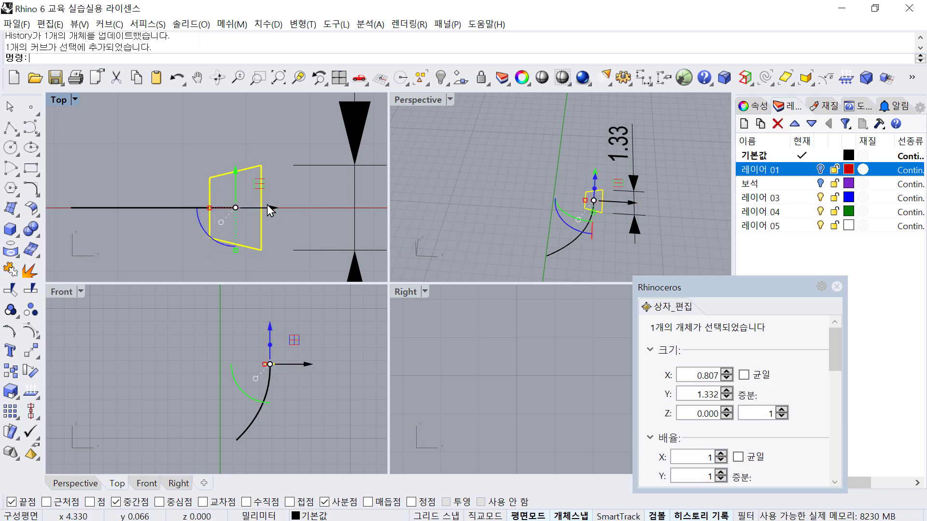
type("x")
key("Return")
key("Escape")
Rebuild the trapezoid's long outer edge with 4 points and degree 3
left_click(263, 180)
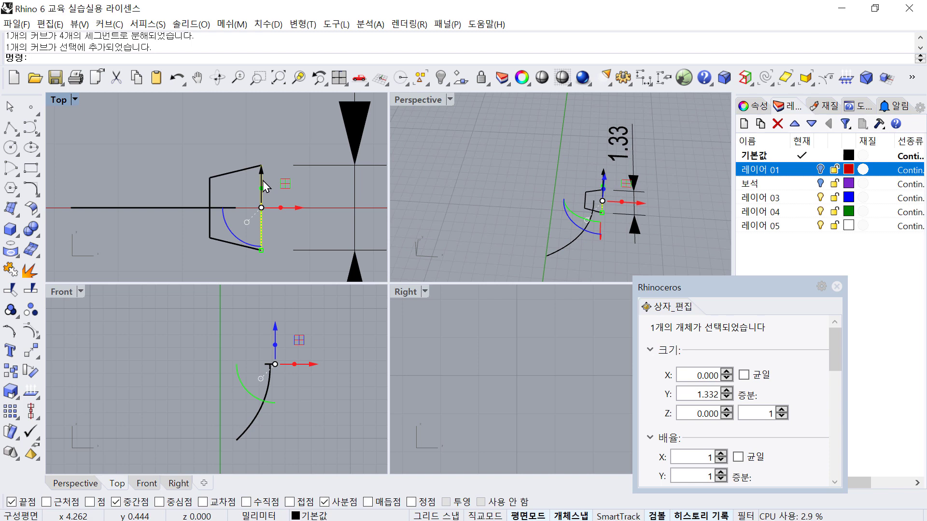
type("rebuild")
key("Return")
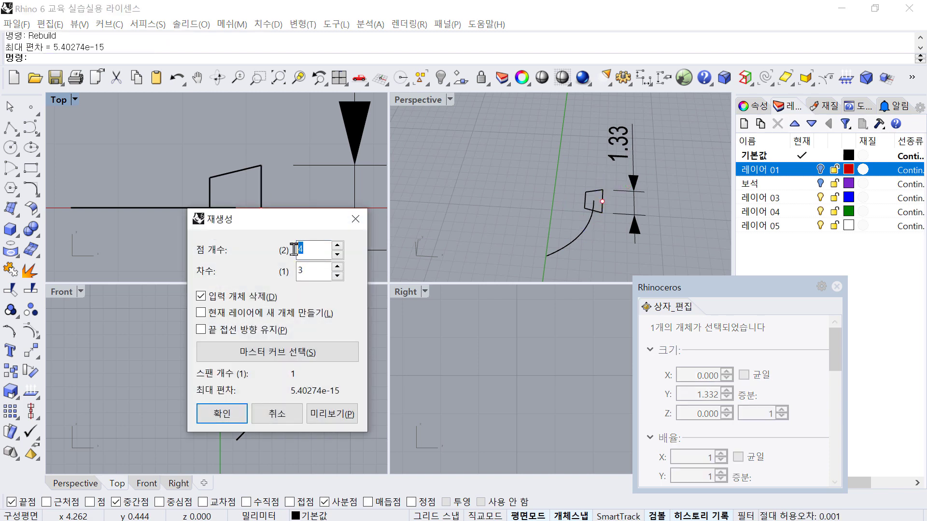
left_click(222, 414)
Show the rebuilt edge's control points and move the middle ones outward to bow the edge into a smooth curve
key("F10")
type("W")
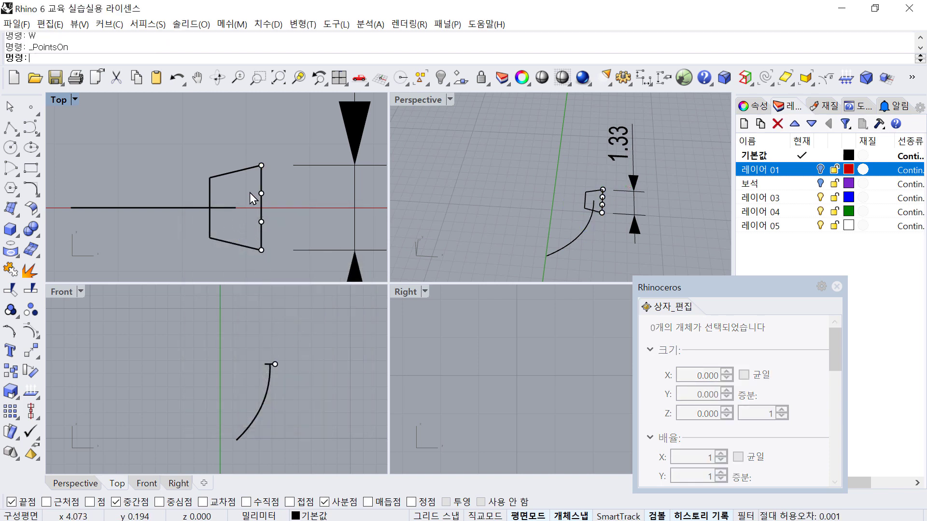
left_click_drag(276, 242, 277, 242)
left_click_drag(286, 209, 294, 210)
left_click_drag(269, 222, 270, 238)
left_click_drag(302, 208, 307, 208)
key("Escape")
key("Escape")
Join the four profile segments into one closed curve
scroll(294, 159, "down", 2)
right_click_drag(294, 161, 272, 165)
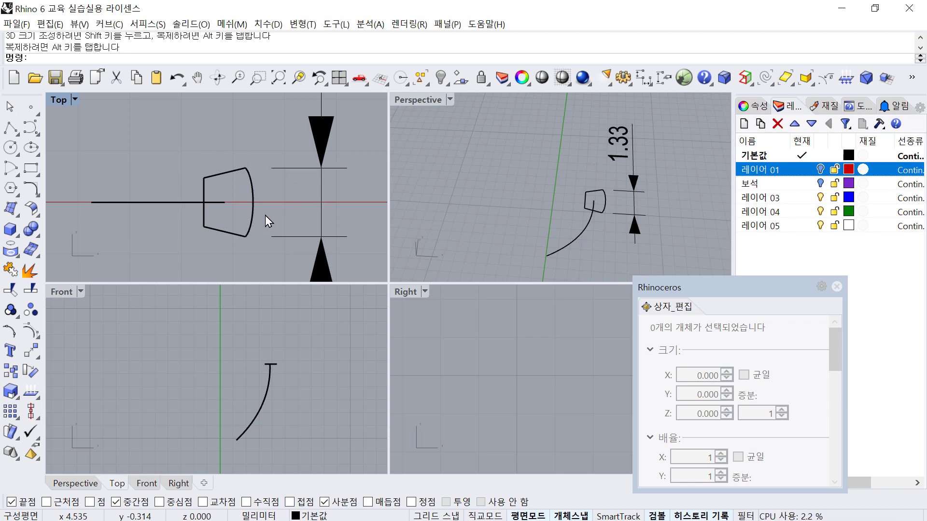
left_click_drag(182, 148, 289, 260)
scroll(264, 239, "down", 1)
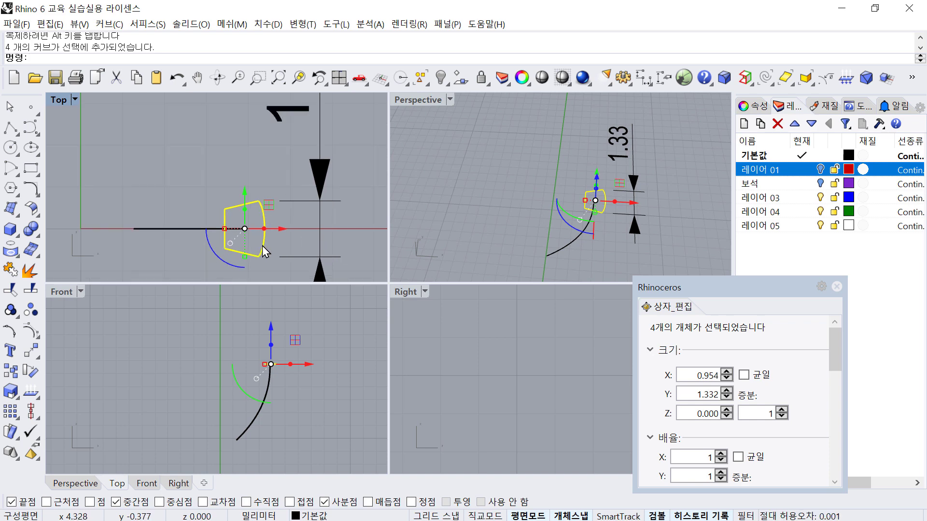
key("ctrl+j")
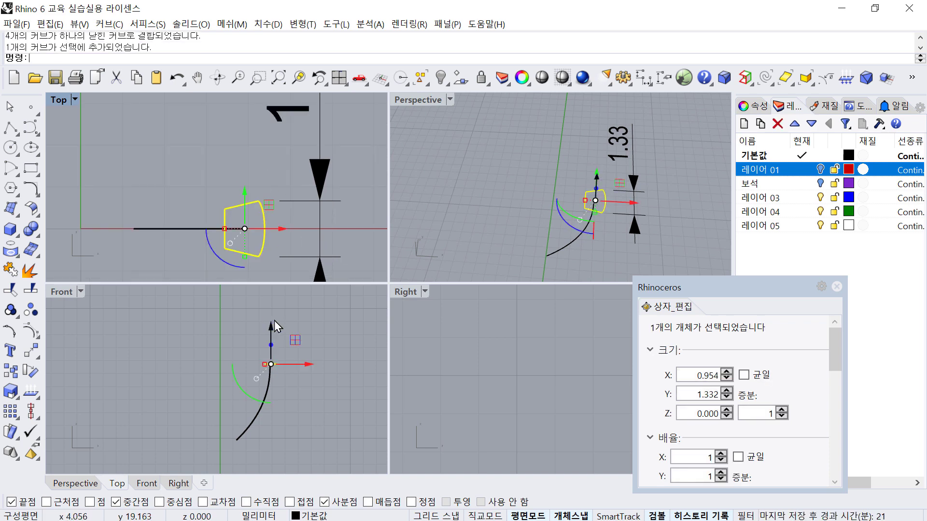
Place a copy of the closed profile at the arc's lower end in the Front view, rotated perpendicular to the arc
scroll(275, 321, "down", 2)
scroll(289, 372, "up", 3)
left_click_drag(303, 333, 230, 402)
scroll(241, 449, "up", 5)
scroll(271, 398, "down", 3)
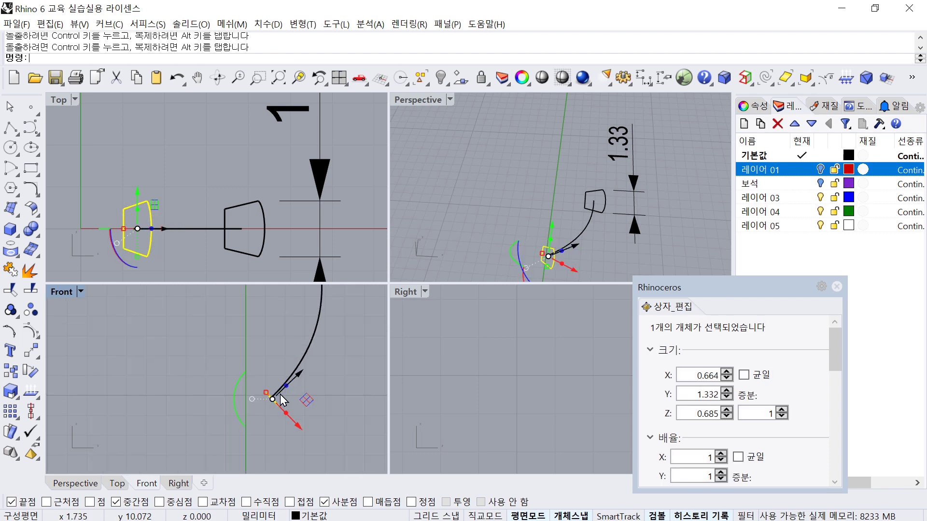
left_click(318, 359)
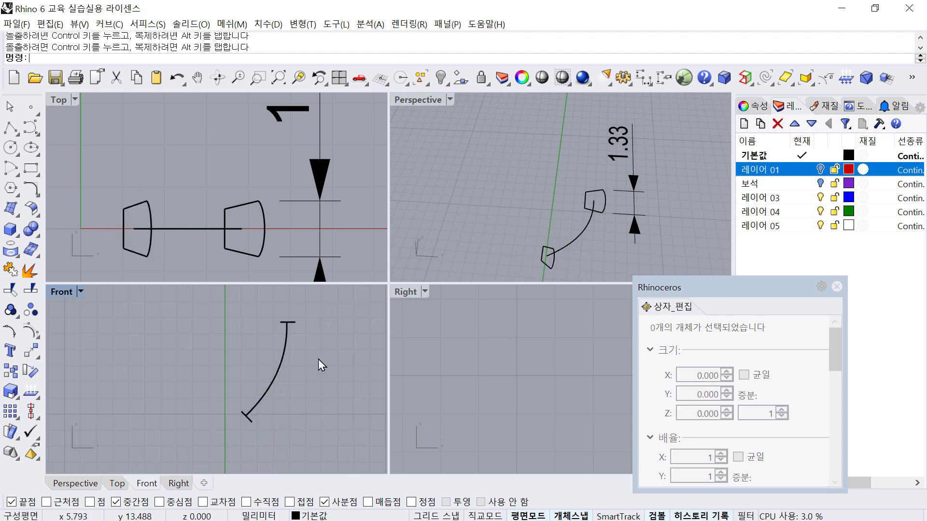
Scale the lower profile down uniformly to about 0.53 × 1.06 × 0.55 mm
left_click(248, 418)
scroll(193, 239, "up", 3)
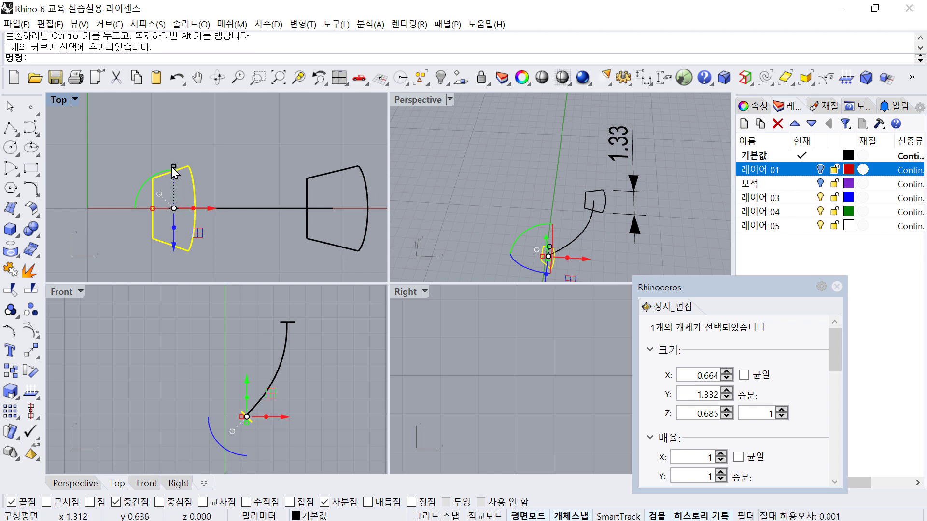
left_click_drag(174, 180, 172, 175)
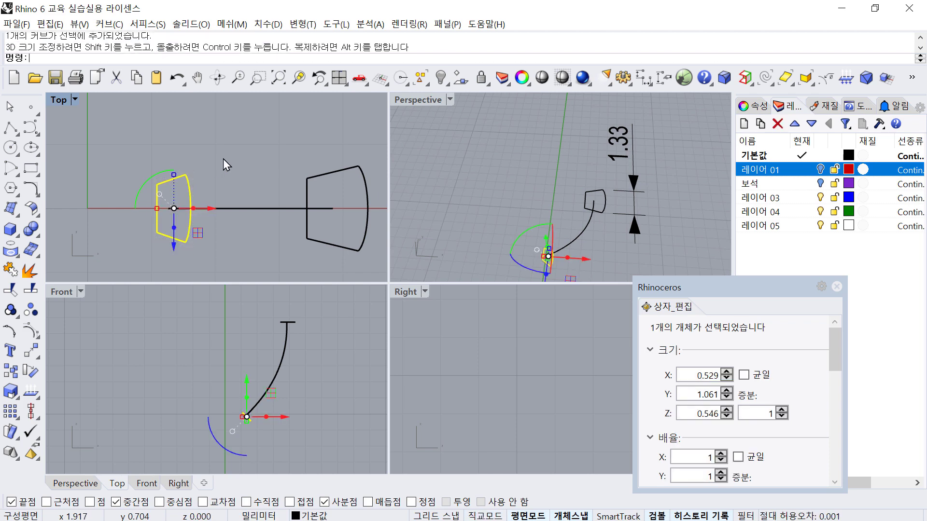
left_click(224, 158)
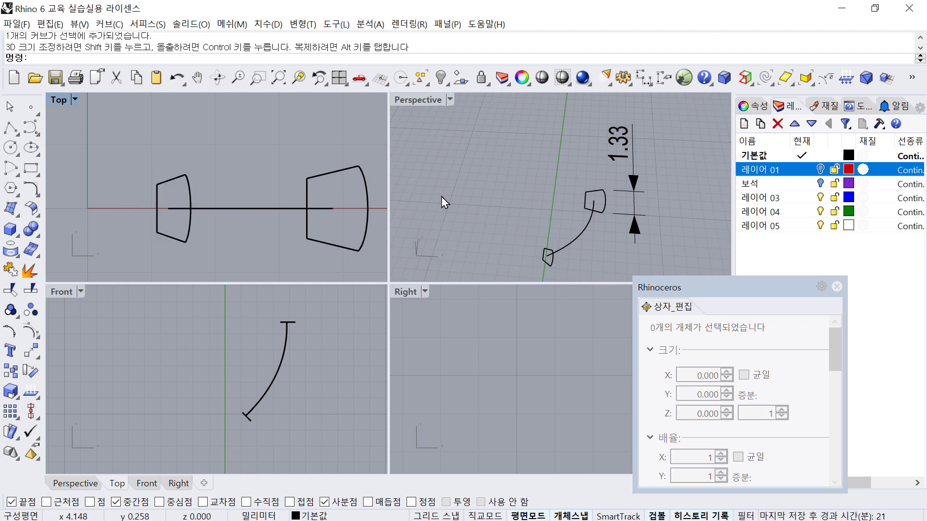
Start a one-rail sweep with the arc as rail and the lower and upper profiles as cross sections
right_click_drag(497, 190, 496, 190)
scroll(128, 168, "up", 2)
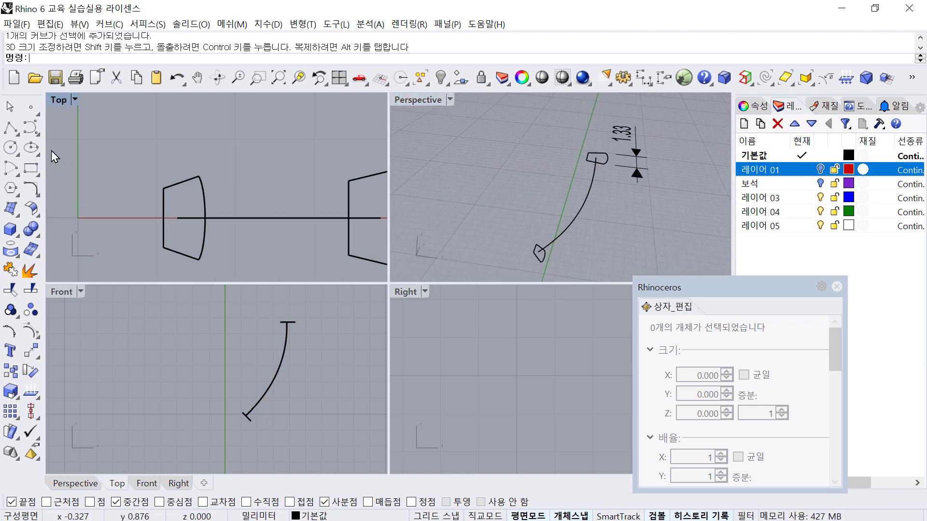
left_click(17, 215)
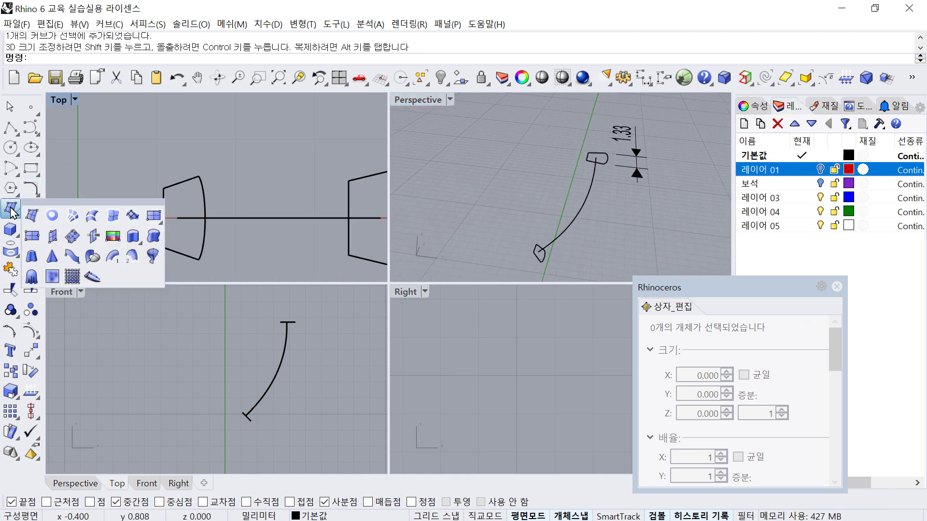
left_click(113, 257)
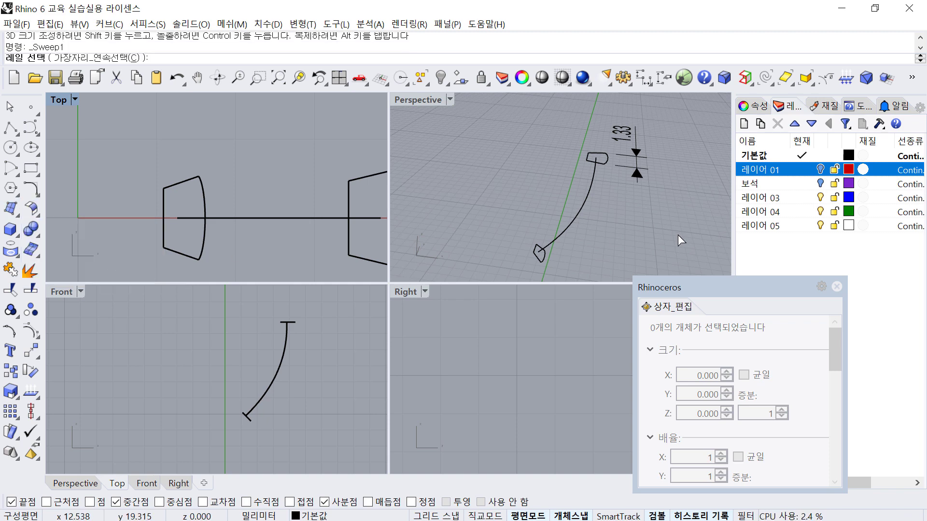
left_click(589, 190)
left_click(541, 255)
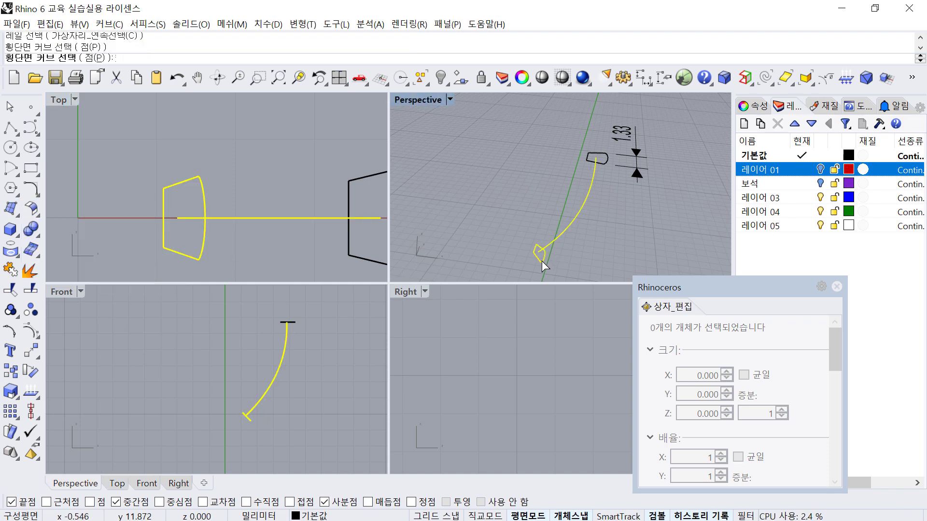
left_click(598, 158)
key("Return")
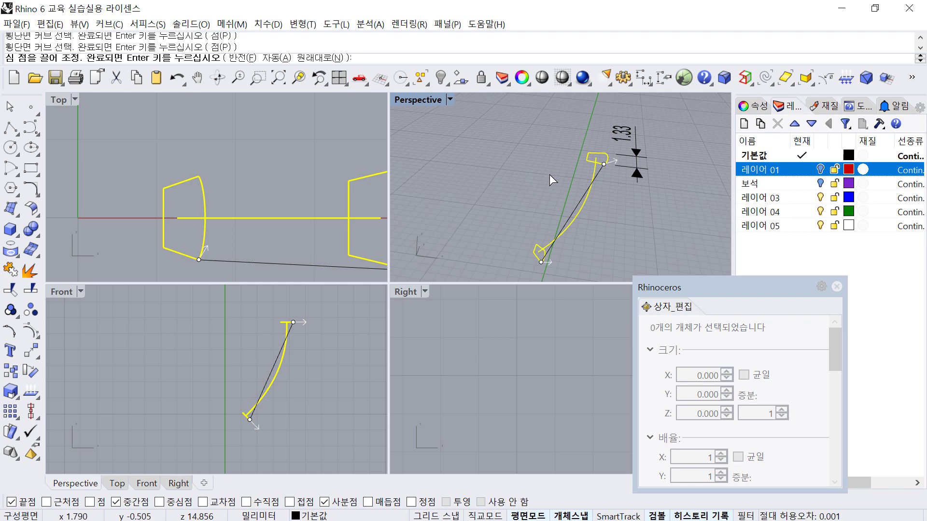
Align the seam points on both profiles' inner edge midpoints and create the sweep with freeform frames and unchanged cross sections
left_click_drag(544, 266, 535, 248)
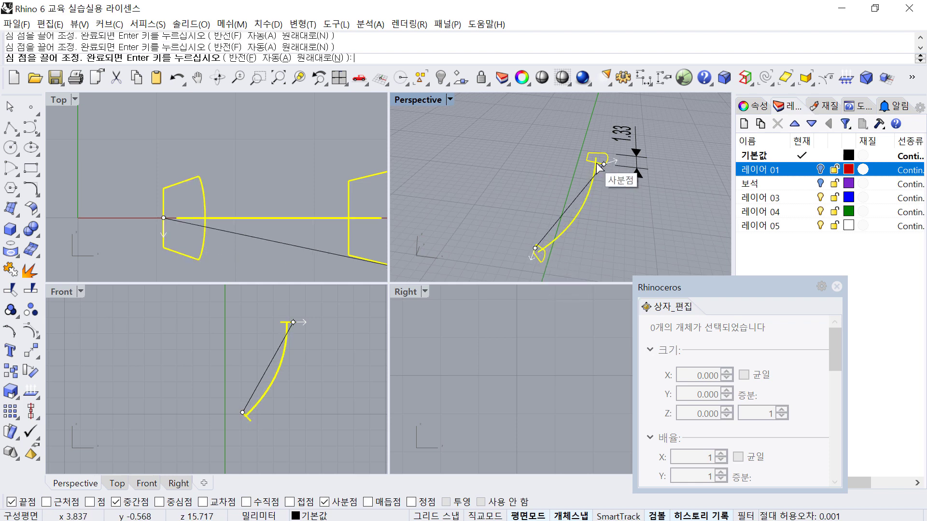
left_click_drag(602, 166, 588, 157)
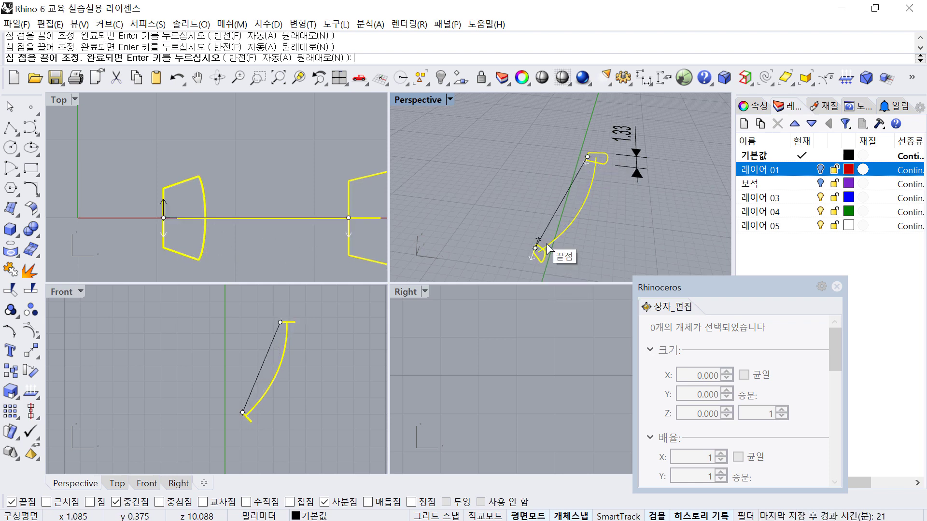
scroll(544, 232, "up", 6)
scroll(522, 211, "down", 4)
key("Return")
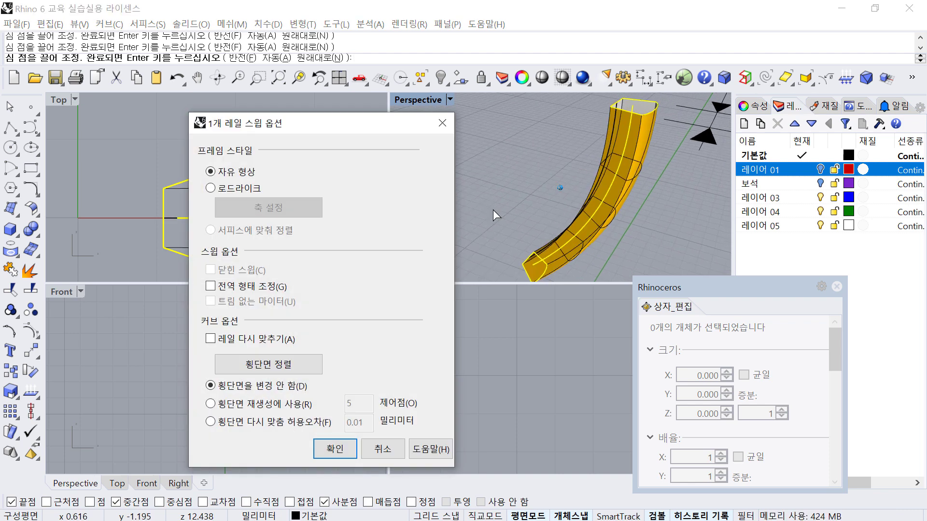
right_click_drag(497, 222, 479, 285)
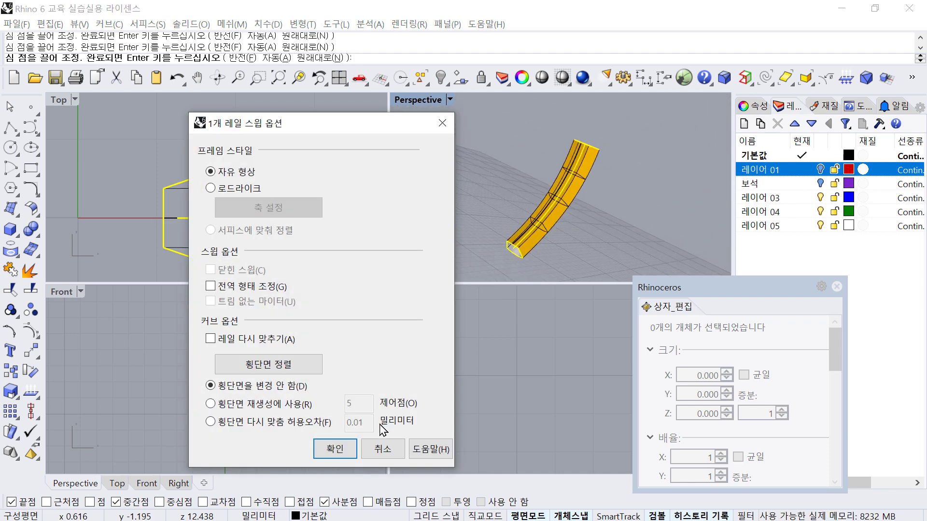
left_click(344, 448)
Show all hidden objects to bring back the ring and gemstone around the swept prong
right_click_drag(618, 225, 618, 225)
key("ctrl+alt+h")
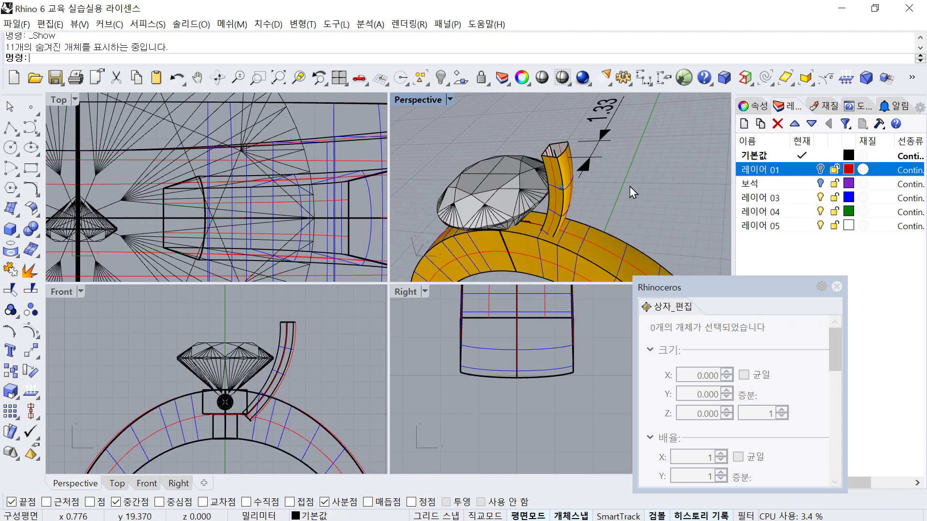
right_click_drag(629, 186, 623, 183)
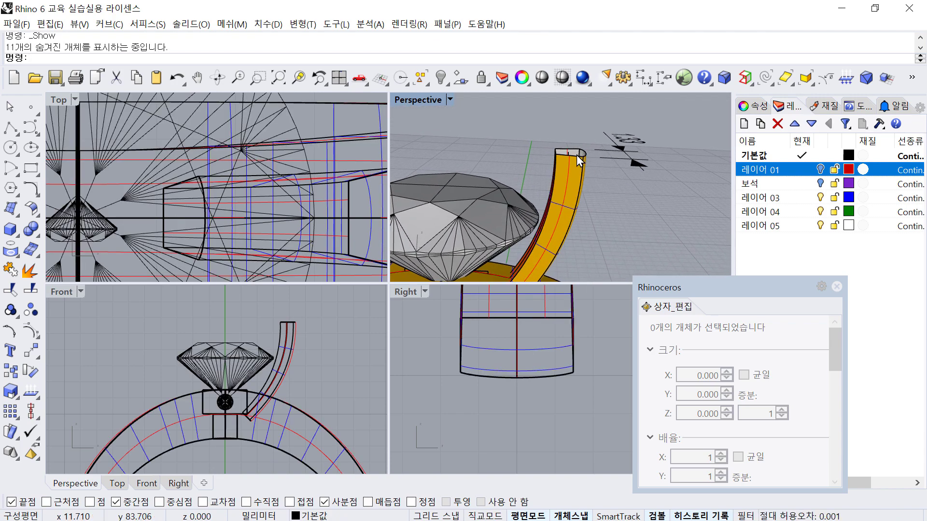
Move the upper profile, lower profile and rail arc together slightly toward the gemstone
left_click(577, 156)
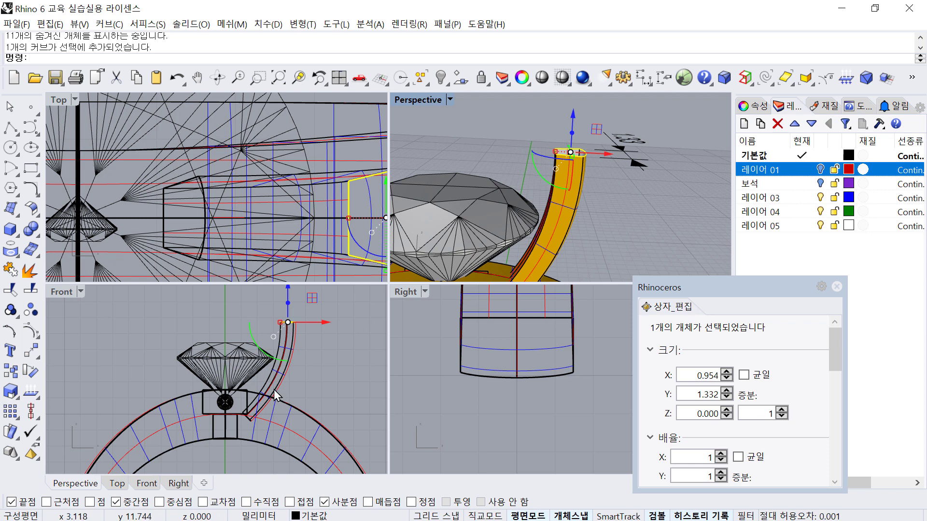
scroll(234, 407, "up", 4)
left_click(248, 432, "shift")
left_click(290, 465)
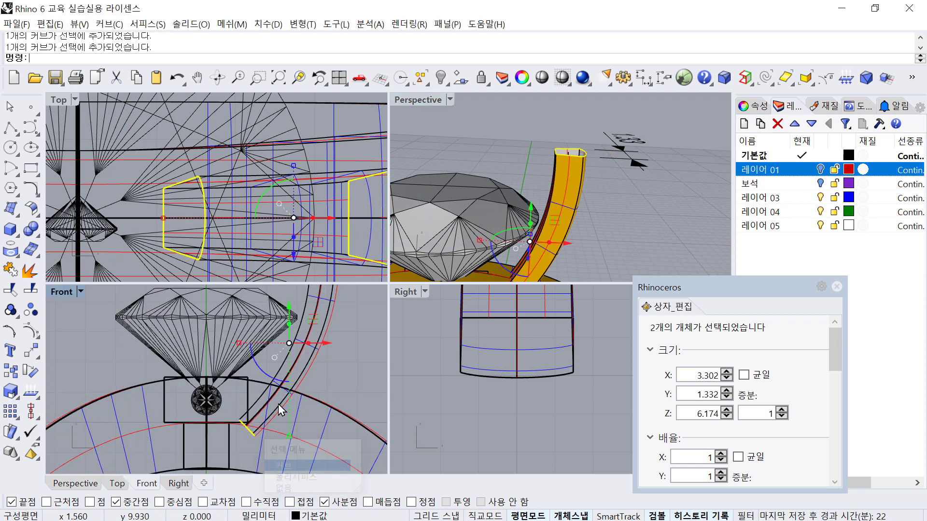
left_click(295, 325, "shift")
left_click(333, 357)
scroll(324, 375, "down", 4)
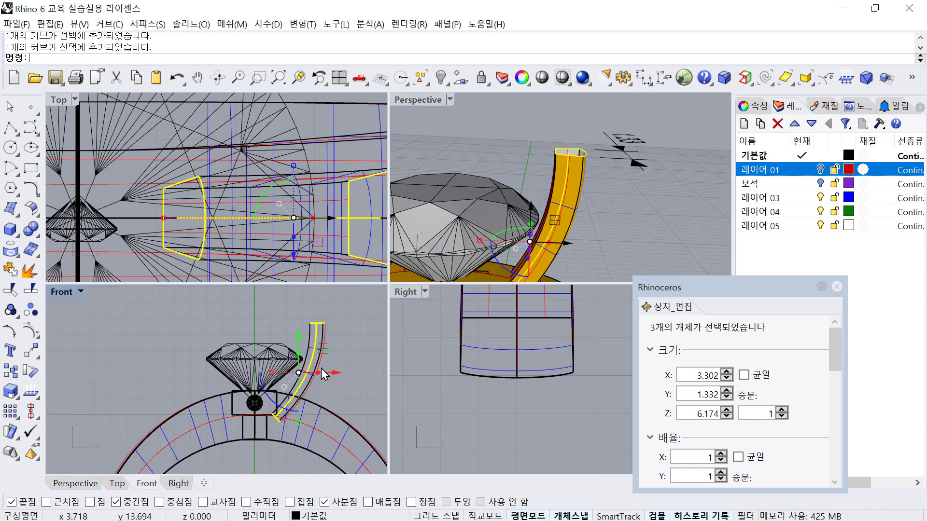
left_click_drag(324, 375, 328, 376)
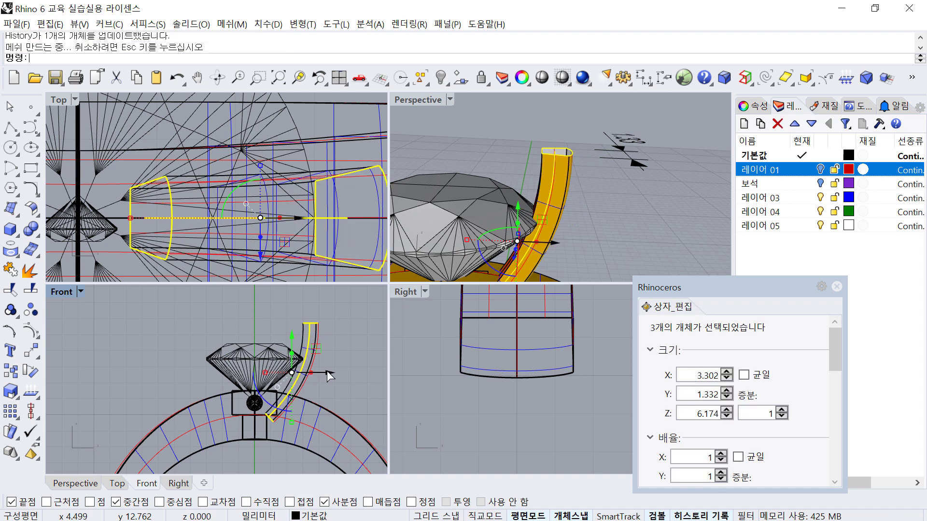
left_click(359, 341)
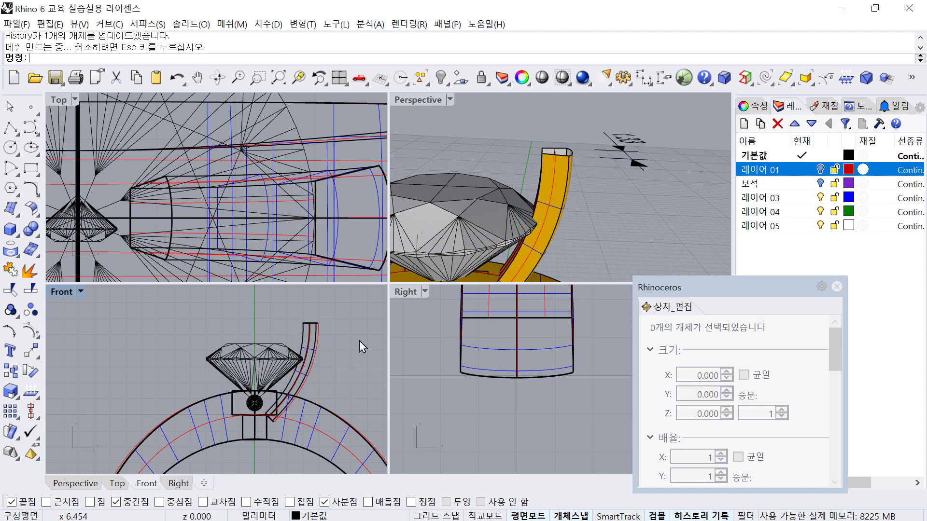
Try moving the prong's upper profile slightly up and away from the gemstone, and undo those moves
left_click_drag(298, 308, 336, 350)
right_click_drag(344, 365, 353, 406)
mouse_move(343, 343)
left_mouse_down()
mouse_move(360, 346)
mouse_move(365, 337)
mouse_move(344, 338)
left_mouse_up()
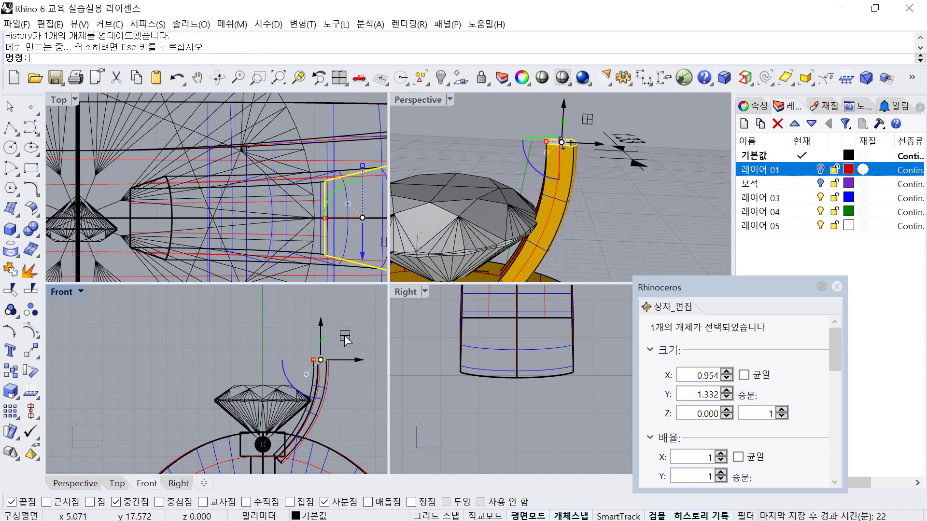
key("ctrl+z")
key("ctrl+z")
key("ctrl+z")
key("ctrl+z")
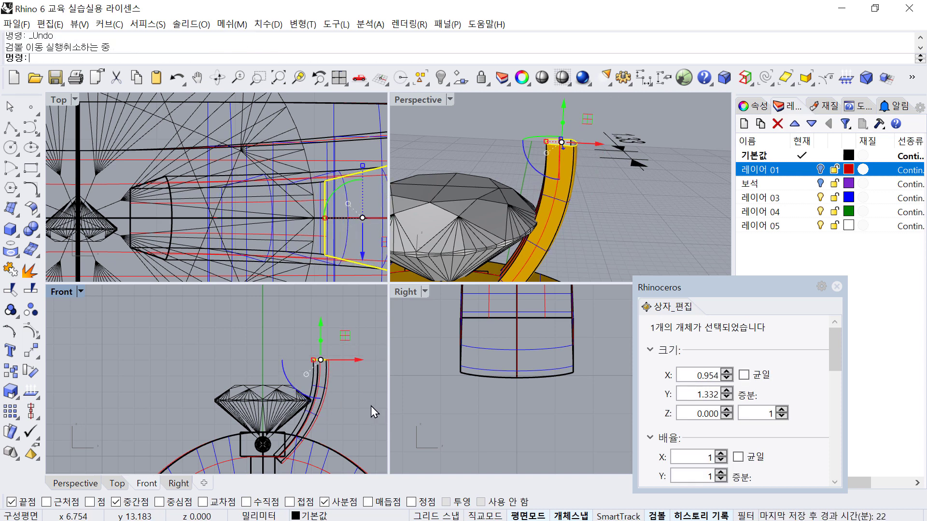
key("ctrl+z")
key("ctrl+z")
key("ctrl+z")
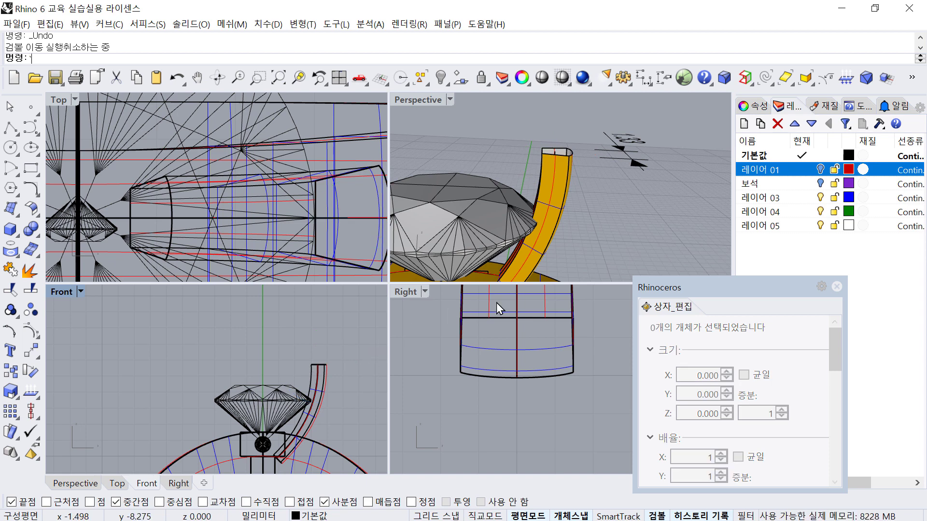
Turn on the control points of the profile curve at the prong's upper end
right_click_drag(627, 242, 621, 248)
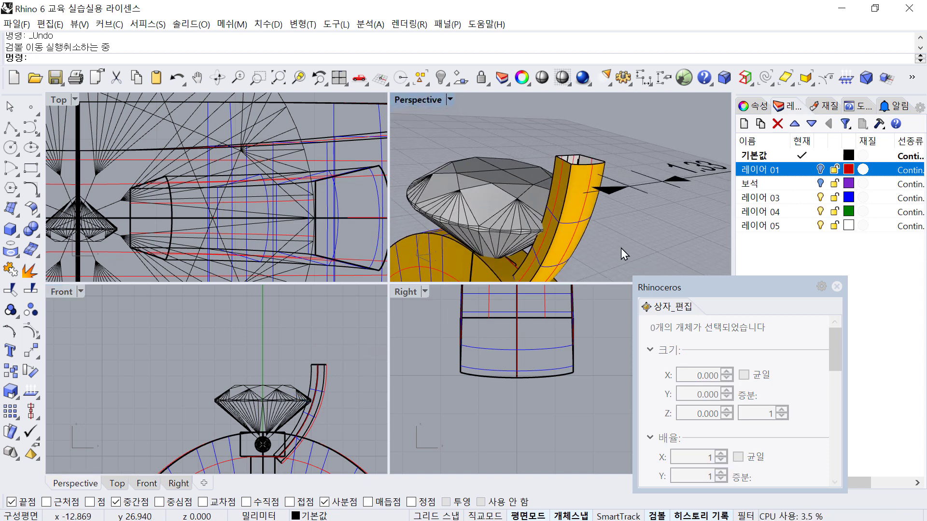
right_click_drag(616, 250, 621, 250)
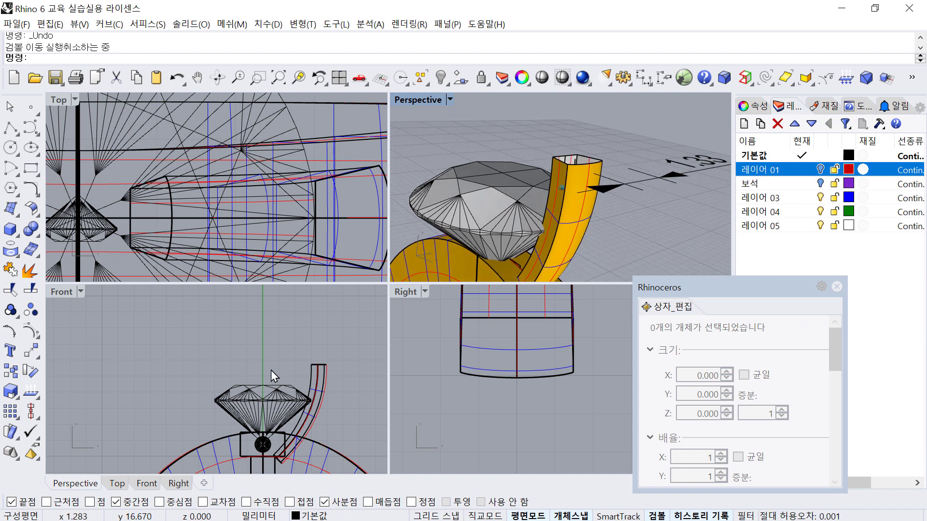
scroll(342, 345, "up", 8)
left_click(277, 389)
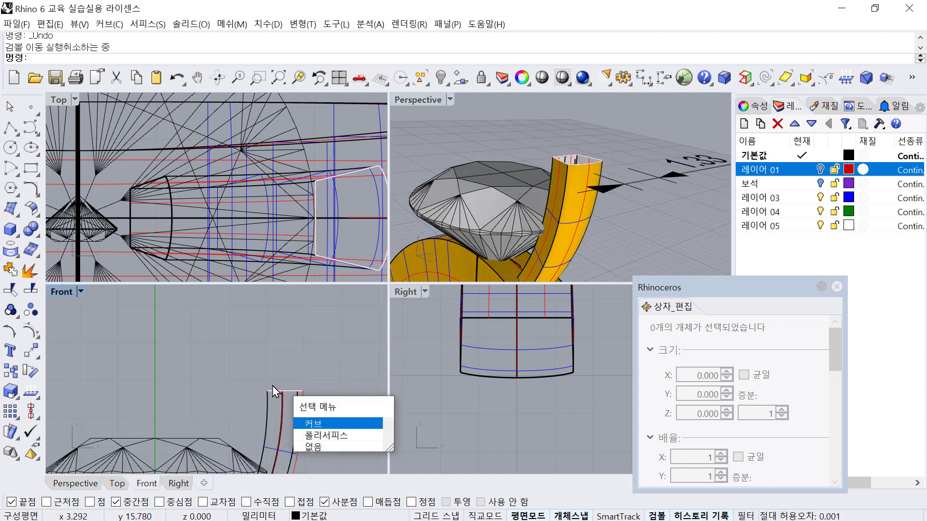
right_click(273, 386)
scroll(321, 306, "down", 4)
type("W")
key("space")
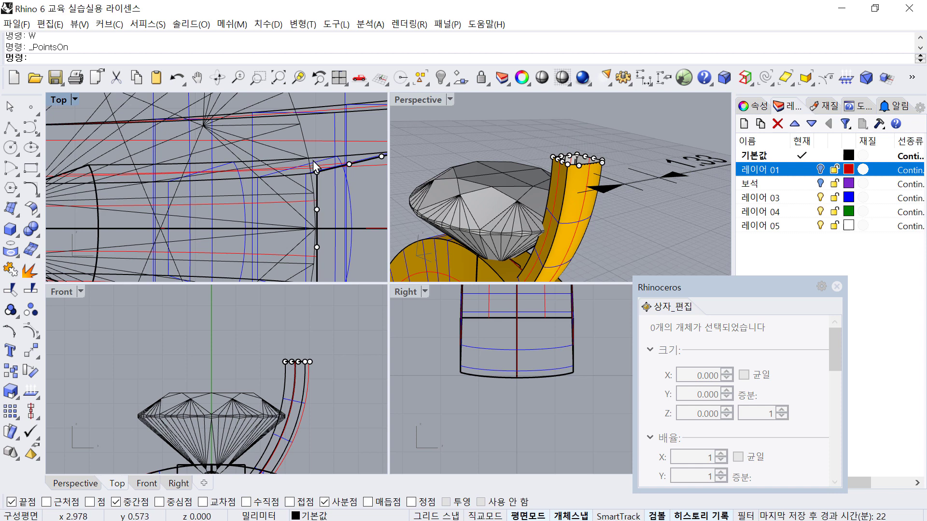
Narrow the upper profile's inner edge by scaling its four control points closer together lengthwise, and turn the points off
scroll(310, 148, "down", 2)
scroll(299, 146, "up", 2)
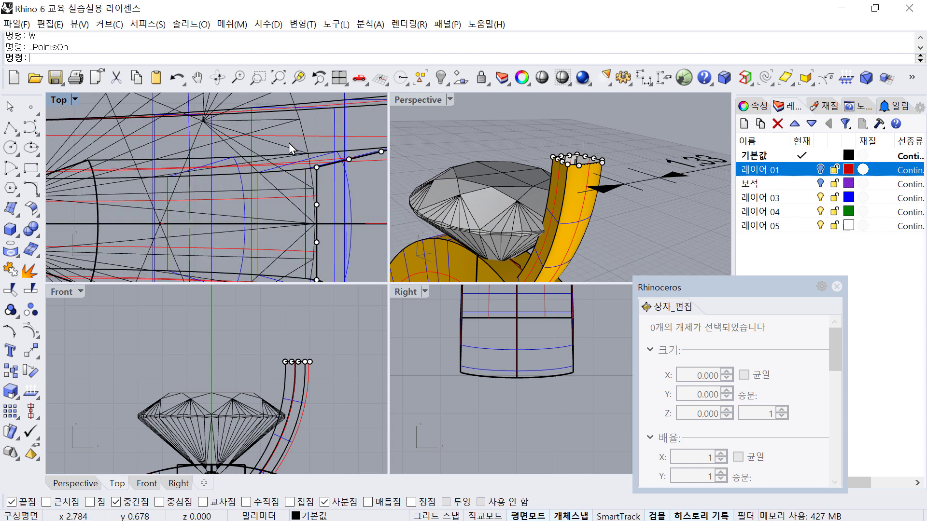
left_click_drag(290, 143, 333, 279)
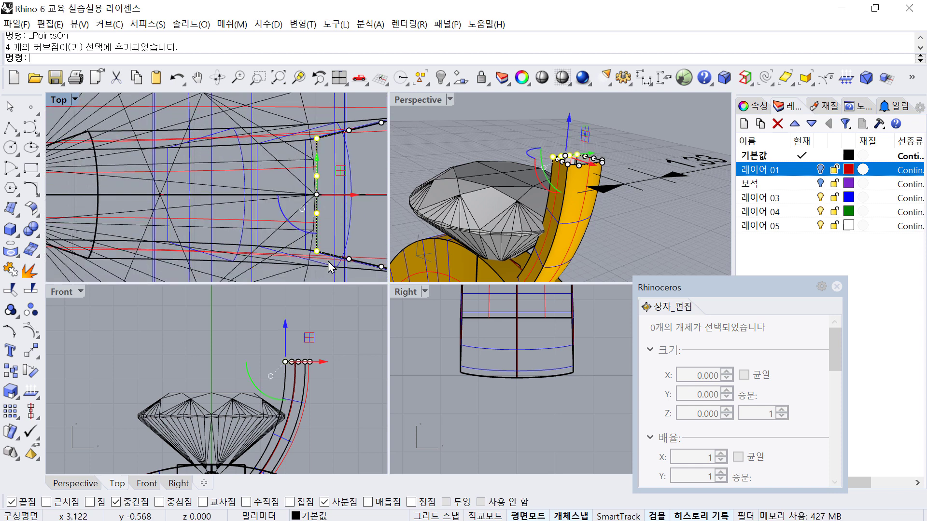
left_click_drag(313, 239, 314, 207)
left_click(638, 243)
right_click_drag(637, 243, 608, 201)
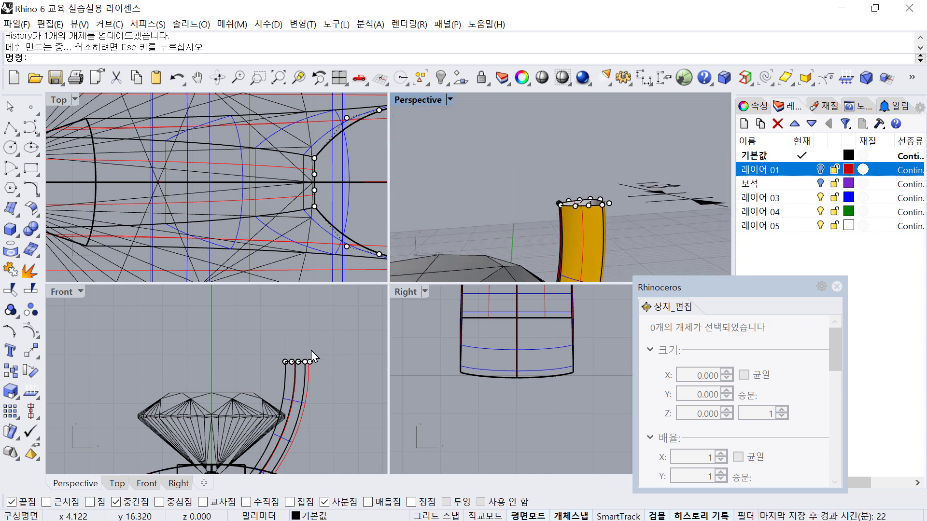
scroll(298, 355, "up", 6)
scroll(247, 358, "up", 6)
right_click_drag(248, 358, 207, 329)
scroll(348, 339, "down", 6)
key("Escape")
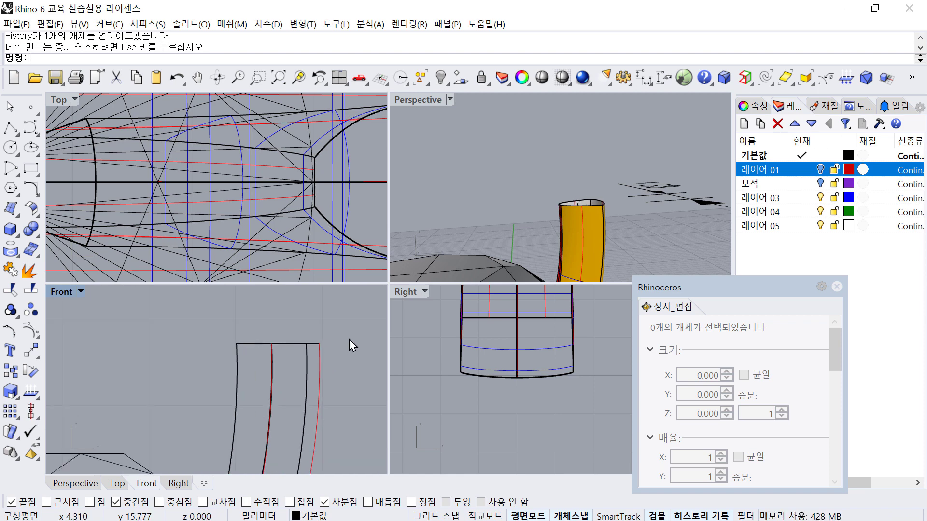
Examine the narrowed prong from several angles against the gemstone and the ring band
right_click_drag(581, 253, 576, 174)
right_click_drag(526, 155, 586, 151)
left_click(569, 181)
left_click(596, 208)
right_click_drag(597, 209, 564, 167)
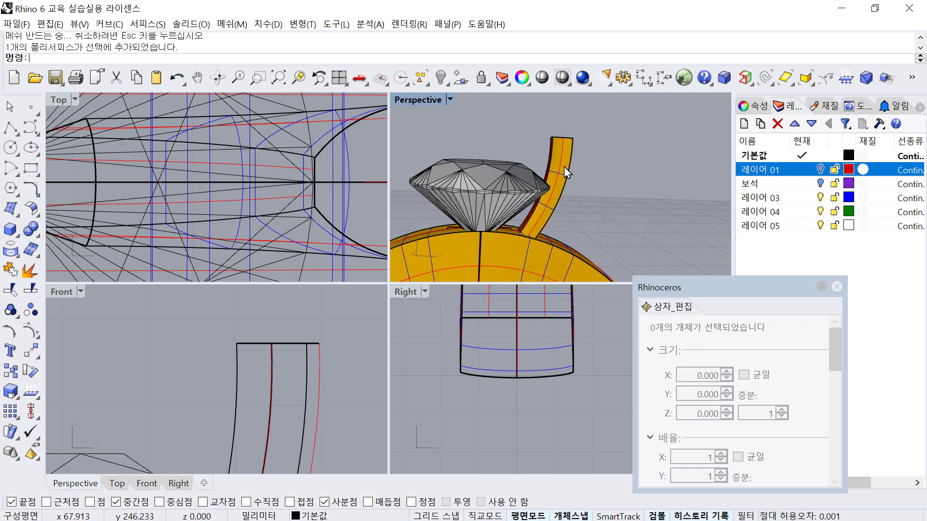
right_click_drag(520, 217, 574, 215)
scroll(245, 372, "down", 5)
scroll(230, 392, "up", 4)
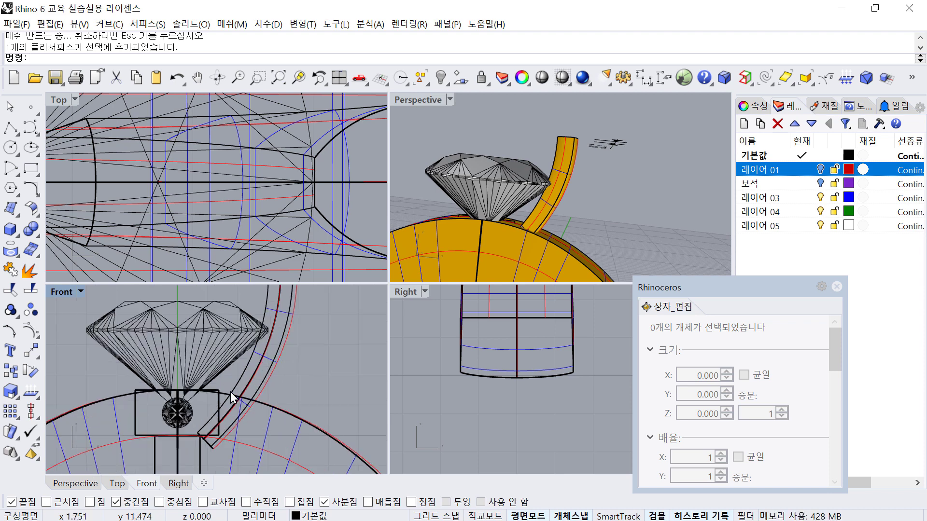
Widen the rectangle curve beneath the gemstone symmetrically about its centre to about 4.7 mm
left_click(216, 410)
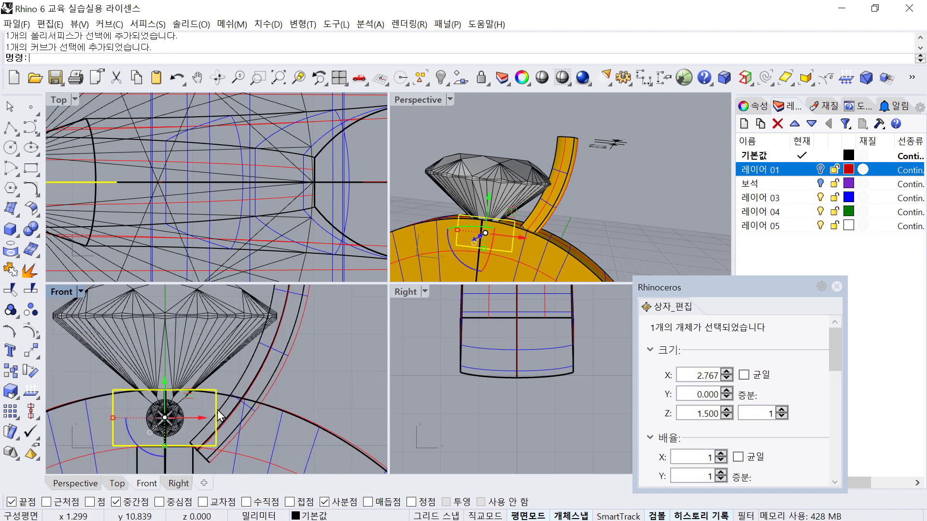
left_click_drag(207, 422, 234, 426)
key("ctrl+z")
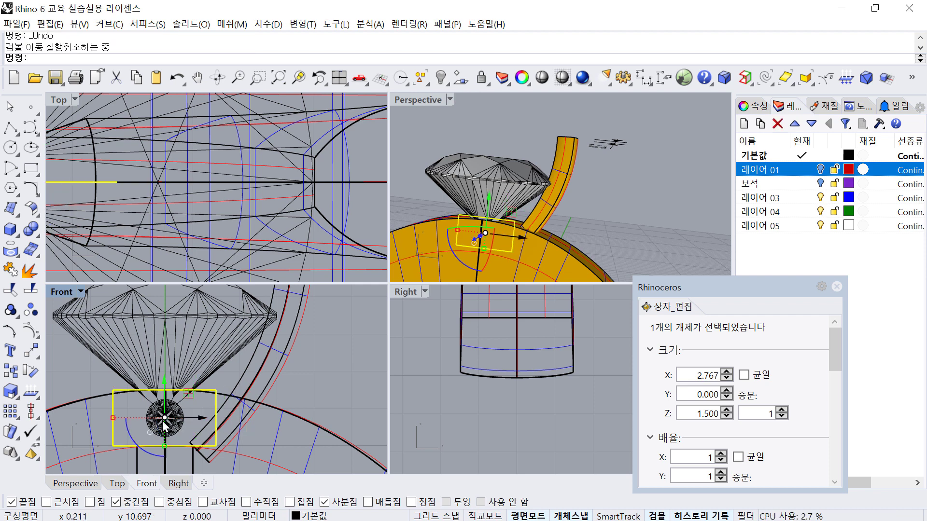
left_click_drag(108, 418, 78, 419)
left_click(315, 366)
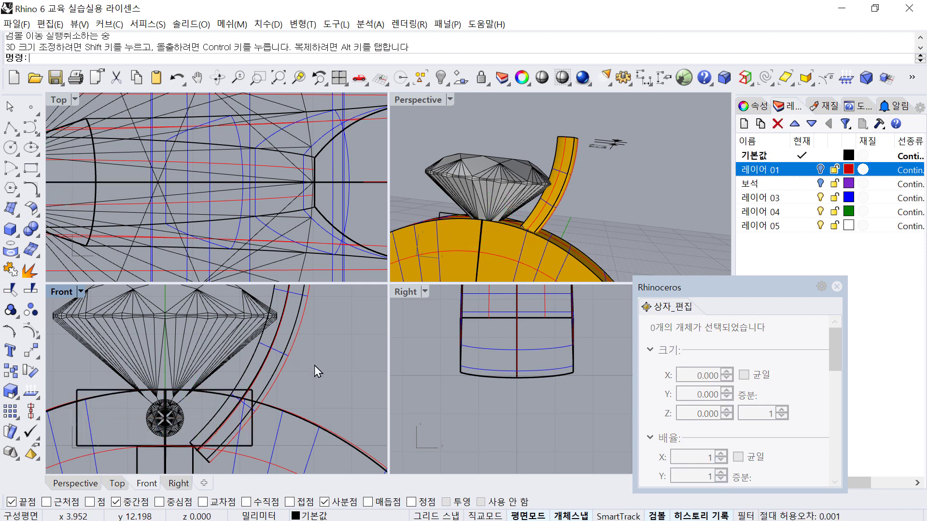
Turn on the control points of the prong's rail arc and lower profile curve
left_click_drag(310, 378, 252, 362)
left_click(302, 377)
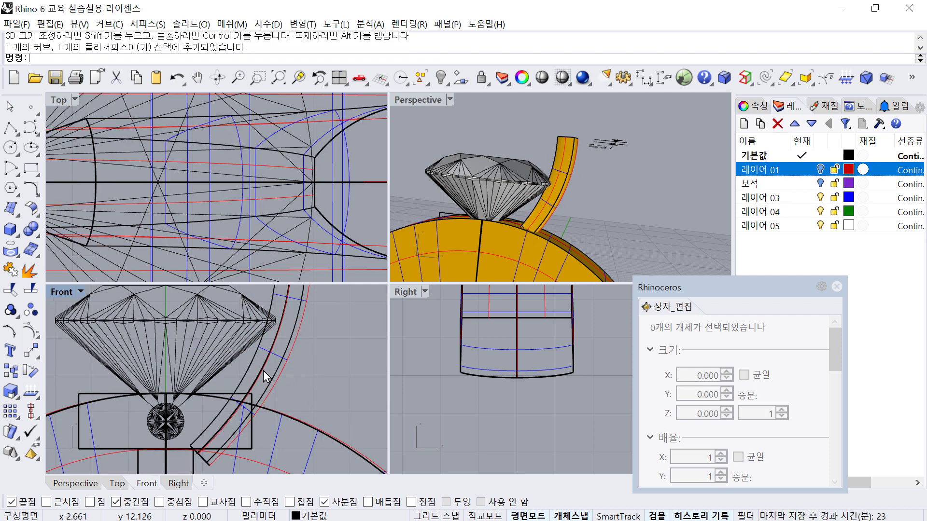
left_click(262, 372)
left_click(260, 372)
key("Return")
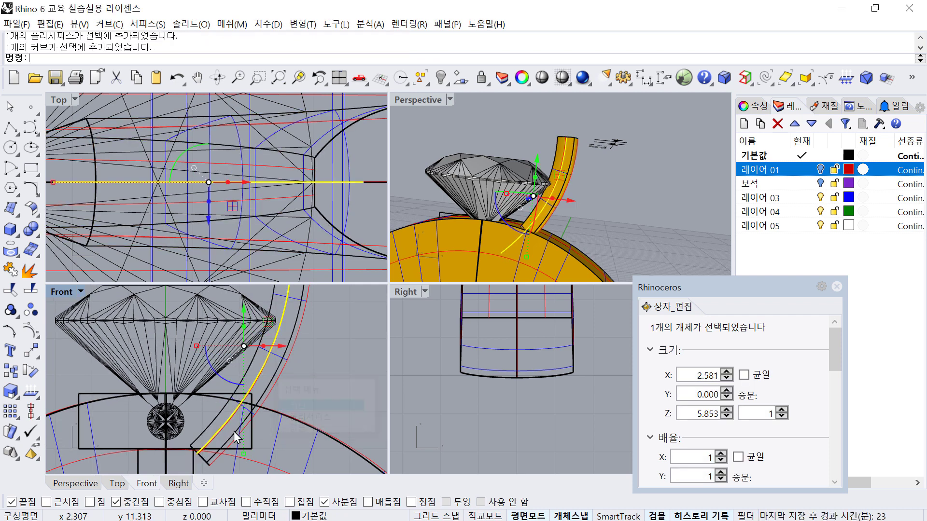
left_click(203, 461, "shift")
key("Return")
type("w")
key("Return")
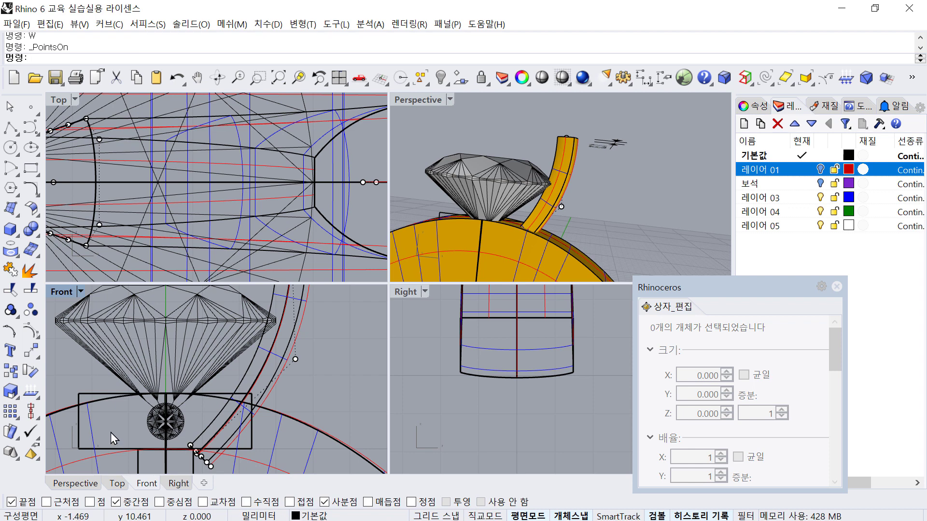
Raise the prong's lower end by moving the lower profile's points and the arc's end point upward together, and turn the points off
left_click_drag(120, 425, 220, 474)
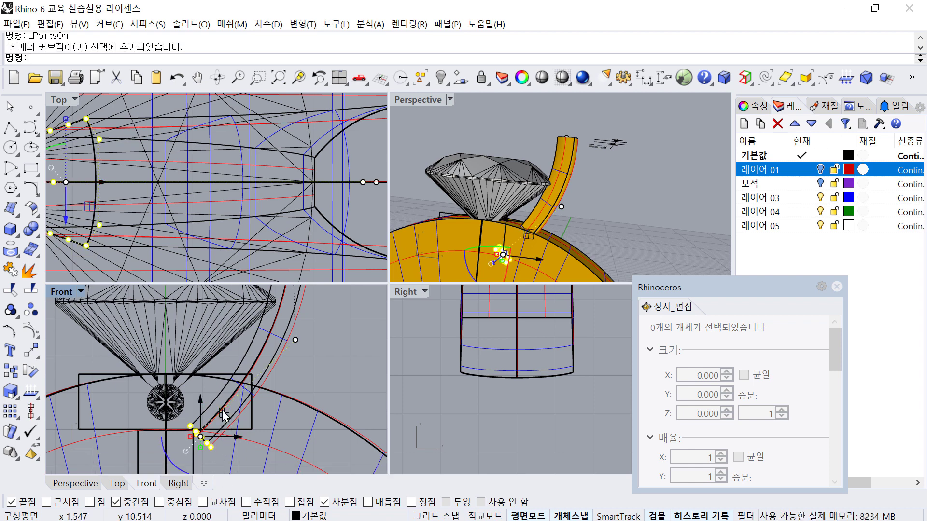
left_click_drag(223, 411, 220, 380)
key("Escape")
key("Escape")
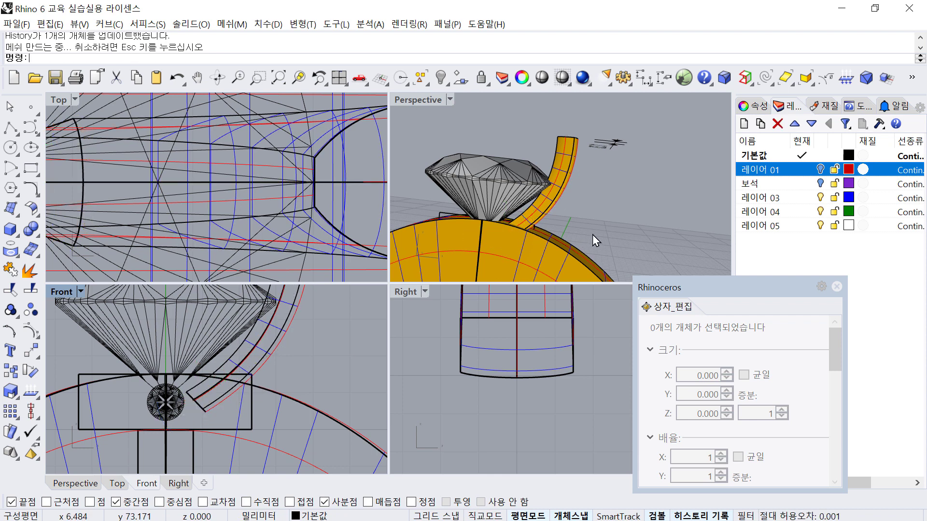
left_click(254, 402)
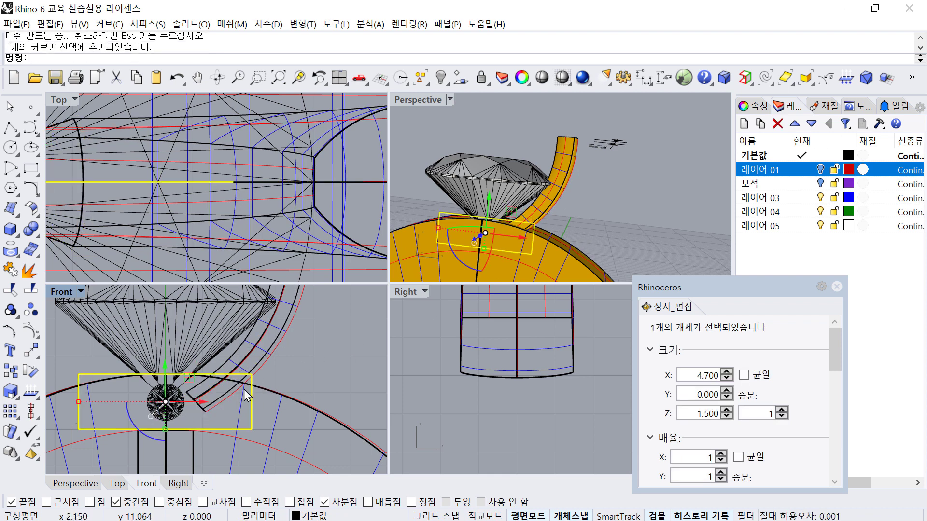
left_click(10, 129)
scroll(167, 363, "up", 2)
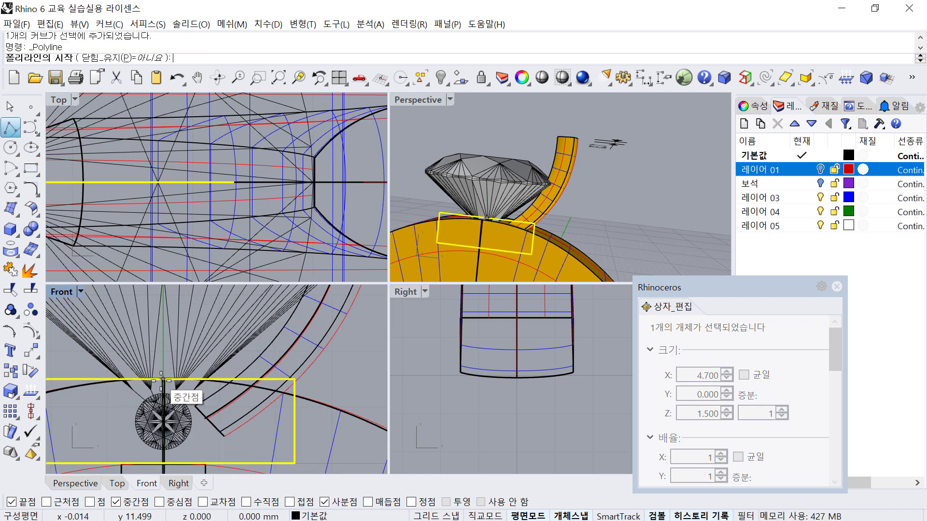
scroll(164, 379, "up", 3)
scroll(163, 377, "down", 2)
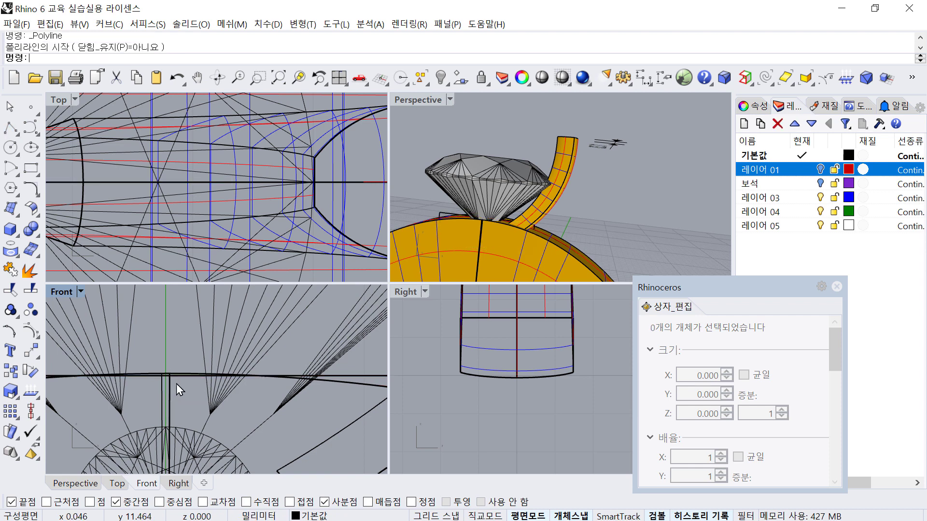
key("Escape")
Hide everything except the rectangle curve beneath the gemstone
scroll(186, 378, "down", 2)
key("ctrl+i")
key("ctrl+h")
scroll(189, 379, "down", 4)
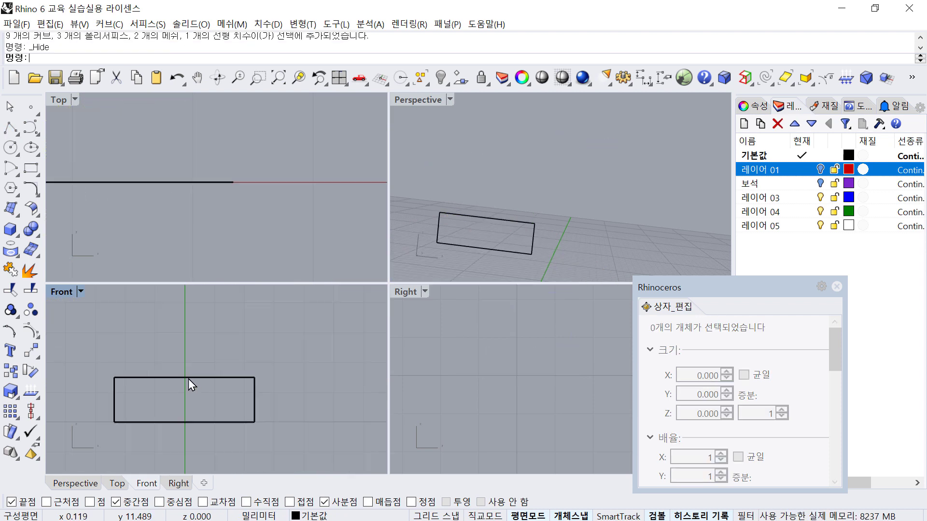
Draw a vertical line about 12.5 mm long from the origin up through the middle of the rectangle in the front view
left_click(10, 131)
type("0")
key("Return")
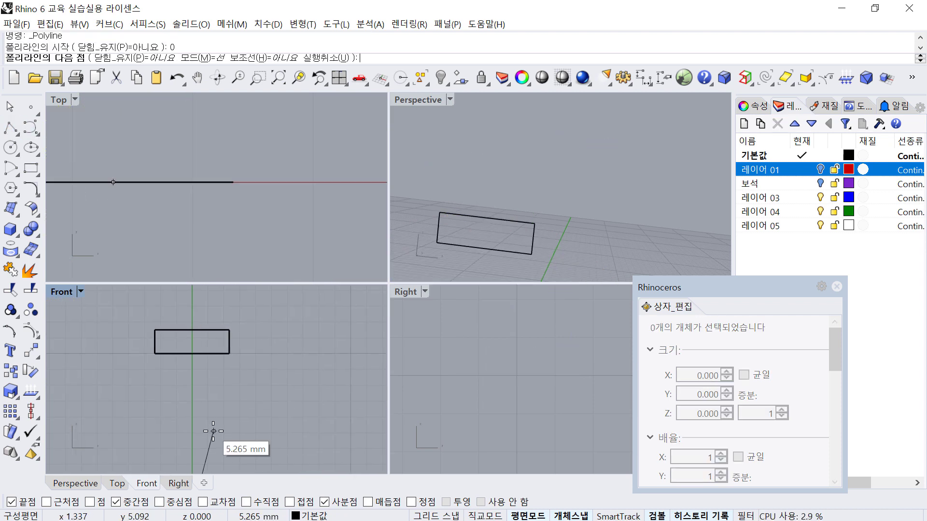
left_click(198, 314, "shift")
right_click(246, 371)
right_click_drag(252, 377, 266, 399)
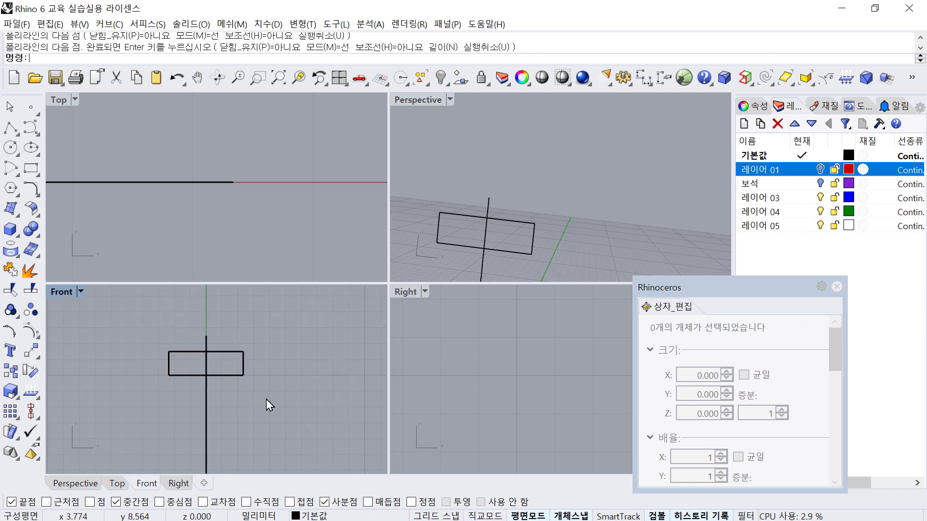
Trim away the left half of the rectangle at the vertical centre line
key("ctrl+t")
left_click_drag(283, 426, 169, 338)
right_click(168, 366)
left_click(168, 366)
right_click(207, 341)
left_click(209, 341)
right_click(251, 406)
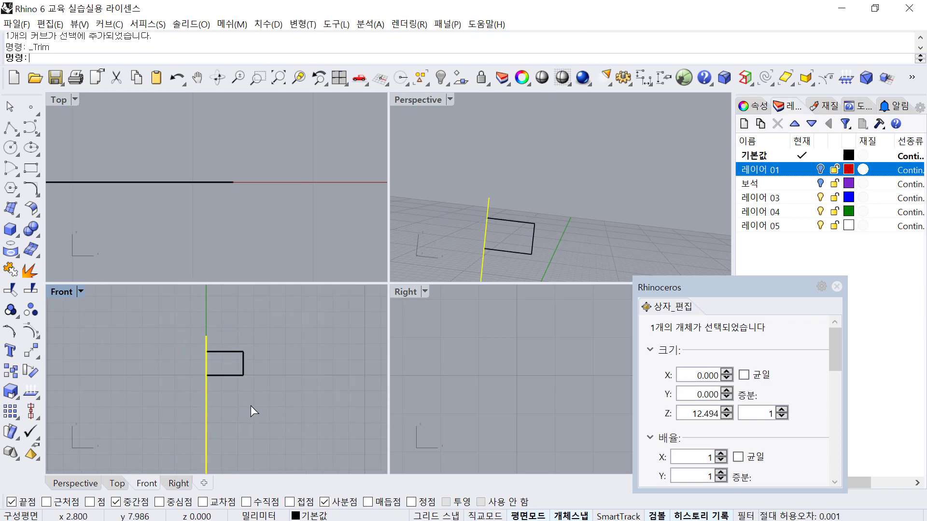
Trim the vertical centre line's excess portions below and above the half rectangle
key("Escape")
right_click(274, 408)
left_click_drag(274, 407, 183, 337)
right_click(184, 358)
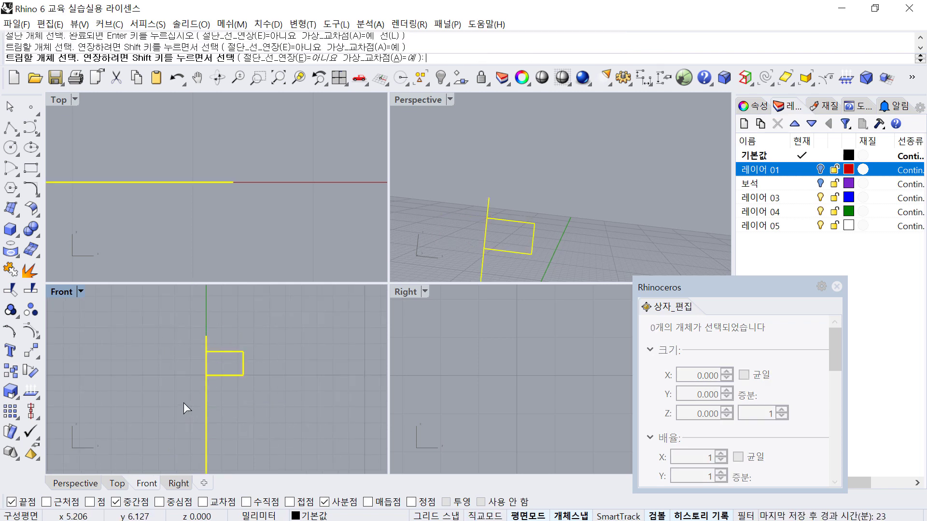
left_click(206, 403)
right_click(205, 344)
left_click(206, 341)
key("Escape")
right_click(309, 406)
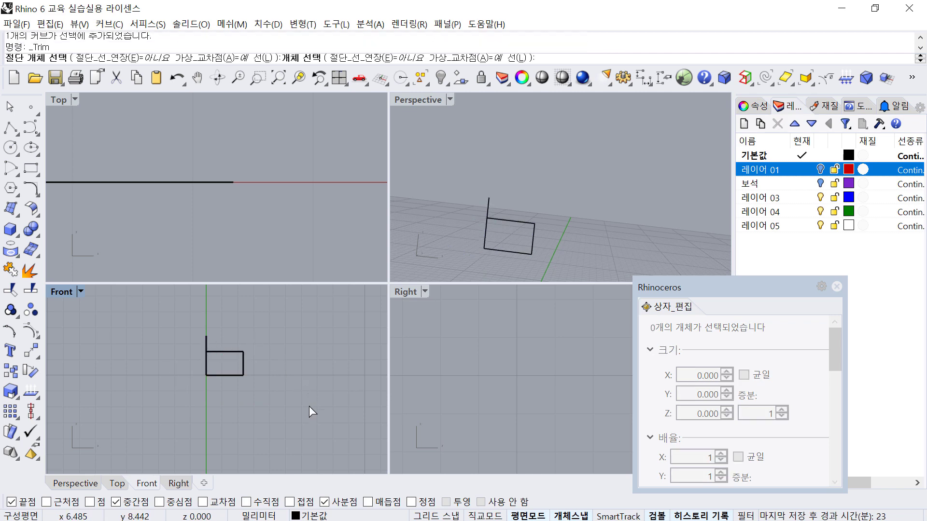
left_click_drag(309, 407, 179, 309)
right_click(207, 339)
right_click(207, 340)
Join the trimmed centre line and the half rectangle into one closed curve and select it
left_click_drag(269, 402, 229, 337)
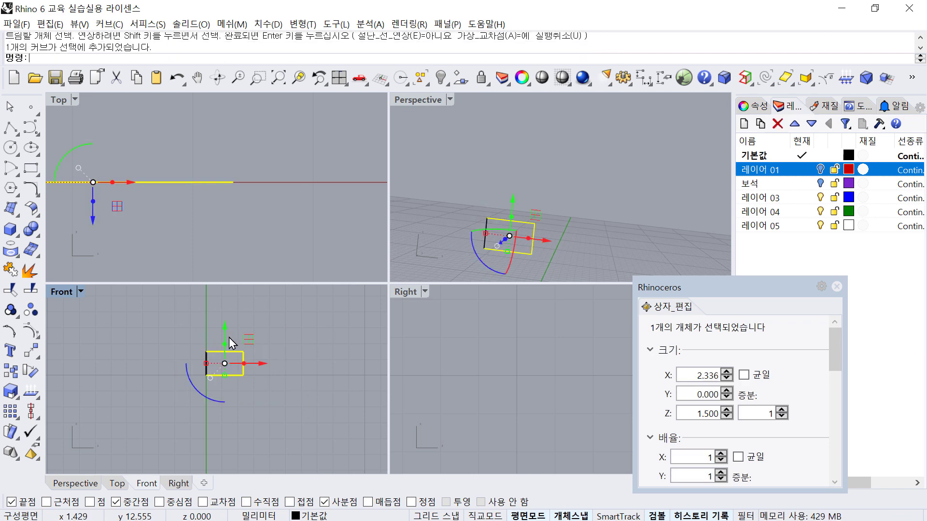
left_click_drag(178, 318, 296, 421)
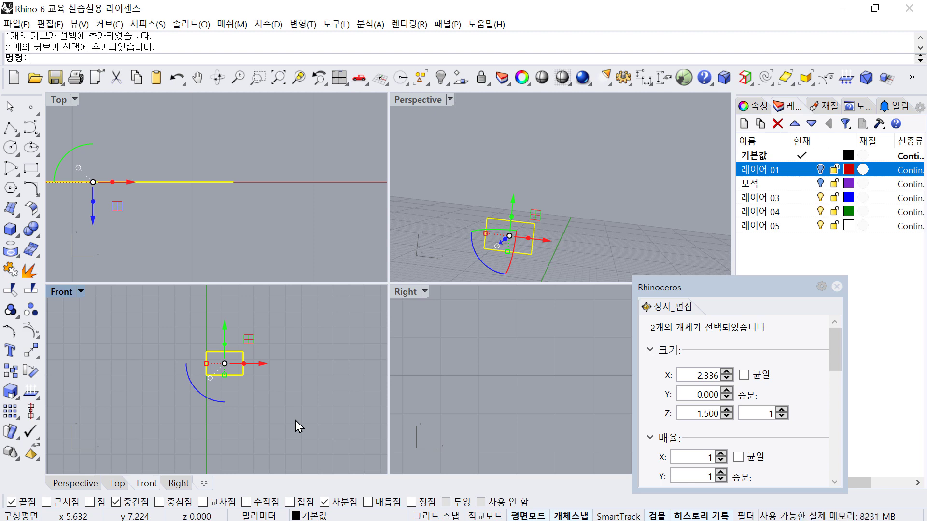
type("join")
key("Return")
left_click(241, 377)
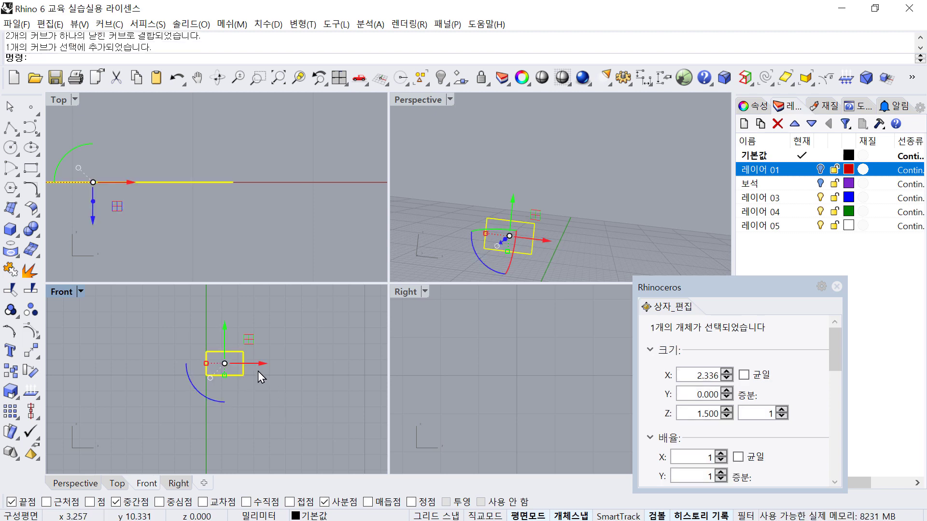
Show all hidden objects of the ring again
key("ctrl+alt+h")
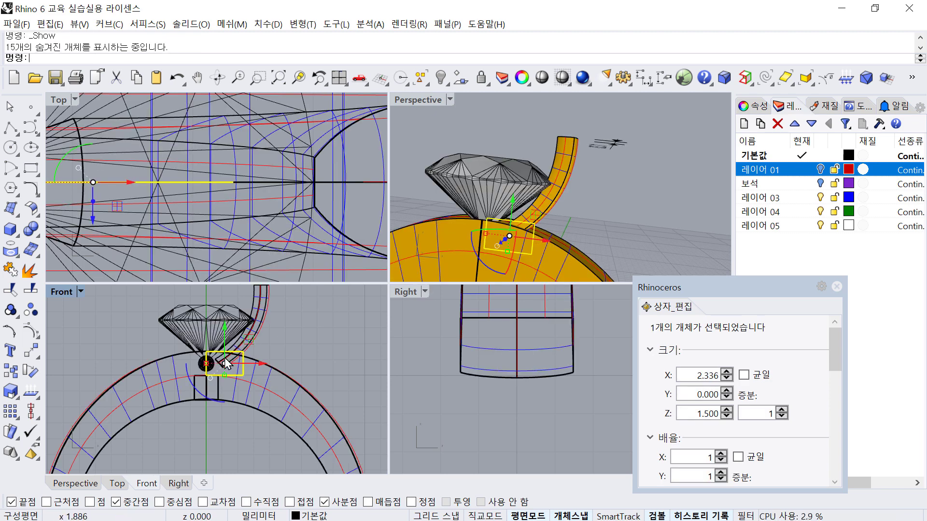
scroll(203, 330, "up", 3)
scroll(146, 240, "down", 2)
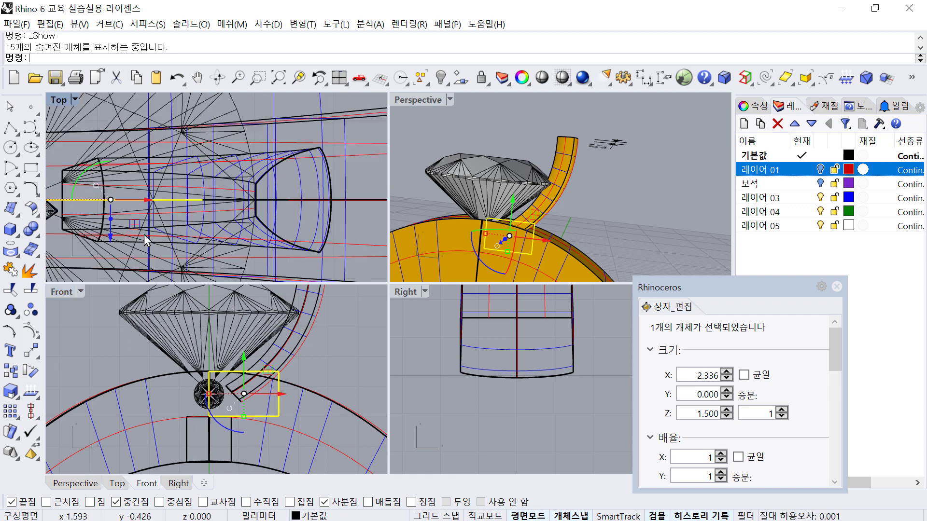
scroll(206, 379, "down", 2)
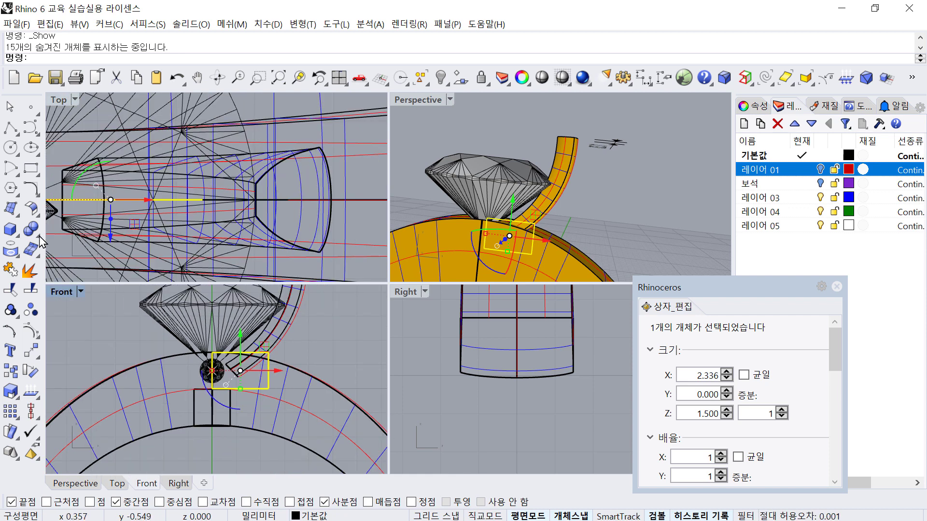
Revolve the closed half-rectangle profile 360 degrees about the vertical axis through the origin (0)
left_click(10, 216)
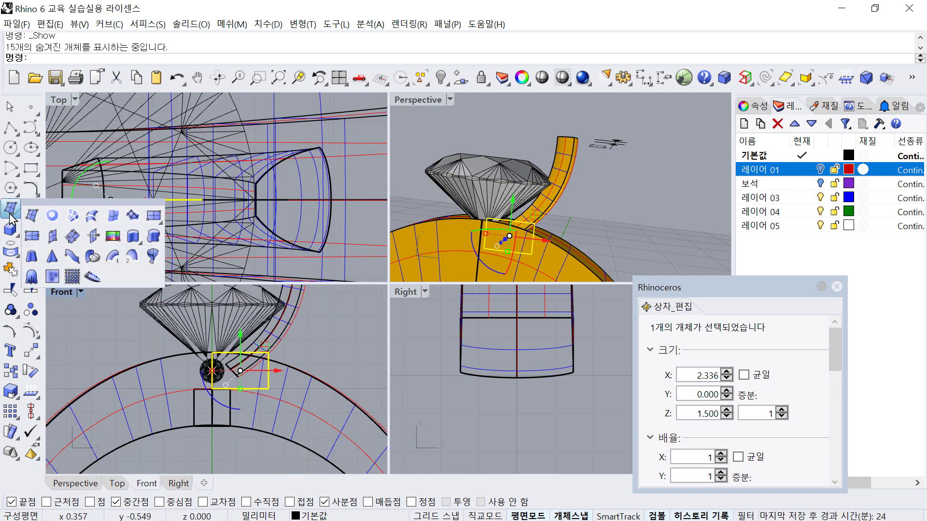
left_click(154, 257)
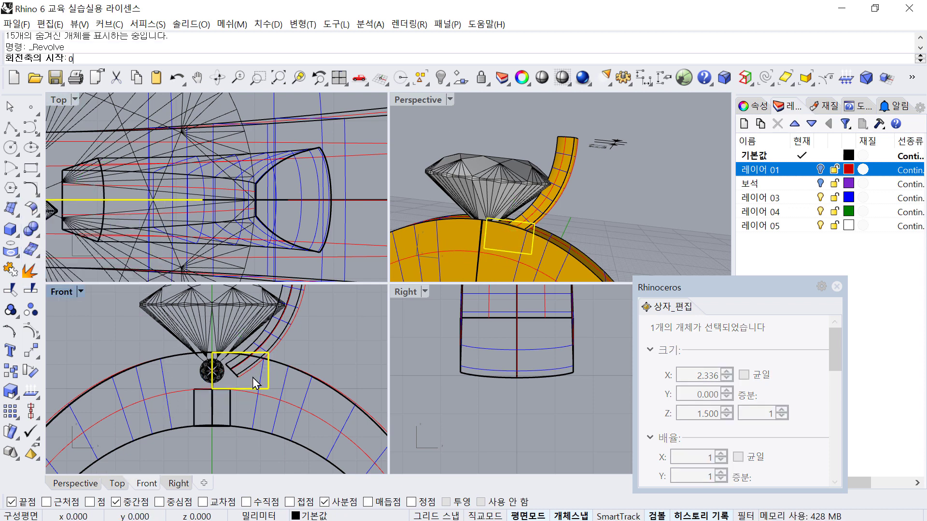
type("0")
key("Return")
scroll(239, 384, "down", 4)
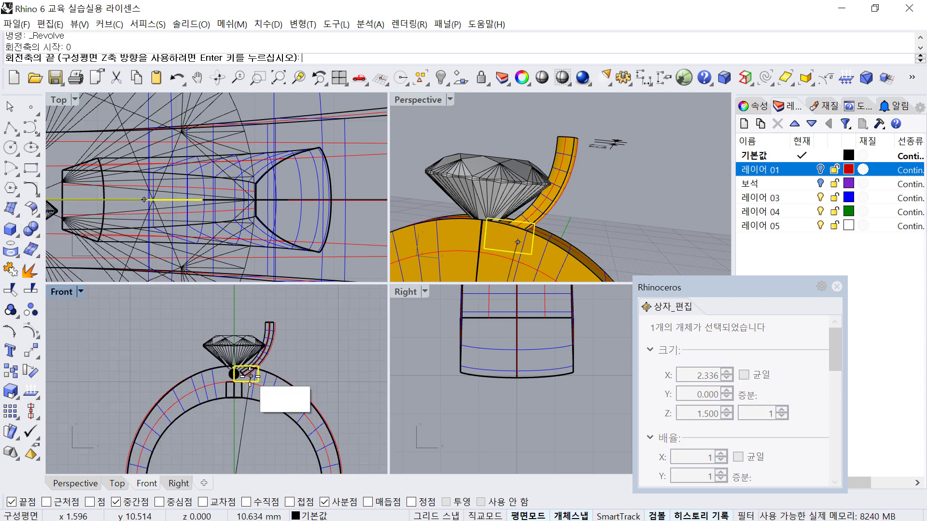
left_click(238, 331)
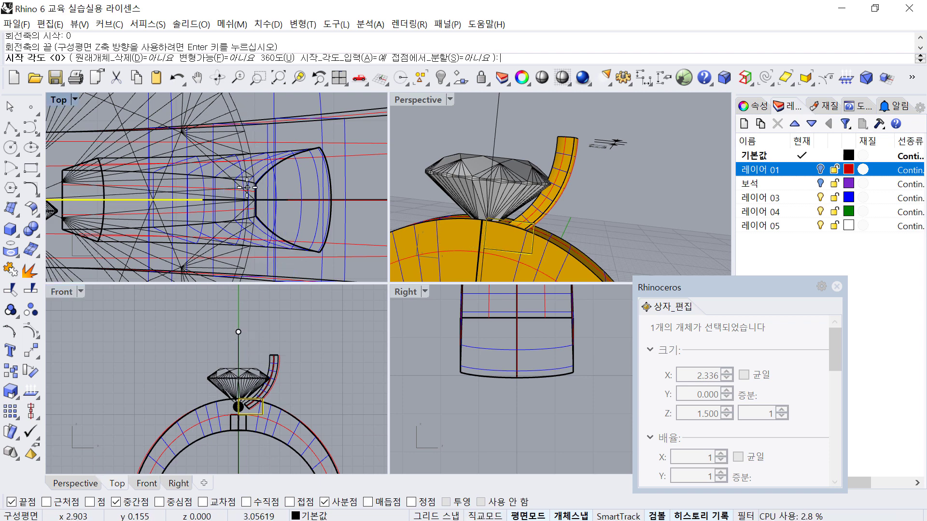
key("Return")
key("Return")
left_click(642, 210)
right_click_drag(642, 210, 636, 208)
scroll(221, 424, "up", 5)
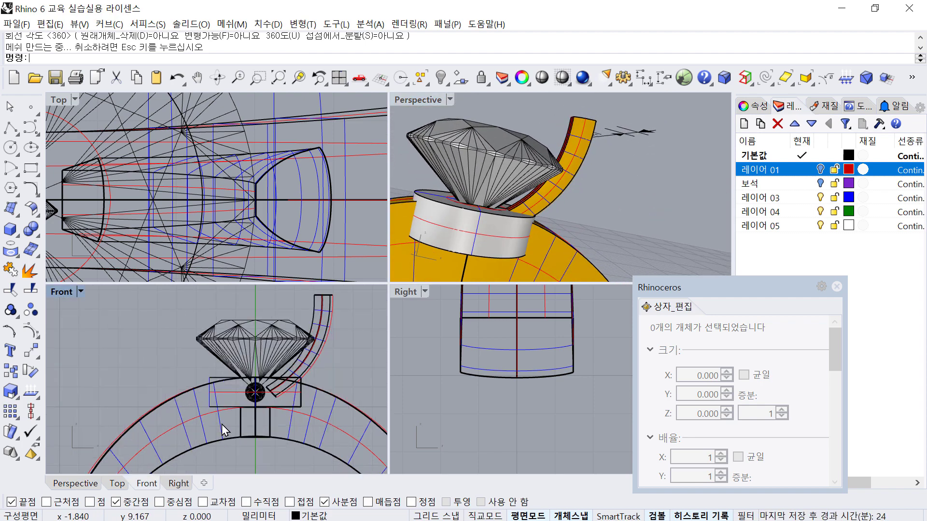
Move the square curve beneath the revolved base sideways so its lower outer corner sits on the vertical centre line
left_click(227, 365)
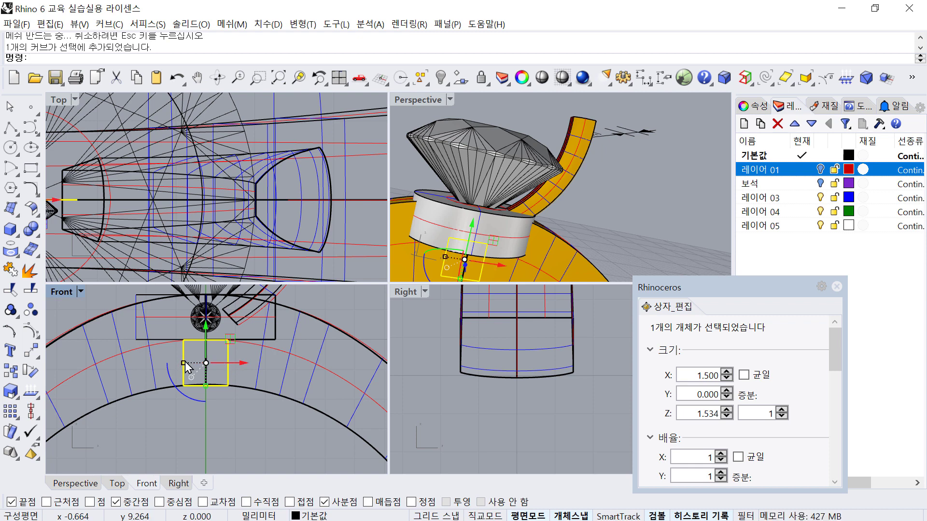
left_click_drag(184, 364, 196, 386)
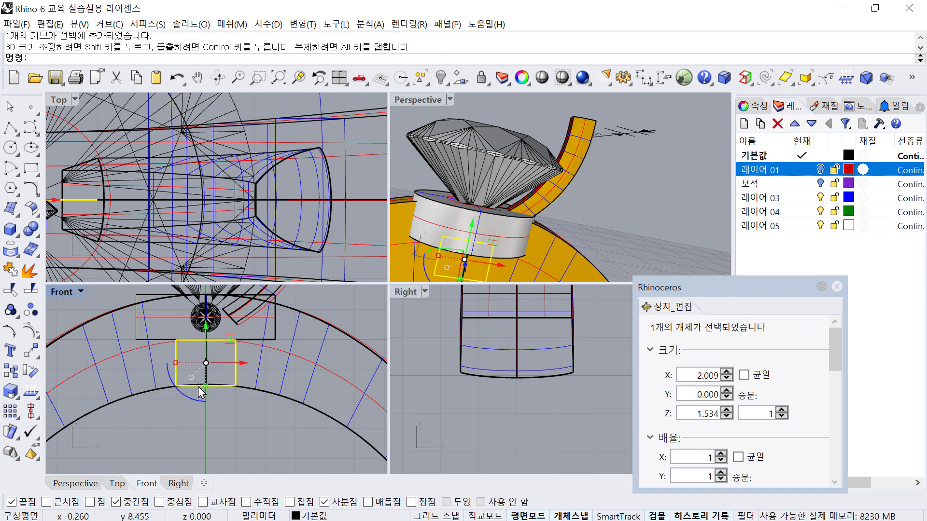
key("ctrl+z")
type("v")
key("space")
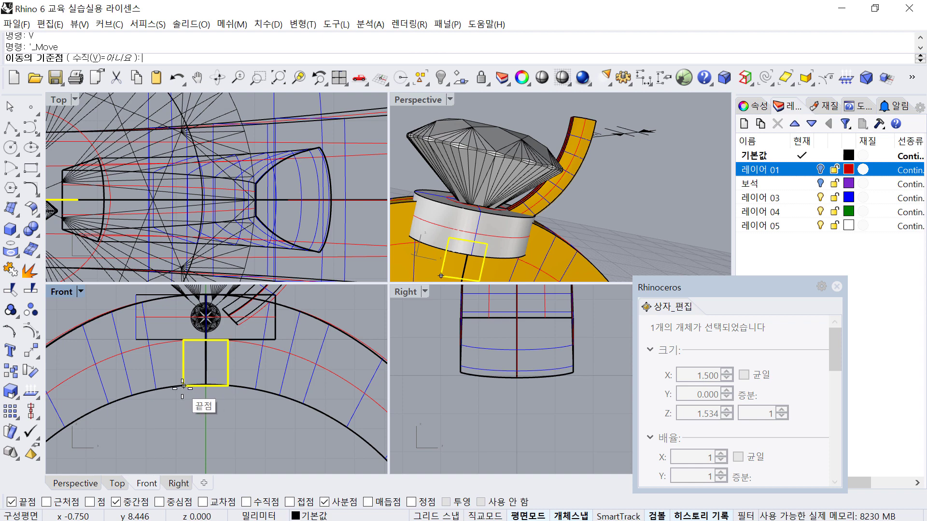
left_click(182, 388)
left_click(206, 386)
left_click(222, 412)
Widen the lower square to about 2.2 mm by moving its two outer points away from the centre line
left_click(251, 363)
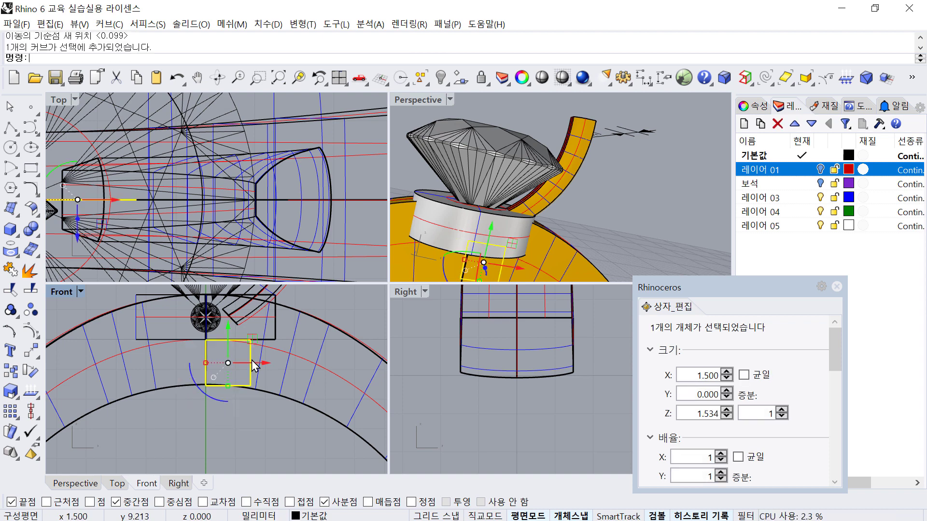
key("F10")
left_click_drag(246, 328, 268, 402)
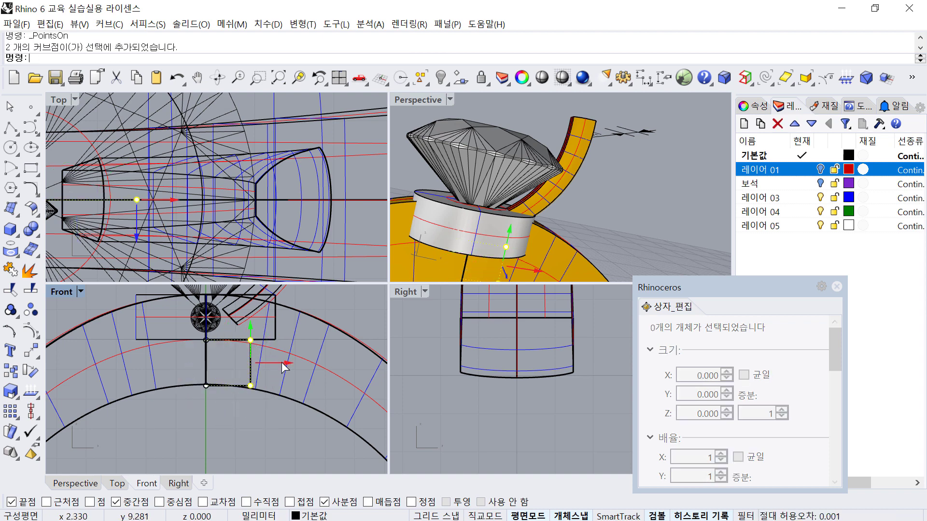
left_click_drag(285, 367, 298, 369)
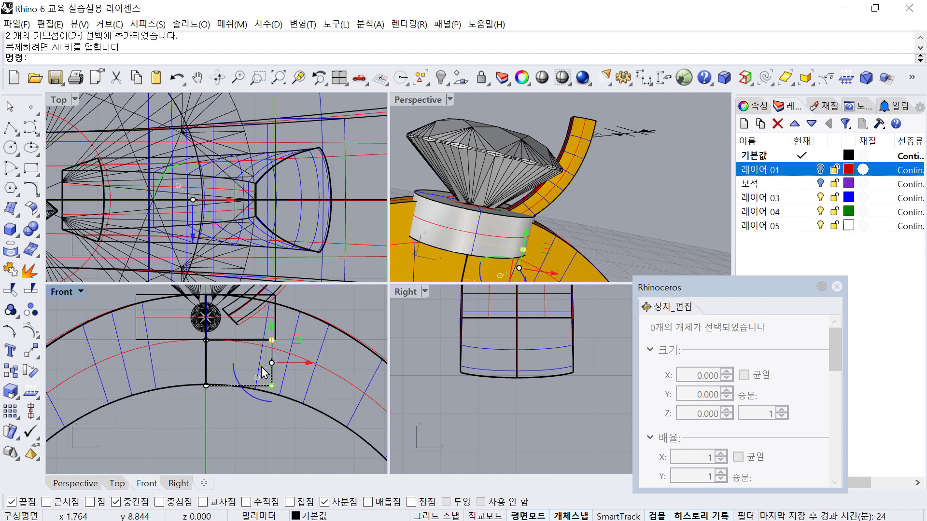
key("Escape")
Move the upper profile's two outer points inward to line up with the lower rectangle's outer edge
left_click(274, 314)
left_click(274, 313)
right_click_drag(276, 331, 279, 350)
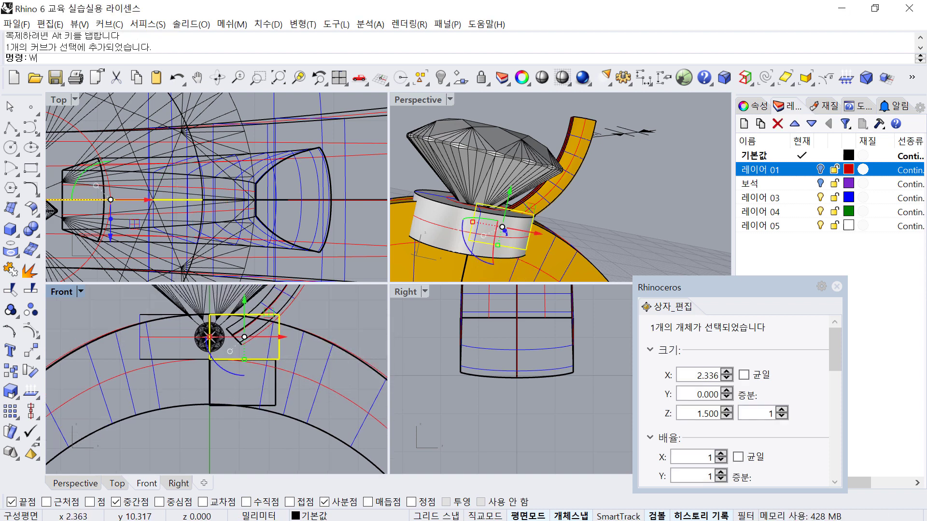
key("F10")
scroll(282, 316, "up", 4)
left_click(278, 312)
left_click(278, 380, "shift")
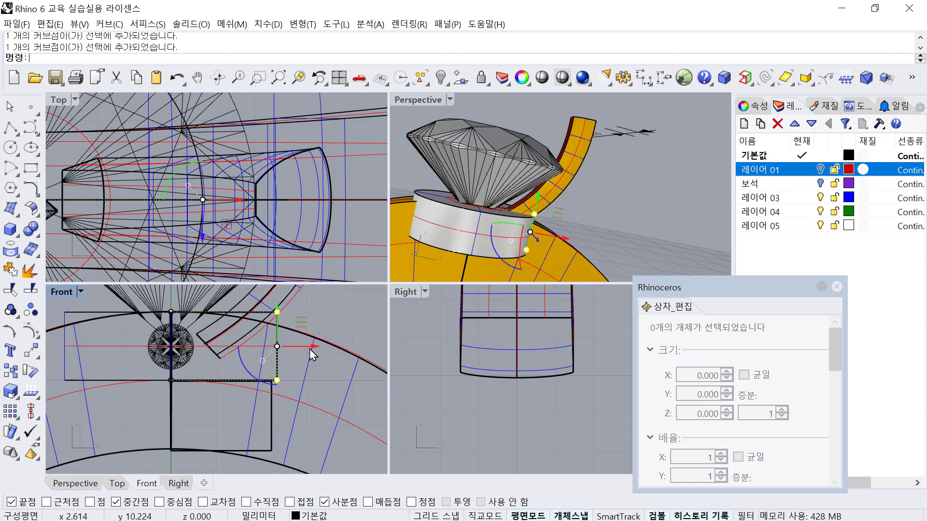
left_click_drag(310, 346, 306, 344)
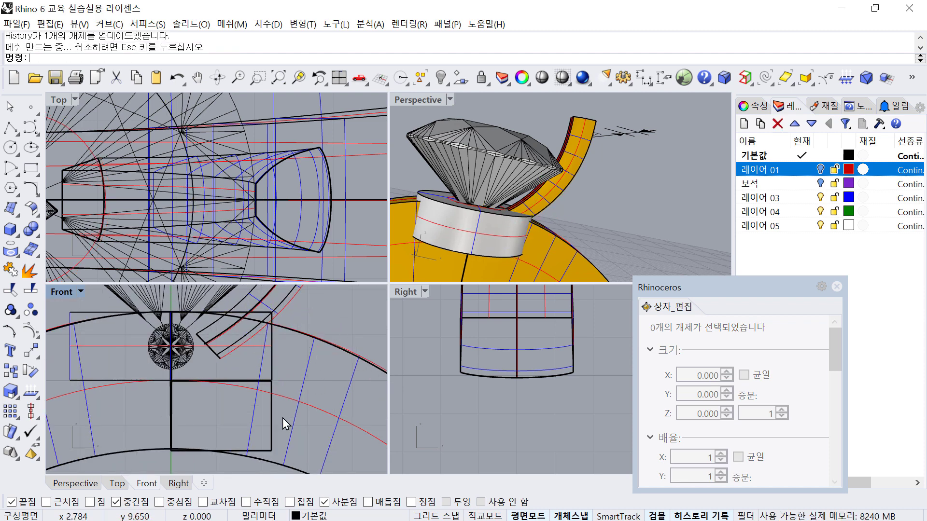
Revolve the lower rectangle profile 360 degrees about the vertical axis through the origin (0)
left_click(269, 418)
scroll(270, 417, "down", 6)
right_click_drag(269, 417, 249, 386)
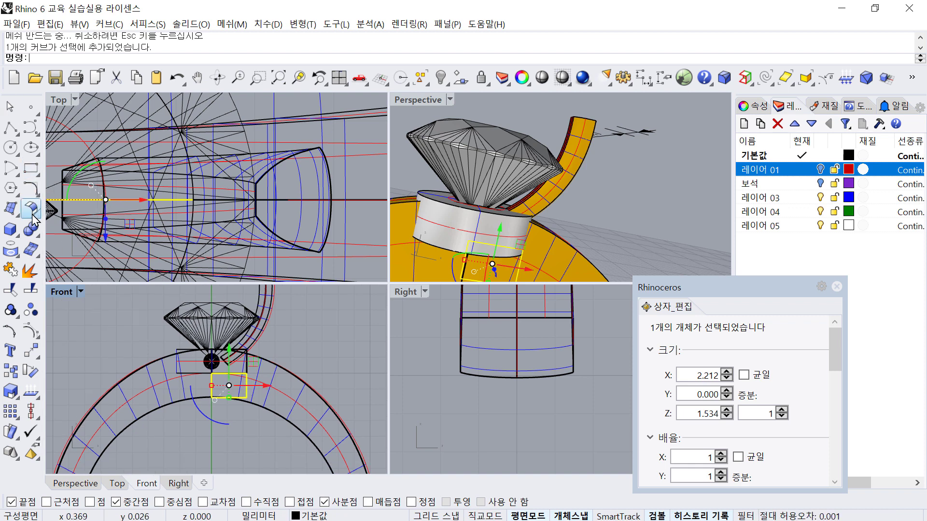
left_click(14, 215)
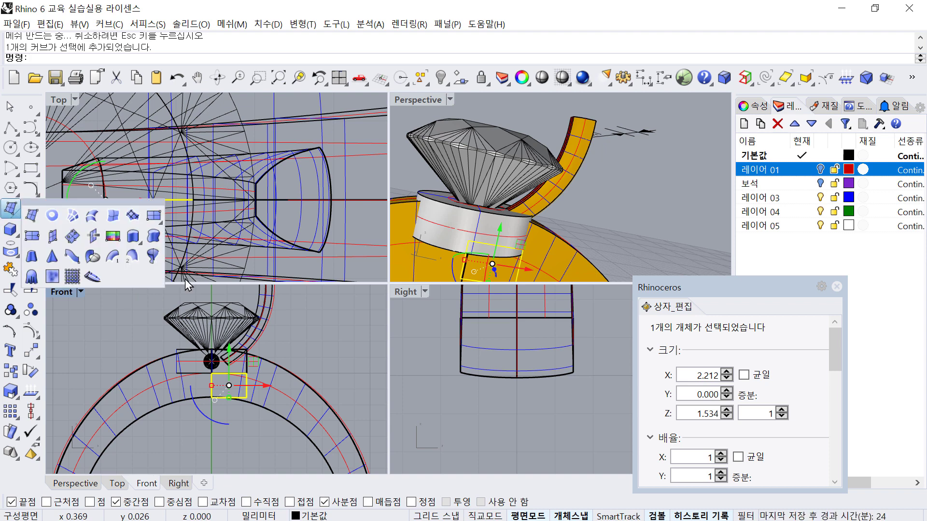
left_click(153, 257)
type("0")
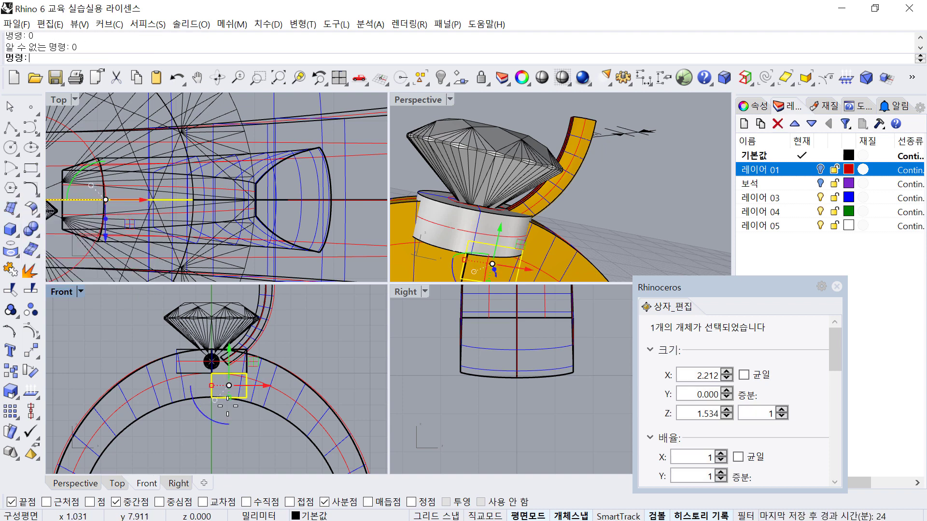
right_click(195, 439)
type("0")
key("Return")
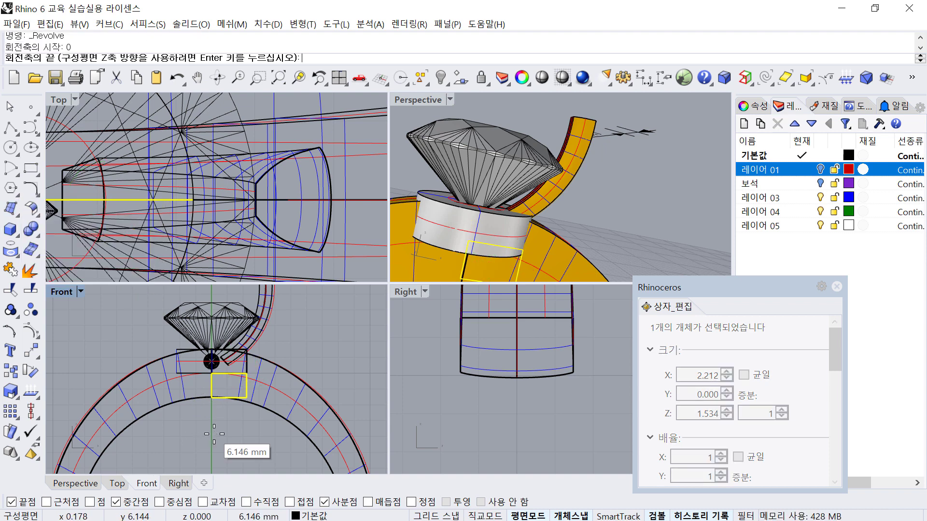
right_click_drag(207, 436, 208, 453)
left_click(201, 302, "shift")
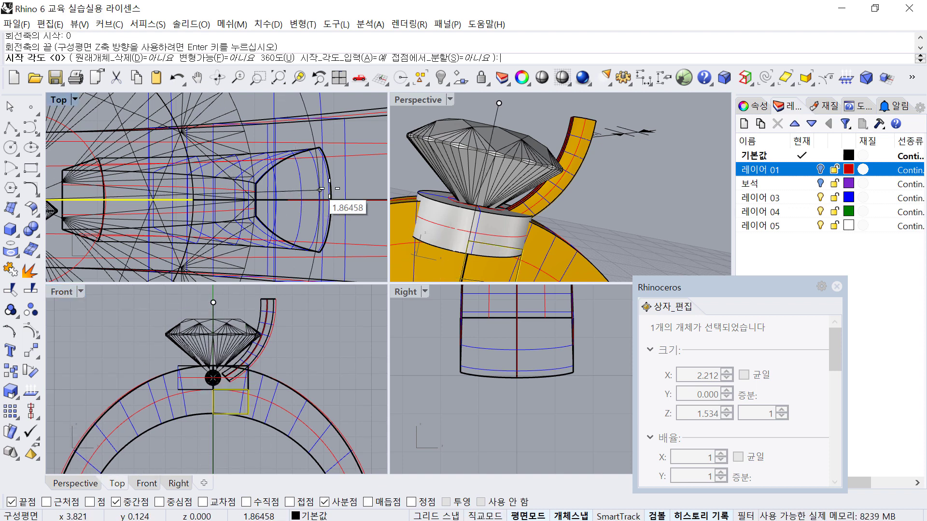
key("Return")
key("Return")
left_click(627, 213)
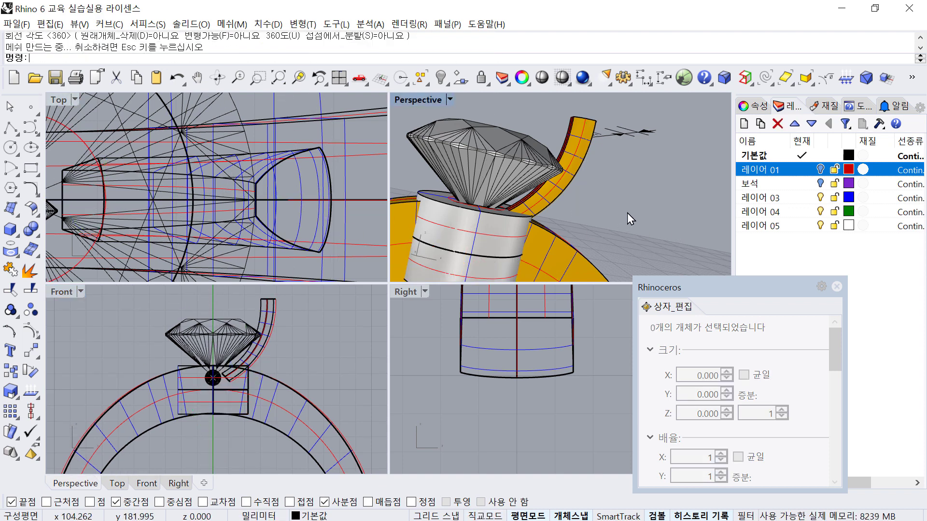
scroll(626, 206, "down", 3)
right_click_drag(626, 205, 647, 200)
scroll(647, 200, "up", 3)
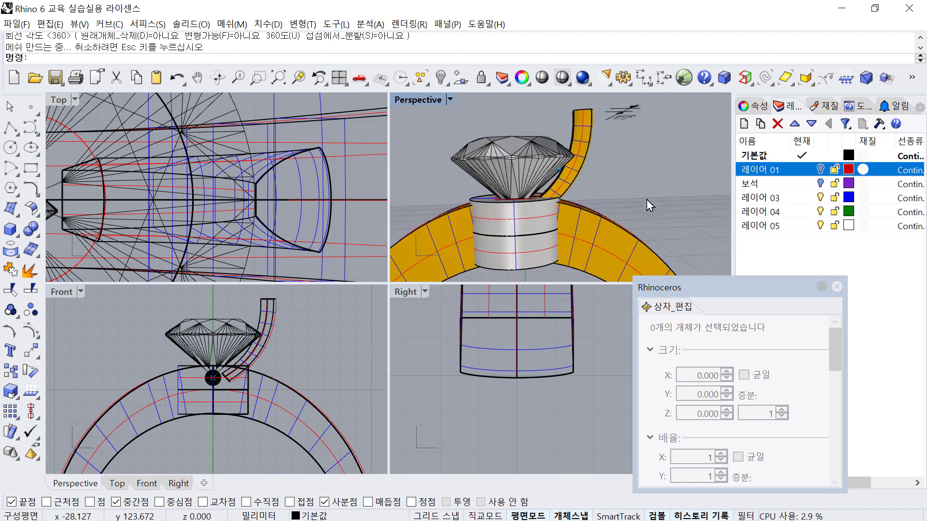
left_click(534, 213)
left_click(584, 237)
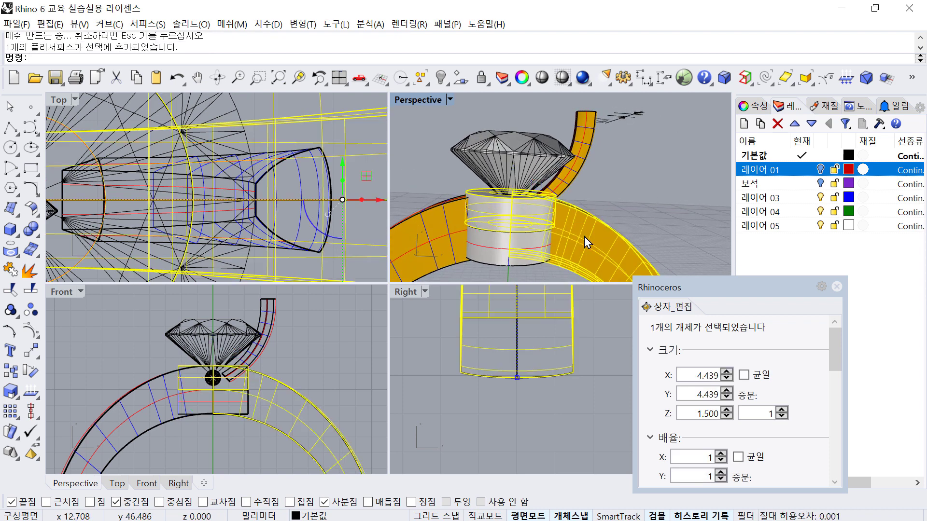
left_click(604, 207)
left_click(541, 211)
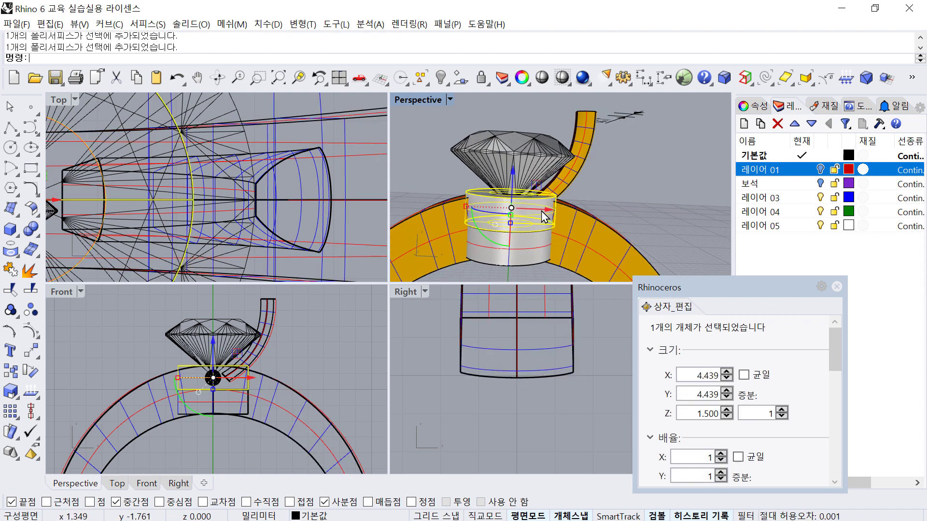
left_click(591, 228)
key("Escape")
left_click(569, 169)
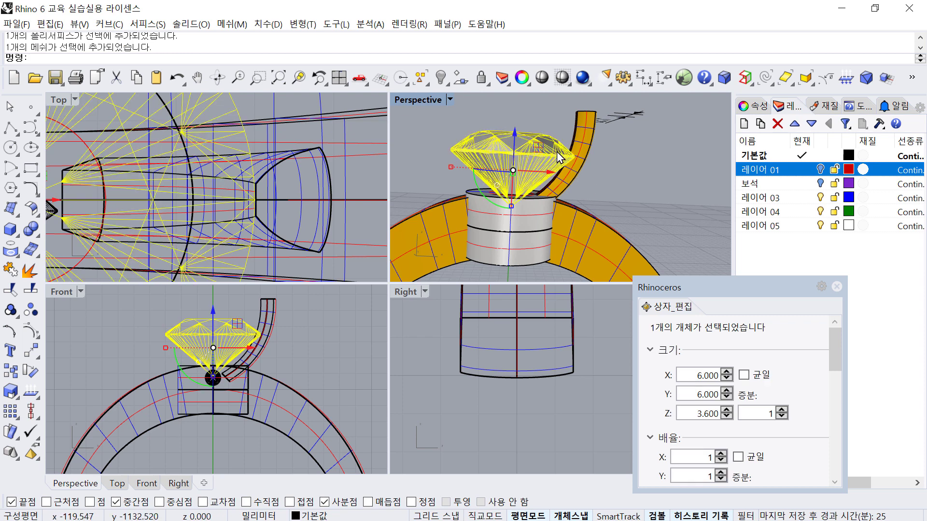
left_click(573, 166)
left_click(590, 187)
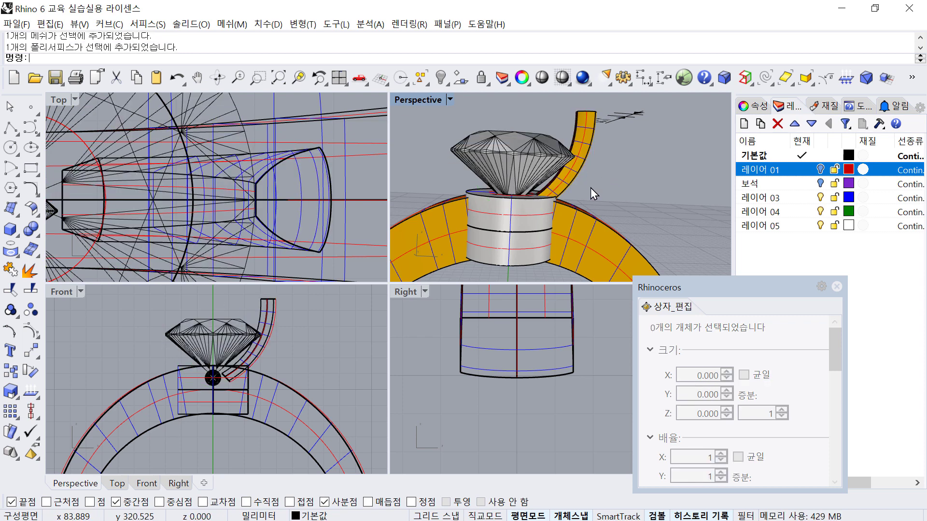
left_click(519, 219)
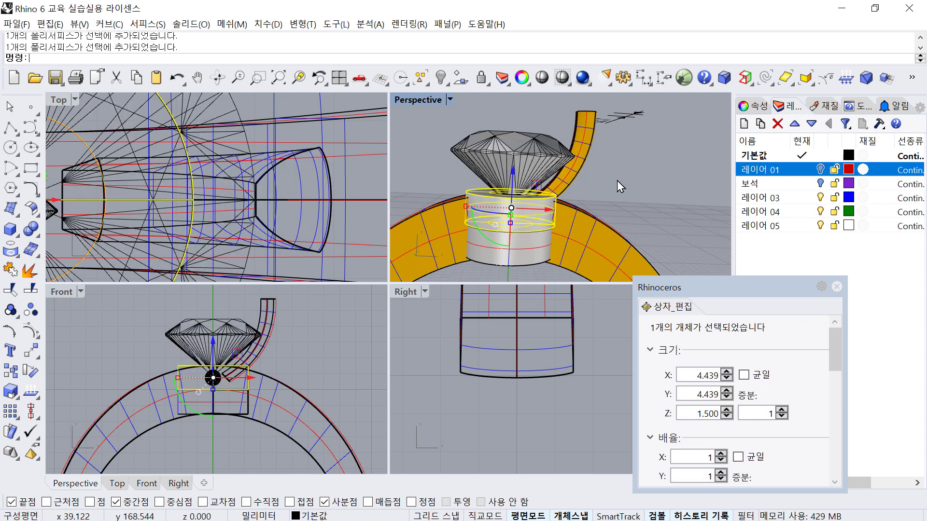
left_click(616, 180)
left_click(529, 215)
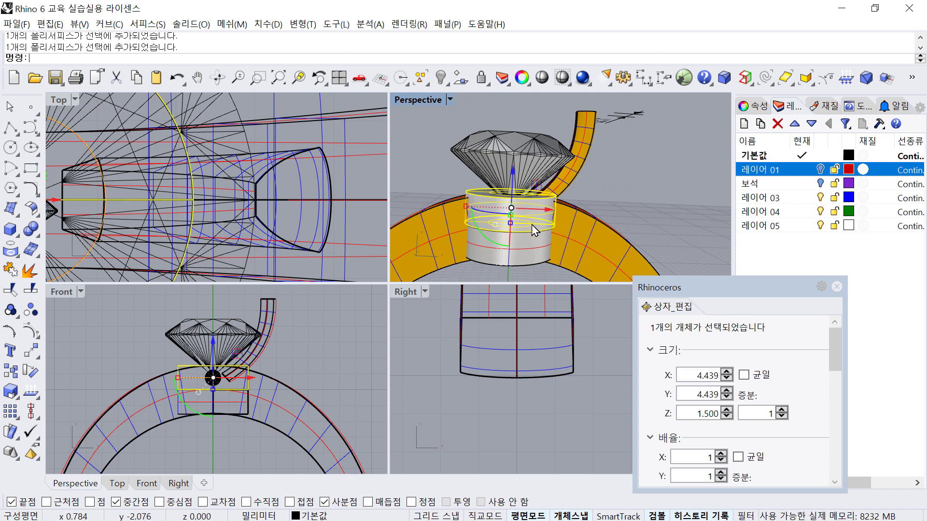
left_click(525, 250)
left_click(595, 186)
left_click(569, 181)
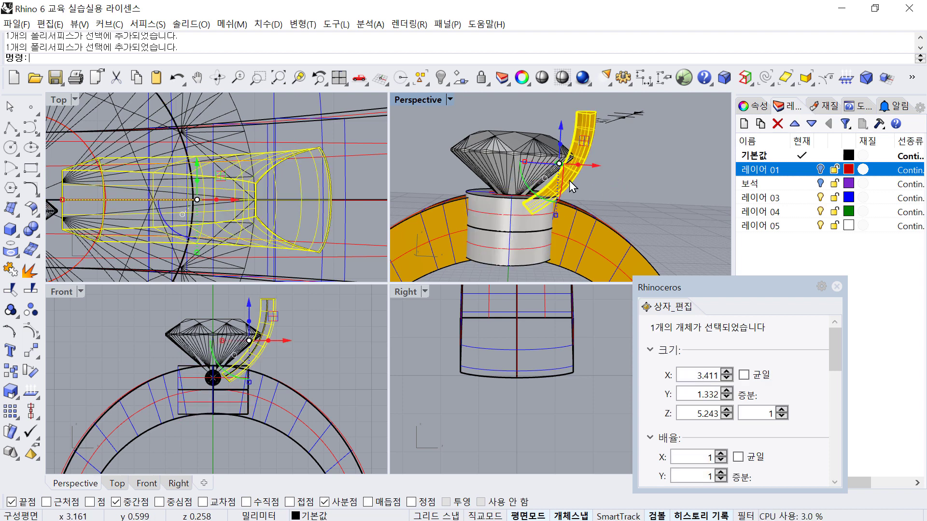
scroll(283, 326, "up", 3)
right_click_drag(203, 377, 215, 403)
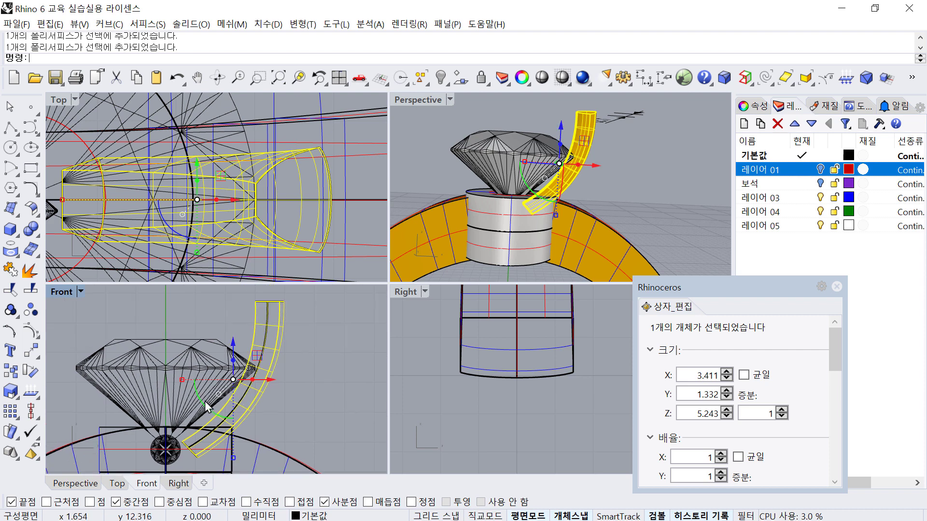
left_click(294, 407)
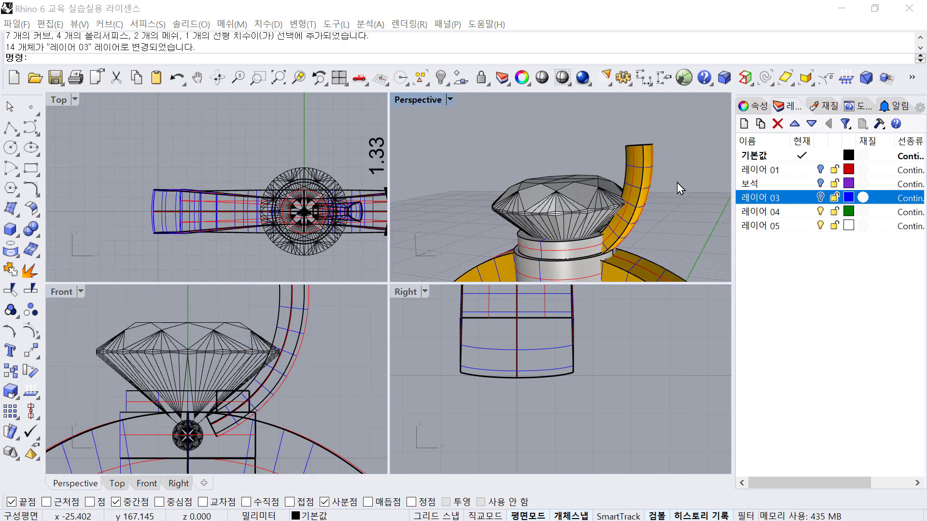
Cap the open ends of the curved prong so it becomes a closed solid
left_click(577, 159)
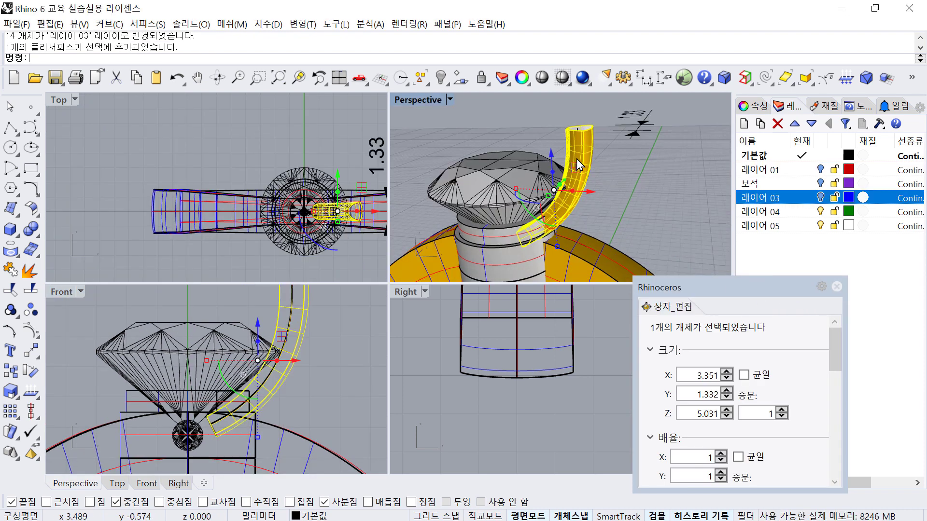
scroll(294, 352, "down", 6)
scroll(543, 229, "up", 4)
left_click(496, 235, "shift")
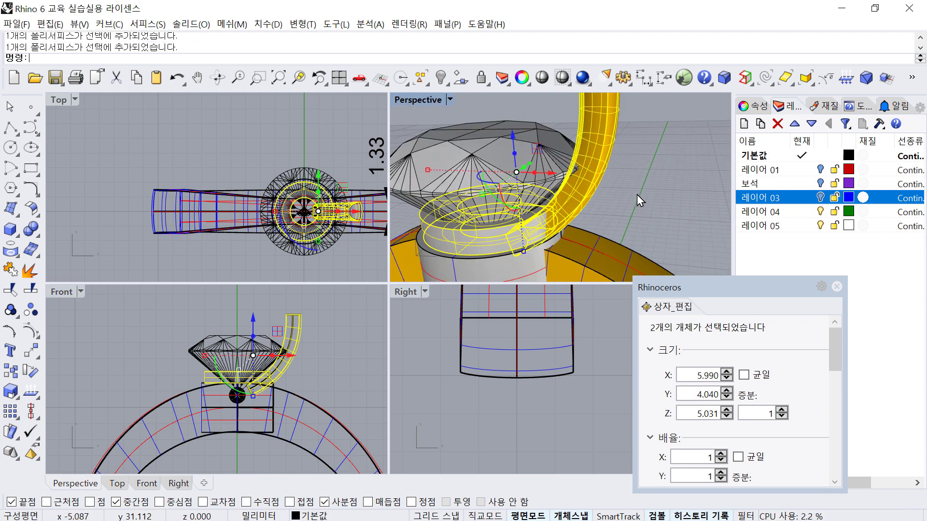
left_click(636, 195)
left_click(598, 137)
right_click_drag(597, 137, 607, 192)
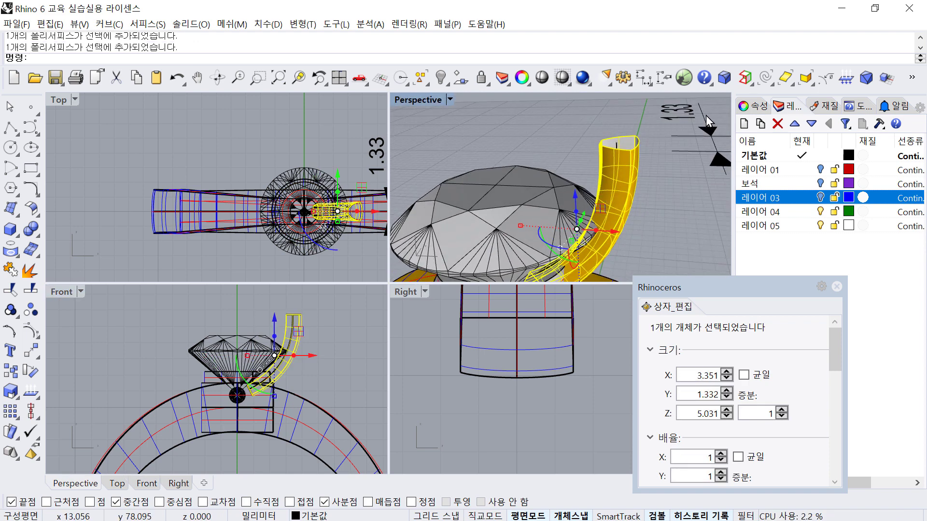
type("ca")
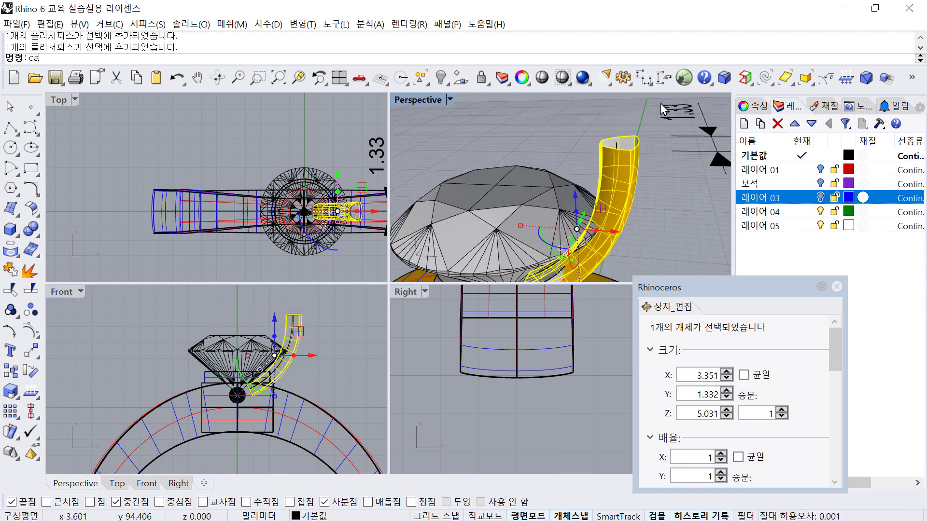
type("p")
key("Return")
left_click(676, 184)
Polar-array the prong around the origin (0) in the top view with 6 items over 360 degrees
right_click_drag(618, 199, 622, 176)
left_click(620, 173)
scroll(296, 201, "down", 4)
right_click_drag(307, 201, 288, 227)
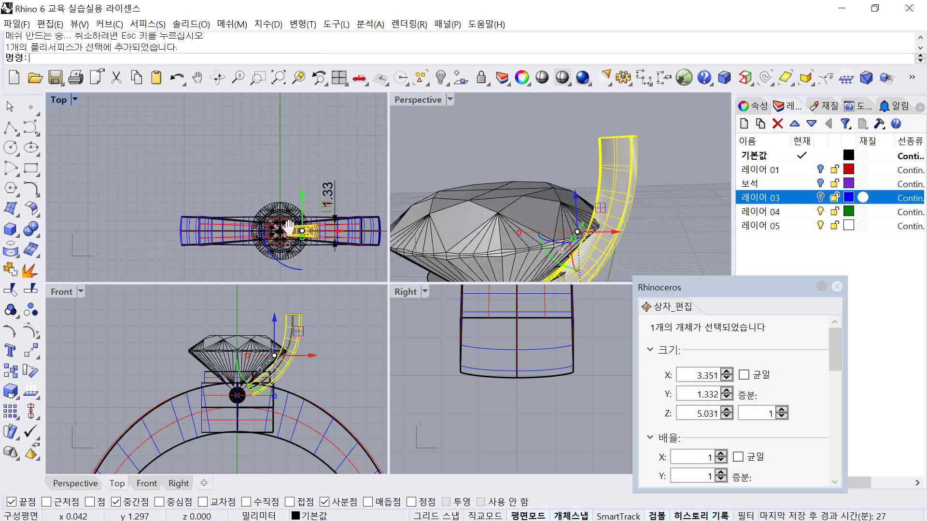
type("2")
key("Return")
type("0")
key("Return")
type("6")
key("Return")
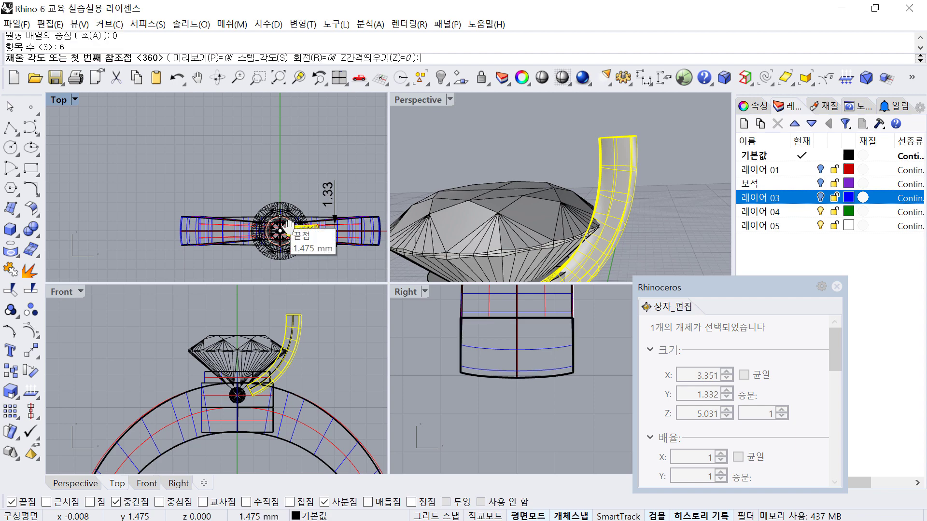
key("Return")
key("Return")
left_click(661, 200)
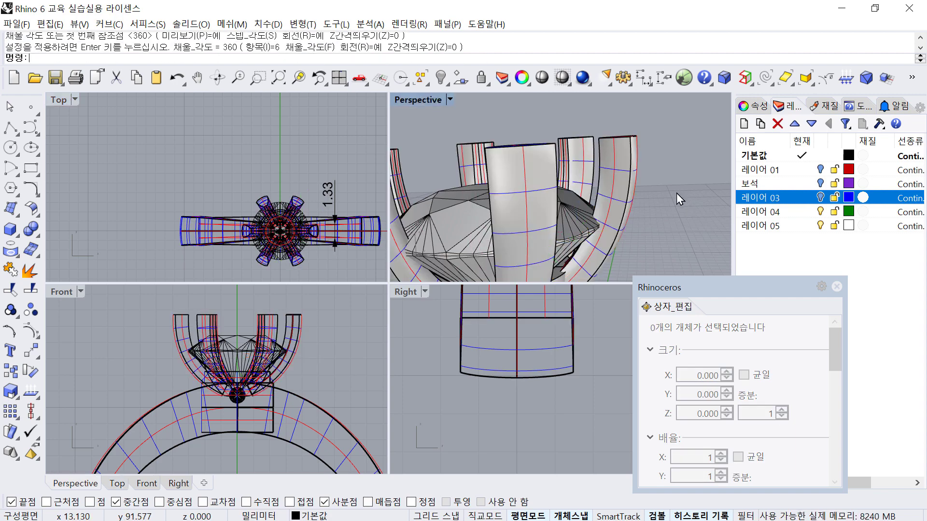
Raise the large gemstone slightly along the vertical axis between the prongs
right_click_drag(676, 193, 613, 166)
left_click(610, 168)
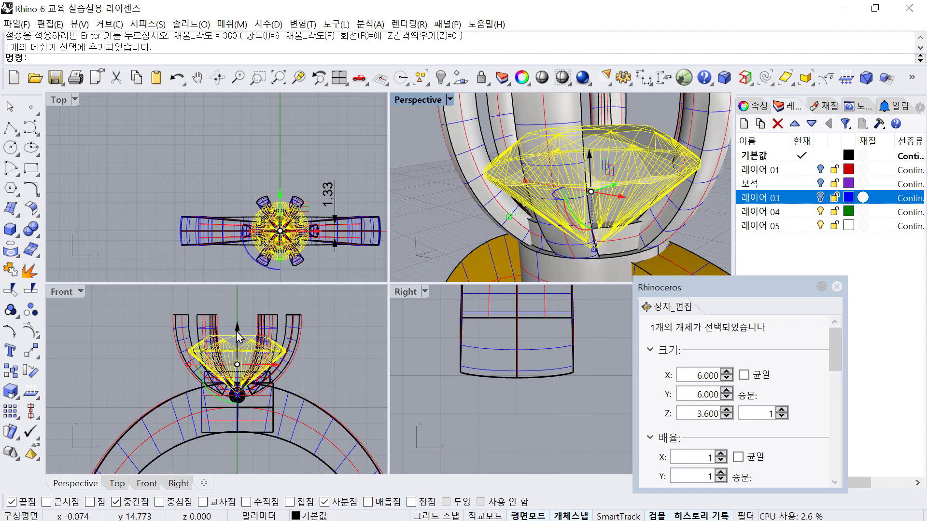
mouse_move(236, 331)
left_mouse_down()
mouse_move(239, 340)
mouse_move(244, 322)
left_mouse_up()
left_click(428, 264)
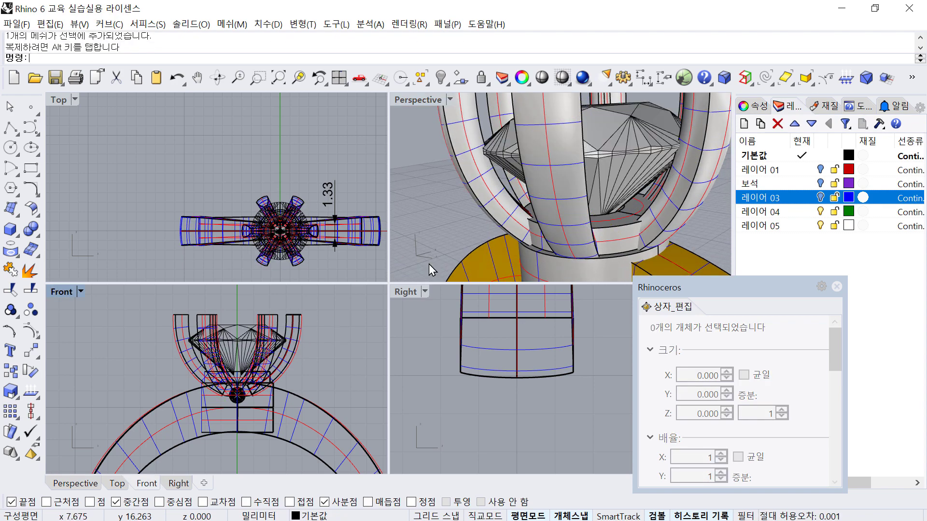
Group the six prongs with the upper ring beneath the stone and the two curves among them
right_click_drag(428, 264, 616, 236)
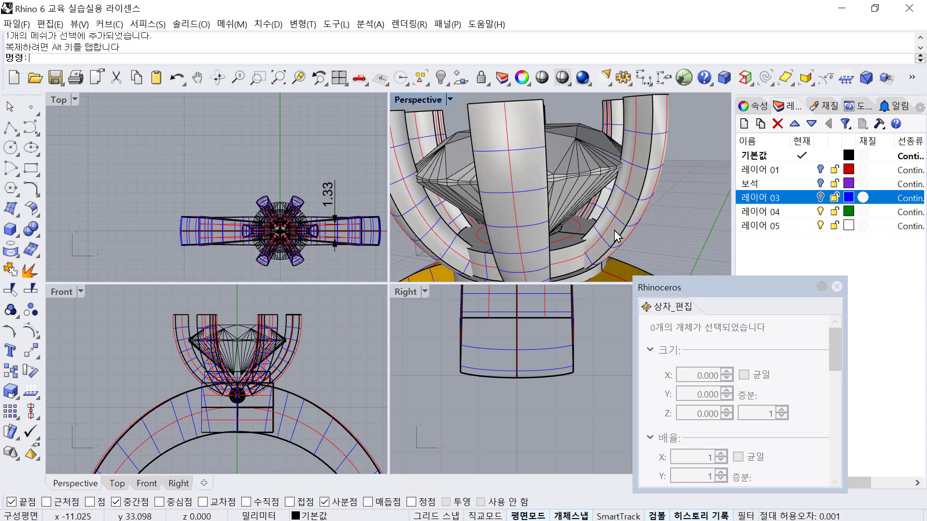
left_click(614, 238)
left_click(526, 254, "shift")
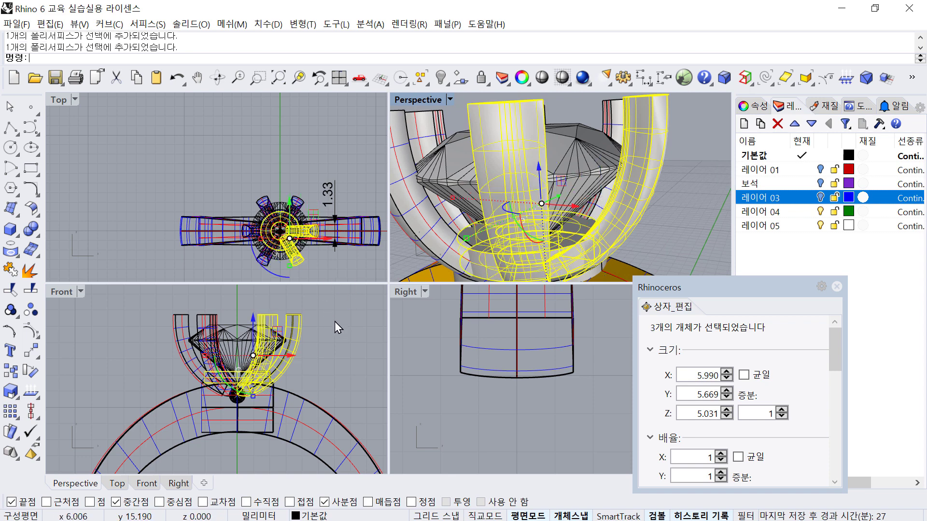
left_click_drag(338, 327, 153, 289, "shift")
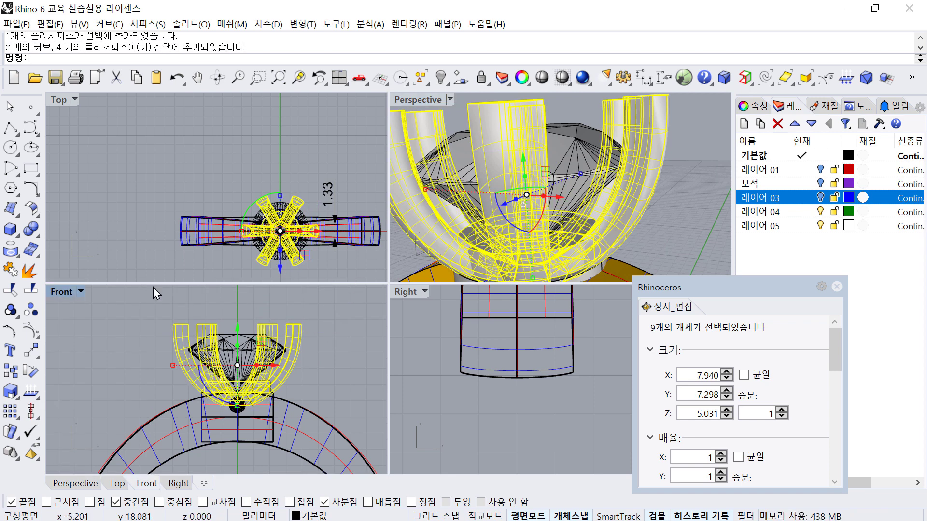
type("g")
key("Return")
left_click(345, 335)
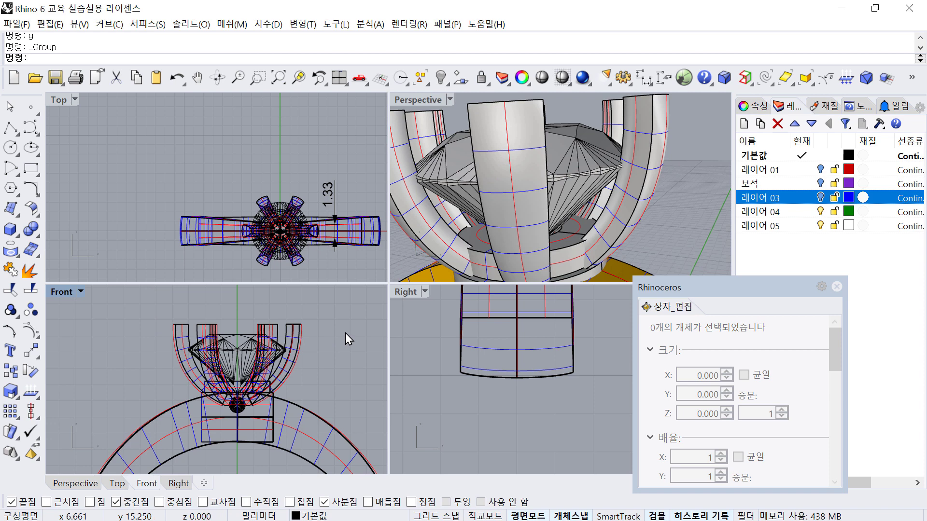
Isolate the grouped prongs and upper ring by hiding every other object
left_click(636, 188)
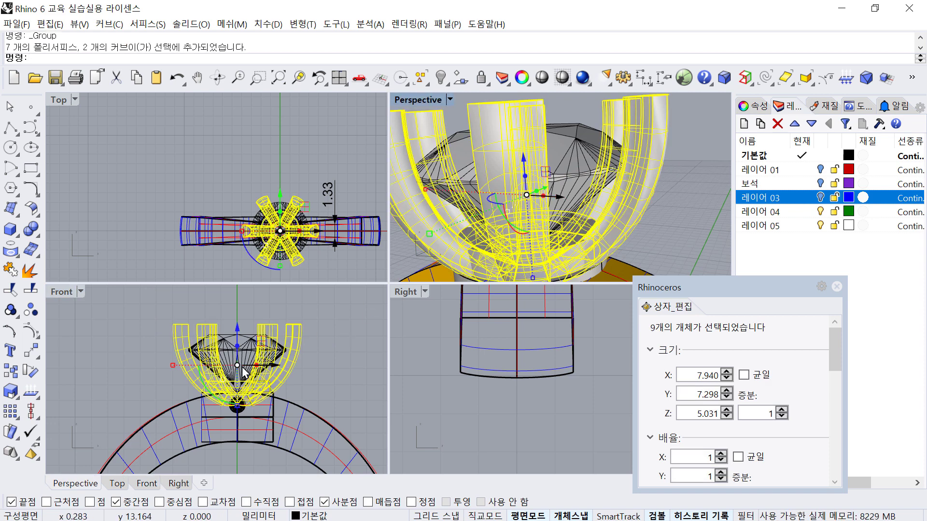
left_click(684, 197)
left_click(632, 182)
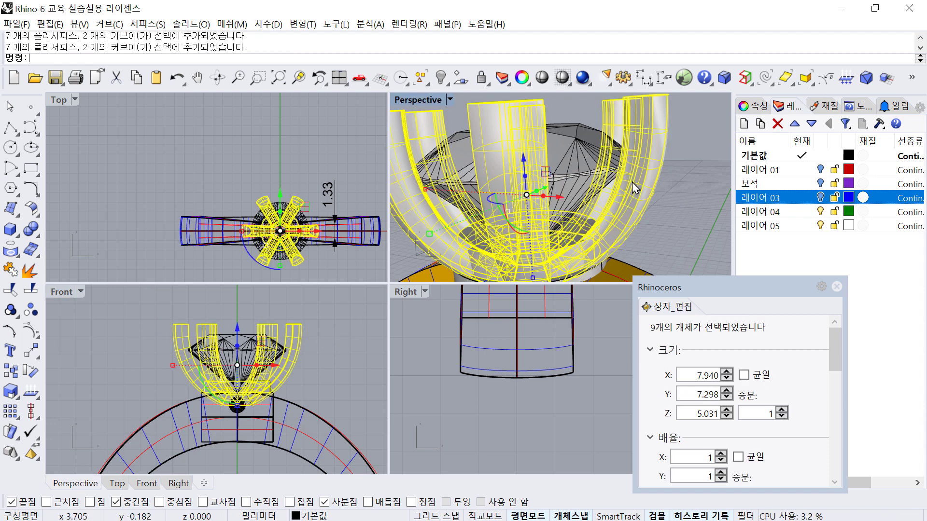
key("ctrl+h")
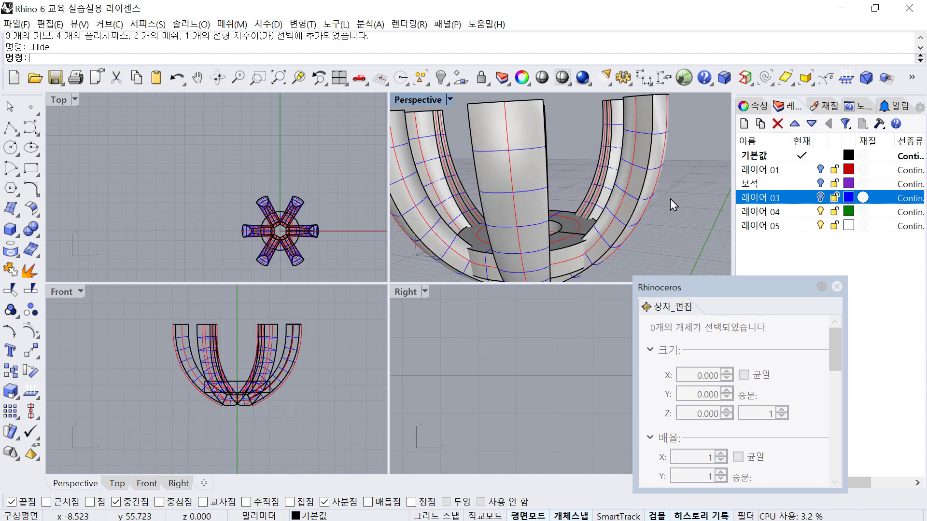
right_click_drag(671, 199, 663, 200)
right_click_drag(664, 205, 220, 387)
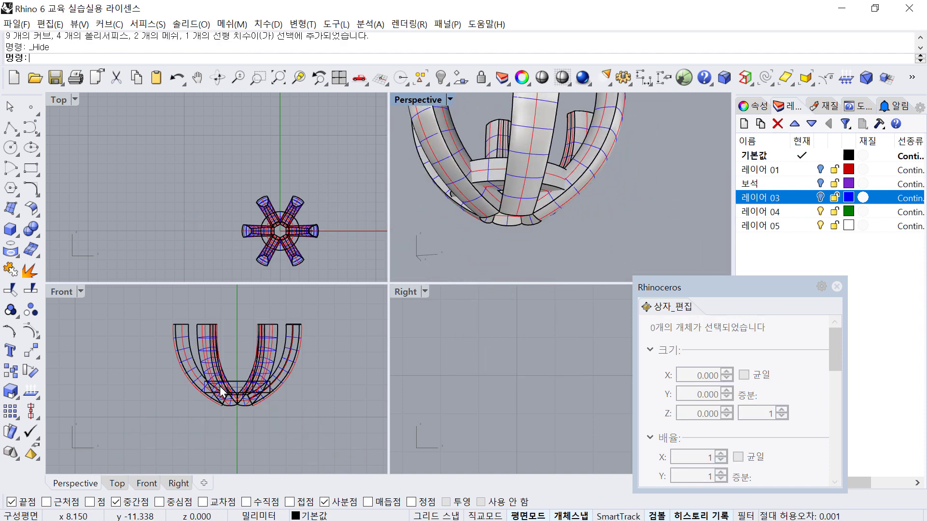
Draw a rectangle about 6.5 by 3.0 mm below the upper ring's lower edge in the front view and centre it under the prongs
scroll(220, 391, "up", 3)
left_click(29, 168)
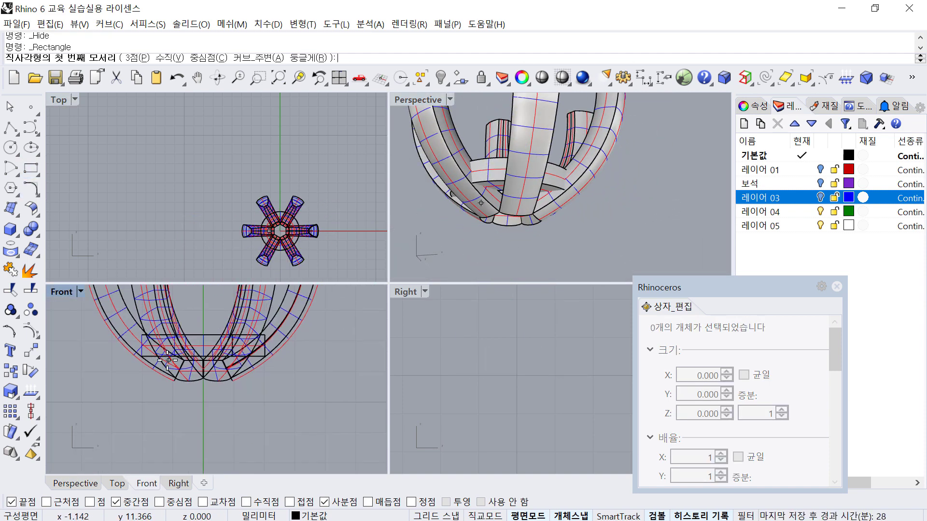
left_click(142, 356)
left_click(340, 449)
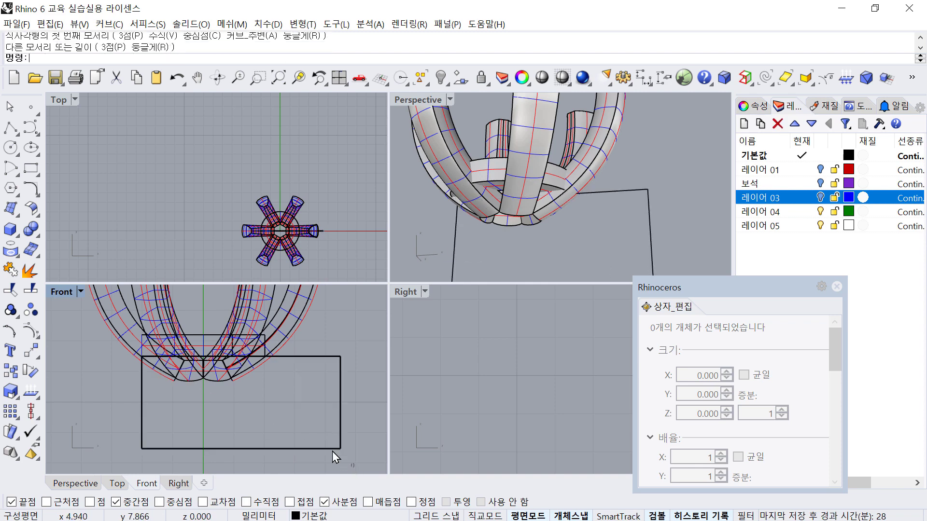
left_click(340, 418)
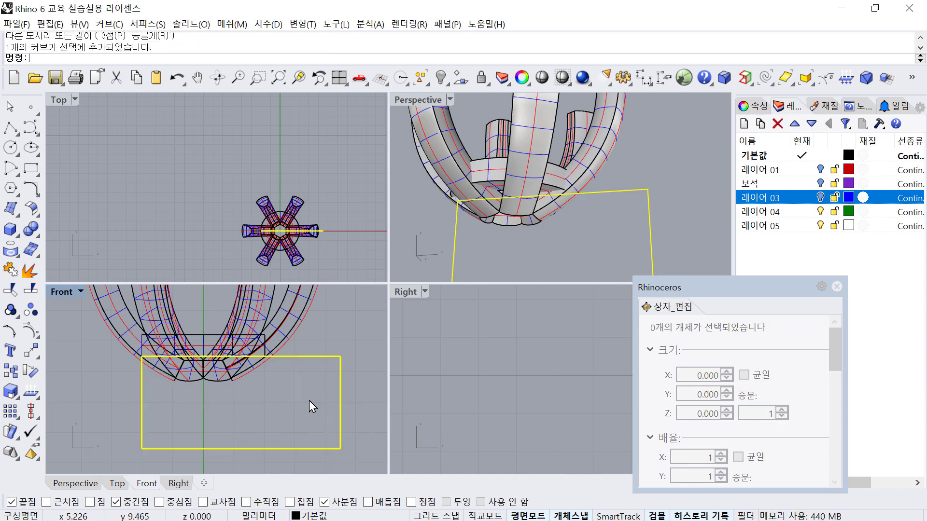
left_click_drag(272, 403, 233, 401)
Extrude the rectangle to both sides as a solid box deep enough to span all the prongs
left_click(282, 252)
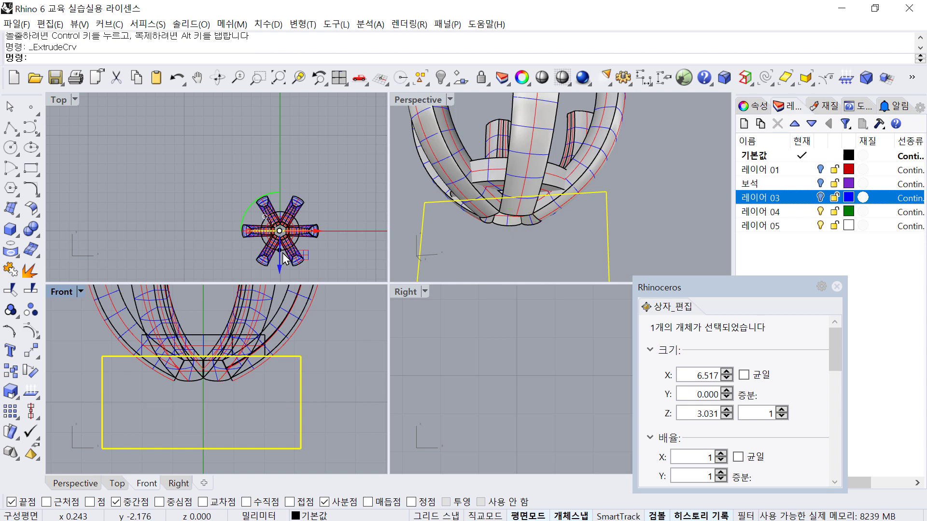
left_click(299, 274)
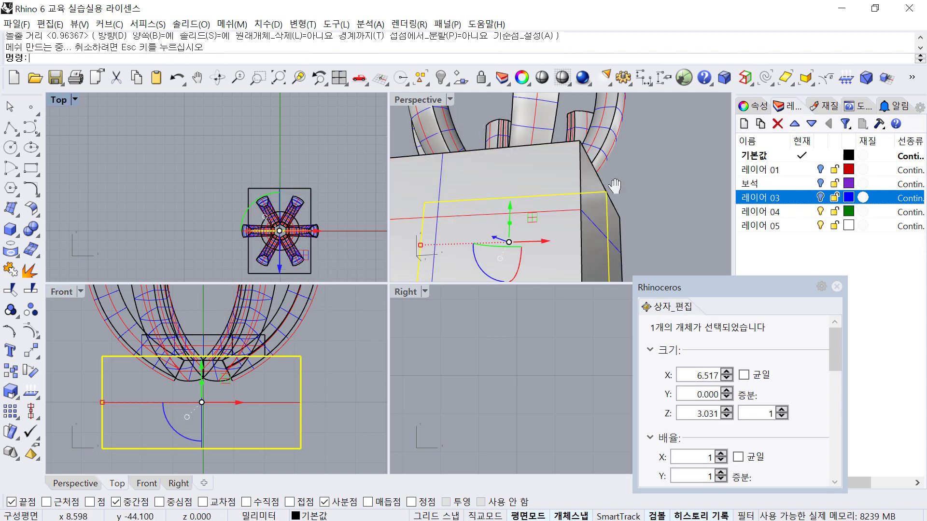
right_click_drag(614, 187, 546, 198)
type("B")
key("space")
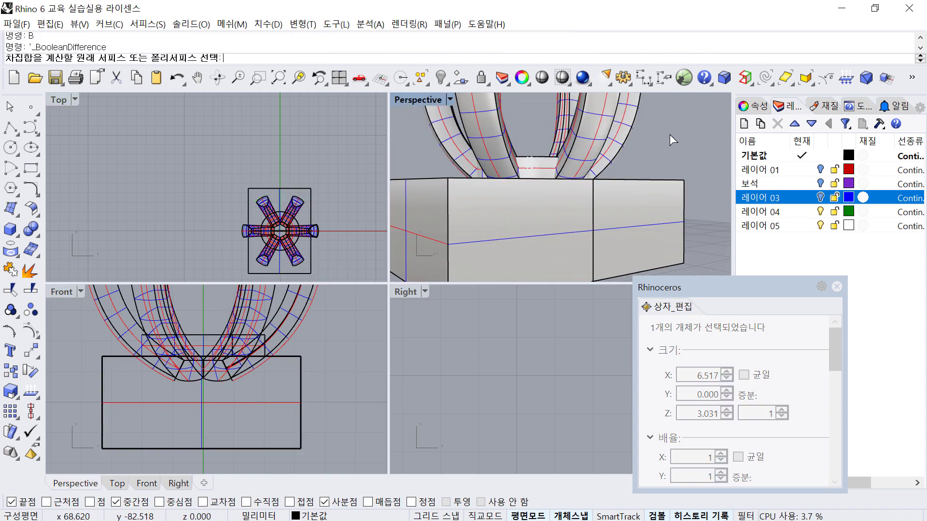
key("Escape")
Subtract the box from the prong group with Boolean Difference to trim the prong ends flush with the ring's underside
right_click_drag(670, 157, 671, 165)
type("B")
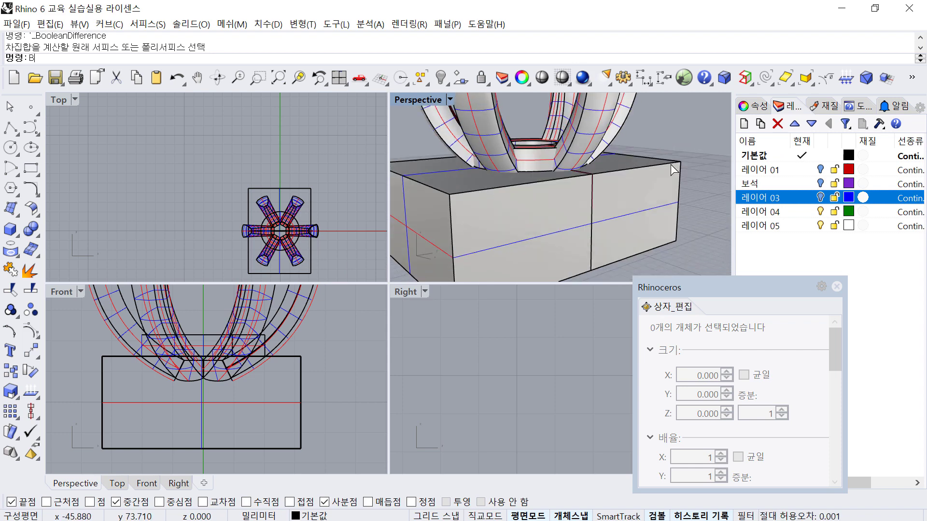
key("space")
left_click(555, 141)
key("space")
left_click(578, 216)
key("space")
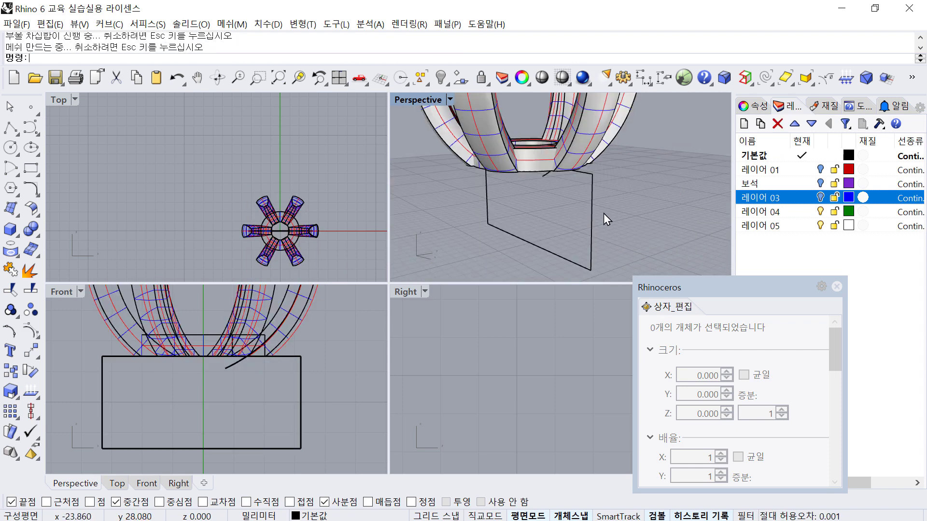
Delete the leftover rectangle curve beneath the trimmed prongs
left_click(537, 206)
key("Delete")
right_click_drag(543, 204, 562, 166)
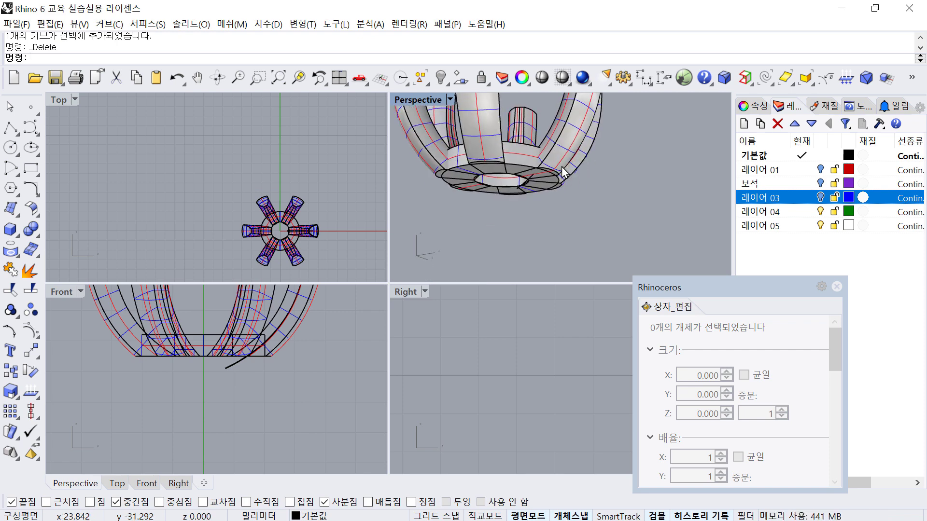
Show all the hidden objects again
key("ctrl+alt+h")
scroll(627, 156, "down", 3)
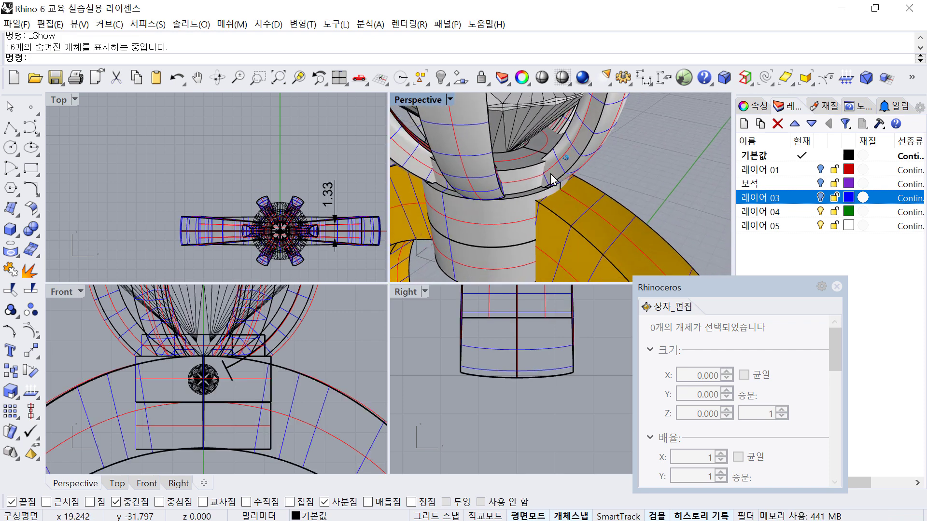
left_click(537, 171)
scroll(295, 341, "down", 3)
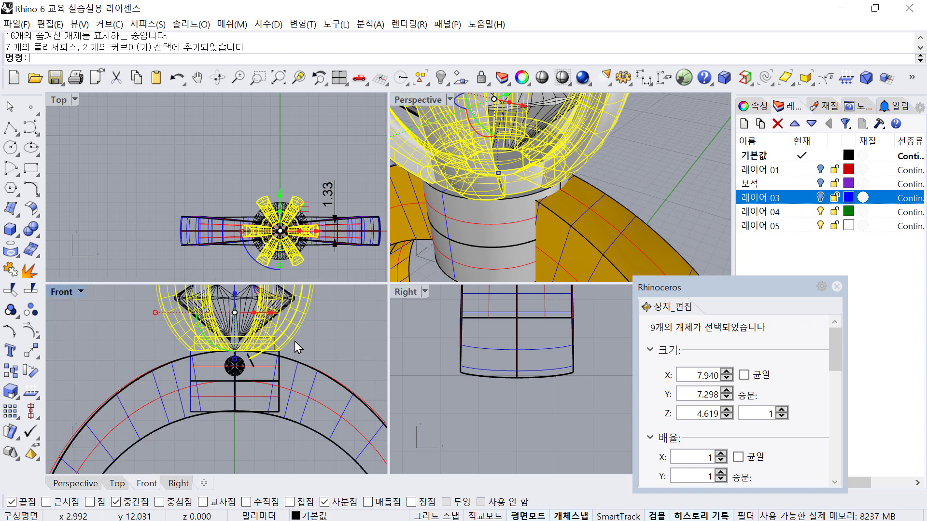
left_click(278, 396)
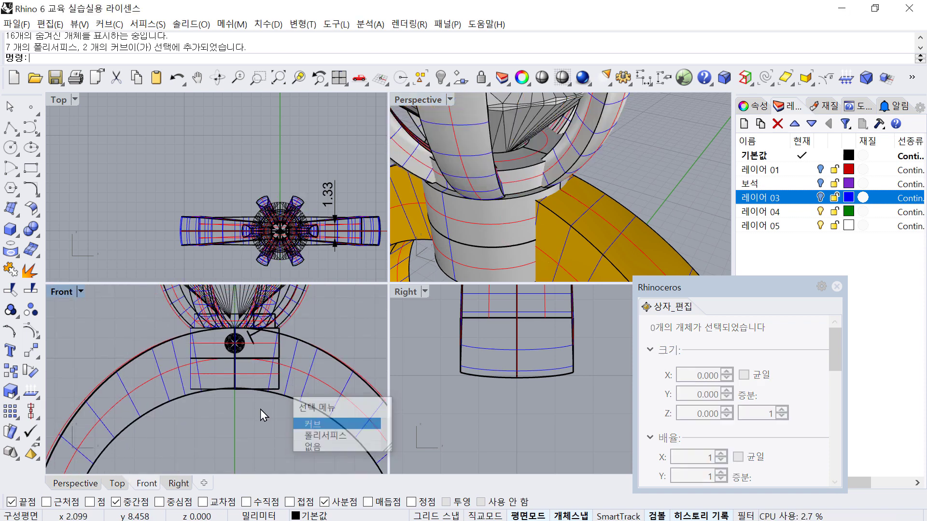
Isolate the prong group and the lower base cylinder by hiding everything else
left_click(502, 261)
left_click(525, 168, "shift")
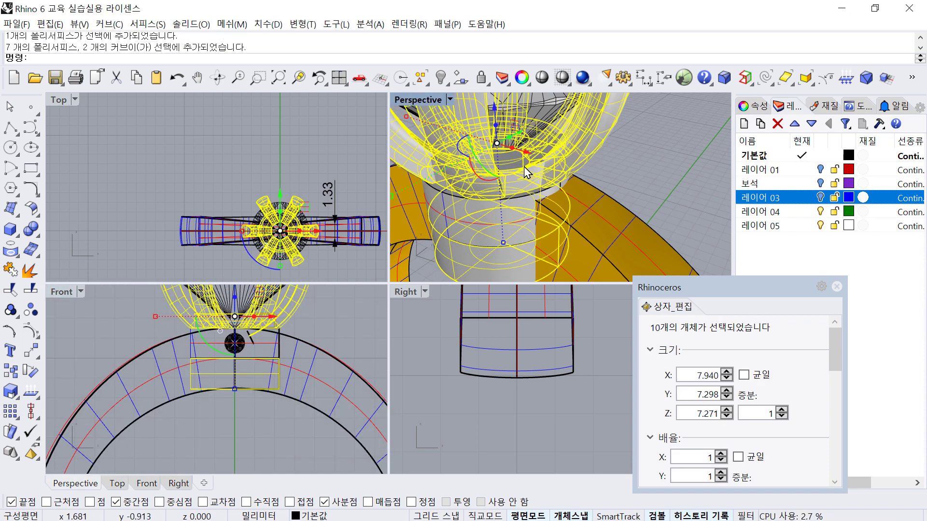
key("ctrl+h")
Add a diameter dimension to the central hole edge of the upper ring joining the prongs
right_click_drag(602, 163, 416, 178)
scroll(223, 198, "up", 5)
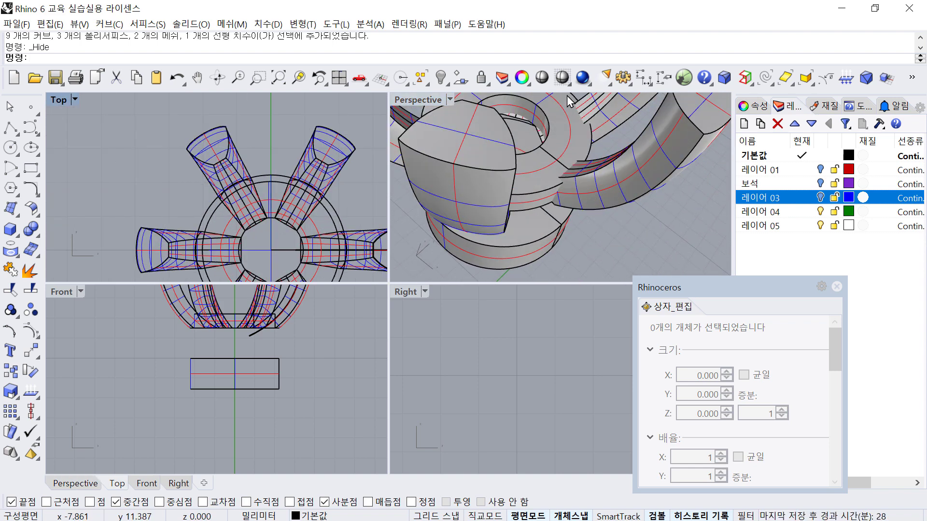
left_click(826, 79)
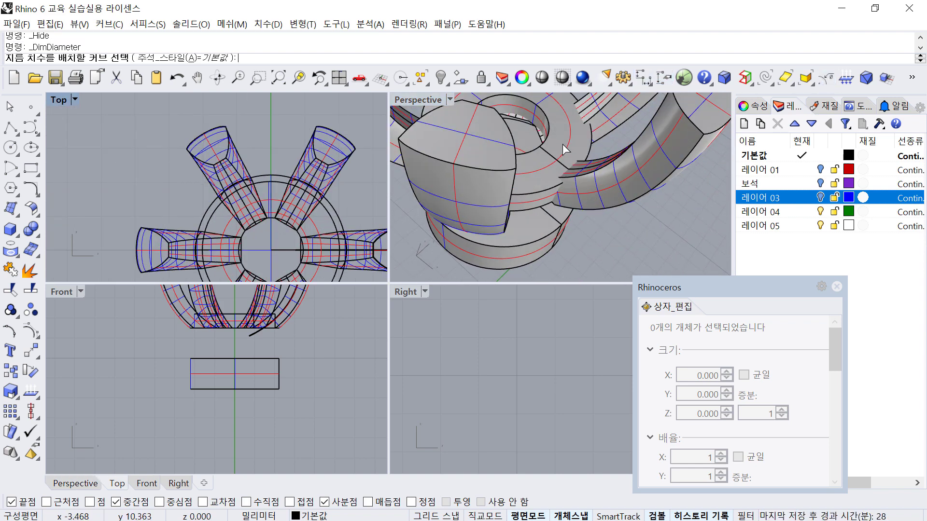
left_click(481, 146)
left_click(138, 208)
scroll(190, 196, "down", 3)
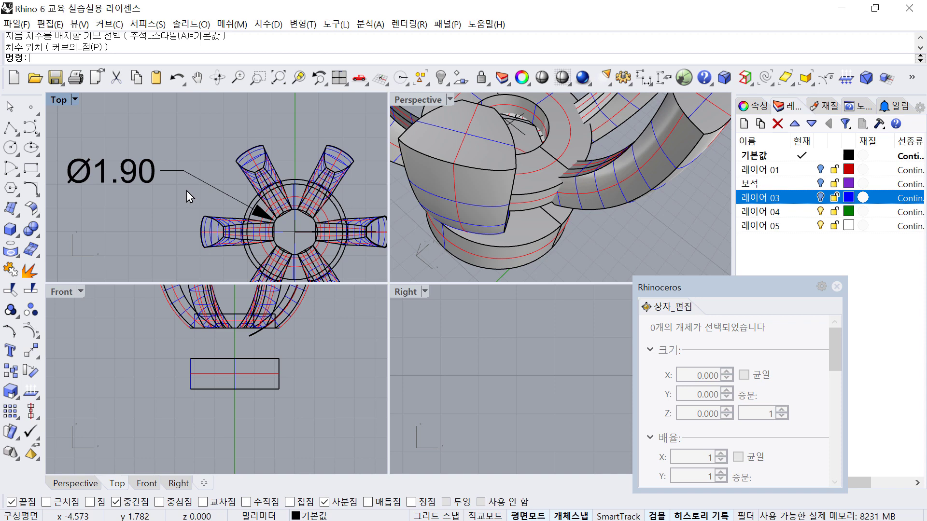
Extrude the upper ring's central hole edge downward as a one-sided solid rod extending past the underside of the lower base cylinder
key("ctrl+e")
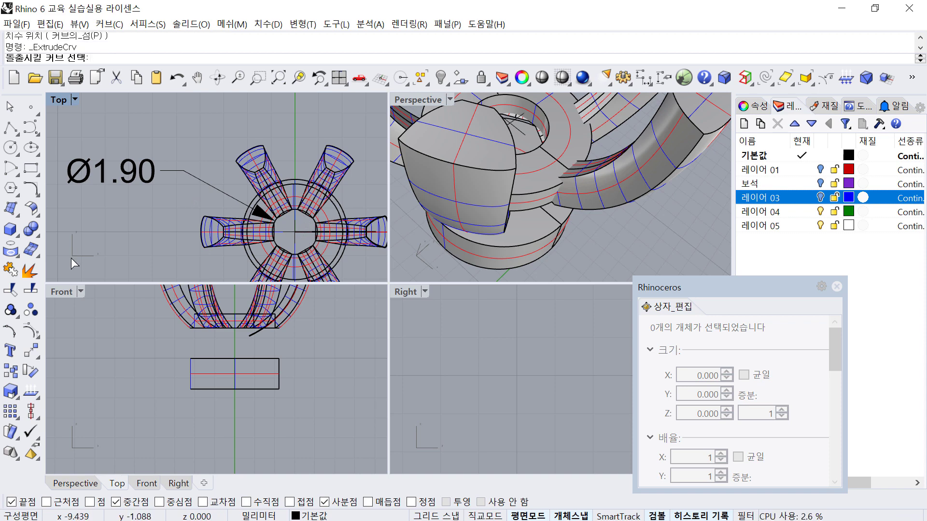
left_click(300, 210)
left_click(560, 158)
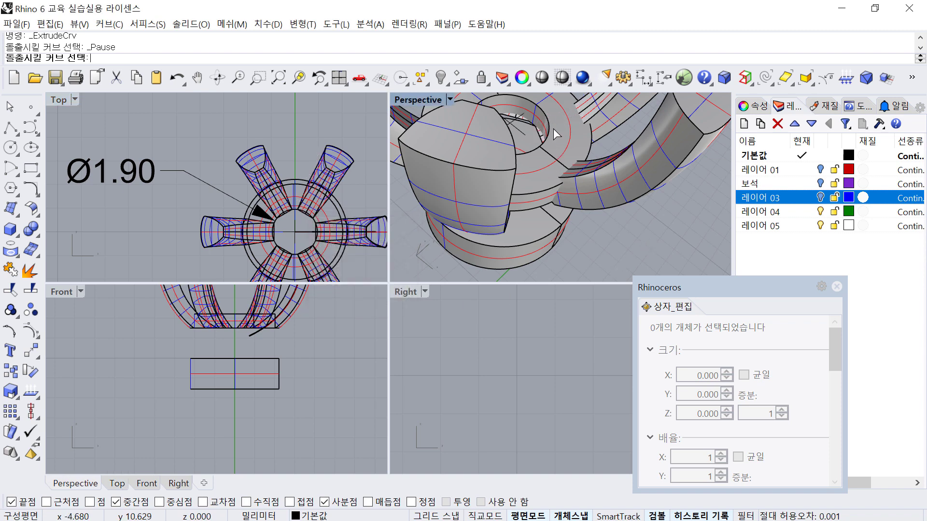
left_click(551, 128)
key("Return")
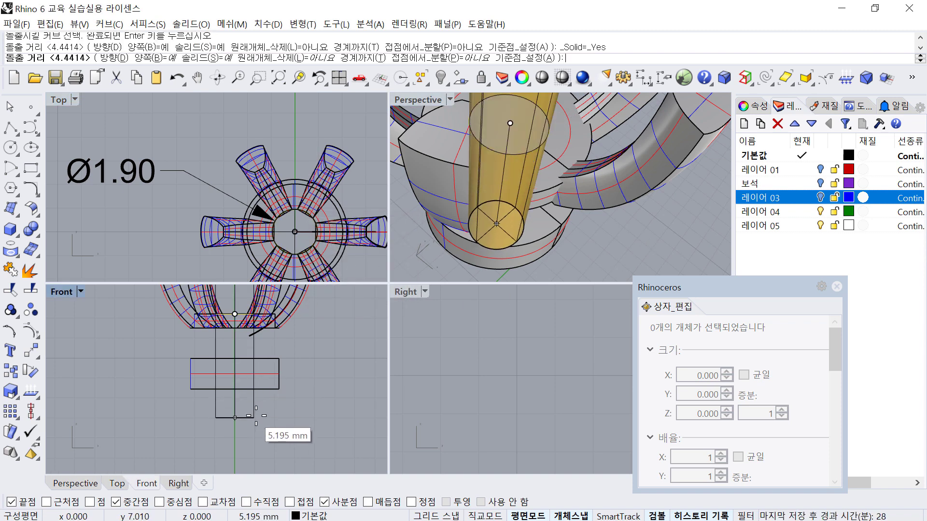
type("B")
key("Return")
left_click(254, 425)
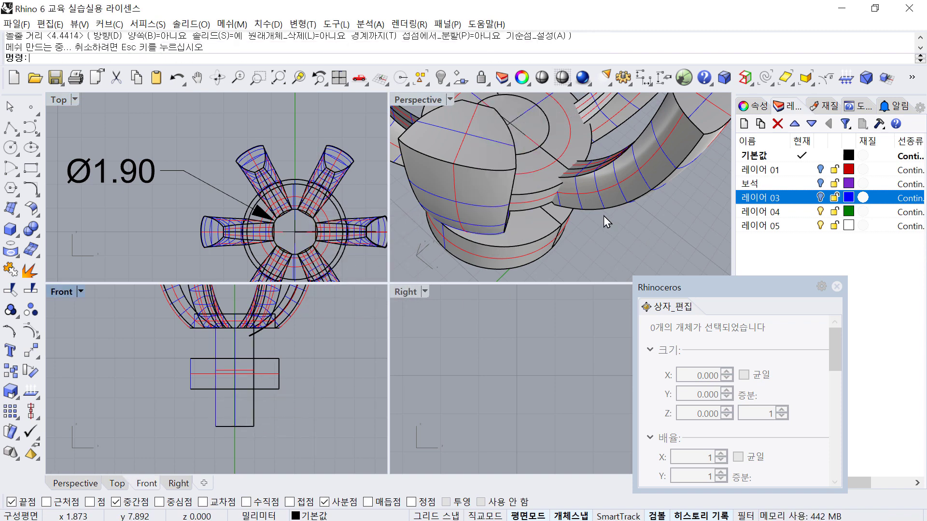
right_click_drag(603, 216, 543, 217)
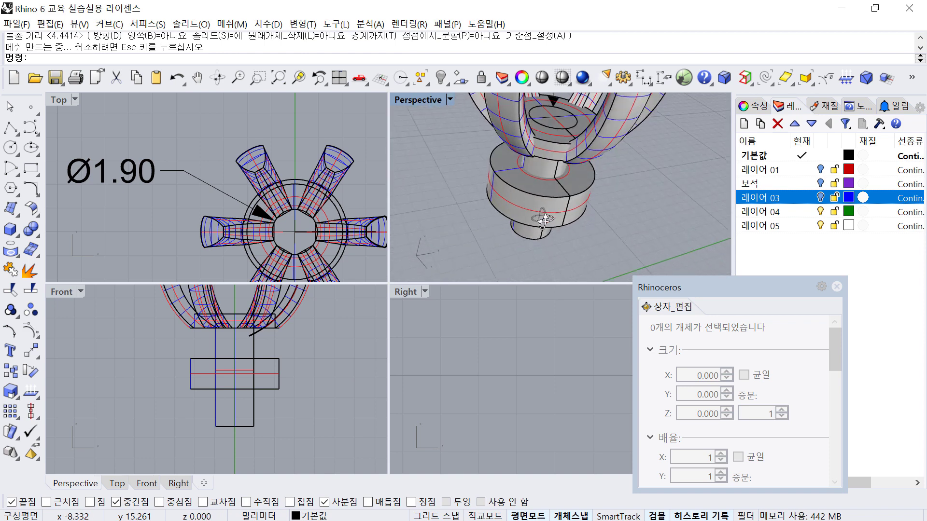
left_click(558, 112)
left_click(558, 147, "shift")
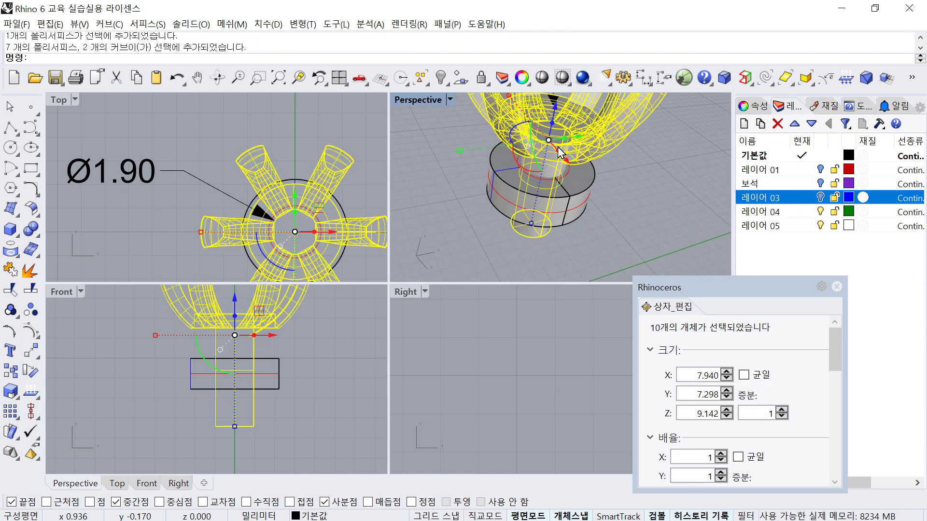
key("Escape")
right_click_drag(636, 202, 646, 175)
type("B")
key("Return")
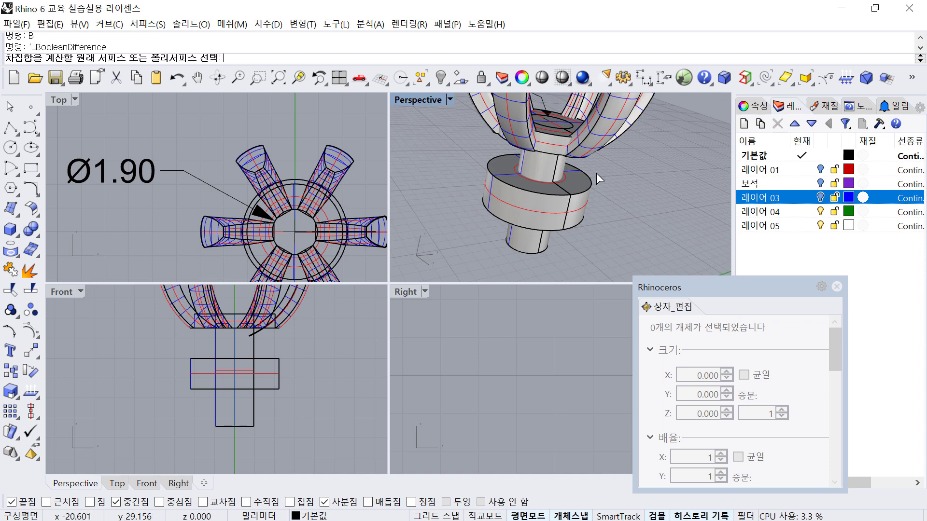
left_click(561, 168)
key("Escape")
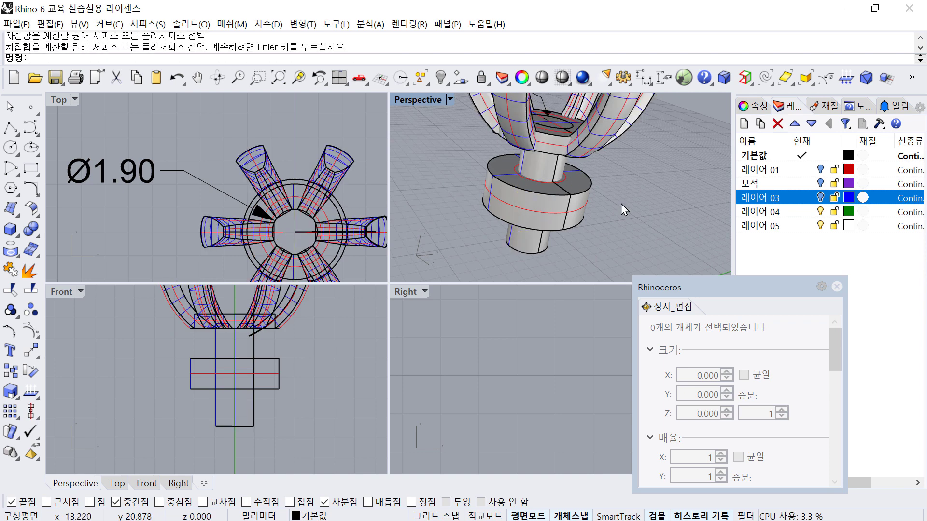
Subtract the central rod from the lower base cylinder with Boolean Difference, keeping the input objects
key("Return")
left_click(588, 204)
key("Return")
left_click(559, 166)
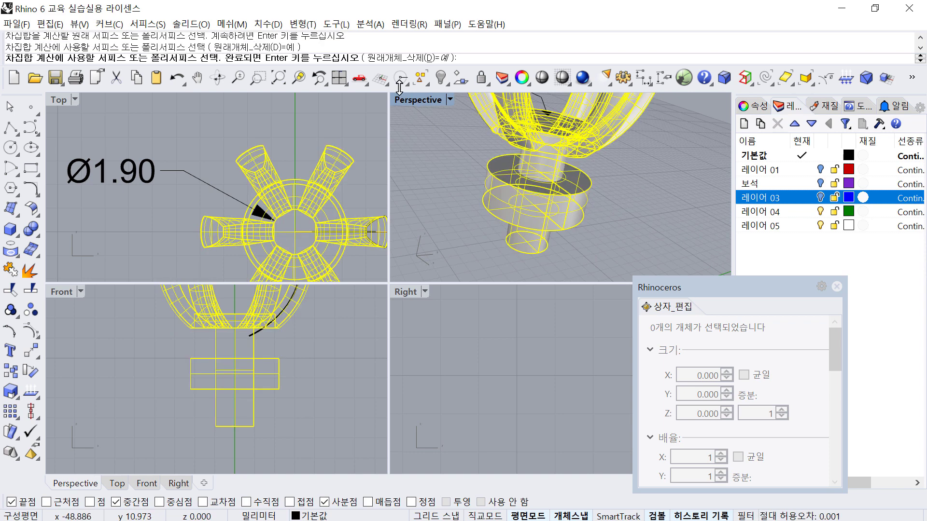
left_click(410, 58)
key("Return")
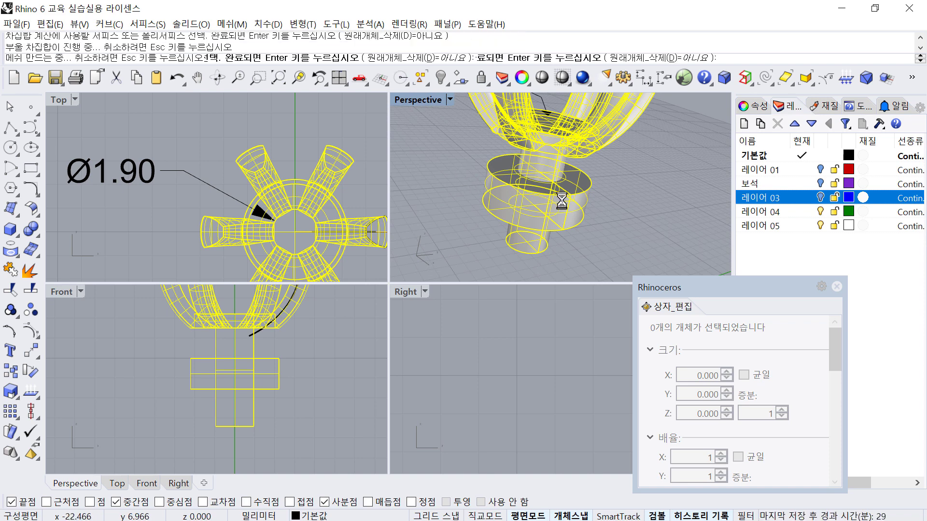
Hide the prong group with the rod to check the hole in the lower cylinder, and undo the hiding
left_click(555, 199)
left_click(554, 136)
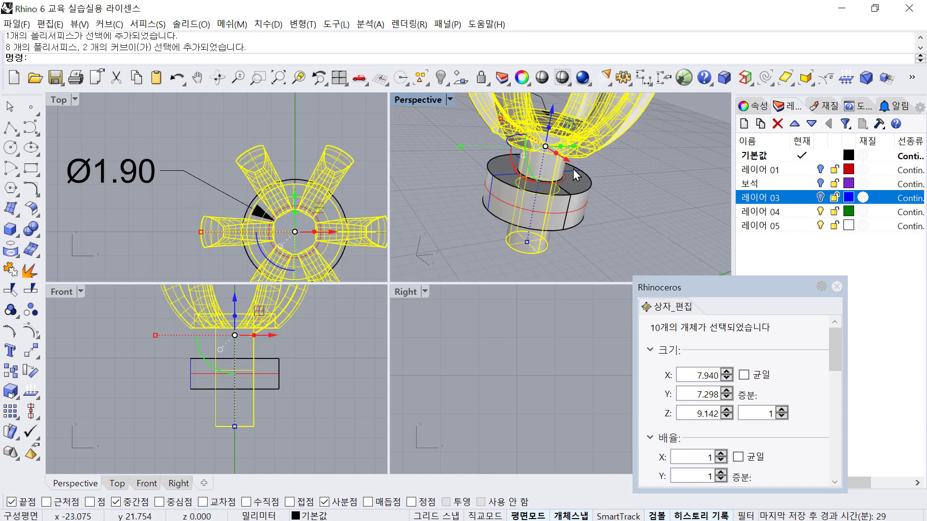
key("ctrl+h")
key("ctrl+z")
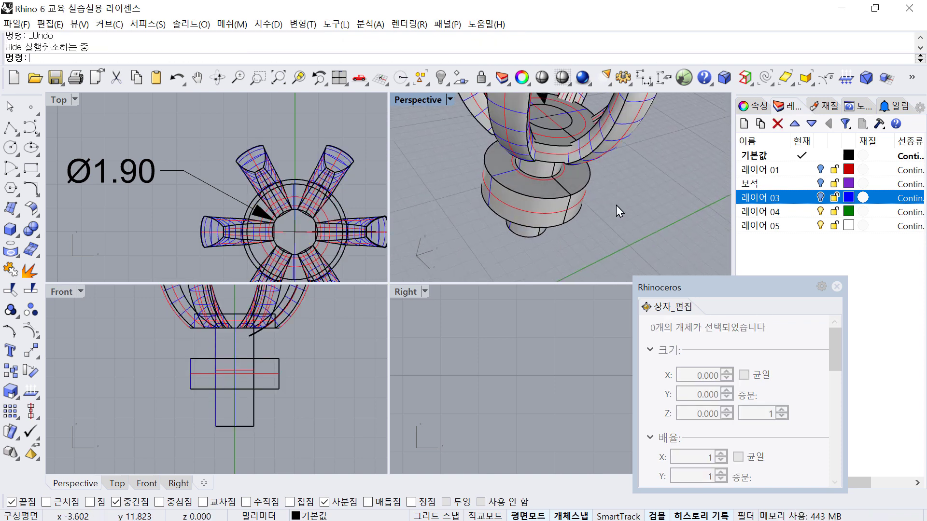
left_click(567, 151)
left_click(642, 187)
right_click_drag(605, 212, 638, 195)
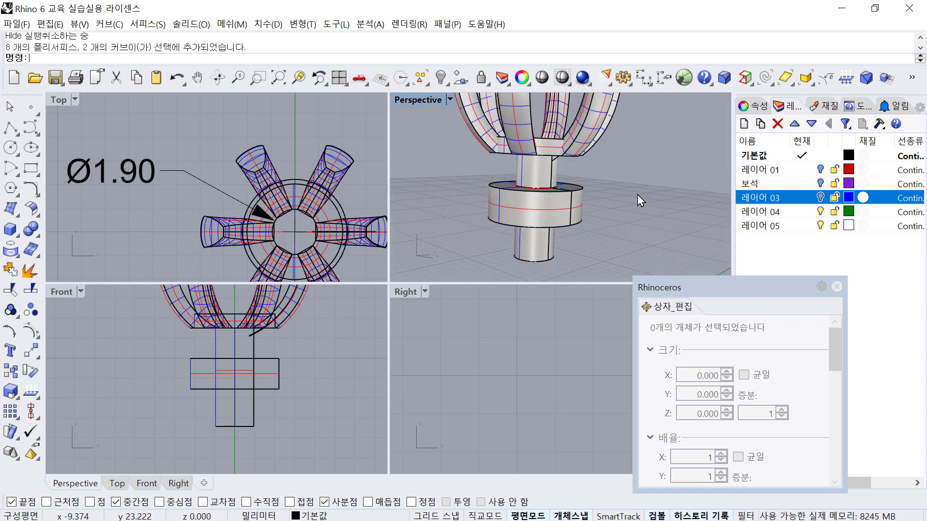
Show all hidden objects, and isolate the two shank halves and the upper base cylinder by hiding everything else
key("ctrl+alt+h")
left_click(631, 189)
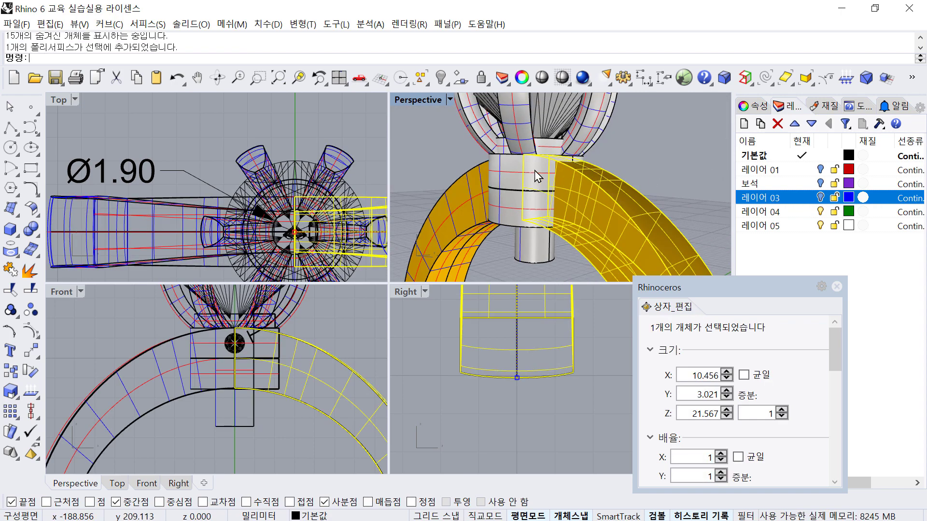
left_click(512, 168, "shift")
left_click(500, 218, "shift")
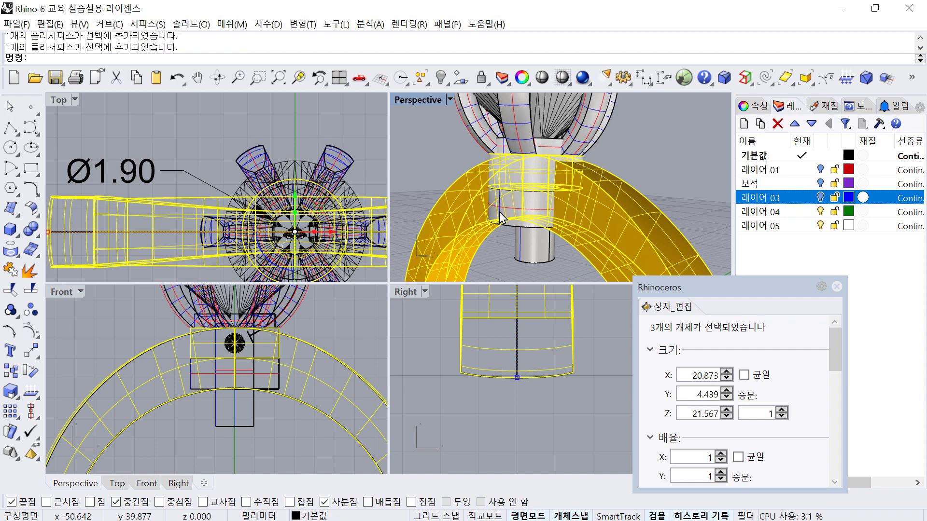
key("ctrl+h")
right_click_drag(641, 149, 486, 175)
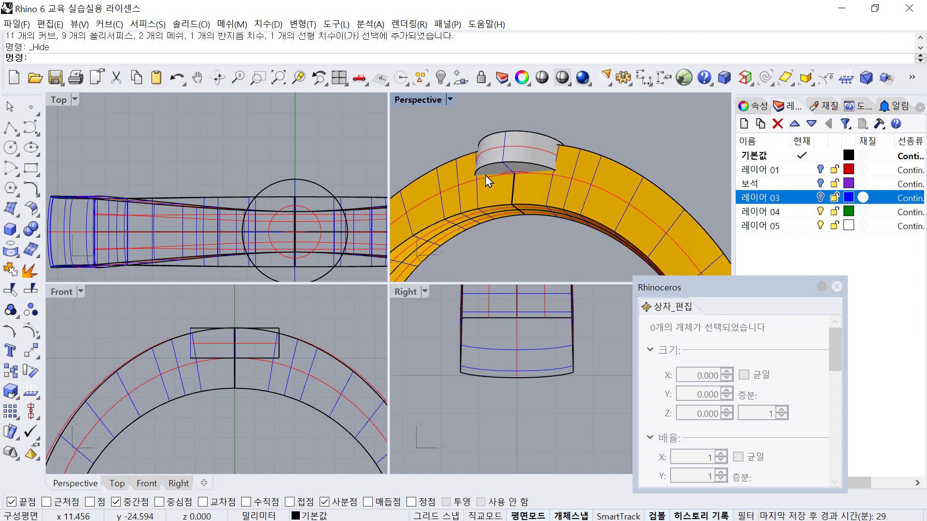
Extrude the underside face of the upper base cylinder downward as a solid, past the inner surface of the shank
right_click(632, 114)
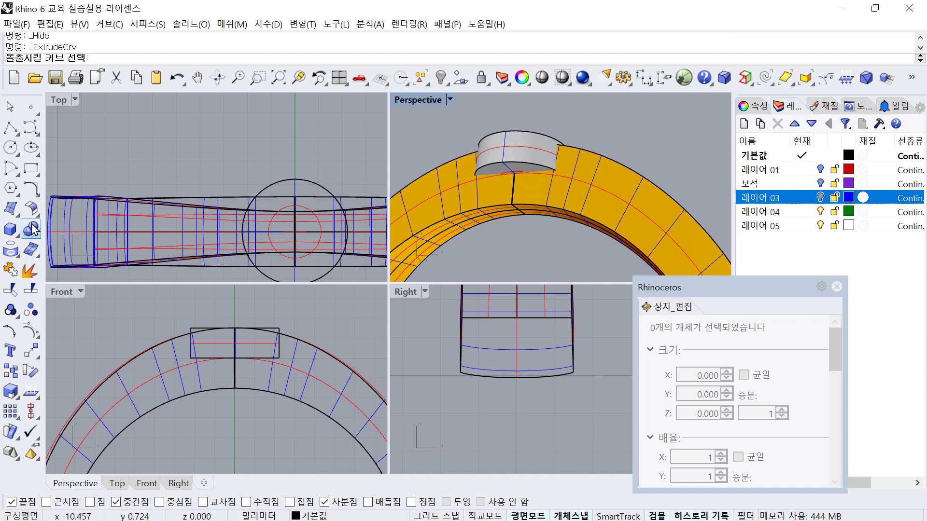
left_click(18, 231)
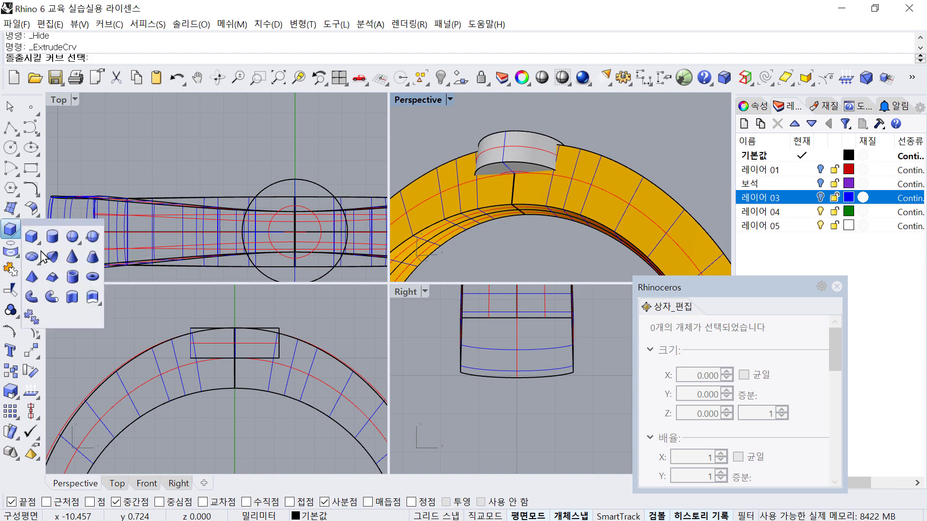
left_click(92, 297)
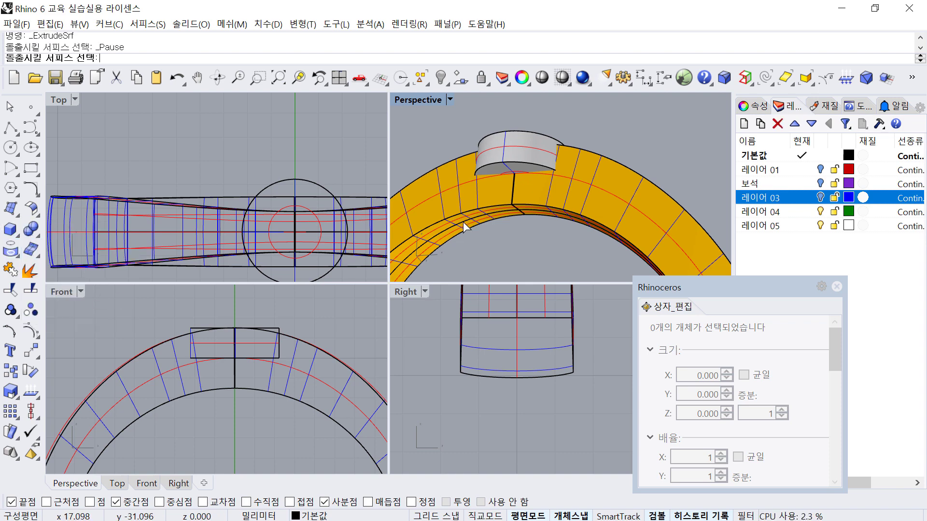
left_click(500, 169)
right_click(492, 173)
left_click(488, 250)
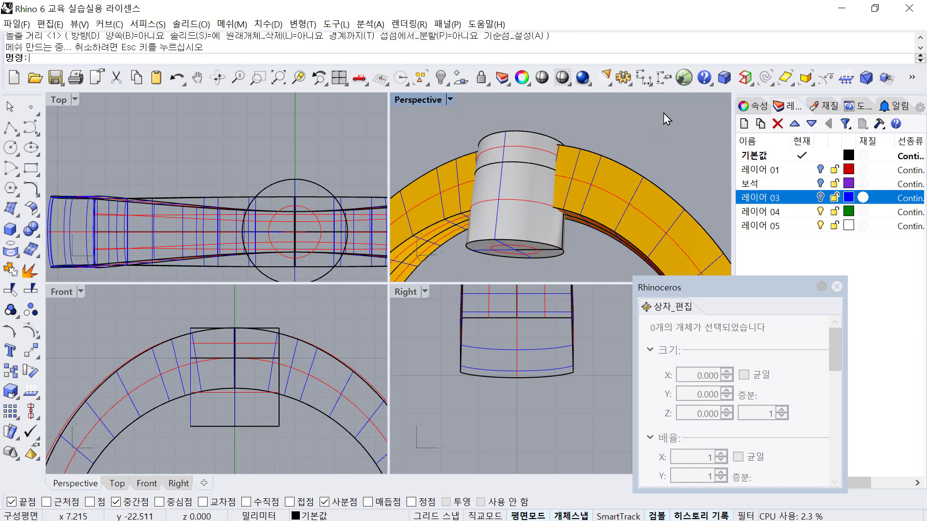
right_click_drag(664, 113, 606, 161)
type("B")
key("Return")
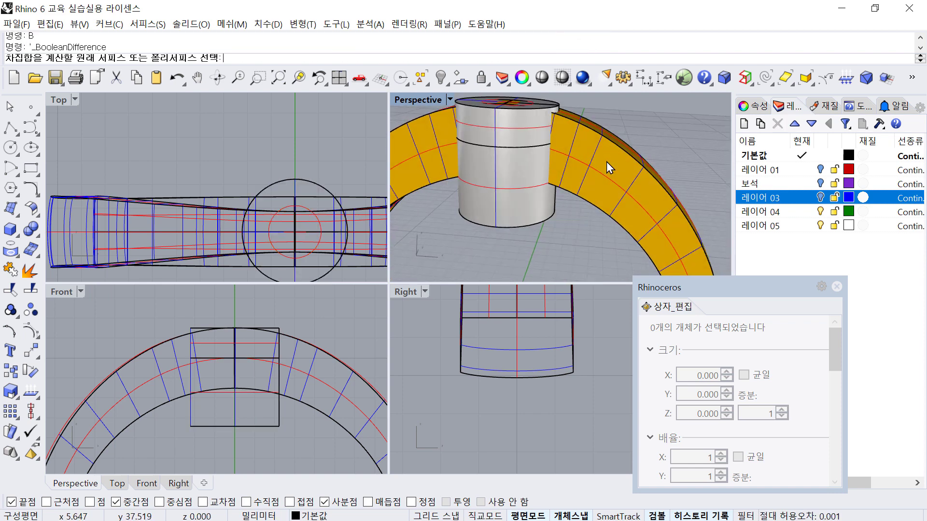
left_click(607, 161)
key("Escape")
Try to join the two shank halves into one polysurface
left_click(567, 173)
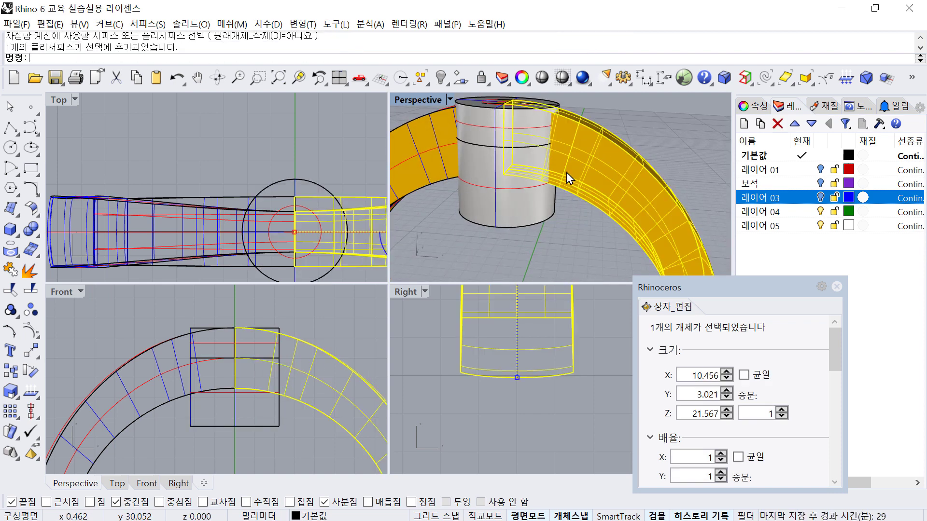
left_click(432, 161, "shift")
right_click_drag(487, 162, 508, 164)
type("CAa")
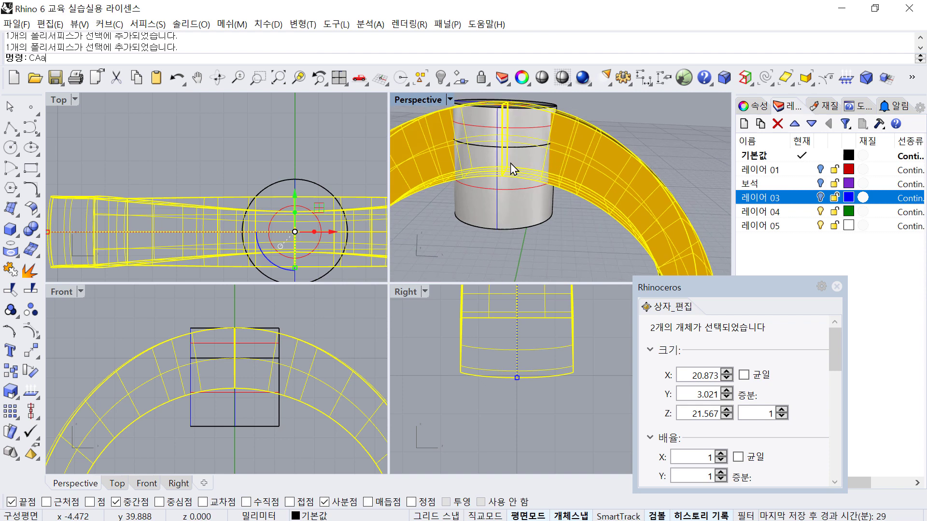
key("BackSpace")
key("BackSpace")
key("BackSpace")
type("Join")
key("Return")
left_click(662, 128)
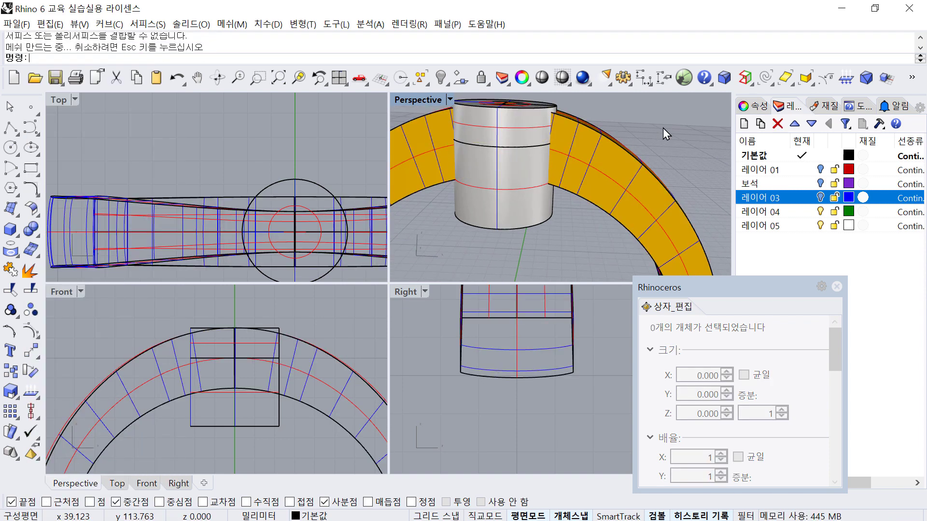
Cap the open ends of both shank halves to make them solid
left_click(597, 152)
left_click(427, 155, "shift")
type("ca")
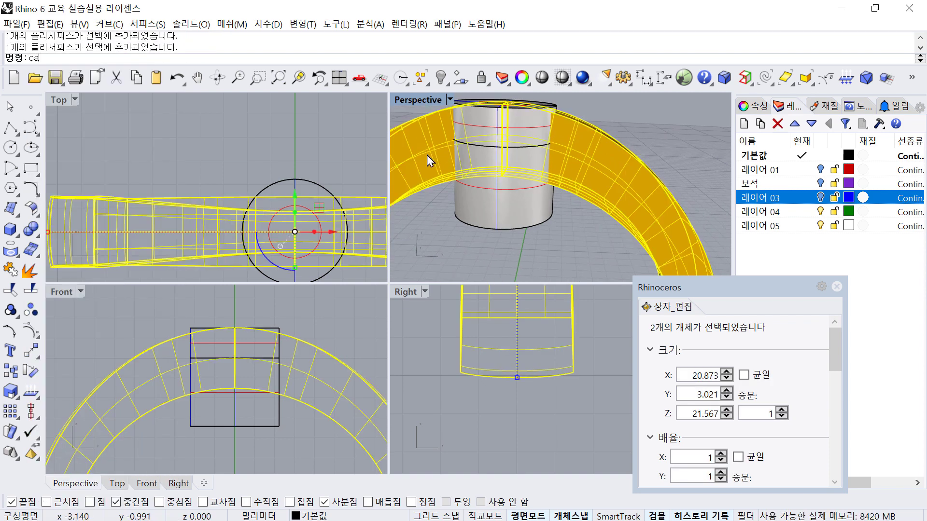
type("p")
key("Return")
left_click(635, 122)
Delete the left shank half and replace it with a mirrored copy of the right half about the vertical axis through origin 0
left_click(405, 171)
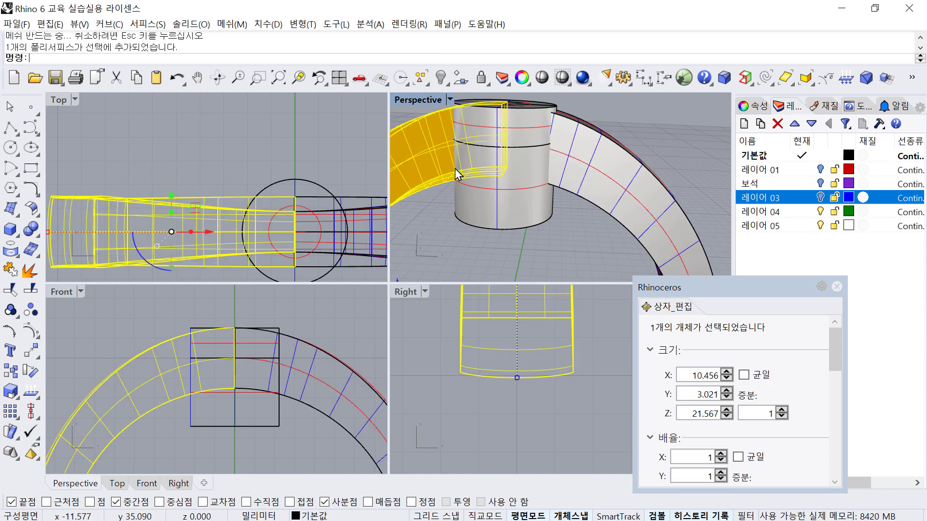
key("Delete")
left_click(570, 172)
scroll(293, 387, "down", 8)
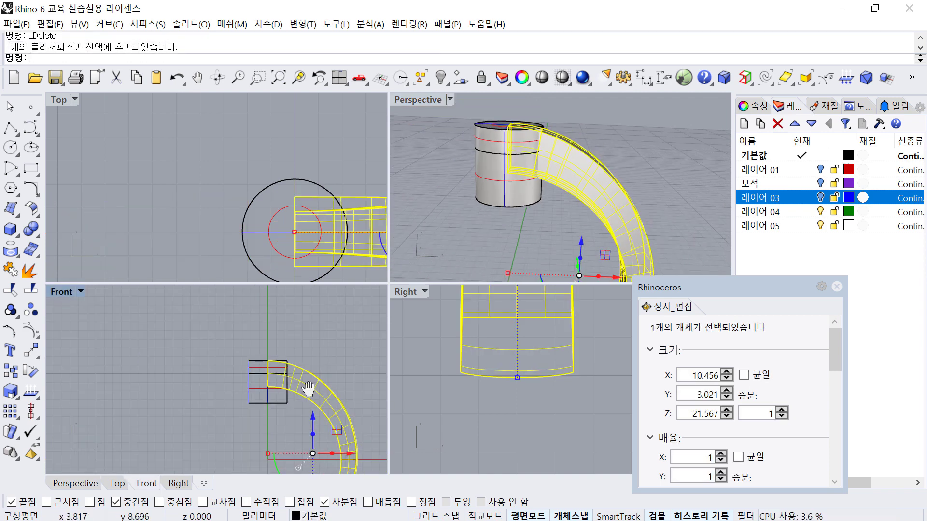
type("Mirror")
key("Return")
type("0")
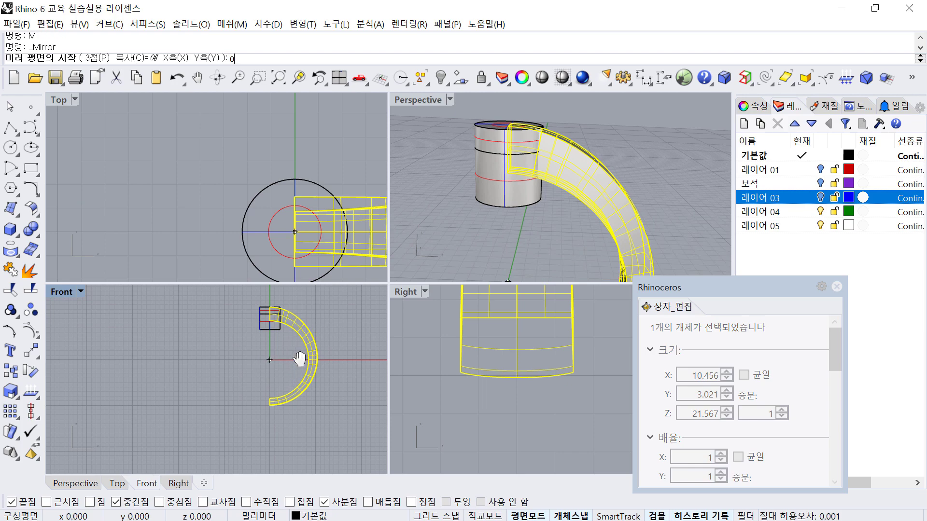
key("Return")
left_click(353, 321)
Subtract the extruded cylinder from both shank halves with Boolean Difference, deleting the cutting cylinder
right_click_drag(510, 204, 537, 163)
scroll(537, 163, "up", 4)
type("bd")
key("Return")
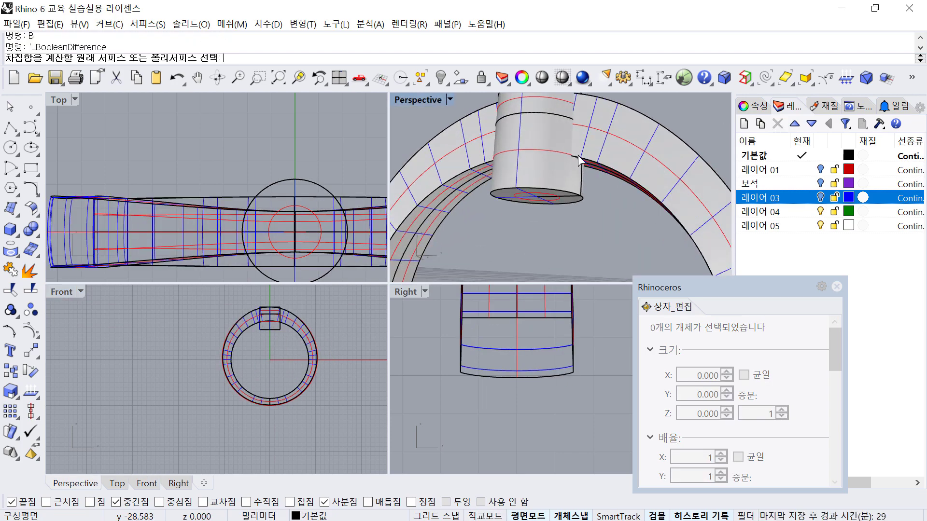
left_click(581, 155)
left_click(494, 156)
key("Return")
left_click(536, 191)
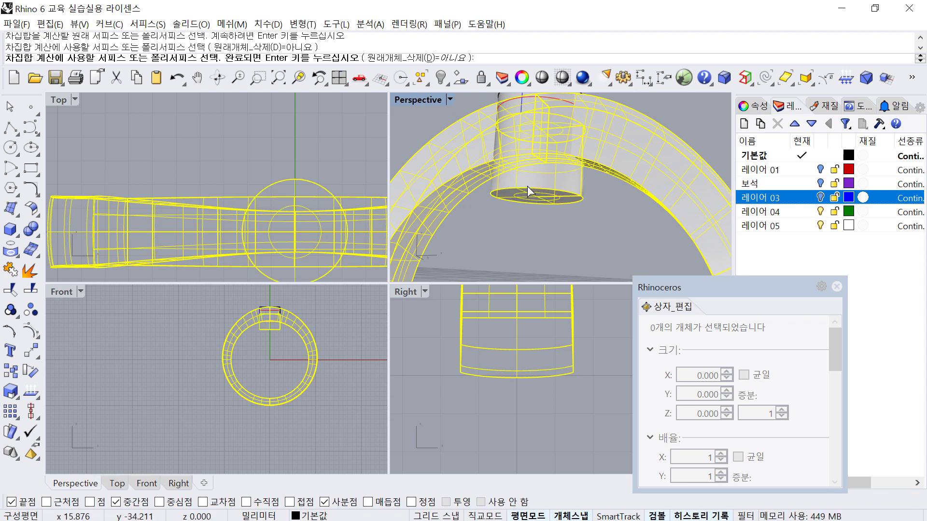
left_click(433, 62)
key("Return")
mouse_move(533, 197)
right_mouse_down()
mouse_move(603, 180)
mouse_move(540, 214)
right_mouse_up()
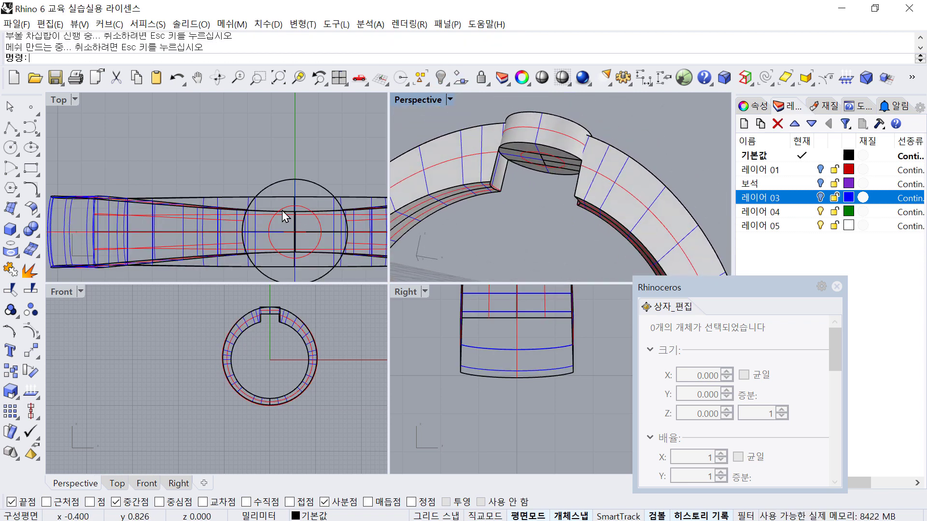
Show all the hidden setting, gemstone and dimension objects around the notched shank again
scroll(283, 216, "down", 6)
right_click_drag(284, 215, 227, 205)
key("ctrl+alt+h")
scroll(670, 147, "up", 5)
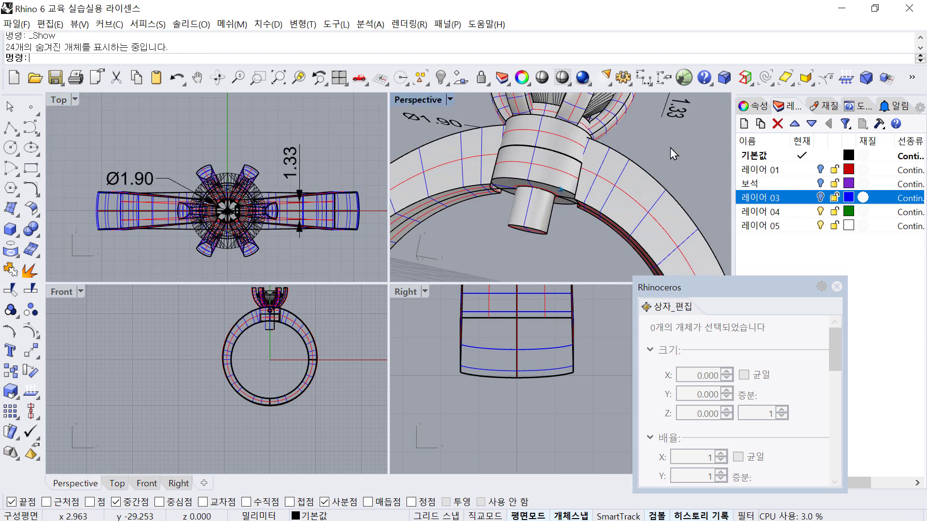
Group the upper base cylinder with the two shank halves and check that they select together
left_click(540, 163)
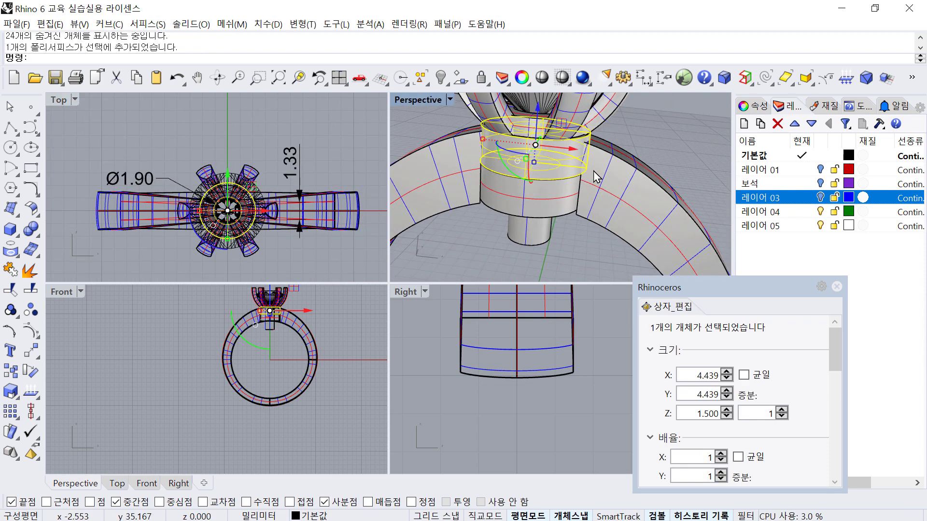
left_click(604, 173, "shift")
left_click(657, 152)
left_click(551, 156)
left_click(416, 167)
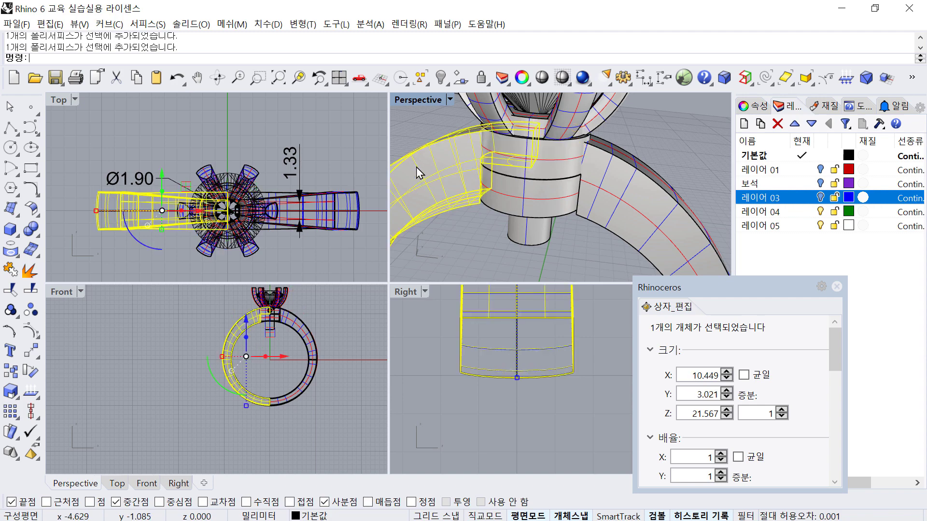
left_click(548, 156, "shift")
left_click(623, 173, "shift")
key("ctrl+g")
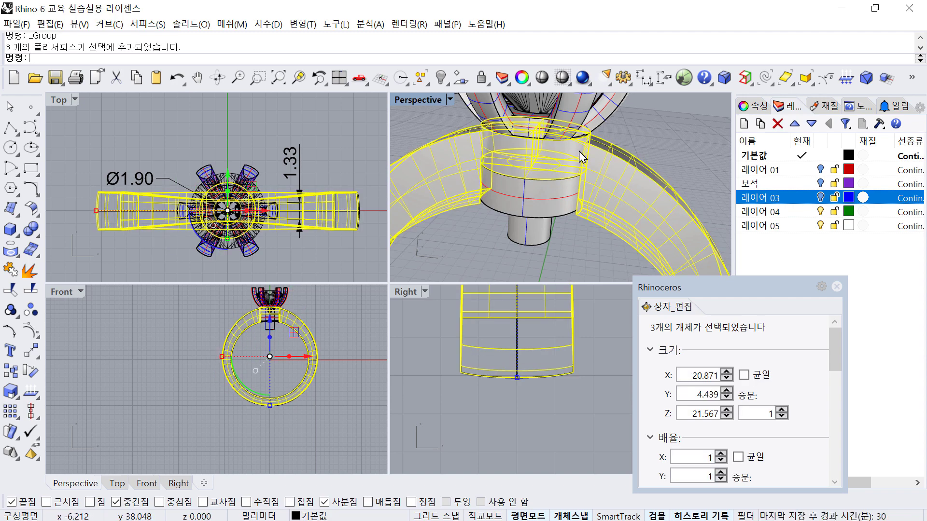
left_click(636, 149)
left_click(631, 170)
left_click(651, 149)
left_click(646, 167)
left_click(660, 150)
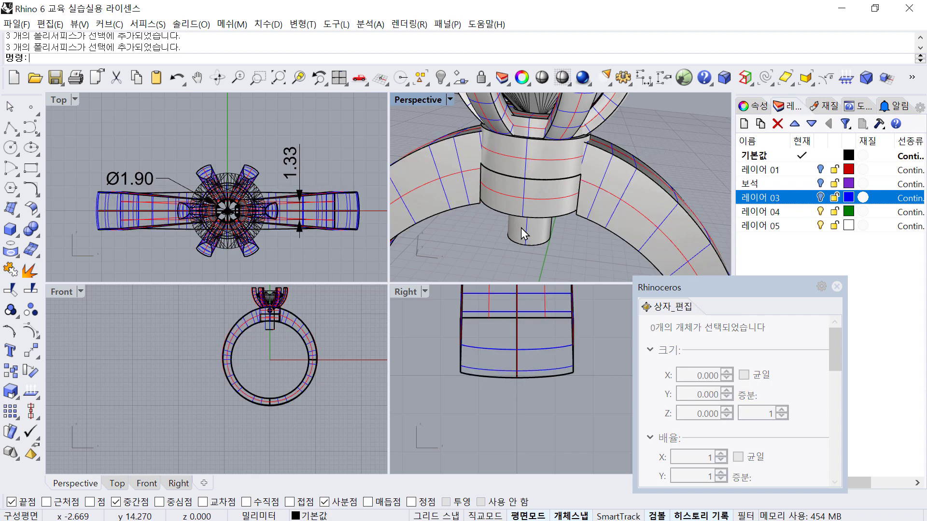
Remove the thin pin cylinder beneath the base cylinders from its group
left_click(521, 228)
left_click(566, 248)
key("ctrl+shift+g")
left_click(540, 240)
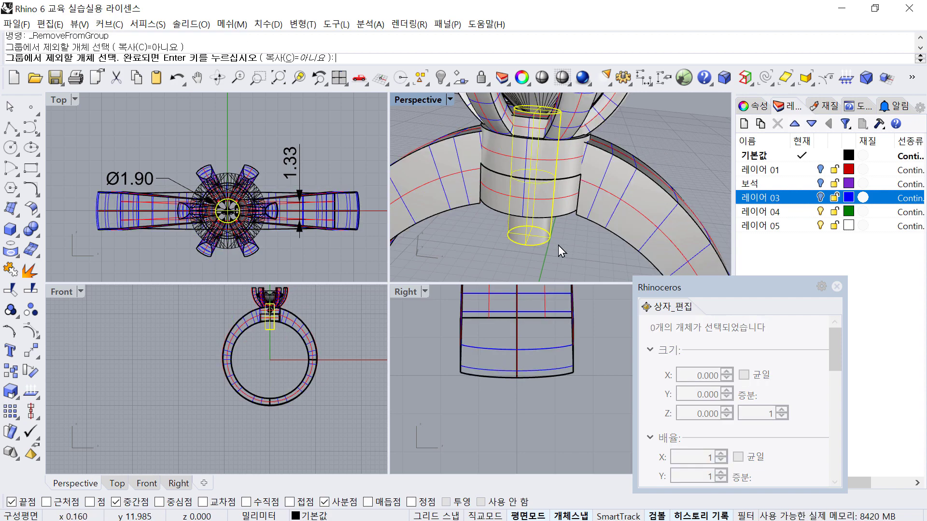
right_click(559, 246)
left_click(562, 249)
left_click(525, 235)
left_click(556, 261)
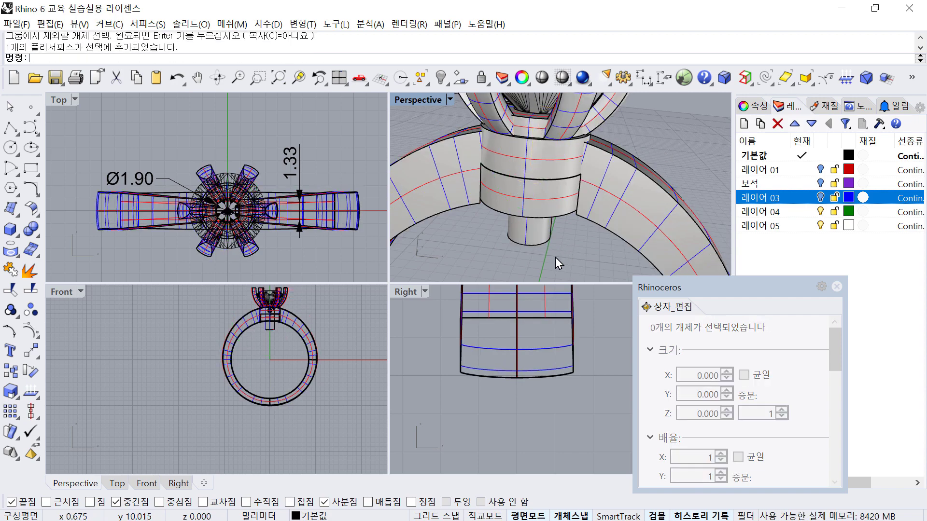
Subtract the thin pin cylinder from the grouped shank halves and upper base cylinder with Boolean Difference, deleting the pin
type("d")
right_click(555, 254)
left_click(628, 209)
right_click(546, 237)
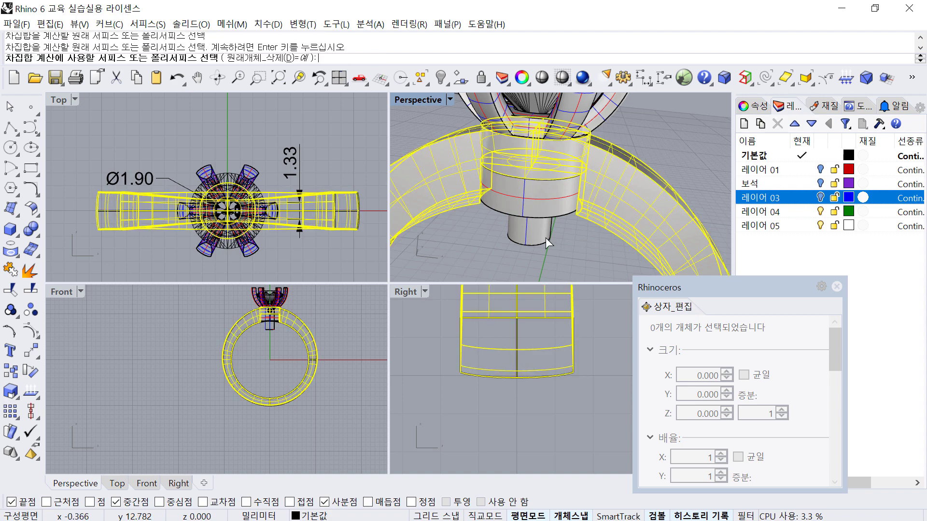
left_click(541, 235)
right_click(546, 240)
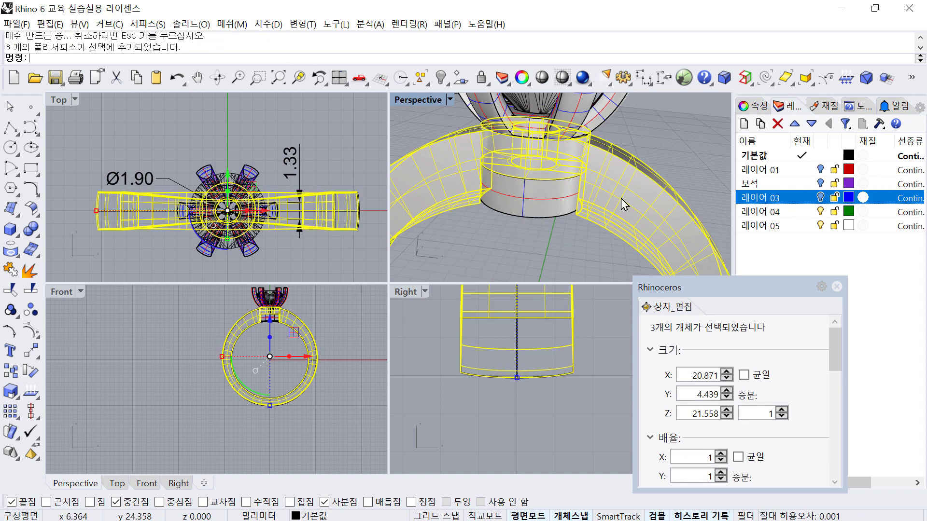
Show all hidden objects and delete the diameter dimension and the linear dimension near the setting
key("ctrl+h")
right_click_drag(650, 148, 647, 183)
key("ctrl+alt+h")
left_click(664, 208)
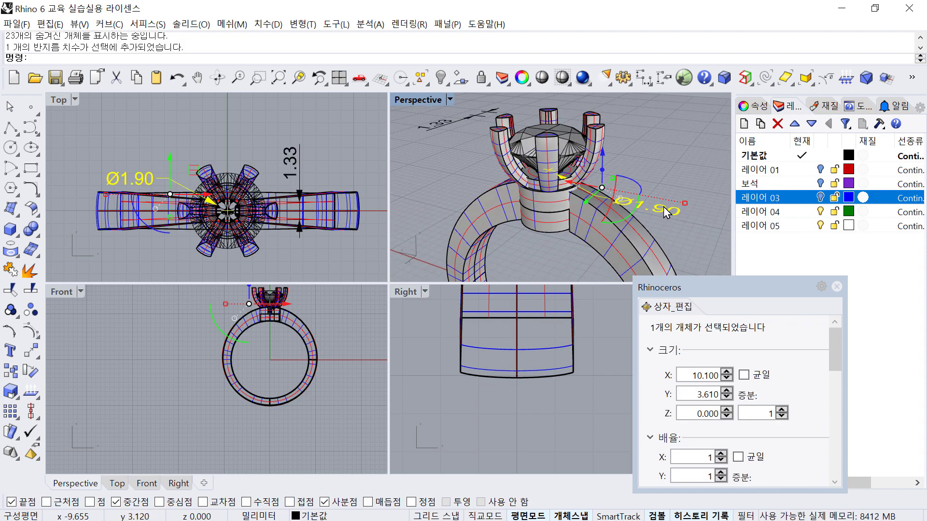
key("Delete")
left_click(412, 112)
key("Delete")
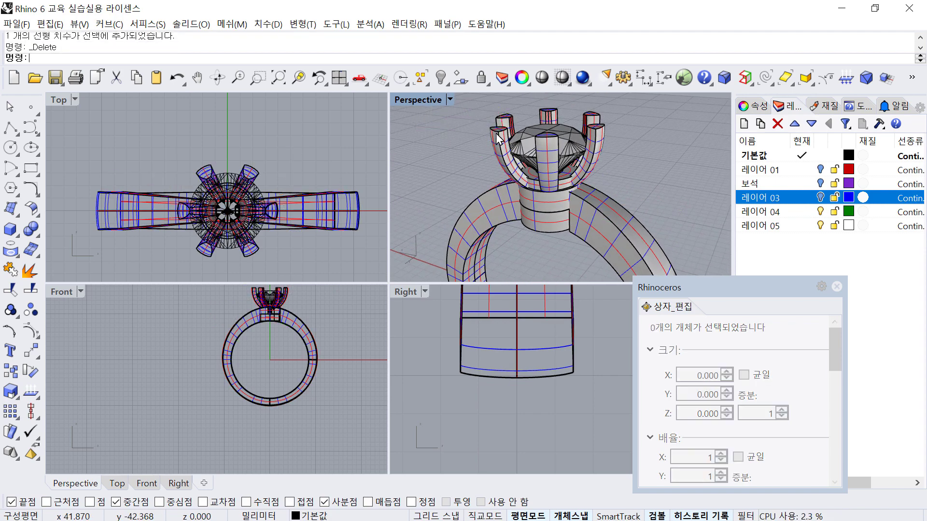
Move the lower bored base cylinder straight down out of the shank notch in the Front view
left_click(534, 141)
left_click(580, 161)
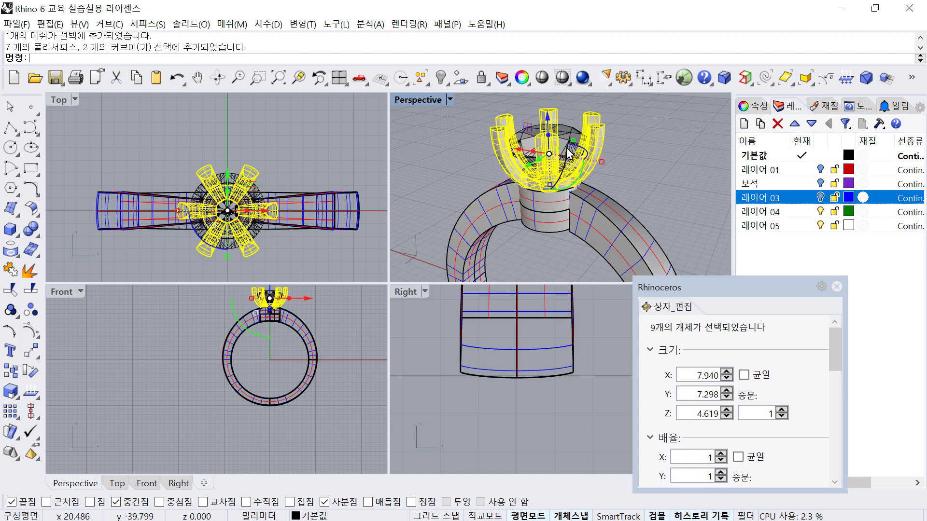
left_click(549, 219)
scroll(280, 310, "up", 3)
right_click_drag(280, 307, 258, 347)
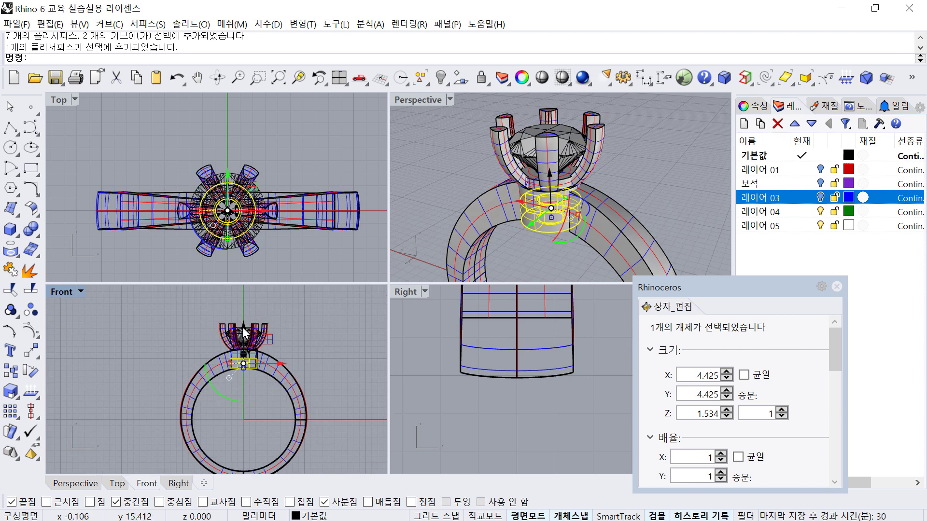
left_click_drag(243, 329, 244, 351)
Try to lift the prong setting and gemstone straight up above the ring in the Front view
left_click(337, 314)
left_click_drag(302, 330, 242, 292)
key("ctrl+z")
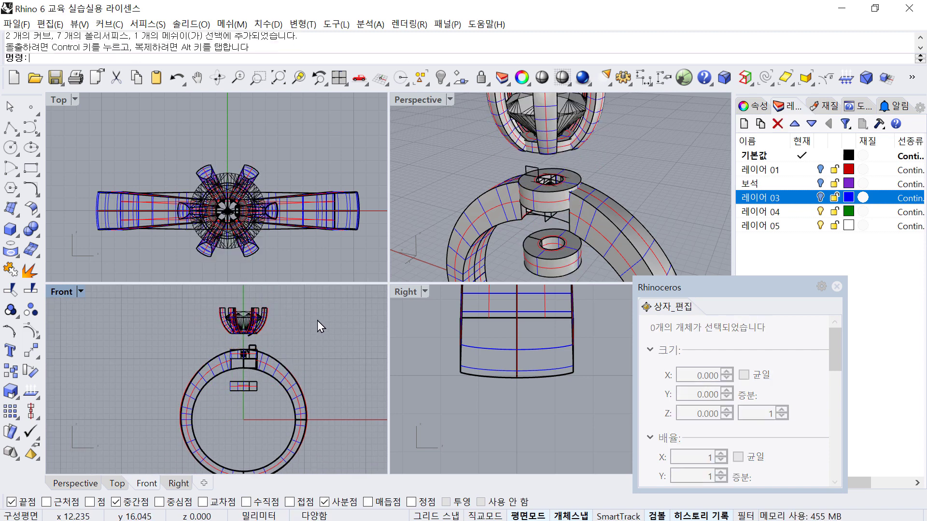
Undo back past the dimension deletions and redo up to the lowering of the bored base cylinder
left_click(656, 184)
right_click_drag(656, 184, 615, 200)
key("ctrl+z")
key("ctrl+z")
key("ctrl+z")
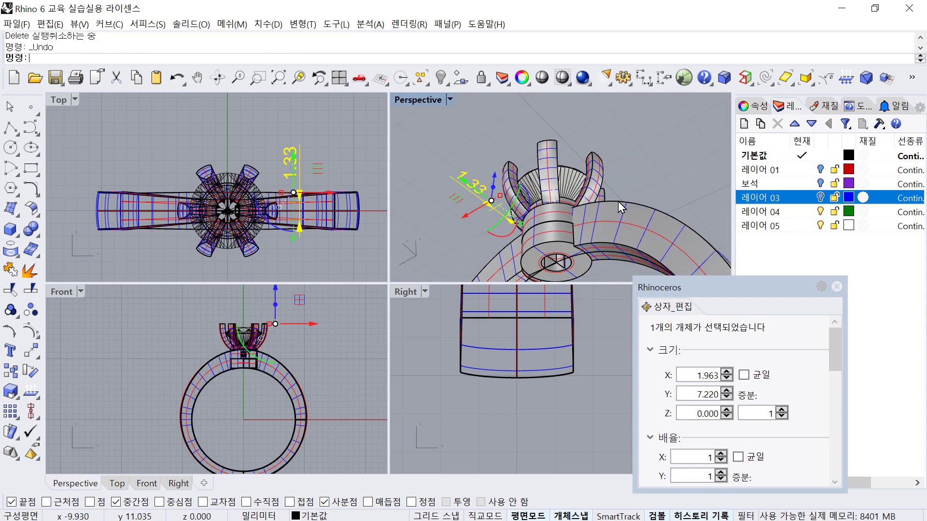
key("ctrl+y")
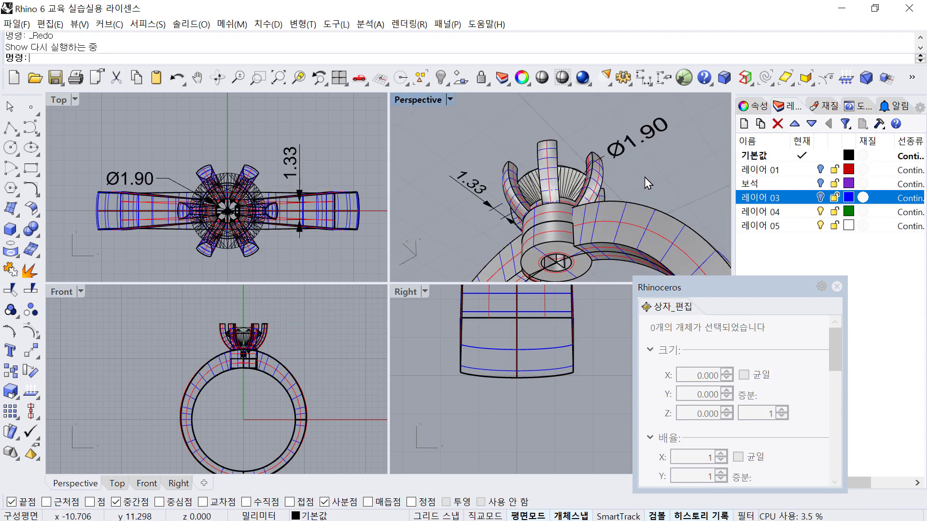
key("ctrl+y")
key("ctrl+y")
key("ctrl+y")
right_click_drag(643, 174, 656, 209)
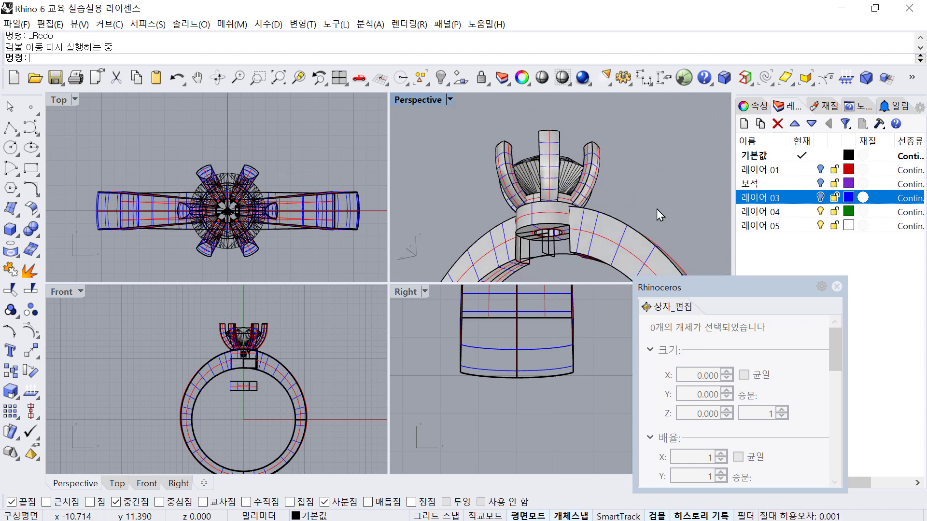
Isolate the six-prong setting and its two curves by hiding all other objects
scroll(560, 235, "up", 6)
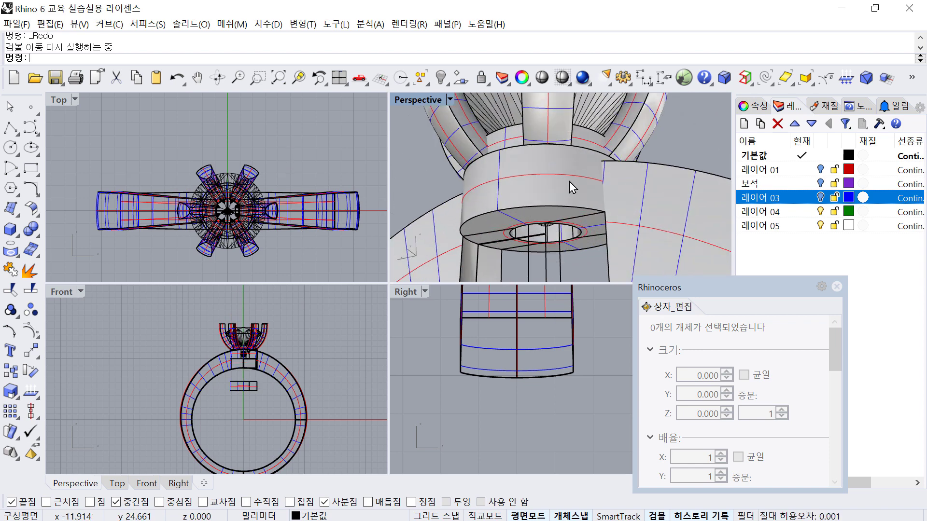
left_click(548, 111)
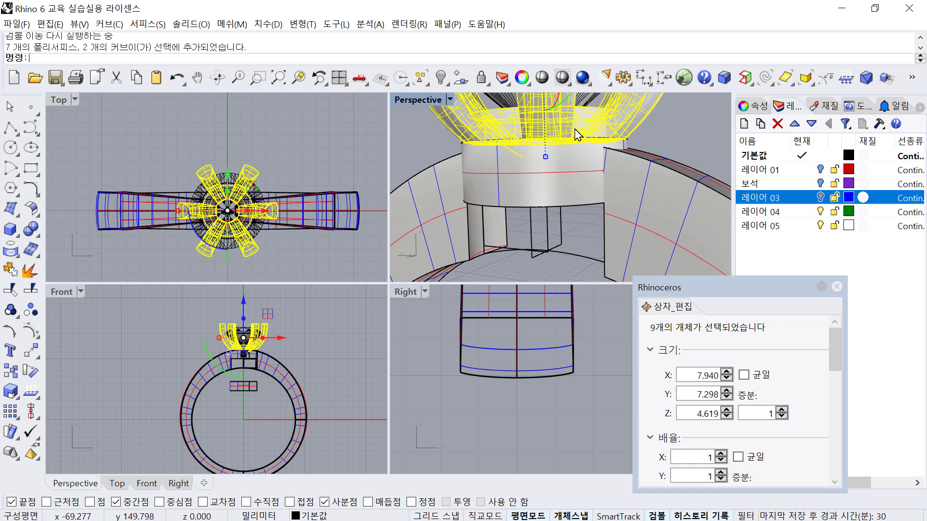
key("ctrl+alt+h")
left_click(653, 117)
scroll(589, 119, "down", 3)
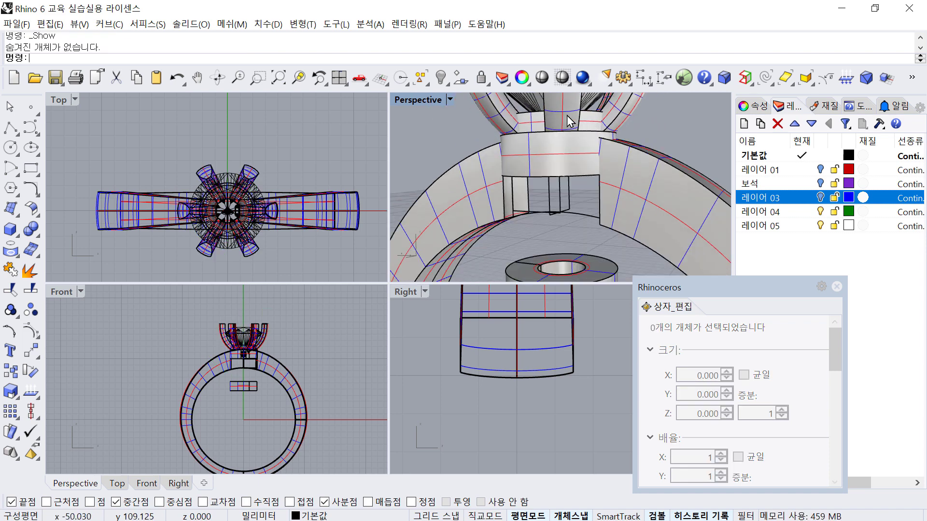
left_click(567, 115)
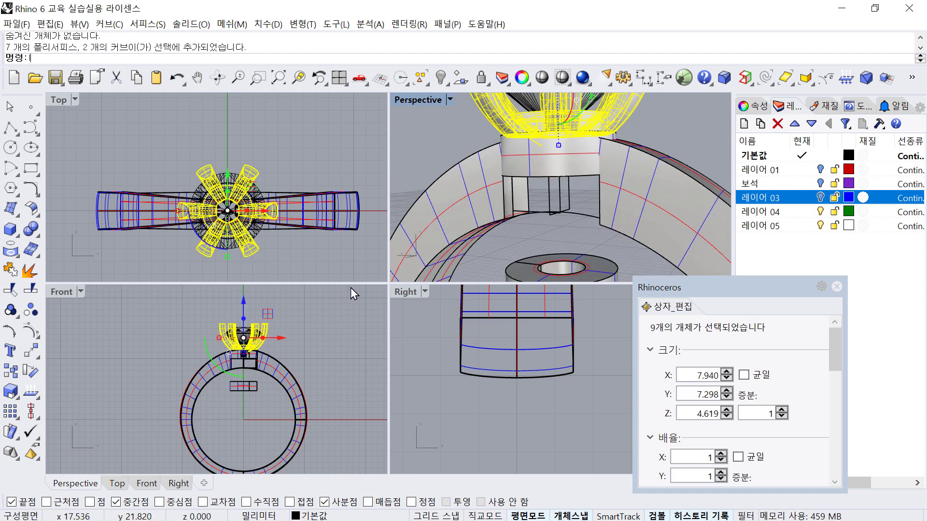
key("ctrl+i")
key("ctrl+h")
Extrude the inner circle of the prong setting's base downward into a solid peg about 4.7 mm long
right_click_drag(584, 161, 579, 194)
right_click(578, 195)
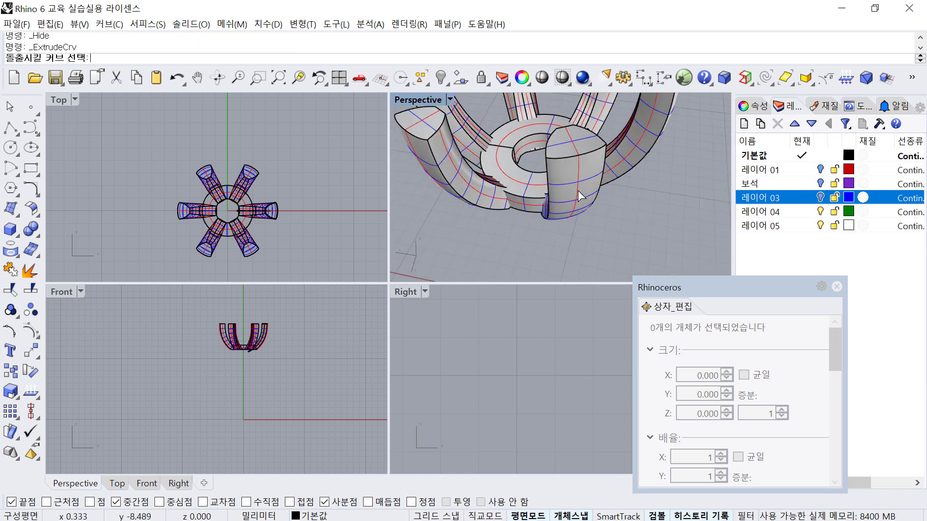
left_click(532, 137)
key("Return")
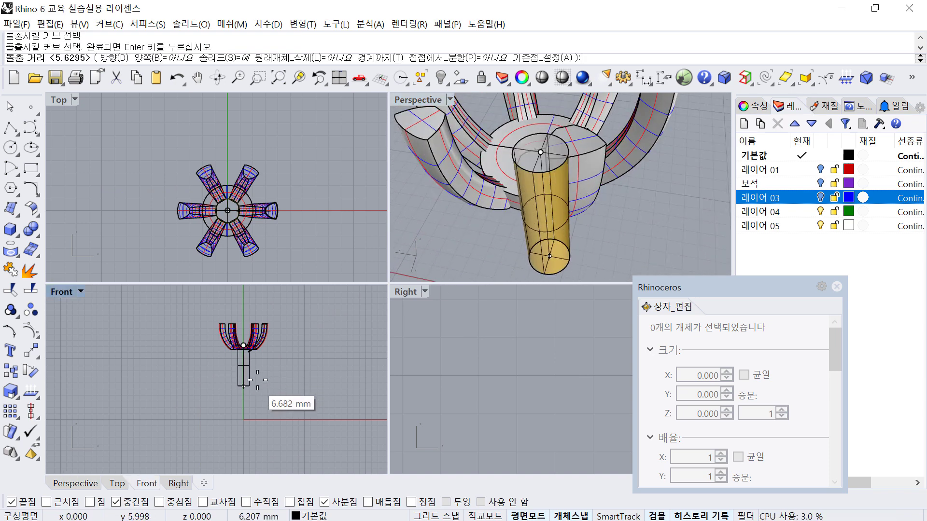
left_click(256, 375)
left_click(535, 194)
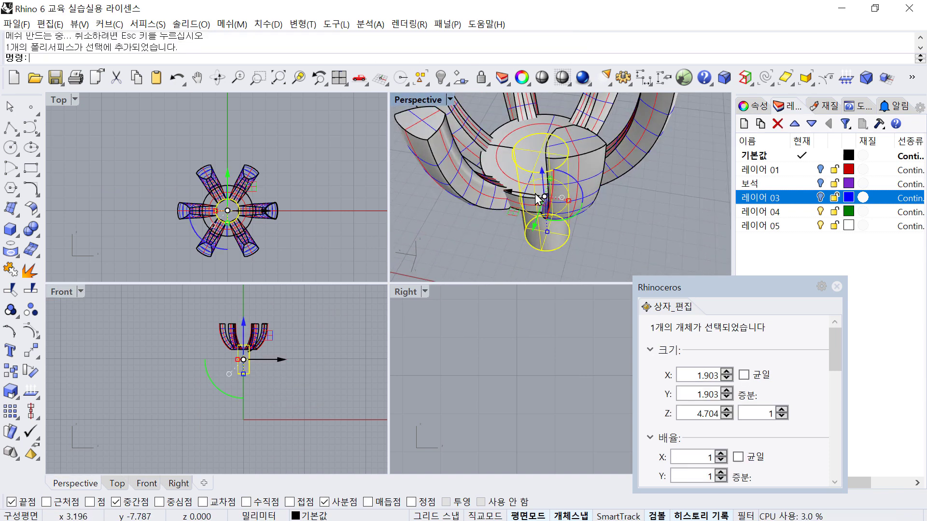
Show all the hidden objects again and delete every construction curve in the model
key("ctrl+a")
key("ctrl+alt+h")
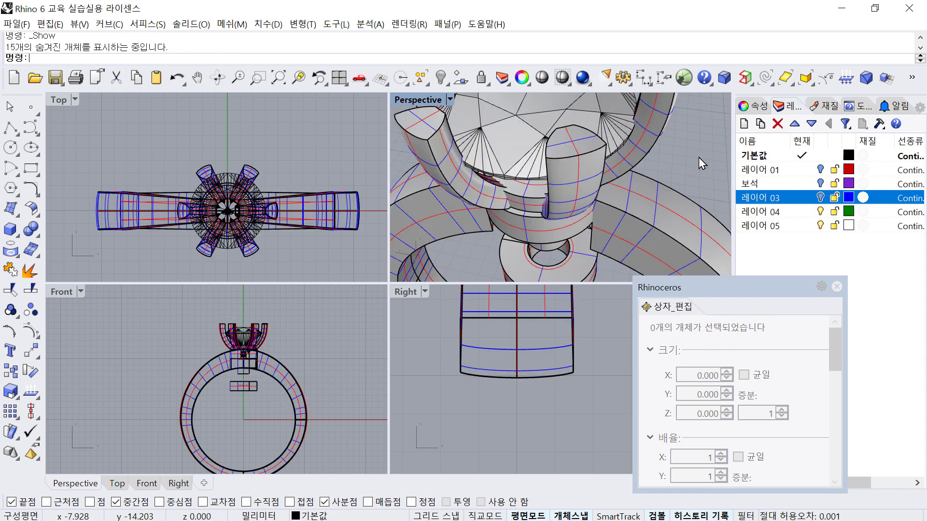
scroll(611, 181, "down", 4)
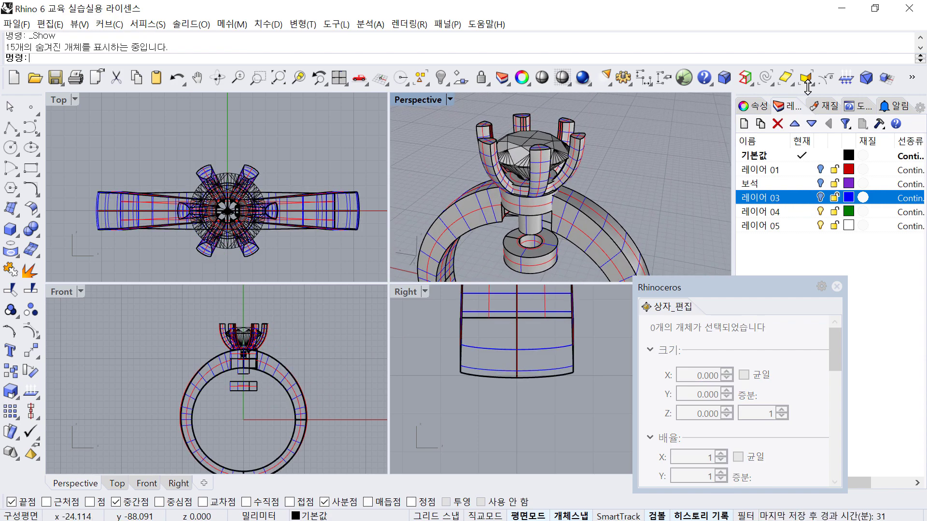
left_click(765, 77)
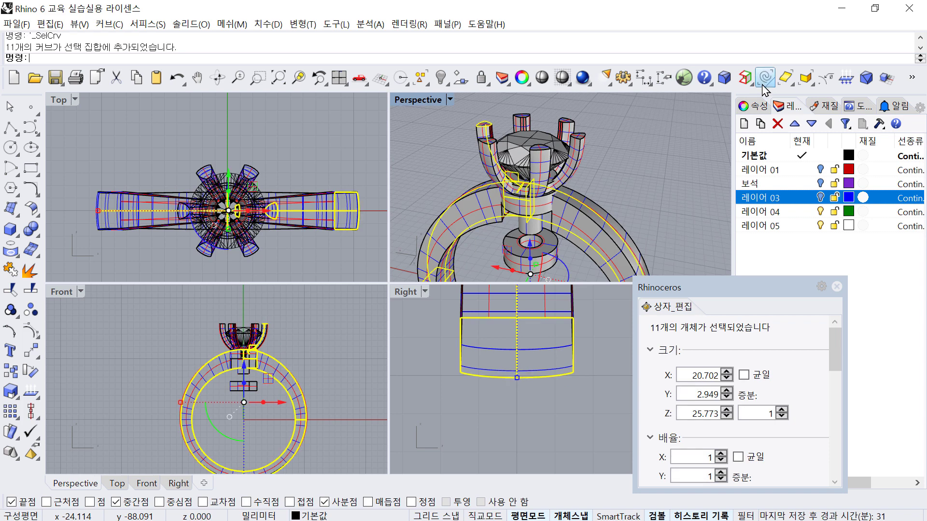
right_click_drag(478, 228, 467, 209)
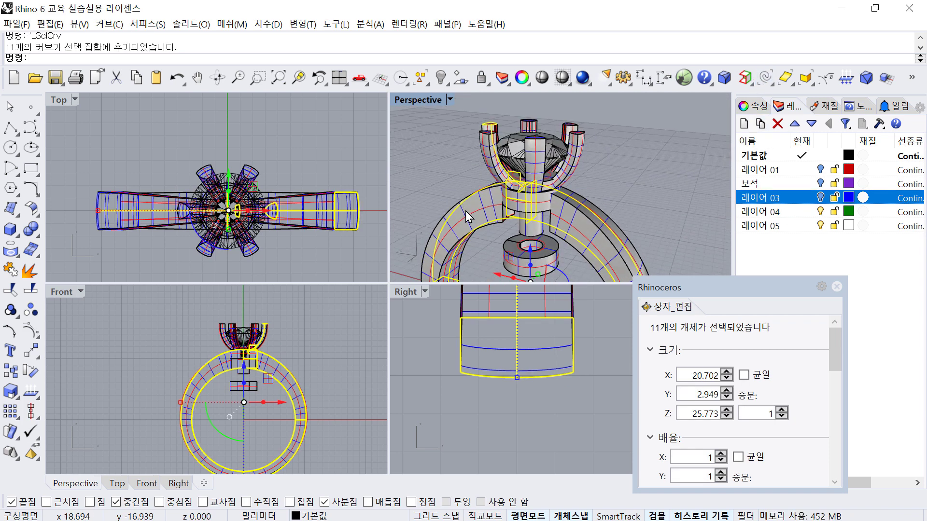
key("Delete")
Group the prongs, peg and gemstone, and raise the group straight up above the ring in the Front view
left_click(543, 161)
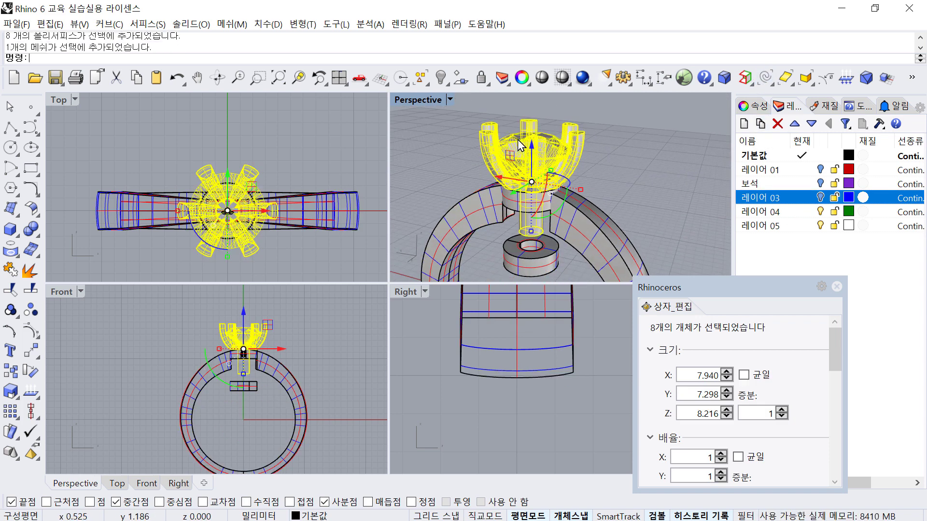
scroll(520, 145, "down", 1)
type("g")
key("Return")
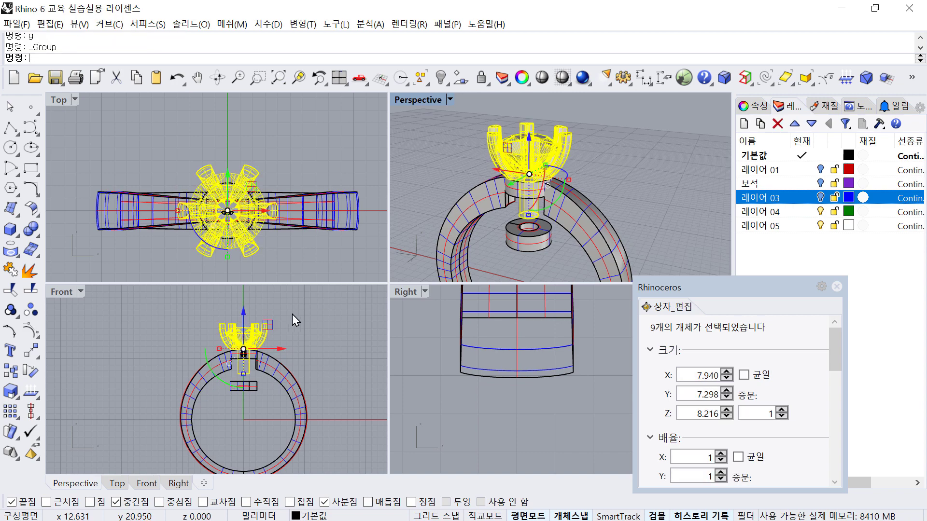
scroll(263, 434, "down", 2)
left_click_drag(251, 349, 248, 319)
key("Escape")
Maximize the Perspective view and move the floating Box Edit panel out of the way of the model
double_click(421, 102)
right_click_drag(564, 193, 563, 211)
scroll(563, 210, "down", 2)
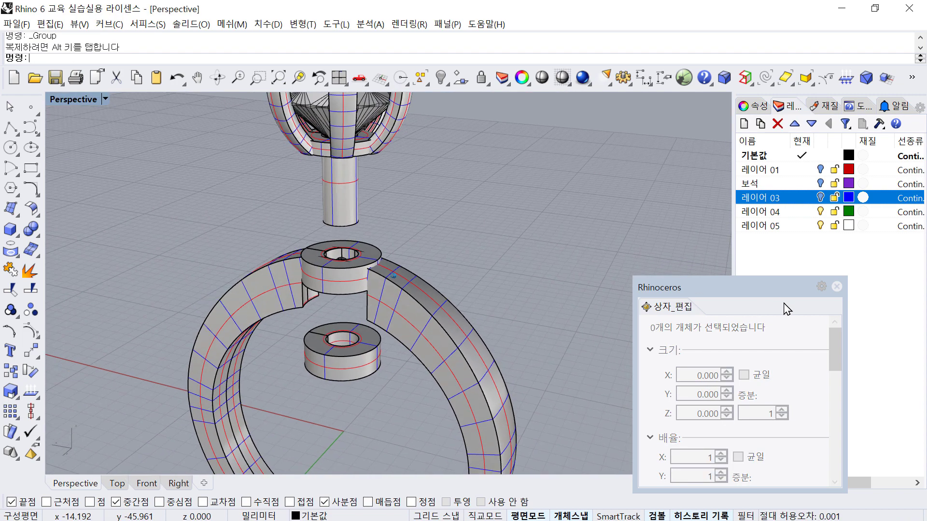
left_click_drag(767, 291, 926, 314)
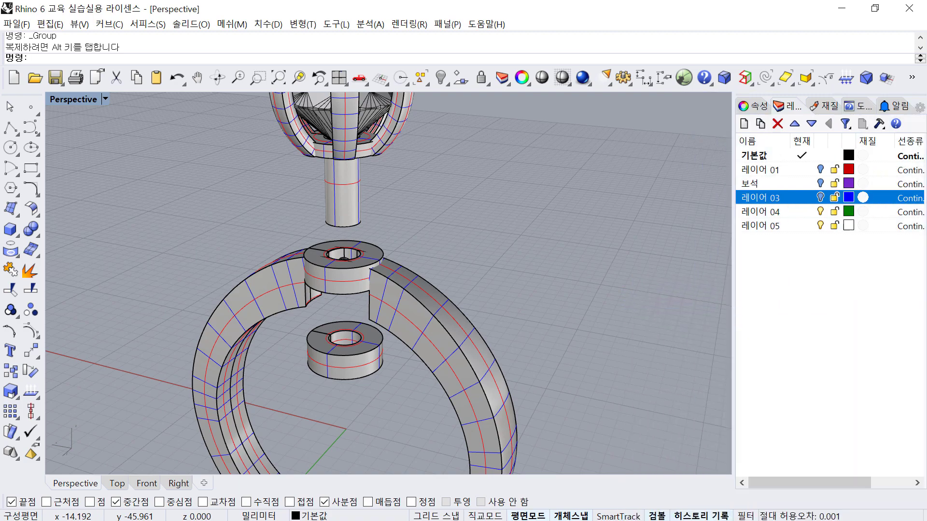
Examine the separated setting with its peg, the bored base cylinders and the notched shank from several angles
right_click_drag(591, 247, 454, 238)
scroll(571, 240, "down", 3)
scroll(454, 237, "up", 4)
right_click_drag(503, 241, 418, 335)
right_click_drag(482, 342, 515, 237)
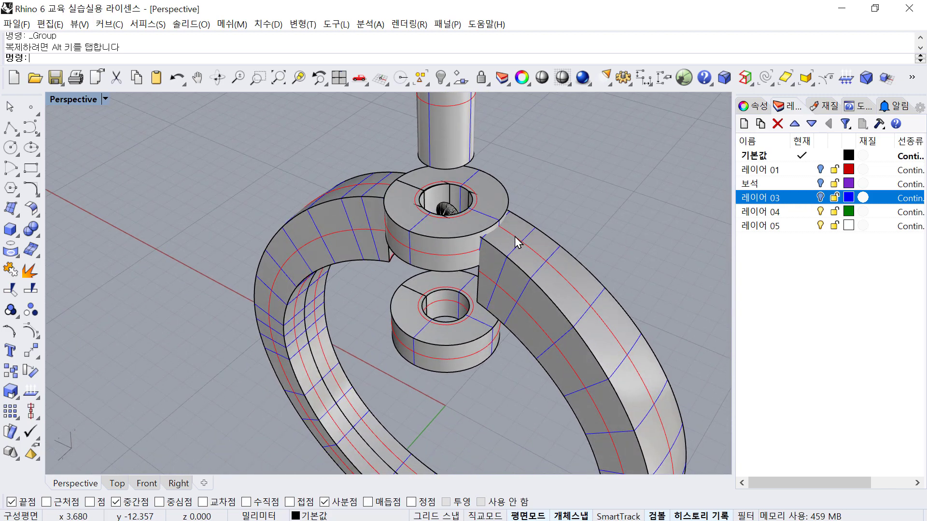
right_click_drag(646, 382, 642, 260)
scroll(639, 260, "down", 4)
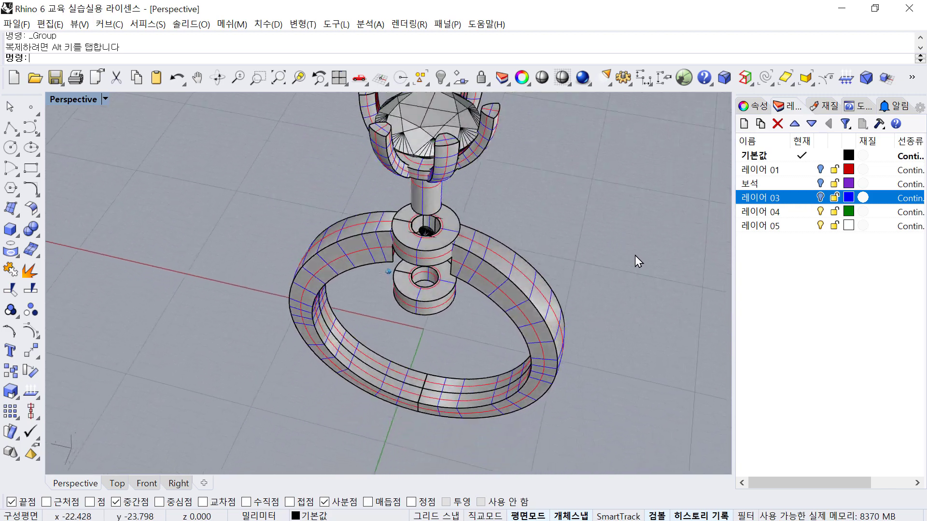
scroll(636, 256, "up", 3)
Move the mesh inside the upper base cylinder's bore to the hidden 보석 layer
left_click(472, 254)
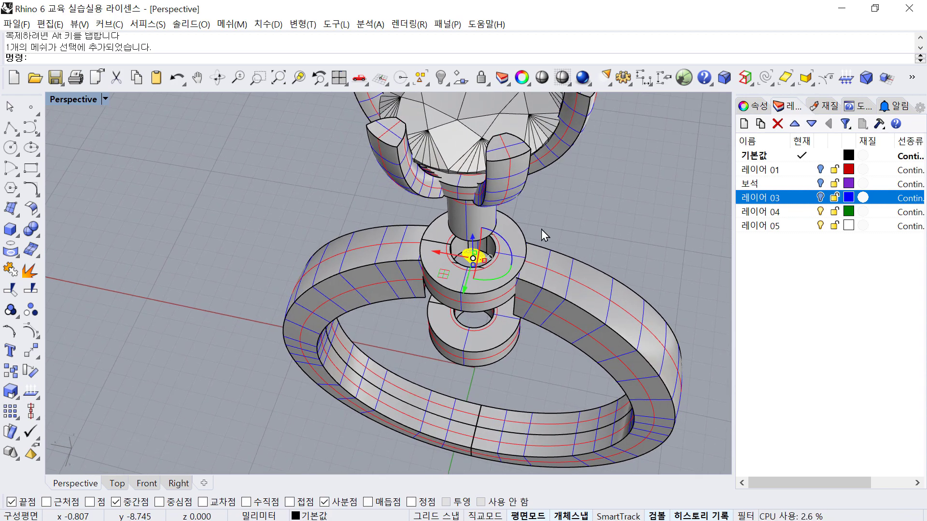
right_click(809, 186)
left_click(848, 419)
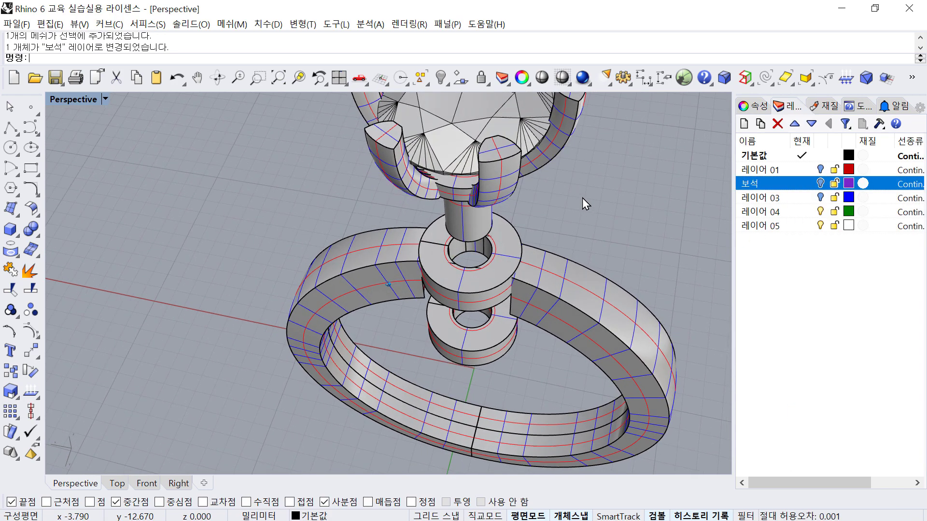
Remove the gemstone from the setting's group
scroll(582, 198, "down", 5)
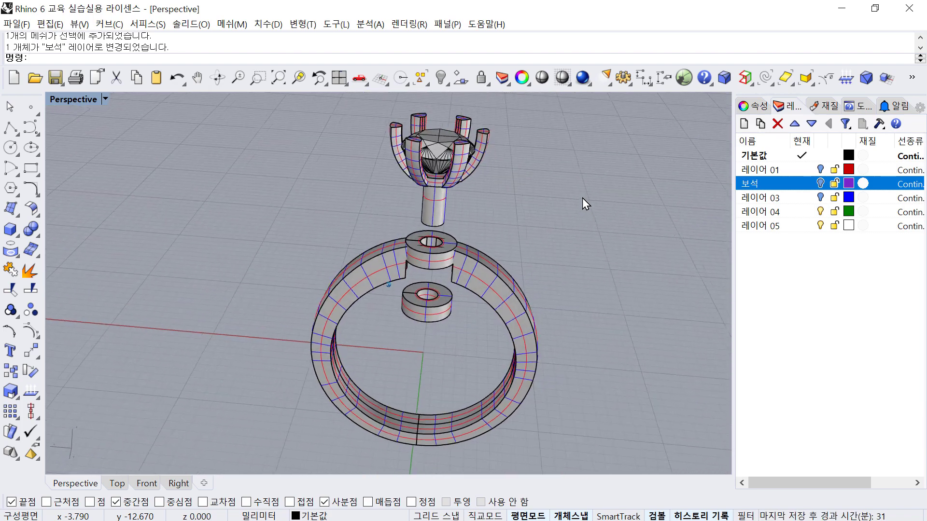
right_click_drag(582, 198, 546, 187)
scroll(546, 188, "up", 2)
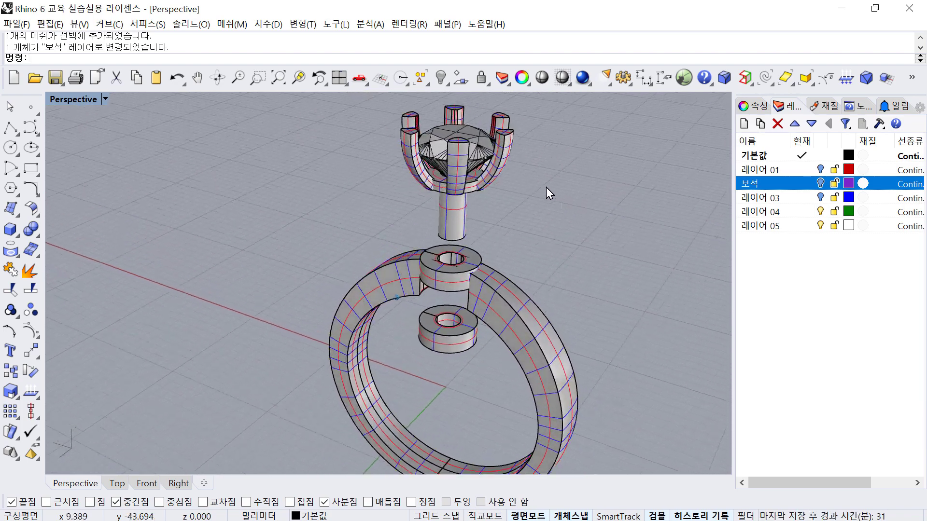
scroll(546, 187, "up", 5)
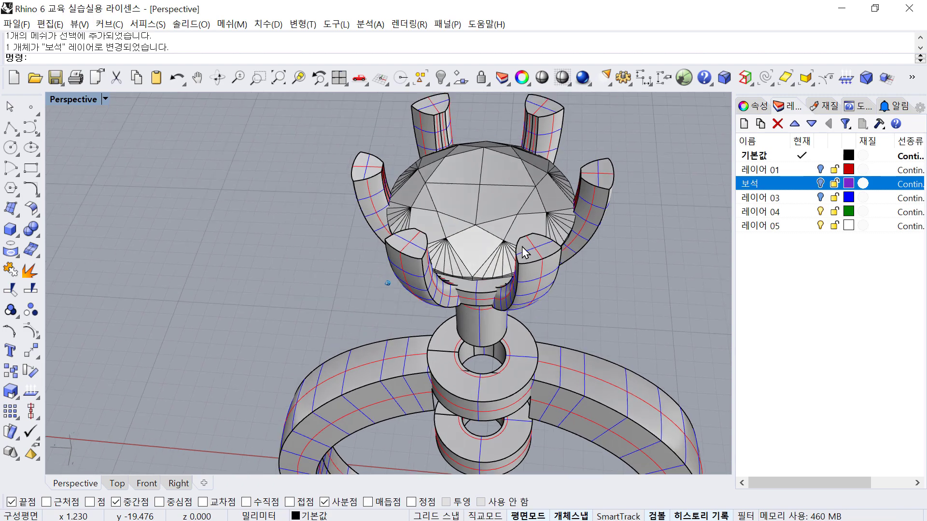
right_click_drag(522, 247, 558, 218)
left_click(448, 228)
key("Escape")
Hide everything except the gemstone and keep the gemstone selected
left_click(445, 214)
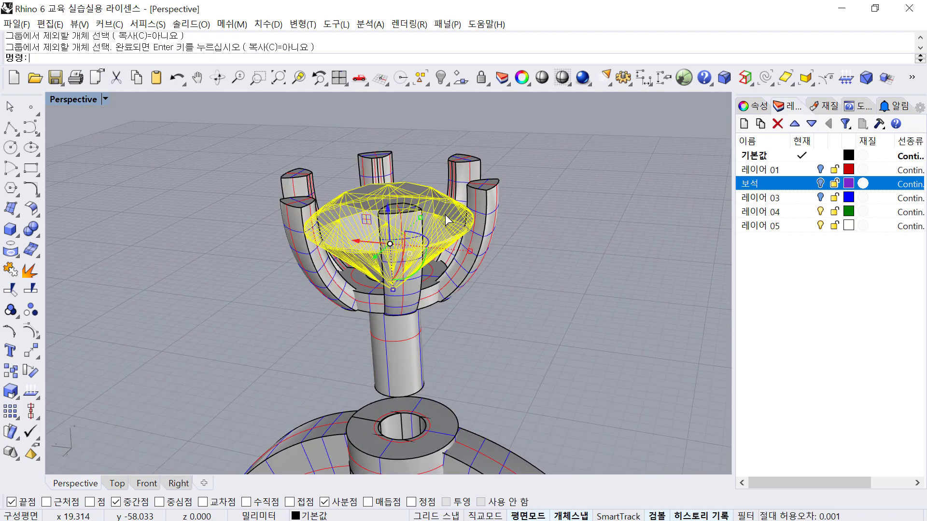
key("Return")
key("ctrl+i")
key("ctrl+h")
left_click(349, 218)
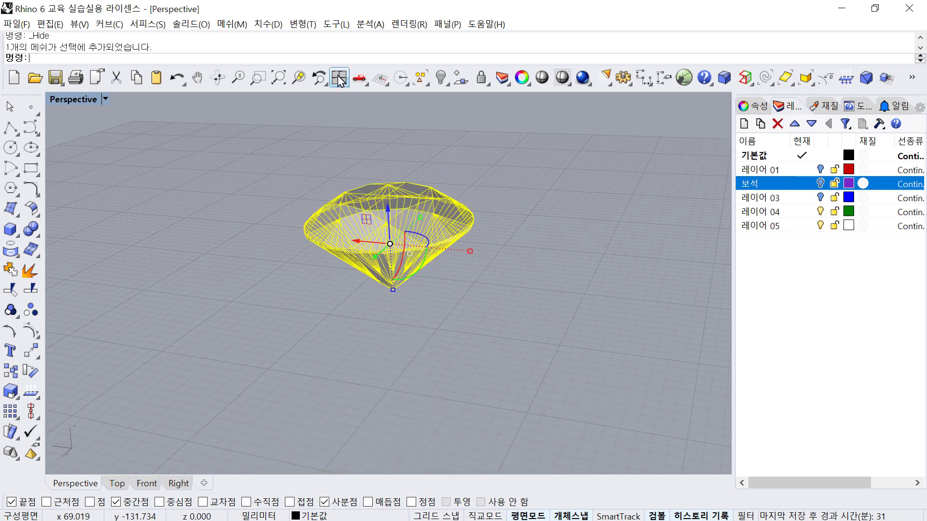
In the Front view, draw an open polyline just outside the gemstone's outline from crown to lower pavilion, with a vertical girdle segment about 0.39 mm long
left_click(339, 77)
key("ctrl+alt+e")
scroll(218, 345, "down", 4)
right_click_drag(218, 345, 182, 359)
left_click(10, 127)
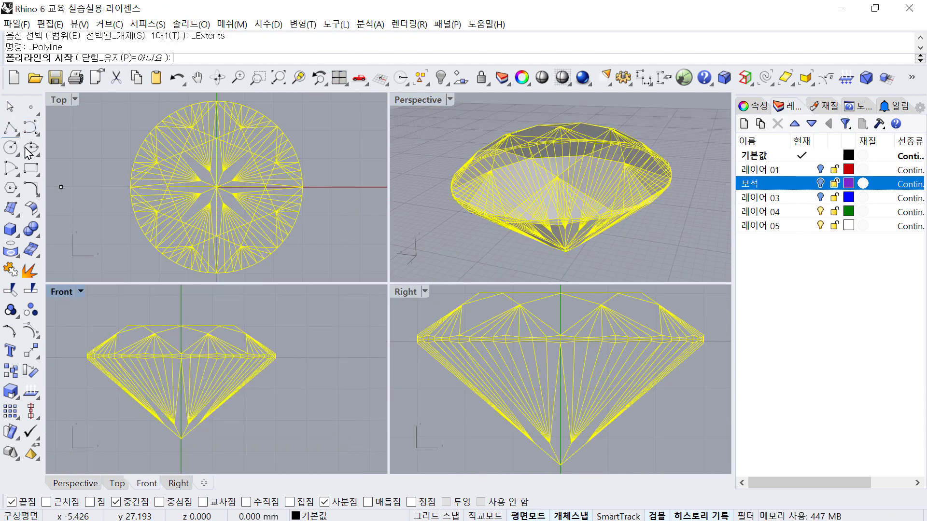
scroll(255, 322, "up", 2)
left_click(241, 335)
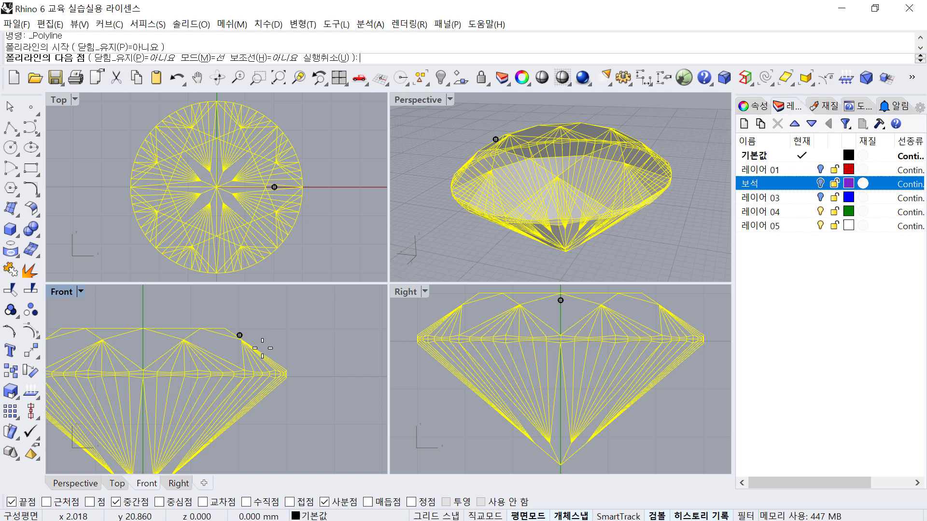
left_click(289, 365)
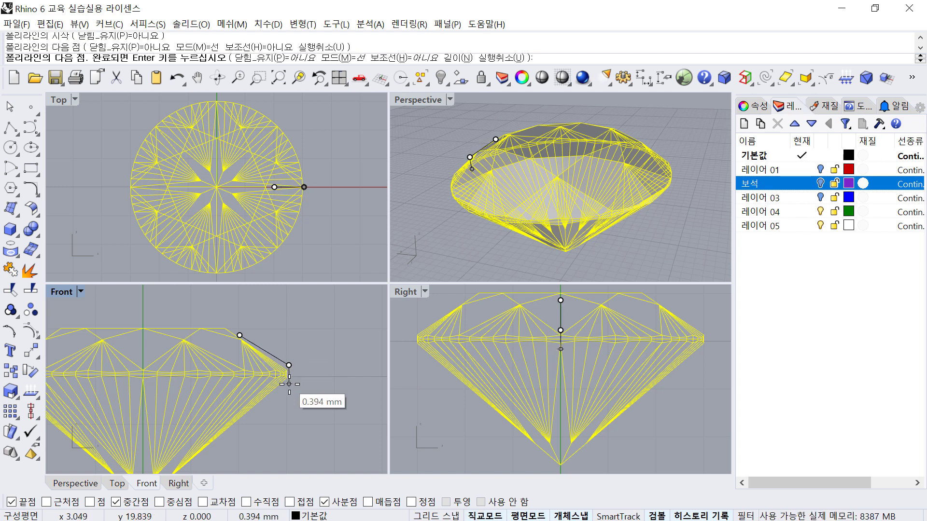
left_click(289, 385)
right_click_drag(226, 420, 253, 349)
left_click(240, 381)
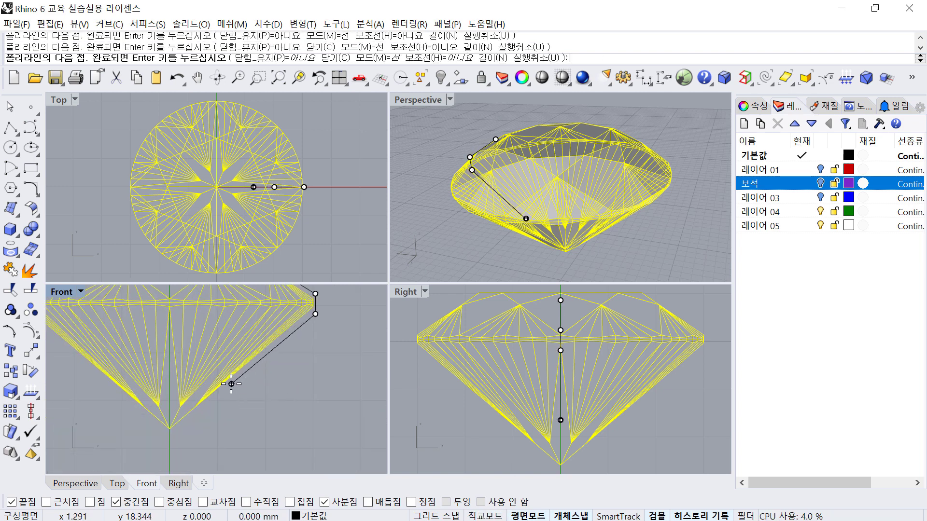
key("Return")
Revolve the gemstone outline polyline a full turn about the vertical axis through origin 0
left_click(262, 361)
scroll(251, 378, "down", 3)
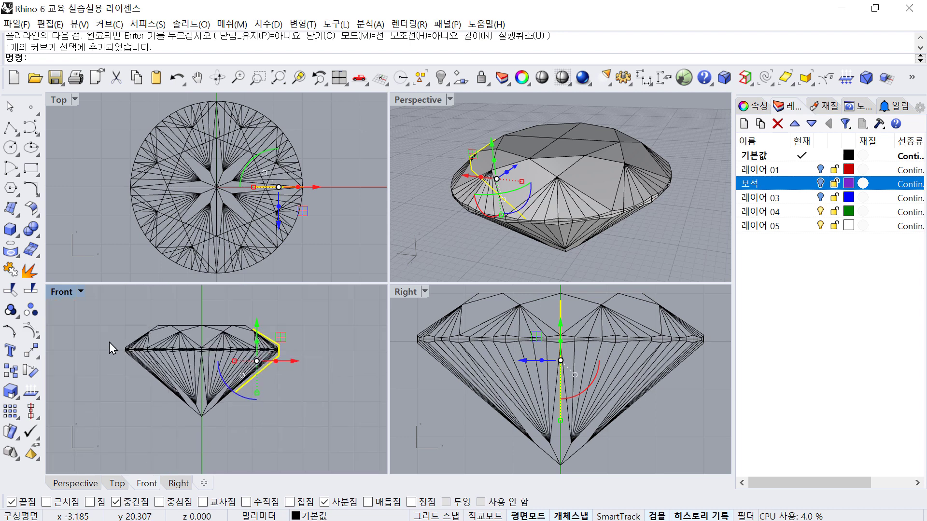
left_click(37, 356)
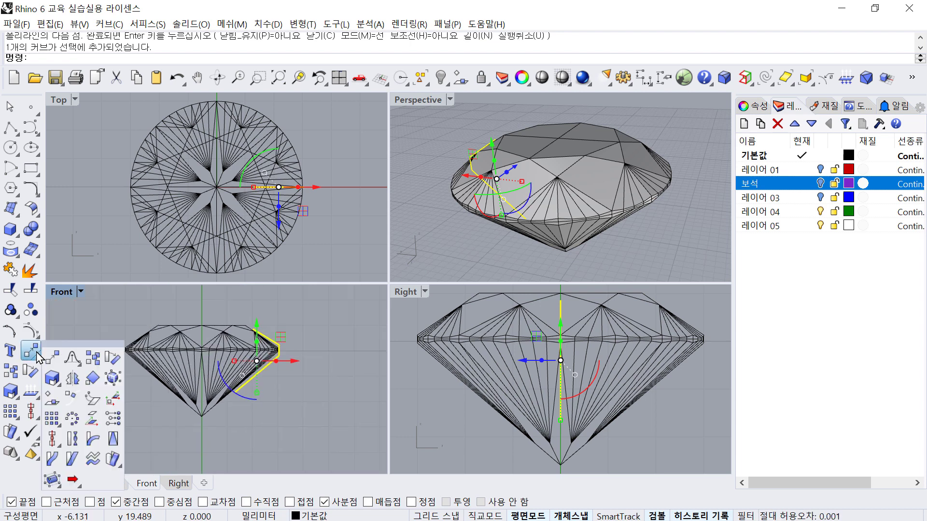
left_click(8, 209)
left_click(151, 256)
right_click_drag(177, 342, 207, 381)
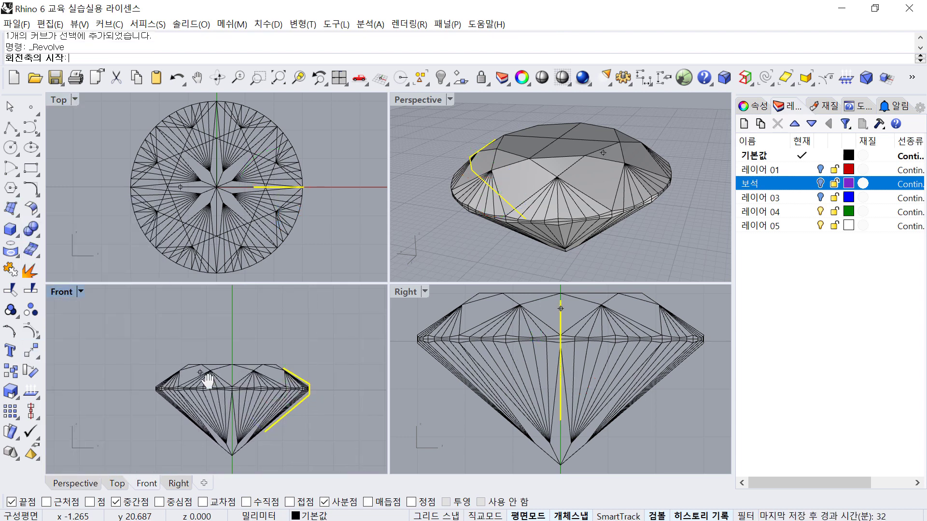
type("0")
key("Return")
left_click(221, 339)
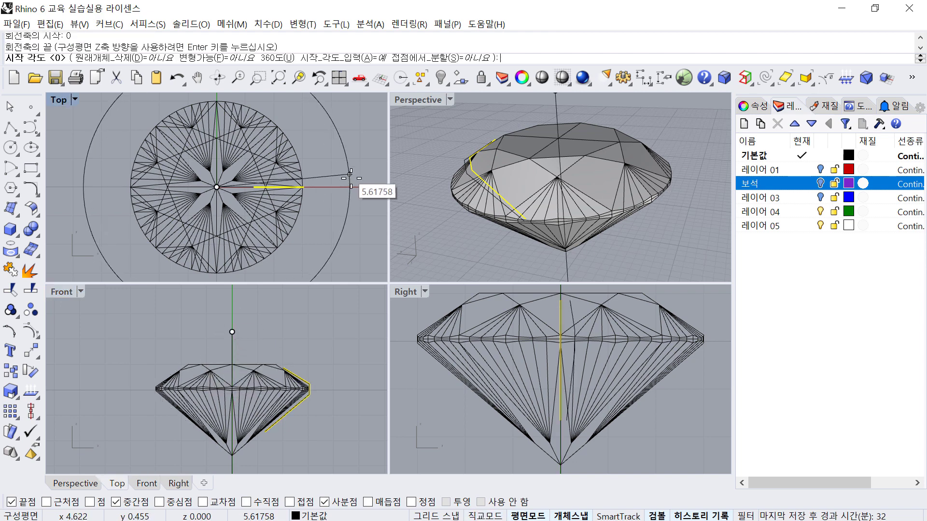
key("Return")
key("Return")
Cap the open ends of the revolved cutter and show all hidden objects
left_click(478, 189)
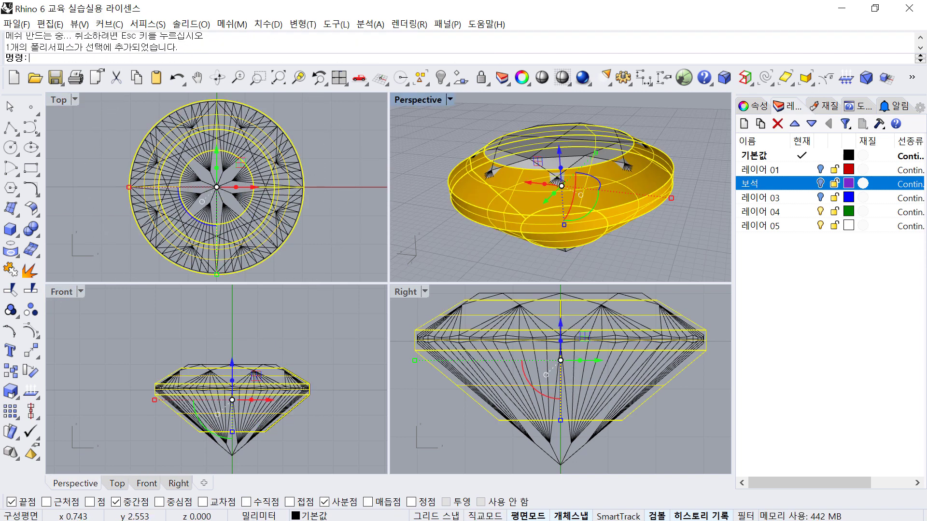
type("cap")
key("Return")
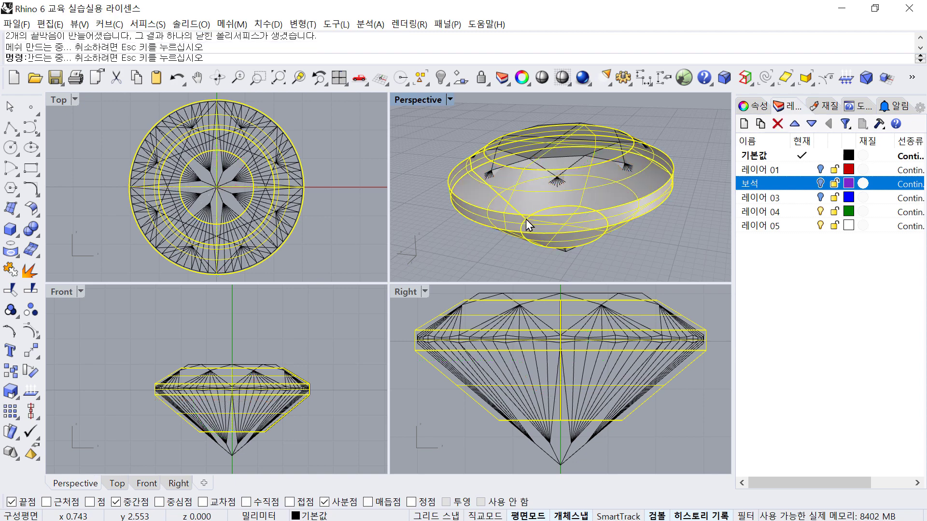
key("ctrl+alt+h")
key("Escape")
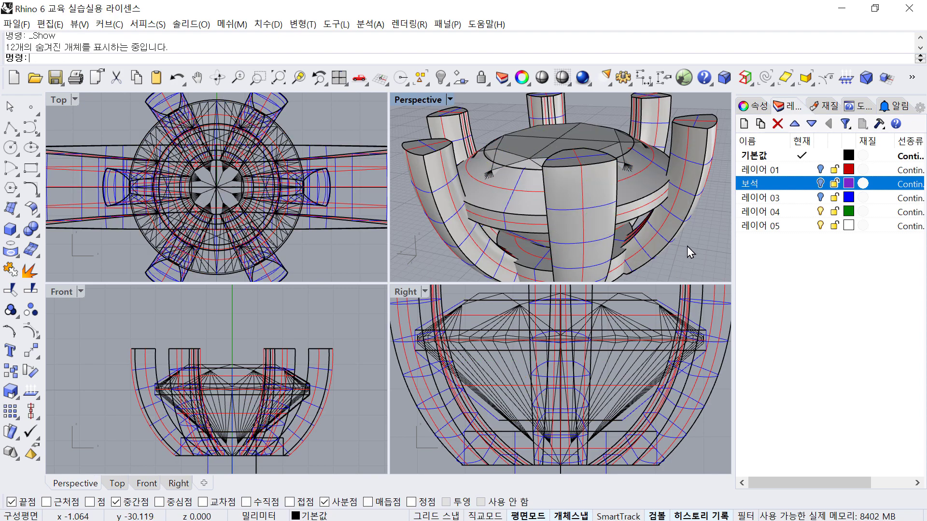
type("B")
key("Return")
left_click(690, 184)
key("Escape")
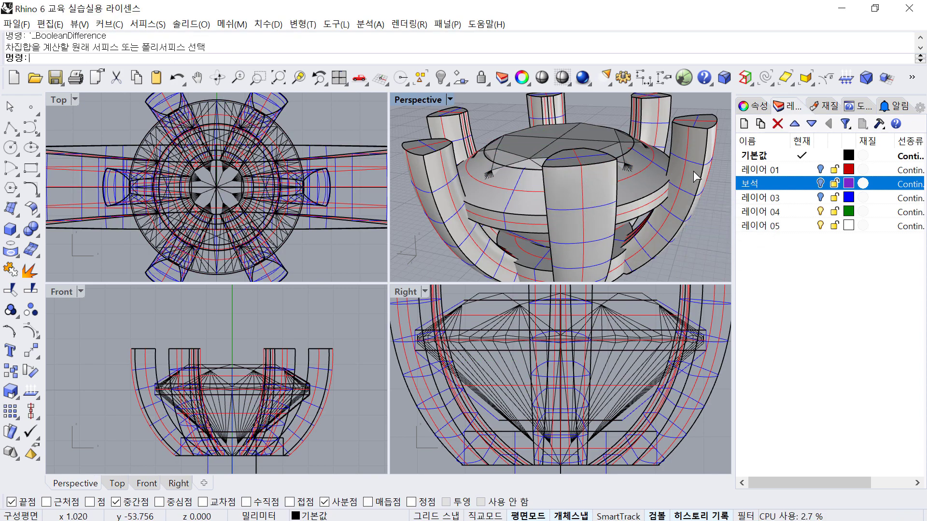
Subtract the revolved cutter from the grouped prongs and base with Boolean Difference to cut the gem seats
key("Return")
left_click(697, 169)
key("Return")
left_click(656, 185)
key("Return")
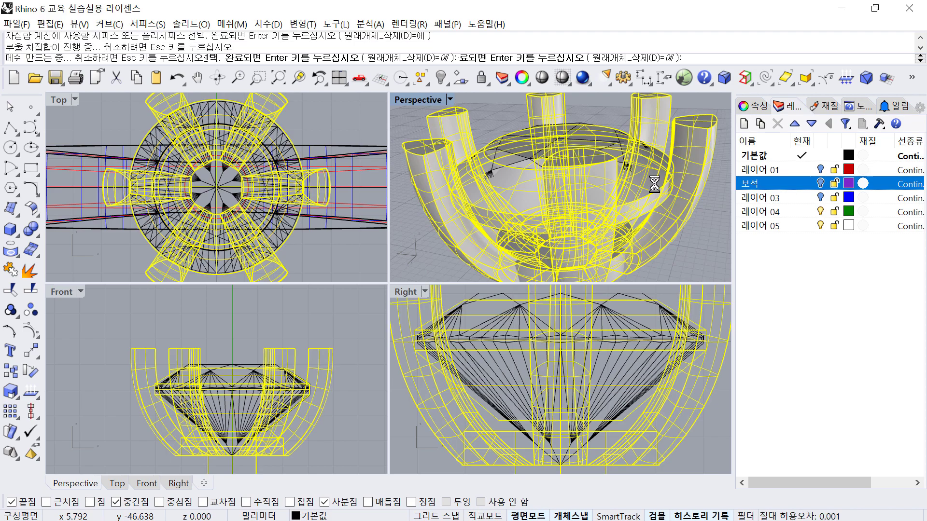
Hide everything except the notched setting, and remove the central peg from its group
left_click(688, 187)
key("ctrl+h")
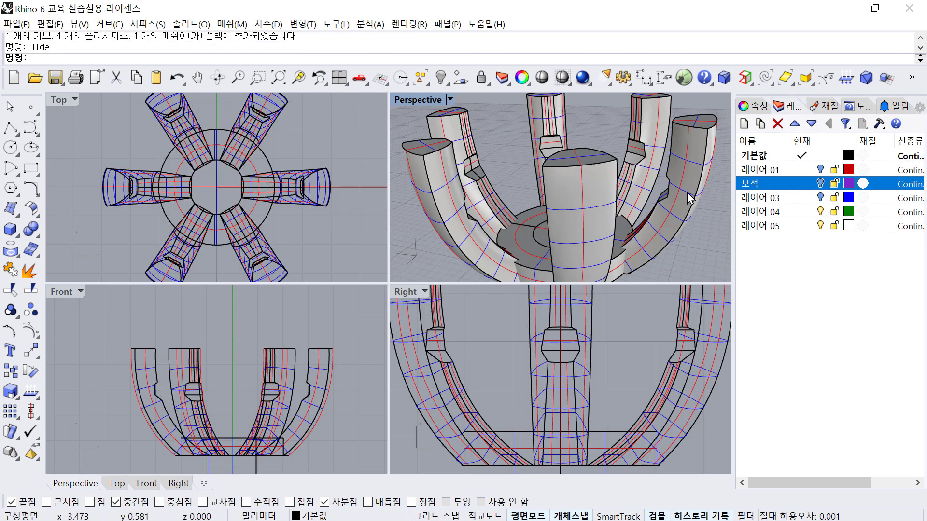
right_click_drag(693, 240, 523, 188)
left_click(523, 181)
left_click(647, 238)
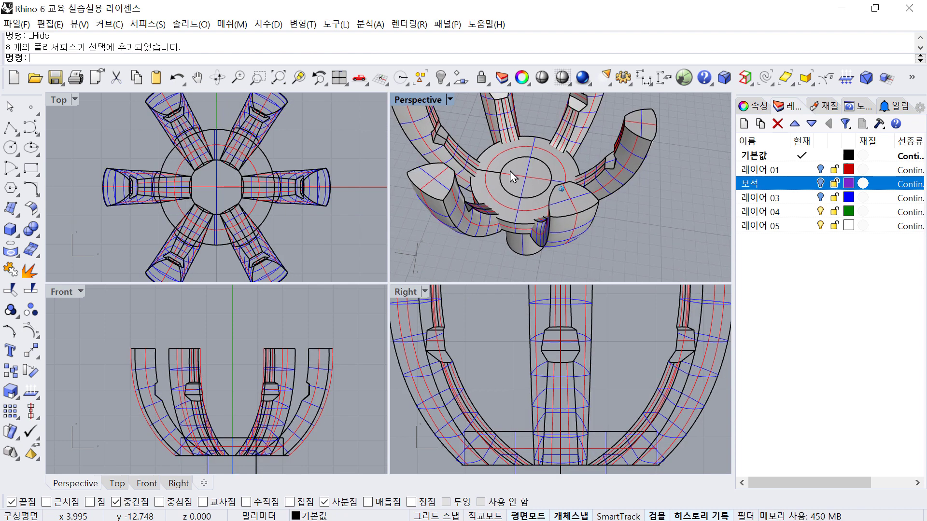
left_click(526, 249)
scroll(305, 392, "down", 3)
scroll(302, 393, "up", 3)
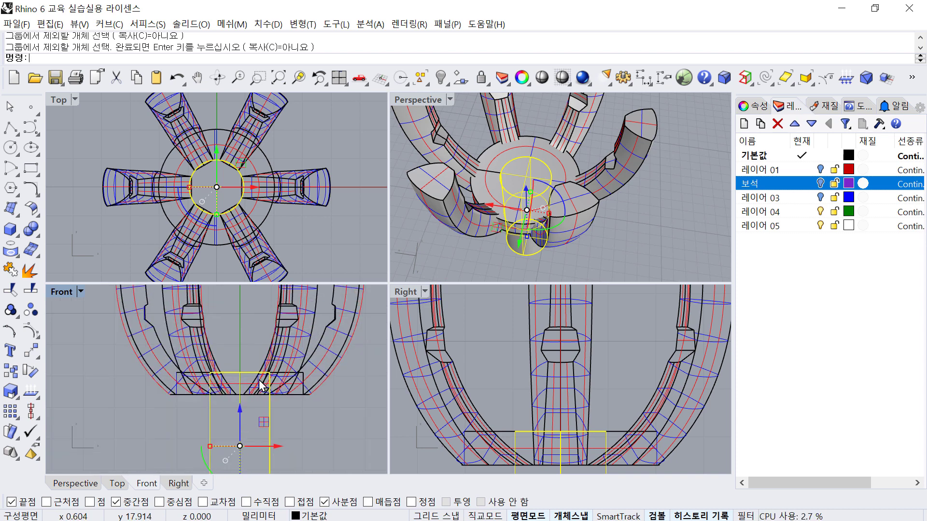
Show all hidden objects and select the gemstone in the Front view
key("ctrl+alt+h")
scroll(240, 396, "up", 2)
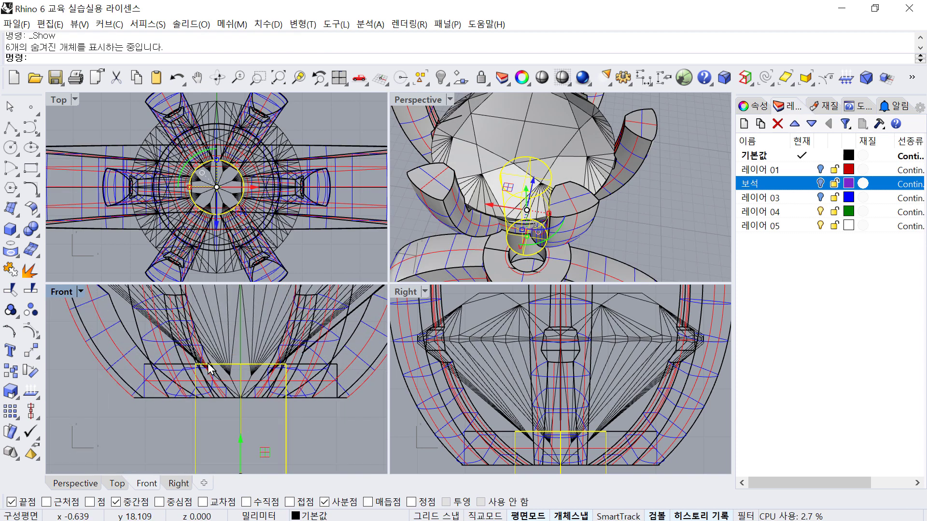
scroll(248, 382, "down", 3)
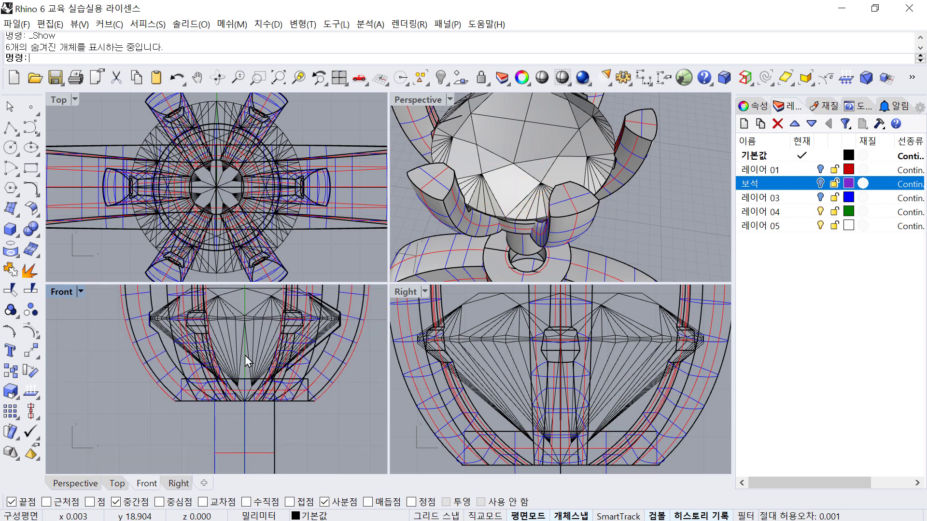
left_click(248, 351)
scroll(248, 401, "up", 3)
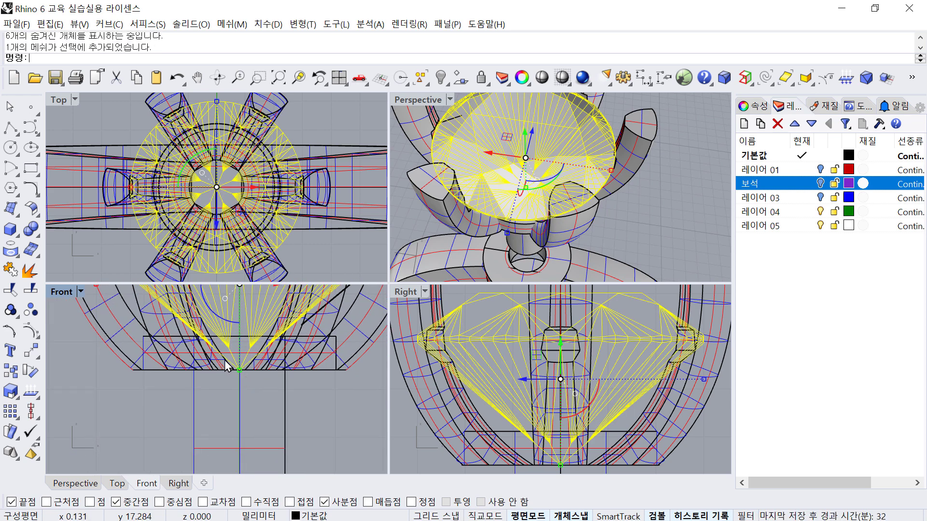
Draw an open polyline in the Front view along the gemstone's lower pavilion, continuing straight down to below the setting's base
left_click(11, 128)
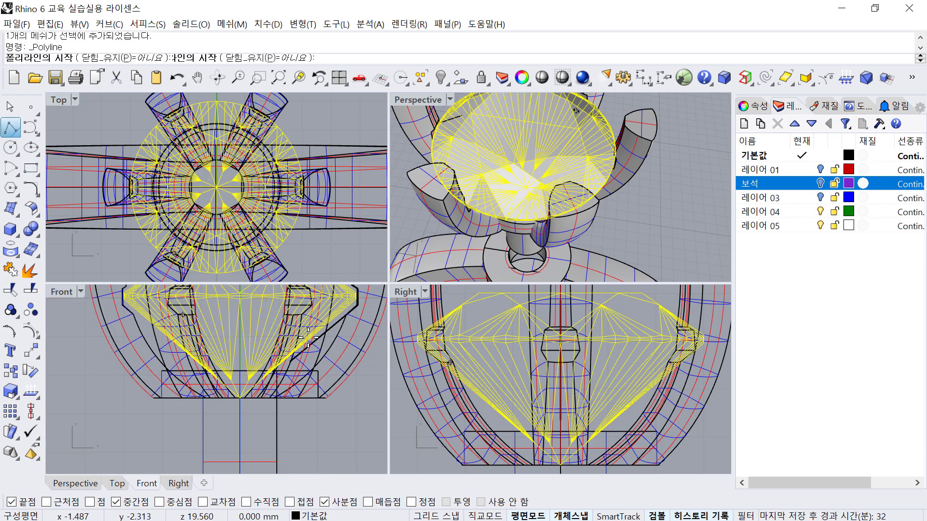
scroll(297, 357, "up", 2)
left_click(280, 368)
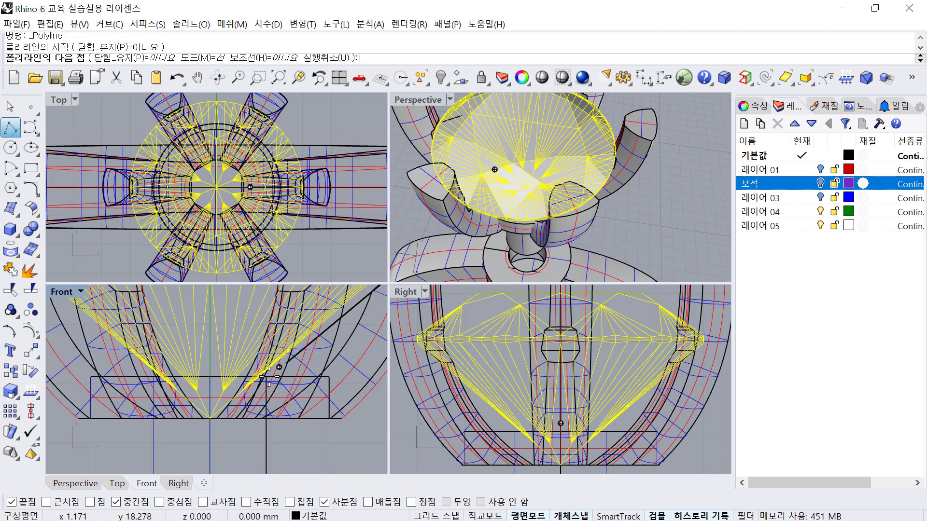
left_click(249, 397)
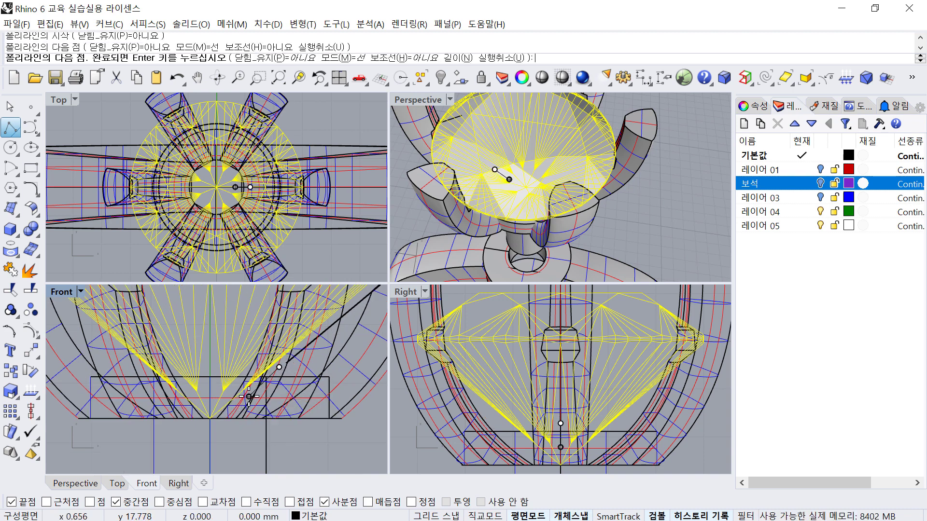
left_click(247, 450)
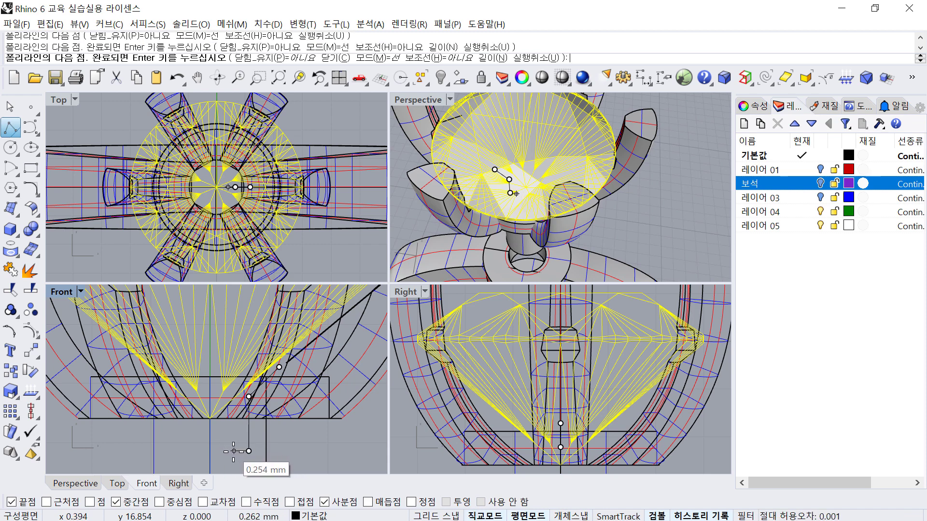
key("Return")
Move the new polyline slightly inward towards the gemstone's central axis in the Front view
left_click(252, 437)
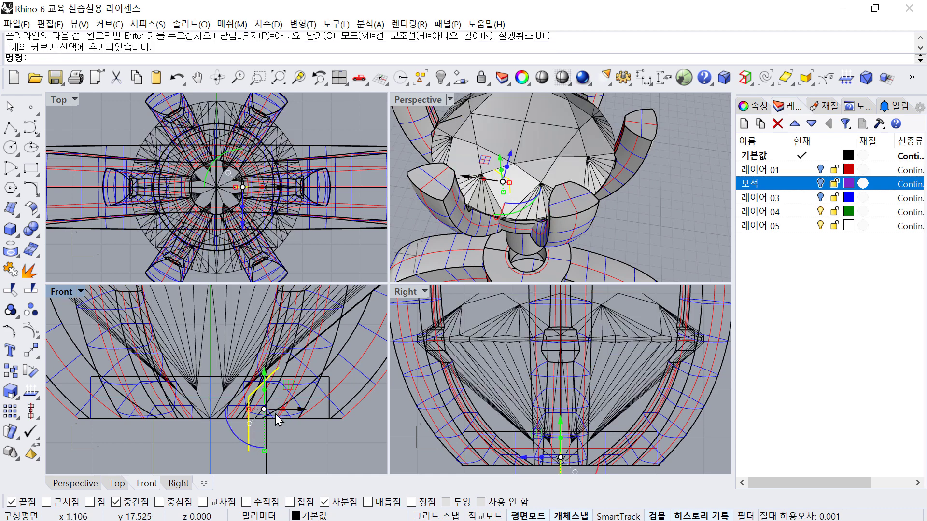
scroll(279, 420, "up", 3)
mouse_move(283, 334)
left_mouse_down()
mouse_move(276, 274)
mouse_move(276, 333)
left_mouse_up()
scroll(265, 375, "down", 4)
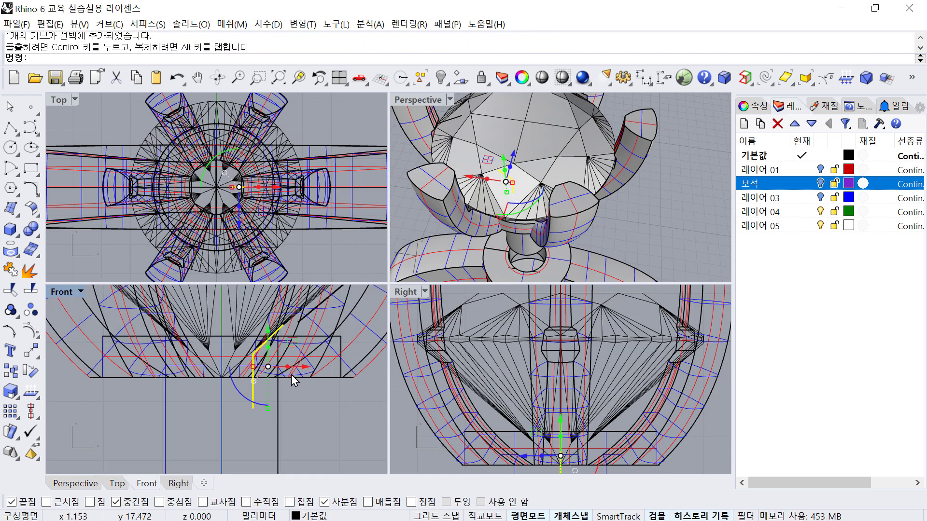
scroll(266, 374, "down", 5)
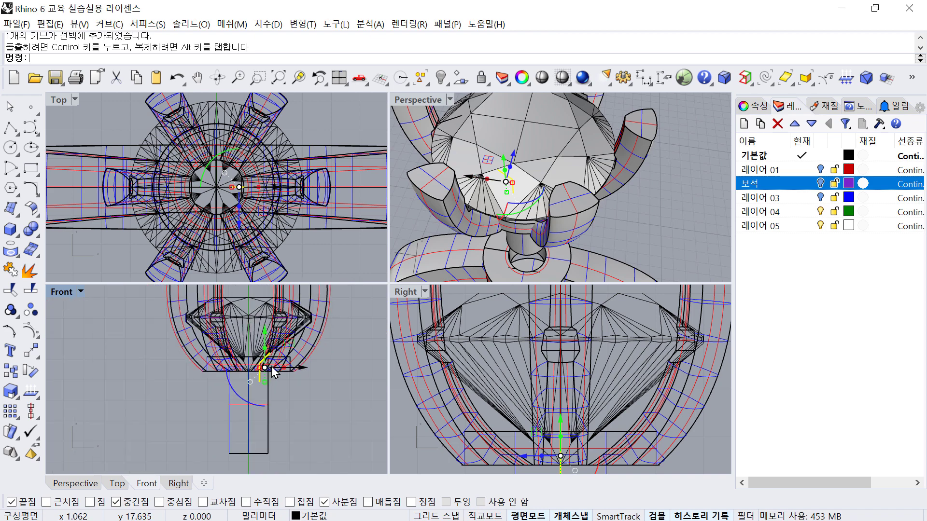
left_click(335, 431)
scroll(271, 418, "up", 4)
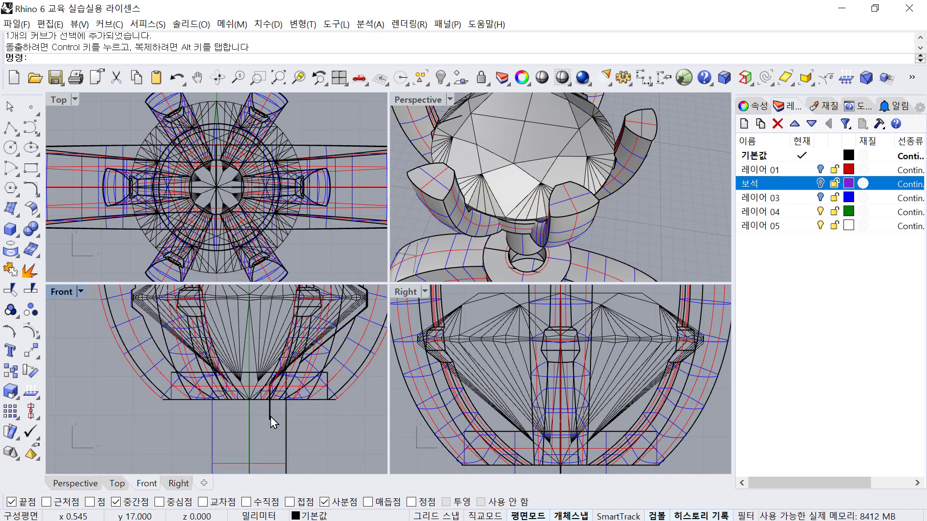
Revolve the pavilion polyline a full 360 degrees about the vertical axis through the origin
left_click(270, 416)
left_click(17, 212)
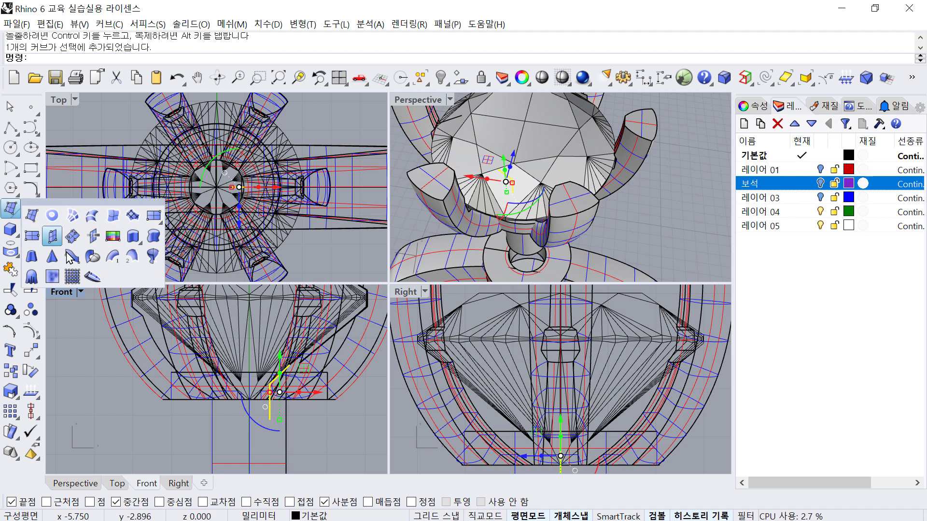
left_click(151, 260)
key("Return")
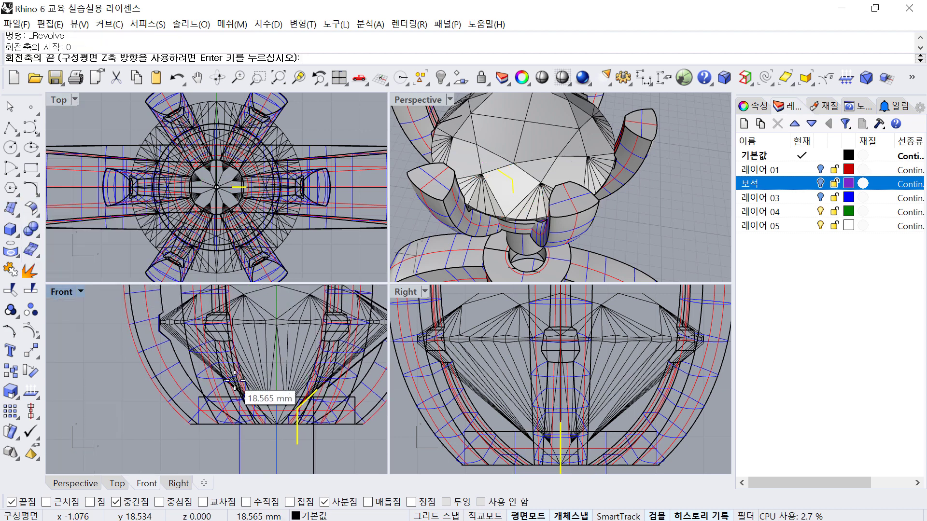
right_click_drag(265, 369, 285, 412)
left_click(296, 311, "shift")
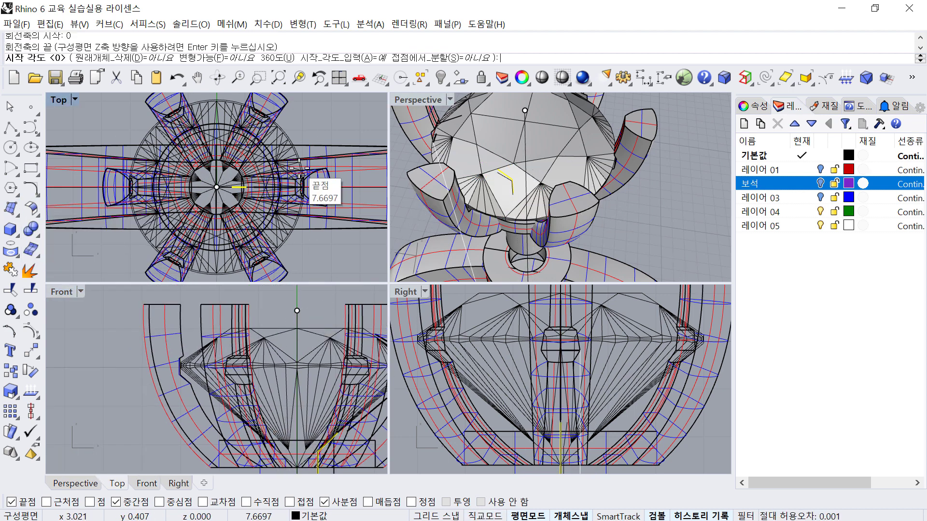
key("Return")
key("Return")
Cap the open ends of the revolved pavilion surface to make a closed solid cutter
right_click_drag(335, 384, 316, 310)
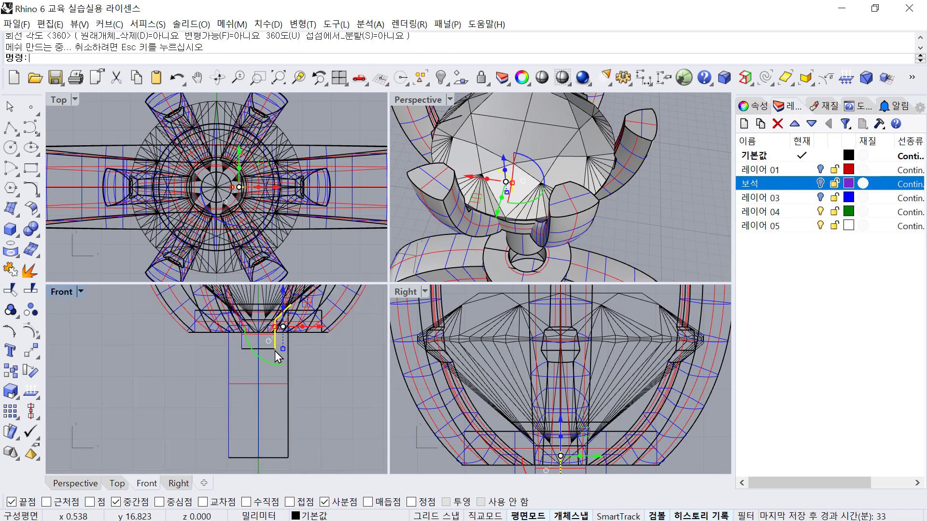
left_click(269, 351)
key("Escape")
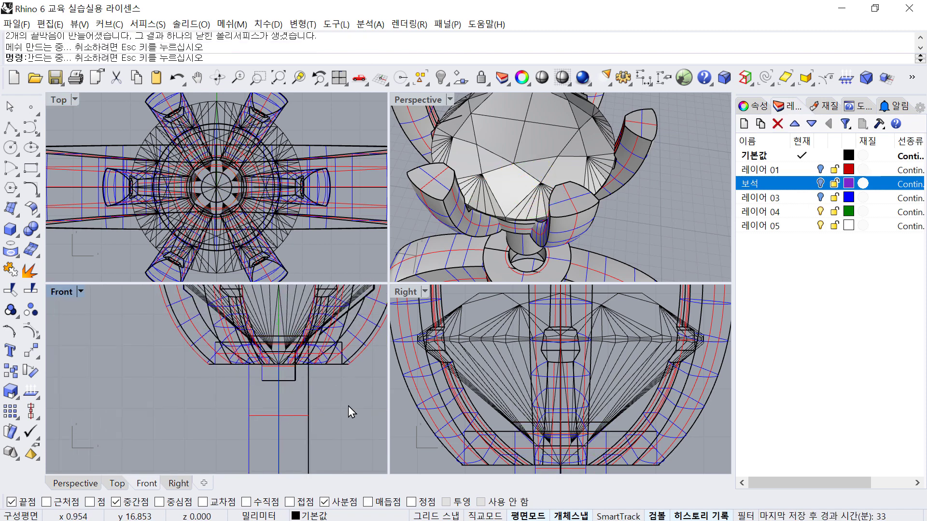
Subtract the capped pavilion cutter from the six-prong setting and the central peg with Boolean Difference
right_click_drag(349, 406, 345, 410)
type("B")
key("Return")
left_click(337, 367)
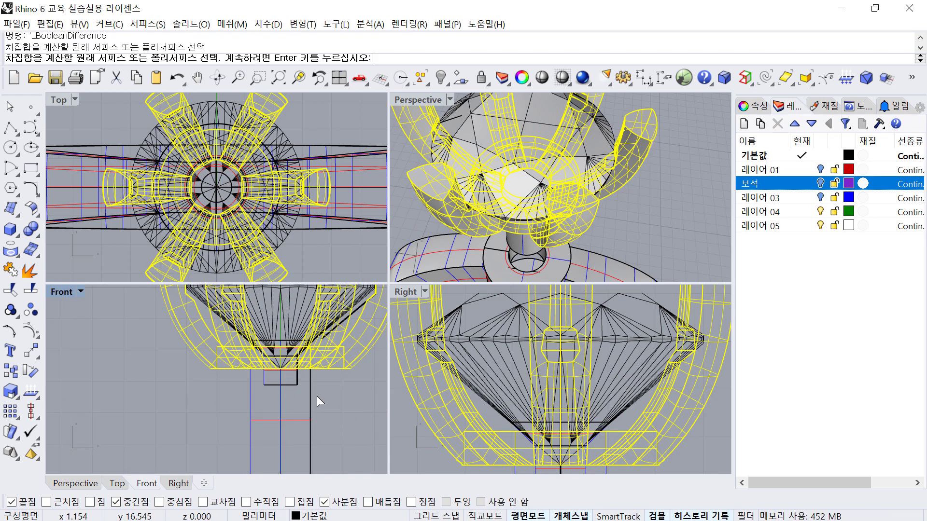
key("Return")
left_click(296, 389)
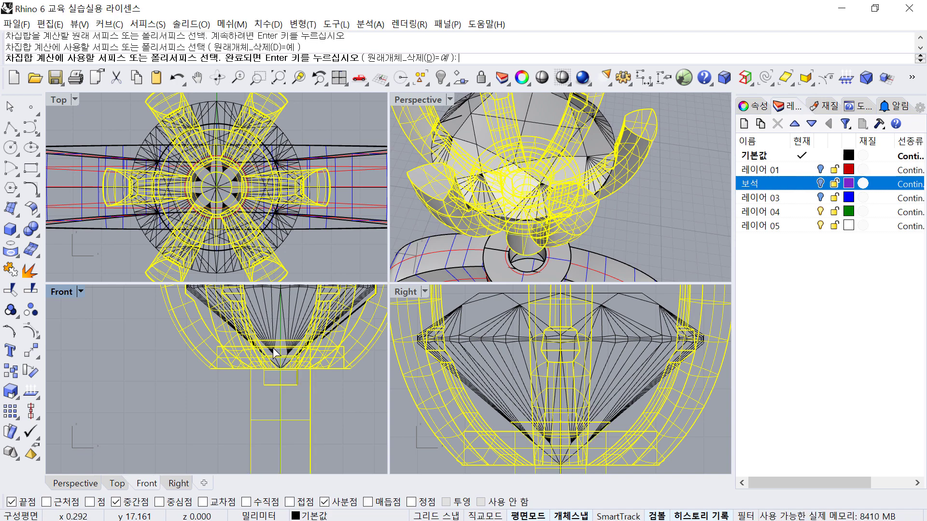
key("Return")
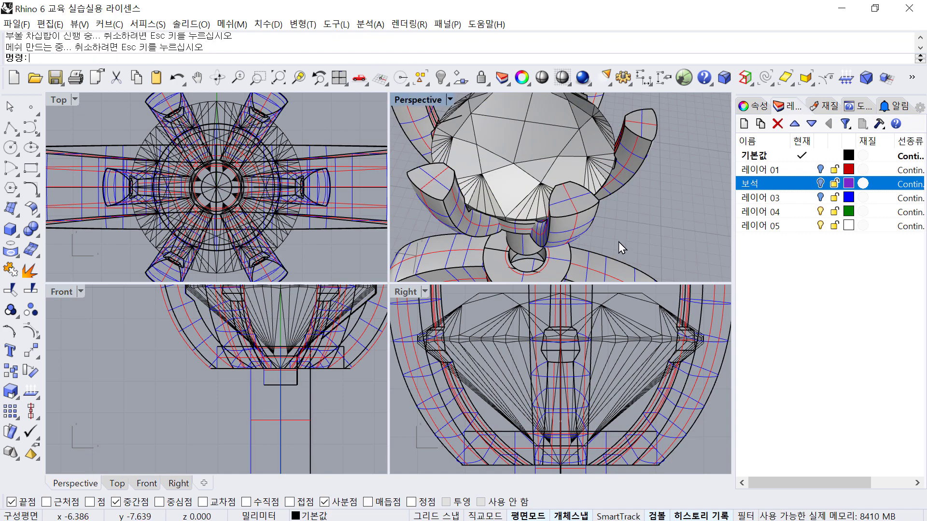
Hide the gemstone to inspect the recess in the setting's base, then undo the hiding and check the pavilion's fit
left_click(539, 157)
type("h")
key("Return")
right_click_drag(615, 199, 532, 194)
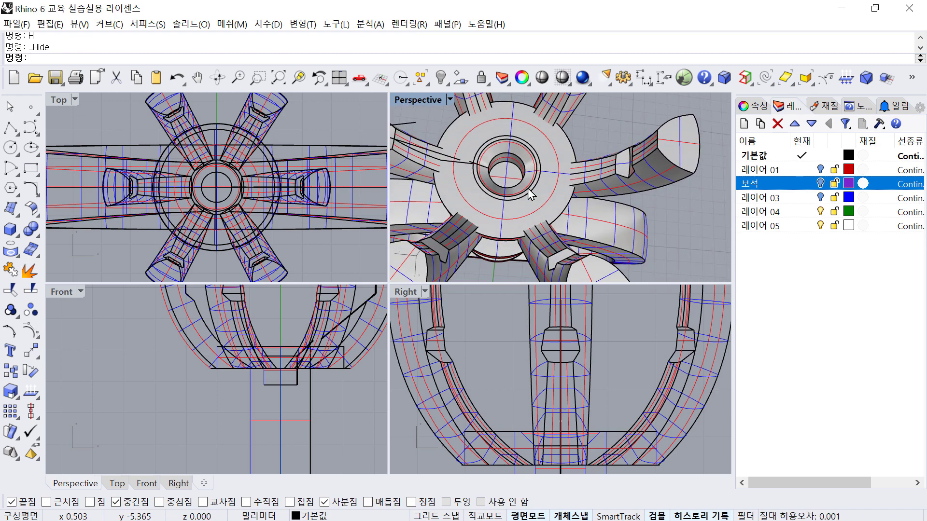
key("ctrl+z")
right_click_drag(676, 227, 475, 204)
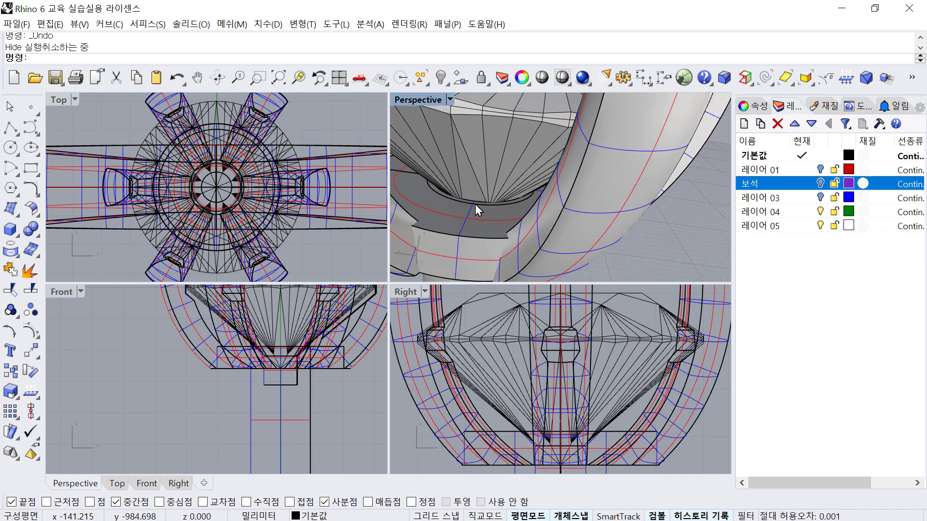
scroll(269, 378, "up", 1)
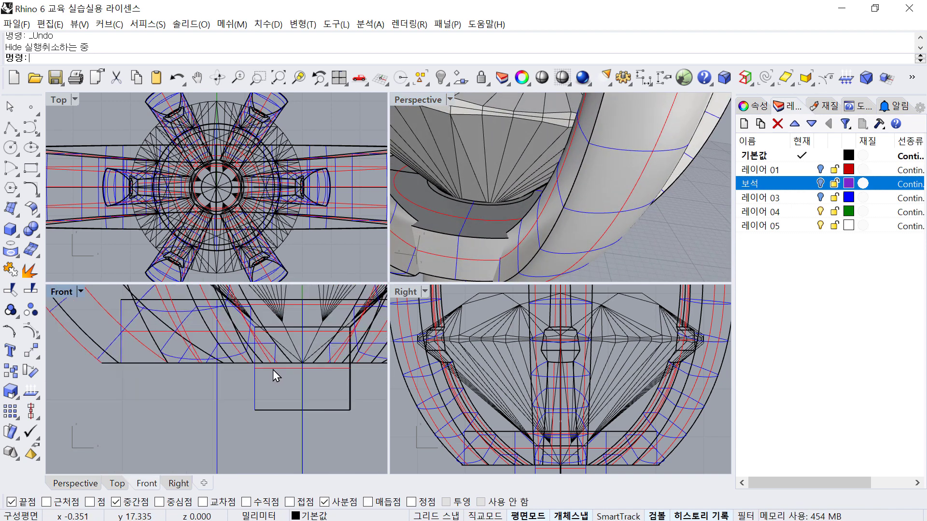
scroll(309, 359, "up", 2)
scroll(674, 239, "down", 5)
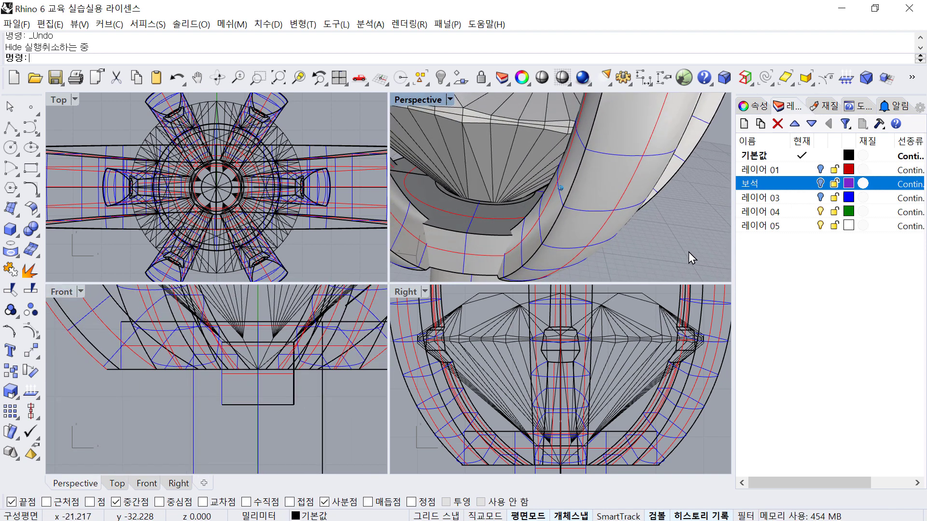
Hide the gemstone again to examine the base recess from above, then show all hidden objects and view the separate ring parts
left_click(552, 154)
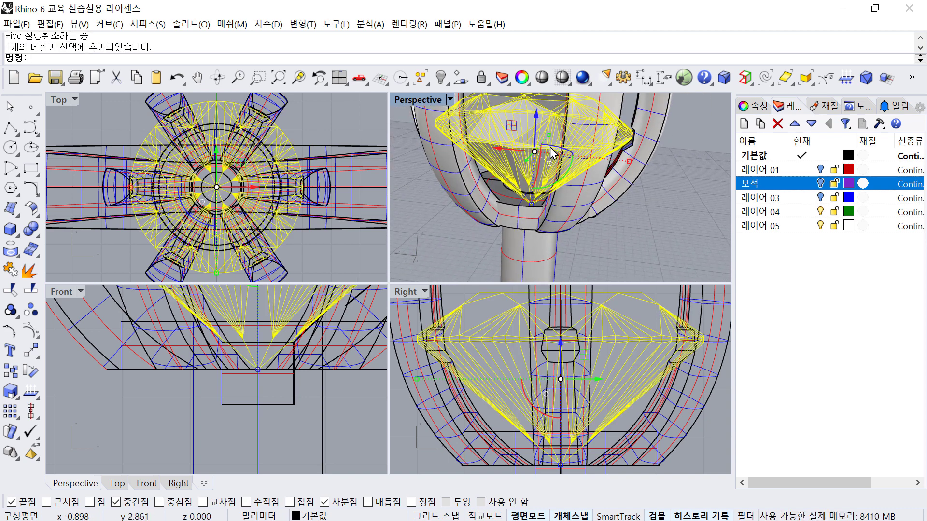
type("H")
key("Return")
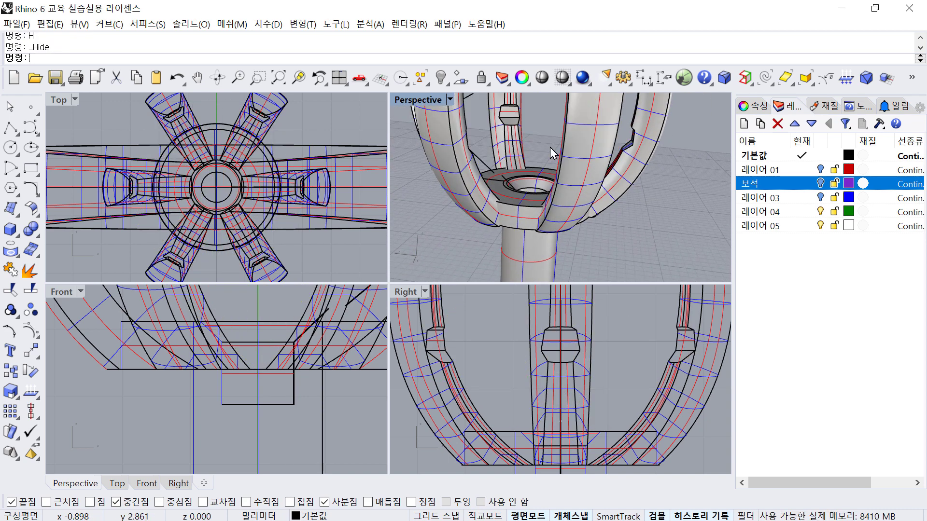
left_click(767, 78)
key("Escape")
key("ctrl+alt+h")
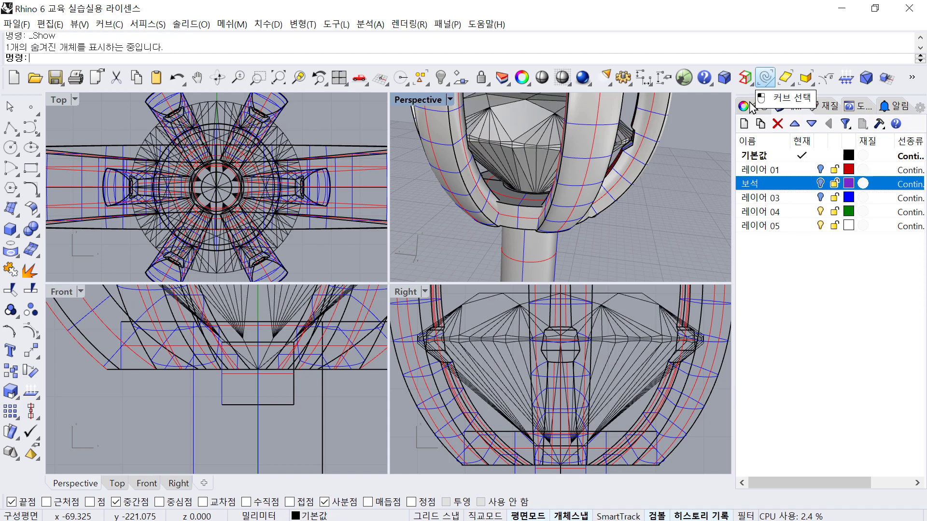
scroll(668, 225, "down", 5)
scroll(642, 196, "down", 5)
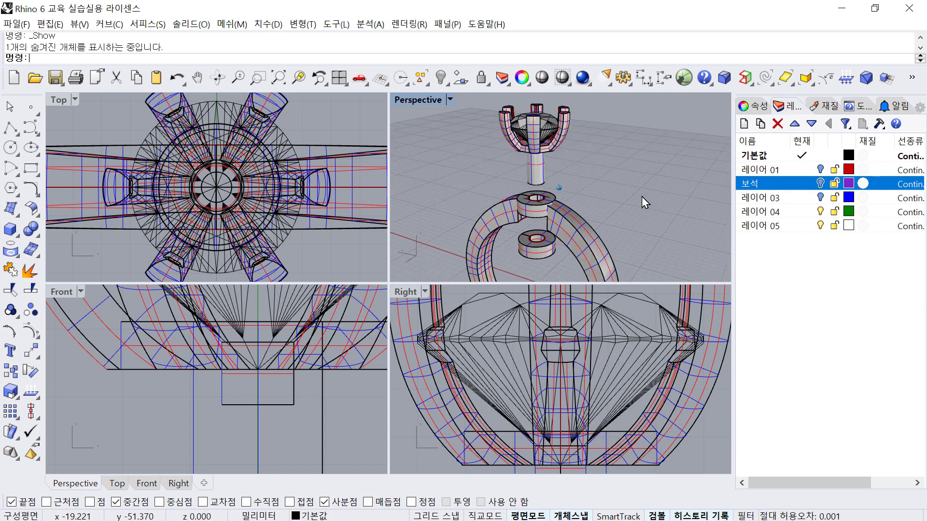